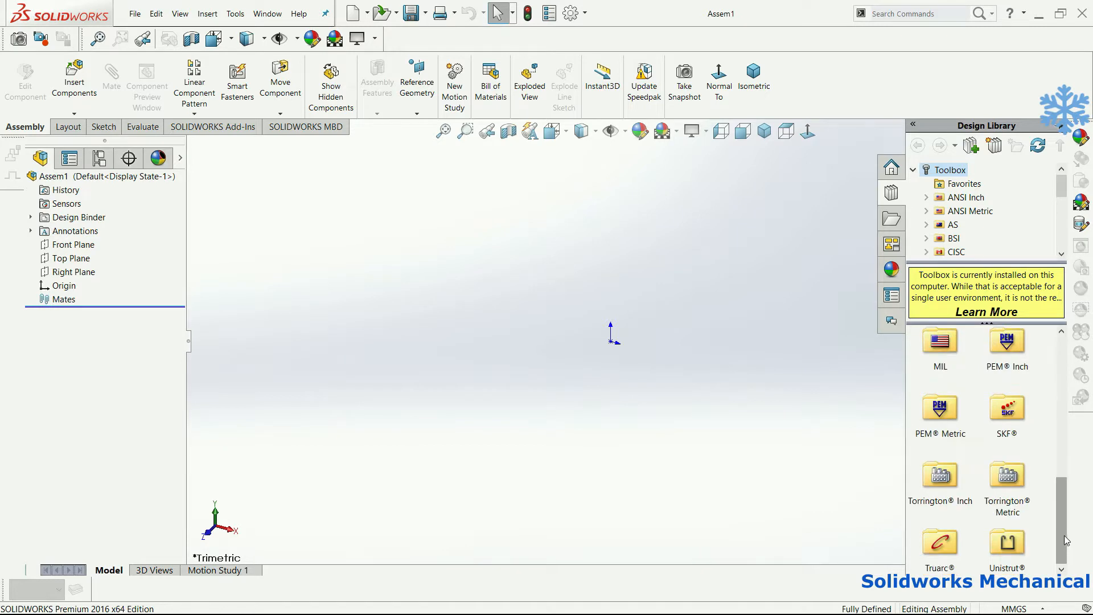
Insert a Spur Gear from the Toolbox ISO Power Transmission gears into the assembly.
{"action": "double_click", "coordinate": [1008, 398]}
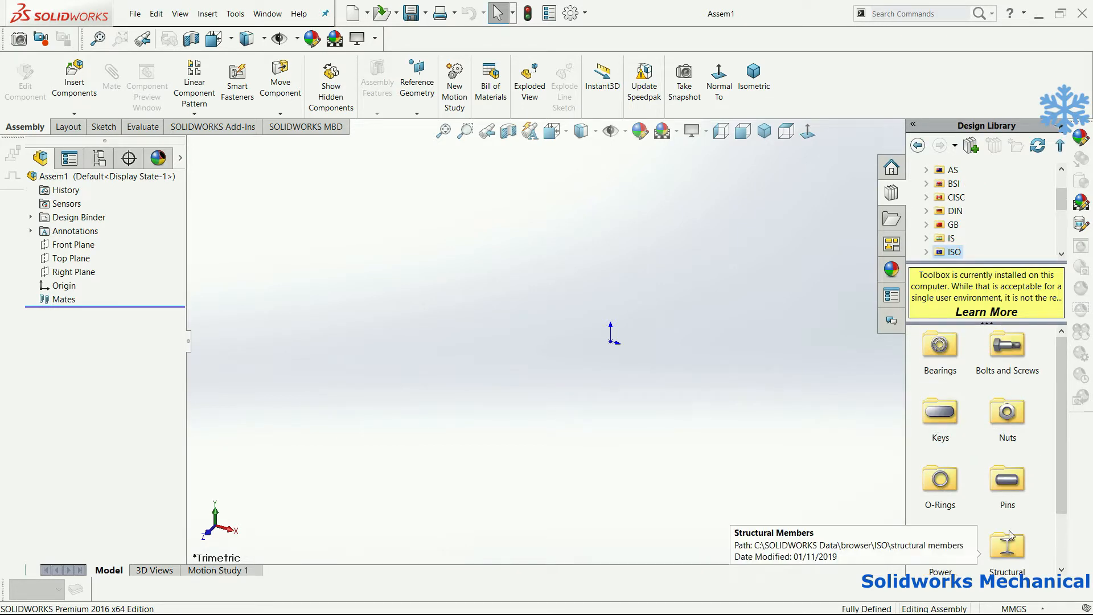
{"action": "scroll", "coordinate": [990, 364], "scroll_direction": "down", "scroll_amount": 2}
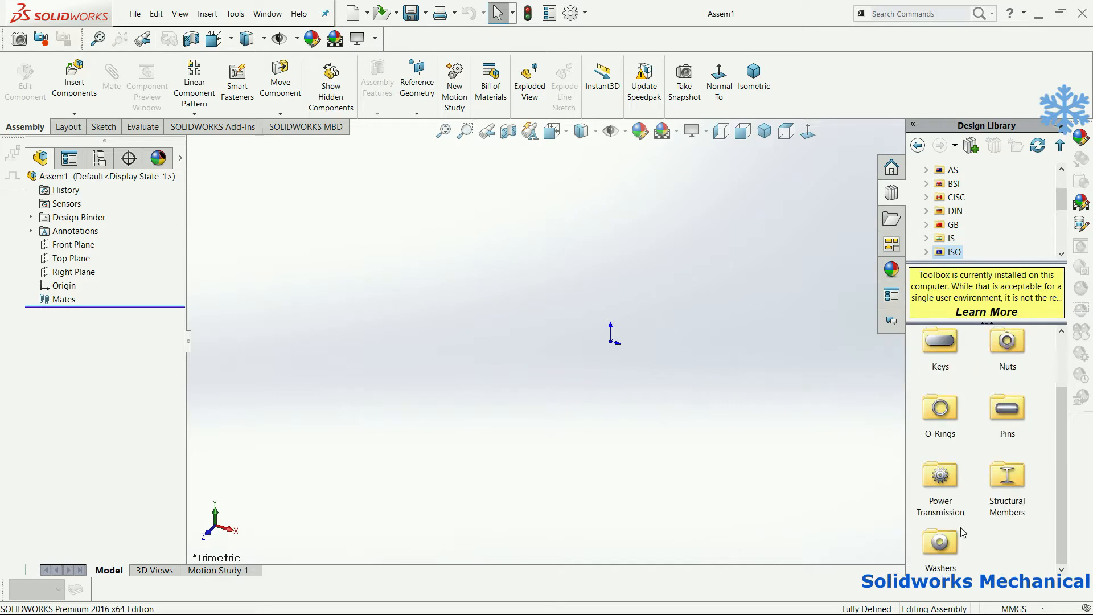
{"action": "double_click", "coordinate": [940, 489]}
{"action": "double_click", "coordinate": [1016, 349]}
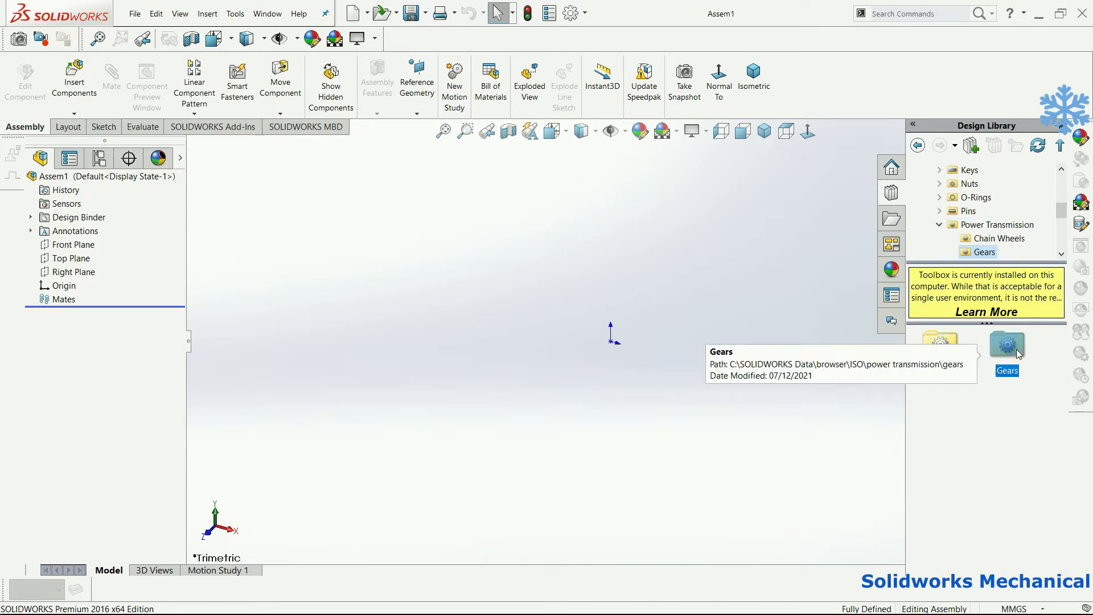
{"action": "left_click", "coordinate": [966, 388]}
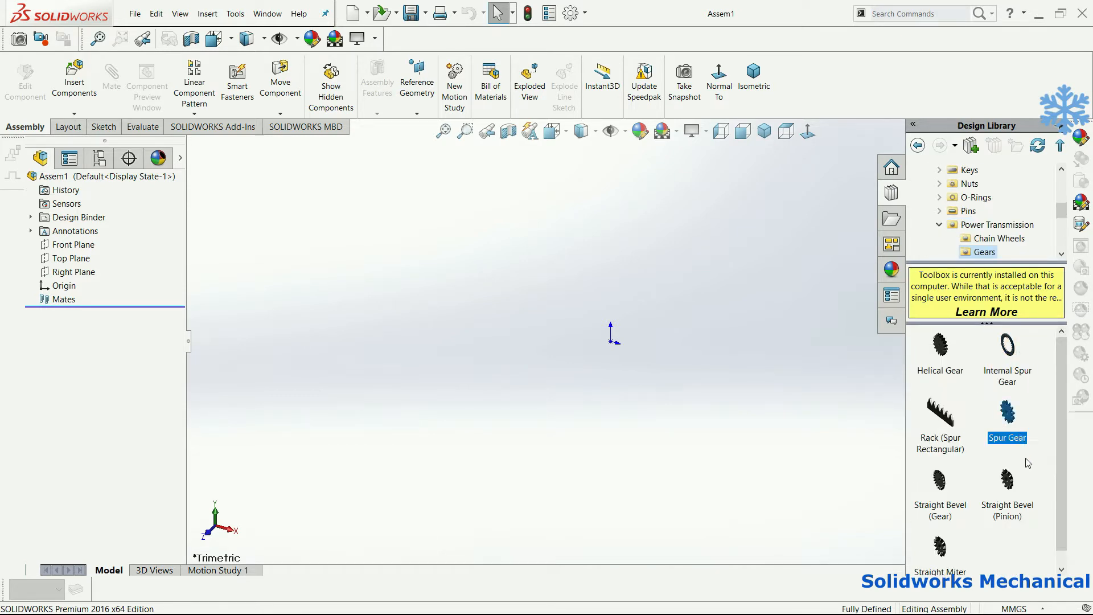
{"action": "mouse_move", "coordinate": [661, 394]}
{"action": "left_mouse_down"}
{"action": "mouse_move", "coordinate": [609, 336]}
{"action": "mouse_move", "coordinate": [631, 350]}
{"action": "left_mouse_up"}
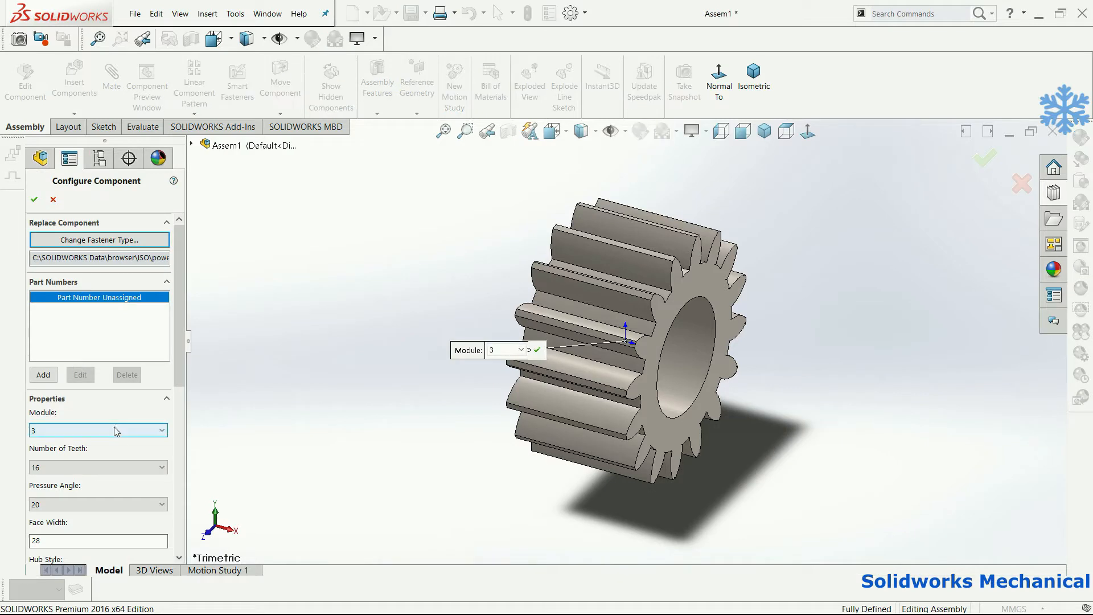
Configure the spur gear with 44 teeth and a face width of 45.
{"action": "left_click", "coordinate": [123, 471]}
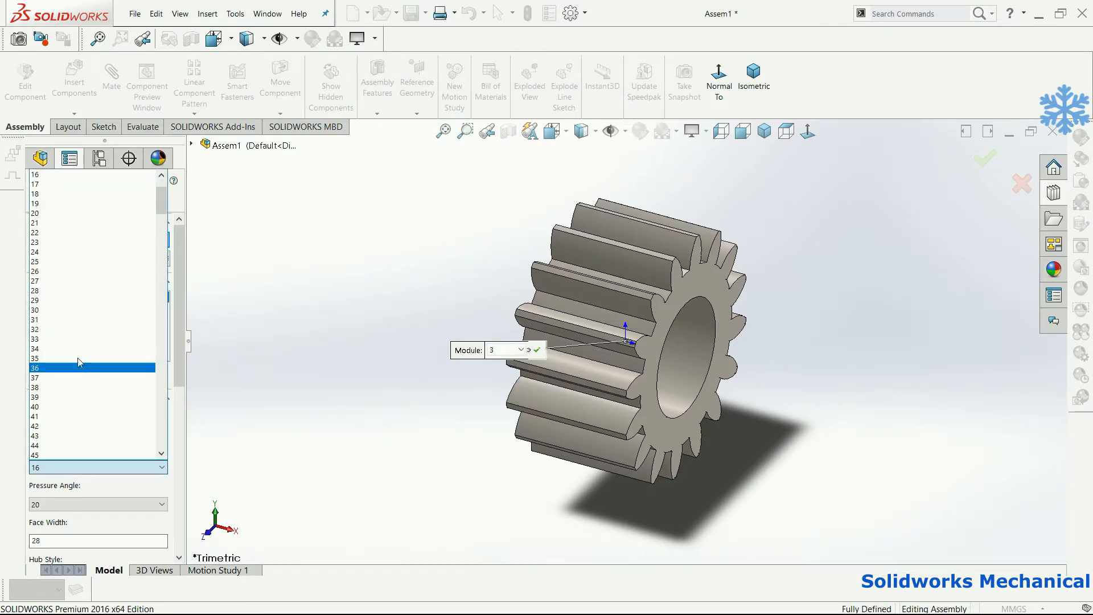
{"action": "left_click", "coordinate": [80, 445]}
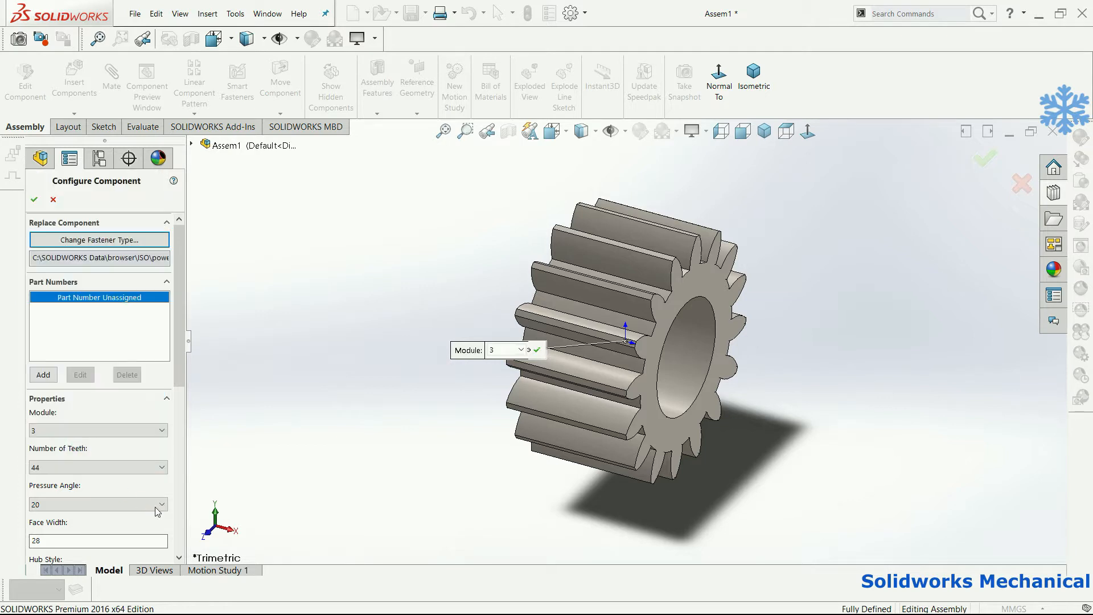
{"action": "scroll", "coordinate": [154, 456], "scroll_direction": "down", "scroll_amount": 3}
{"action": "left_click", "coordinate": [124, 356]}
{"action": "left_click", "coordinate": [124, 357]}
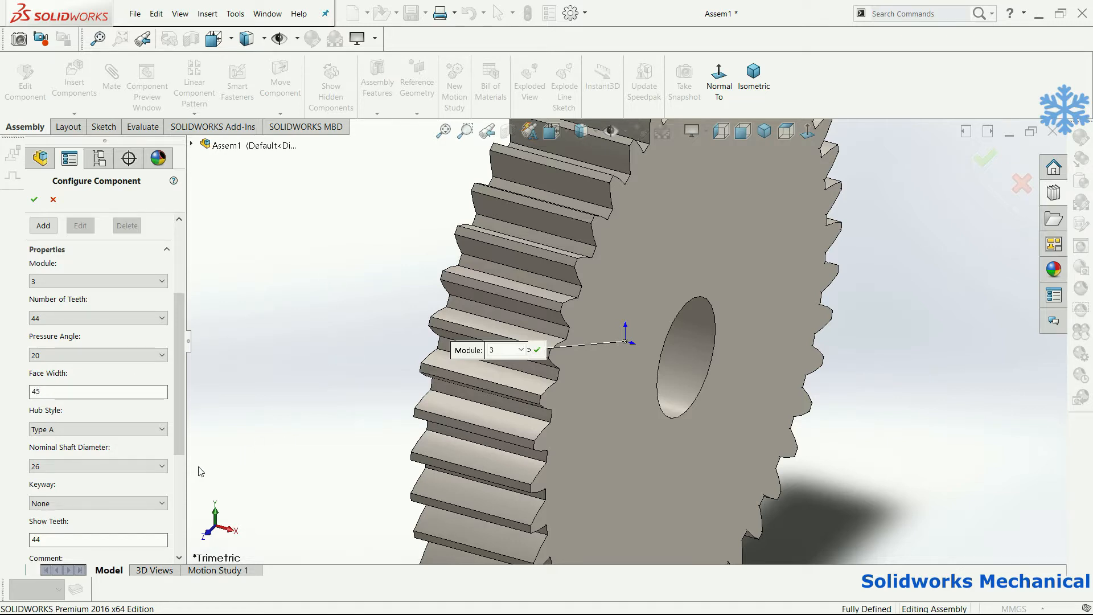
Set the gear's nominal shaft diameter to 20, accept the configuration and finish inserting without additional copies.
{"action": "left_click_drag", "start_coordinate": [175, 445], "coordinate": [175, 452]}
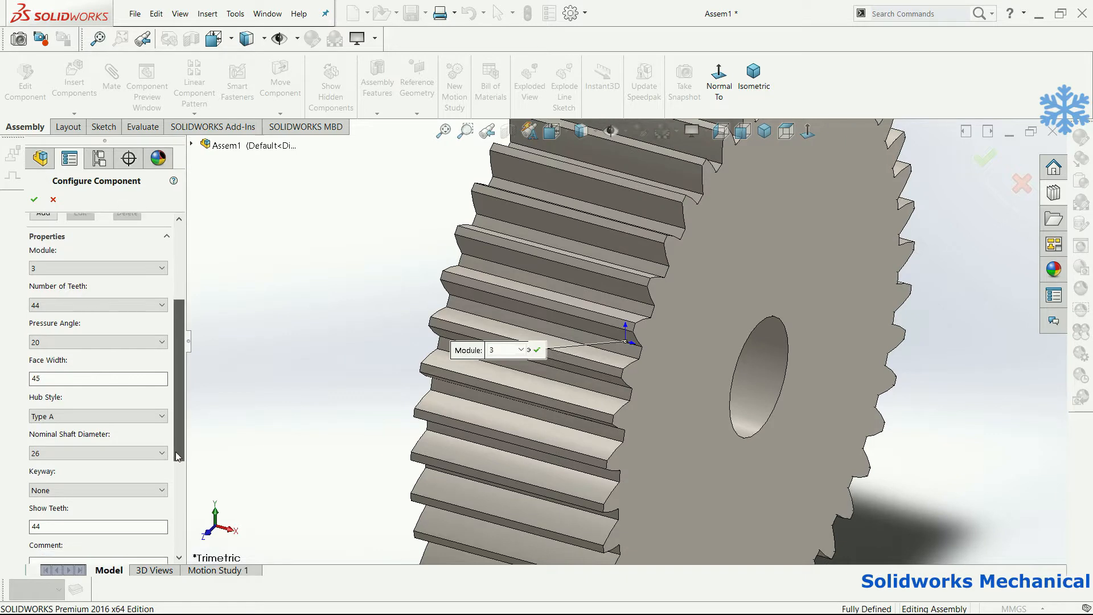
{"action": "left_click", "coordinate": [121, 459]}
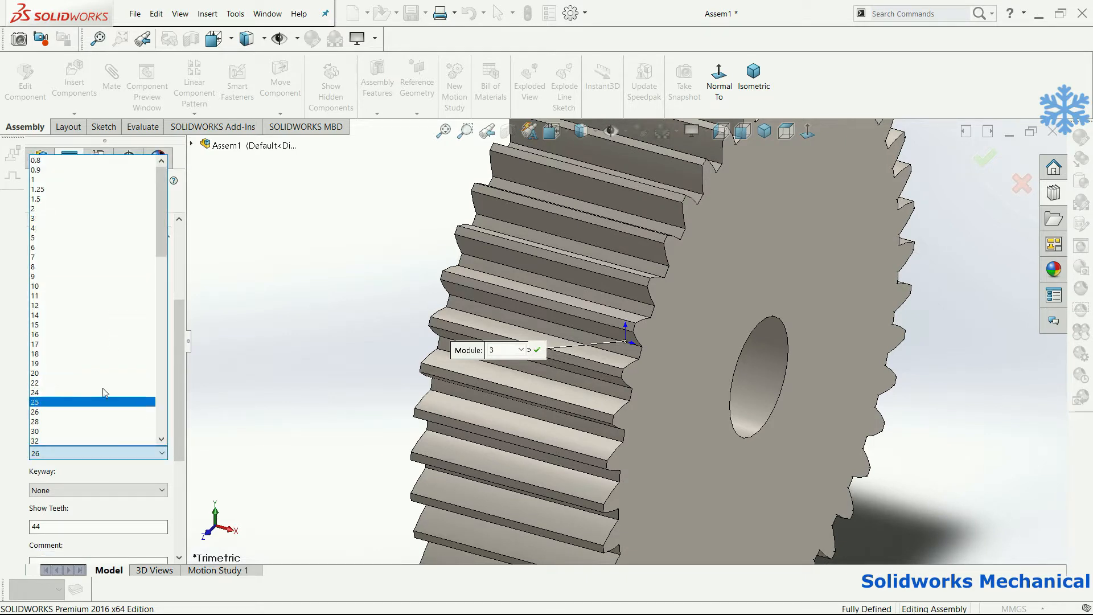
{"action": "left_click", "coordinate": [100, 373]}
{"action": "left_click_drag", "start_coordinate": [180, 322], "coordinate": [194, 411]}
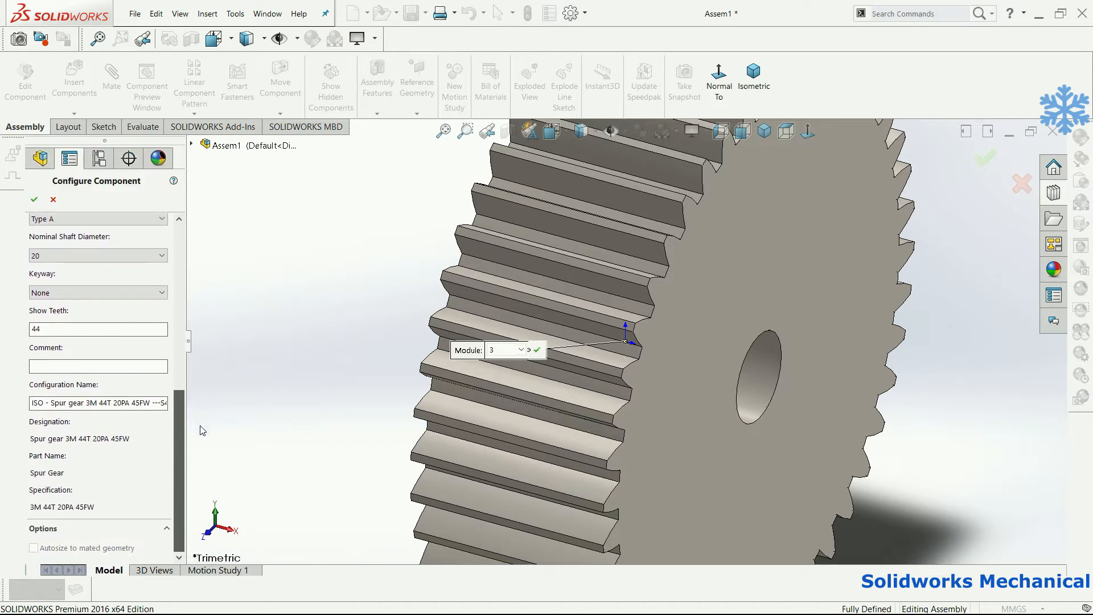
{"action": "scroll", "coordinate": [346, 317], "scroll_direction": "down", "scroll_amount": 1}
{"action": "left_click_drag", "start_coordinate": [178, 439], "coordinate": [186, 317]}
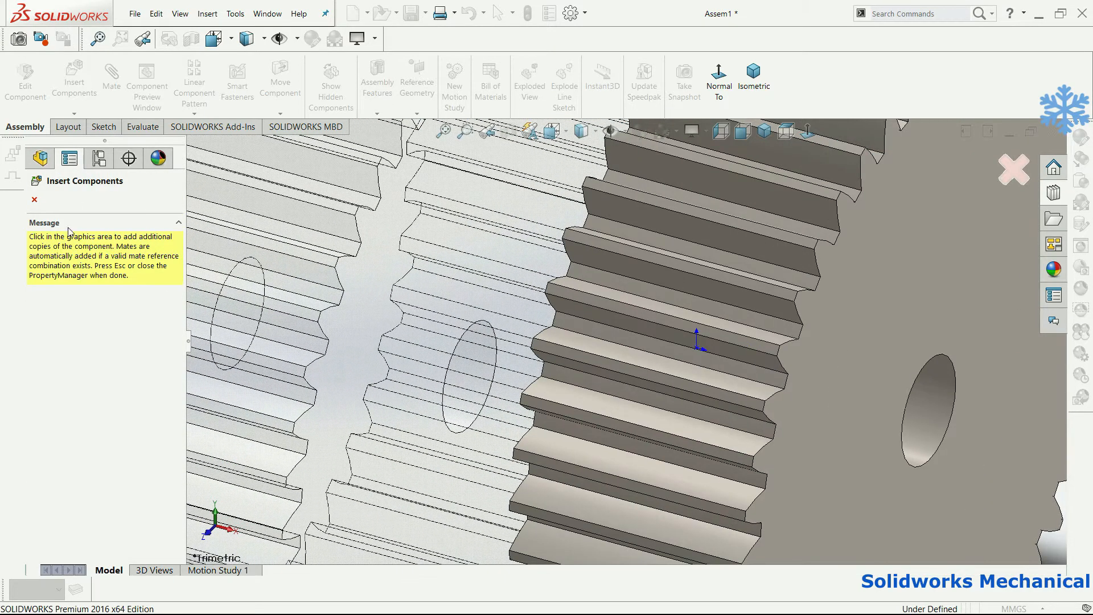
{"action": "left_click", "coordinate": [34, 199]}
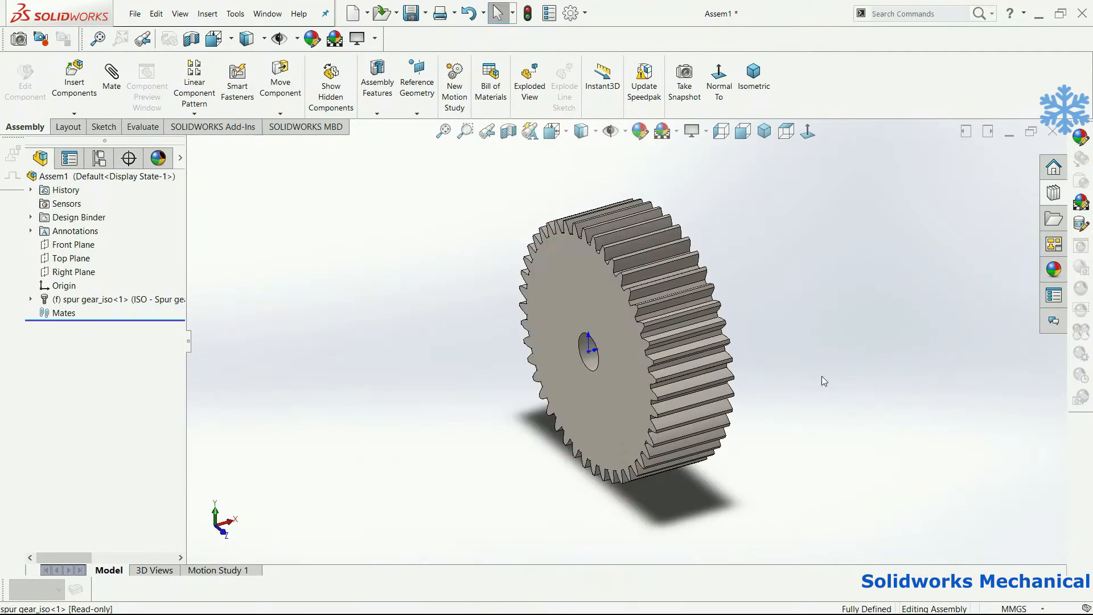
Save the gear assembly as a part file named "44 t gear coupling" on the updates (E:) drive.
{"action": "middle_click_drag", "start_coordinate": [755, 320], "coordinate": [706, 297]}
{"action": "left_click", "coordinate": [135, 14]}
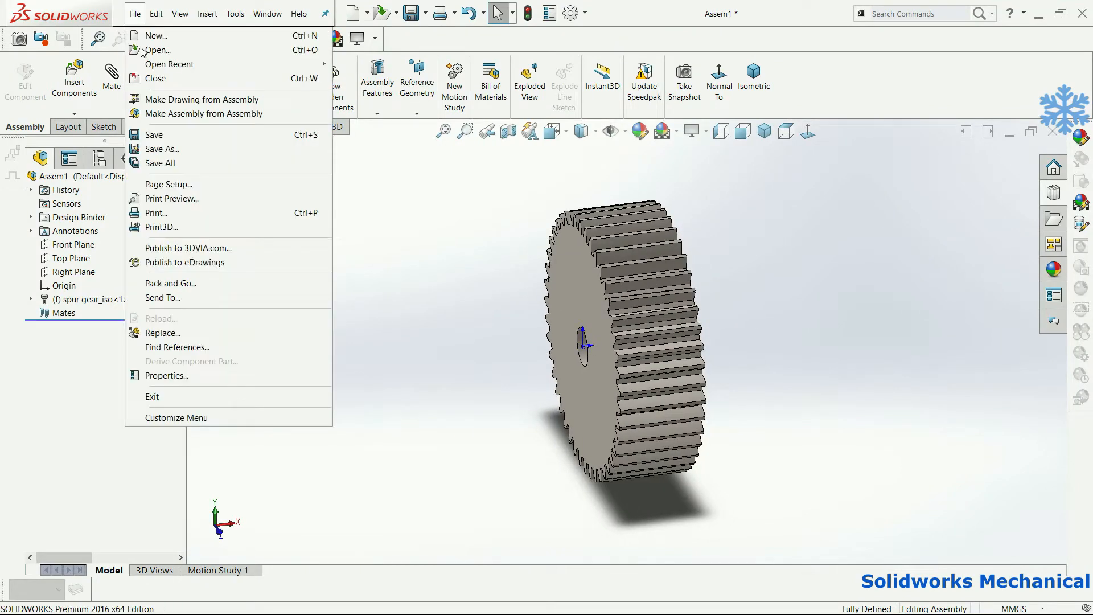
{"action": "left_click", "coordinate": [169, 149]}
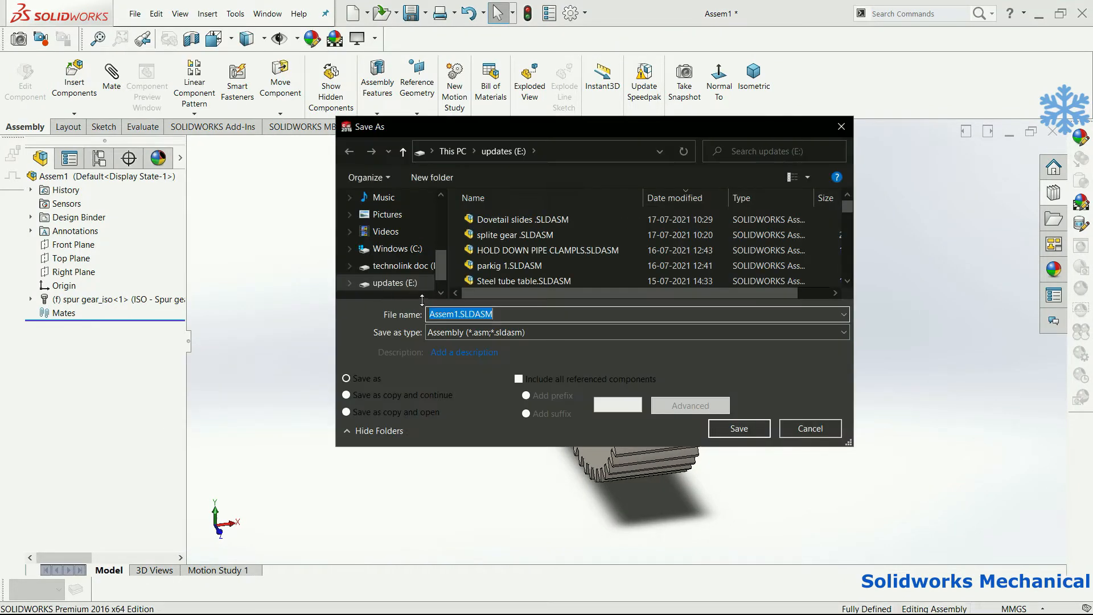
{"action": "left_click", "coordinate": [483, 335]}
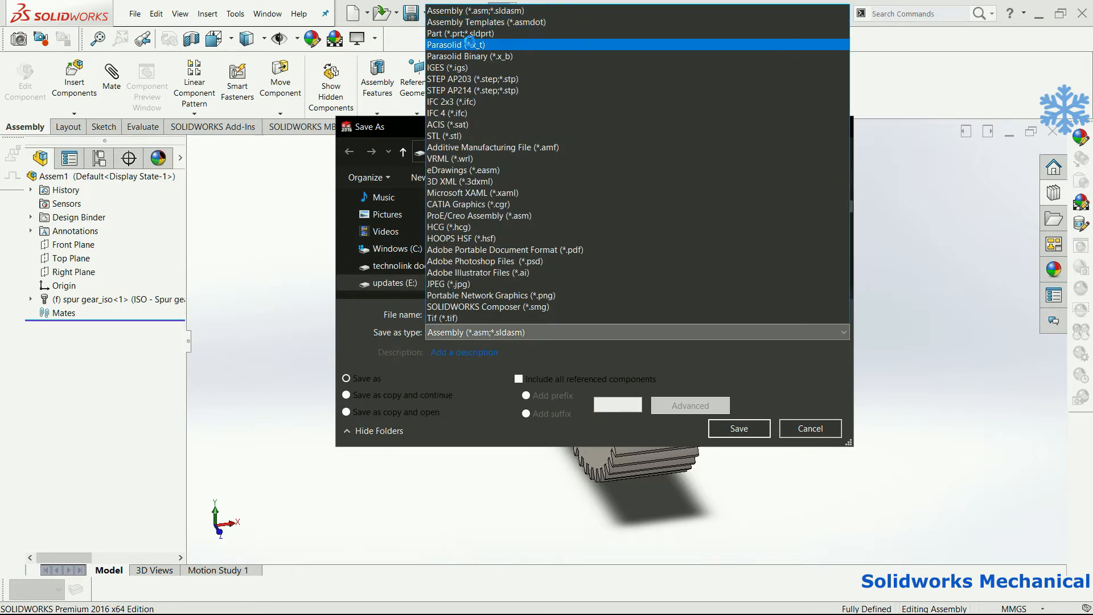
{"action": "left_click", "coordinate": [473, 43]}
{"action": "left_click", "coordinate": [543, 371]}
{"action": "left_click", "coordinate": [472, 74]}
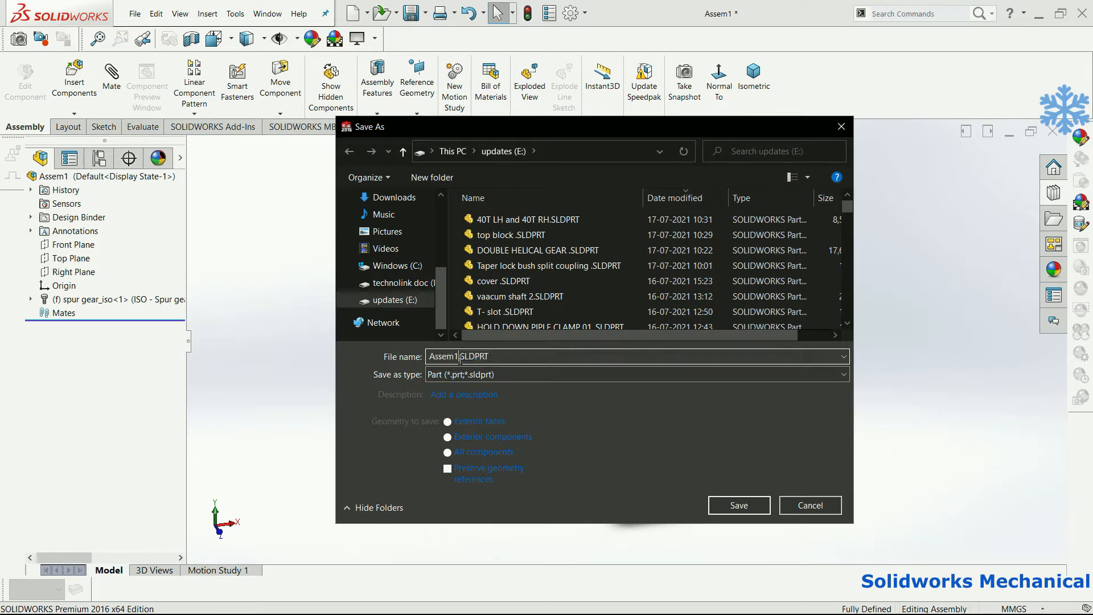
{"action": "type", "text": "44 t gear coupling"}
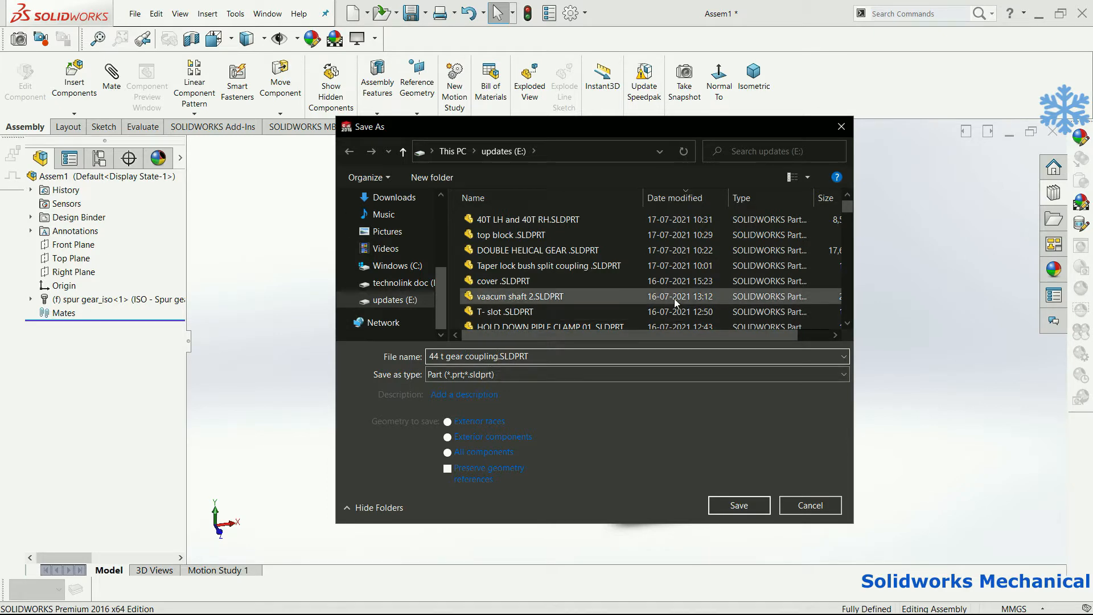
{"action": "type", "text": "(e"}
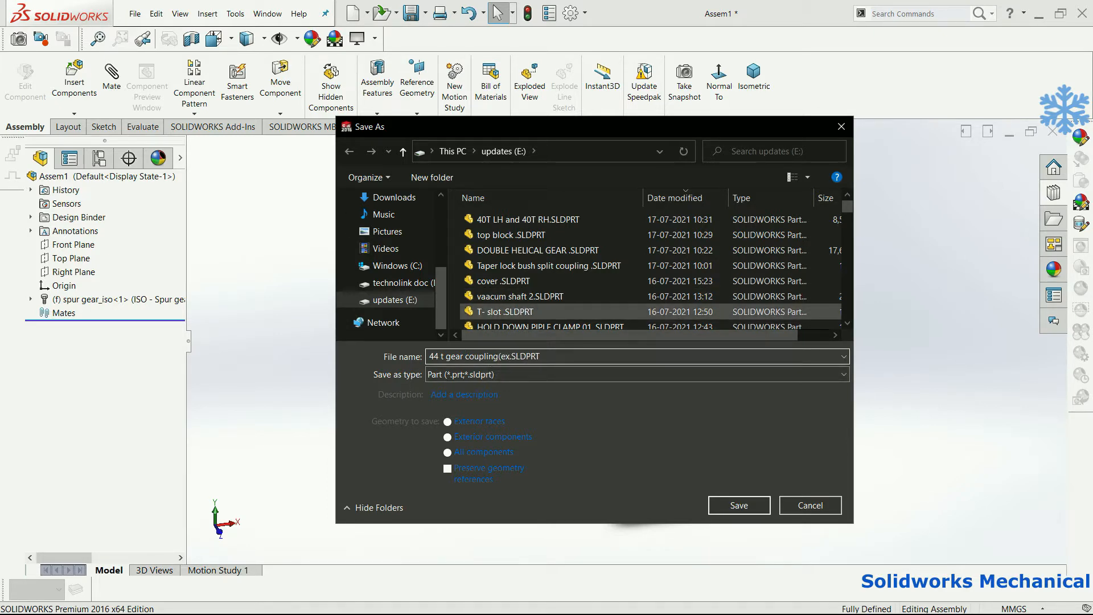
{"action": "left_click", "coordinate": [715, 506]}
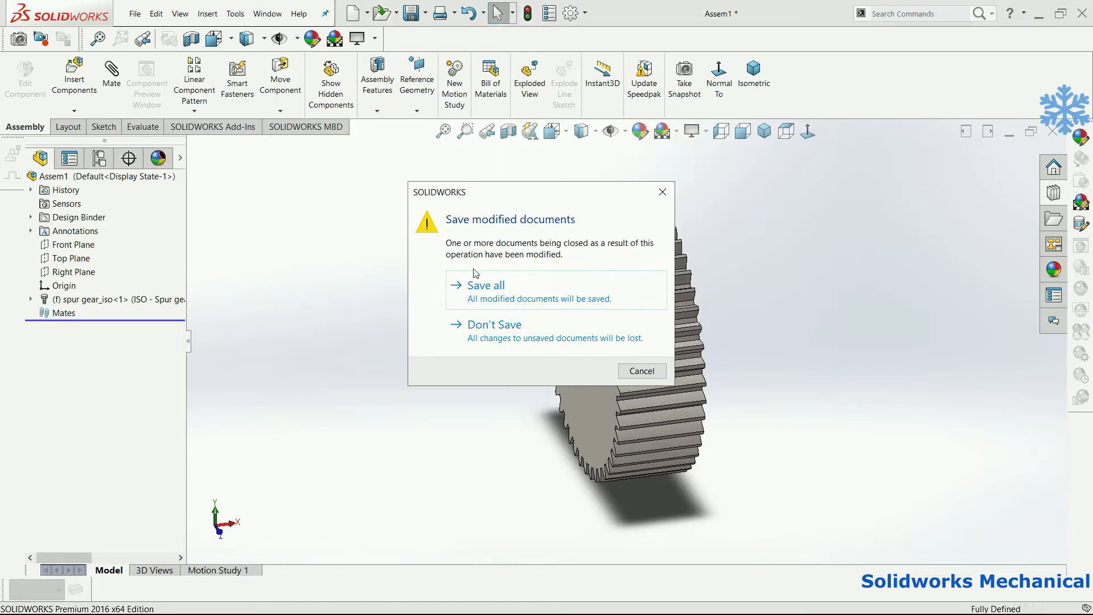
Close the assembly without saving the modified documents and open the "44 t gear coupling" part.
{"action": "left_click", "coordinate": [509, 331]}
{"action": "left_click", "coordinate": [135, 13]}
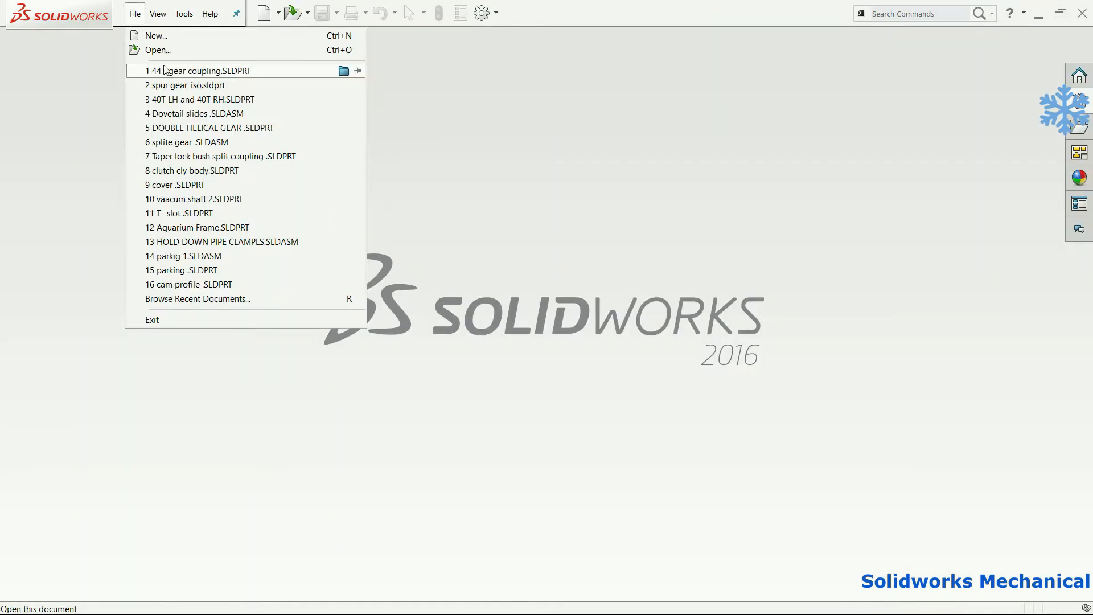
{"action": "left_click", "coordinate": [753, 392]}
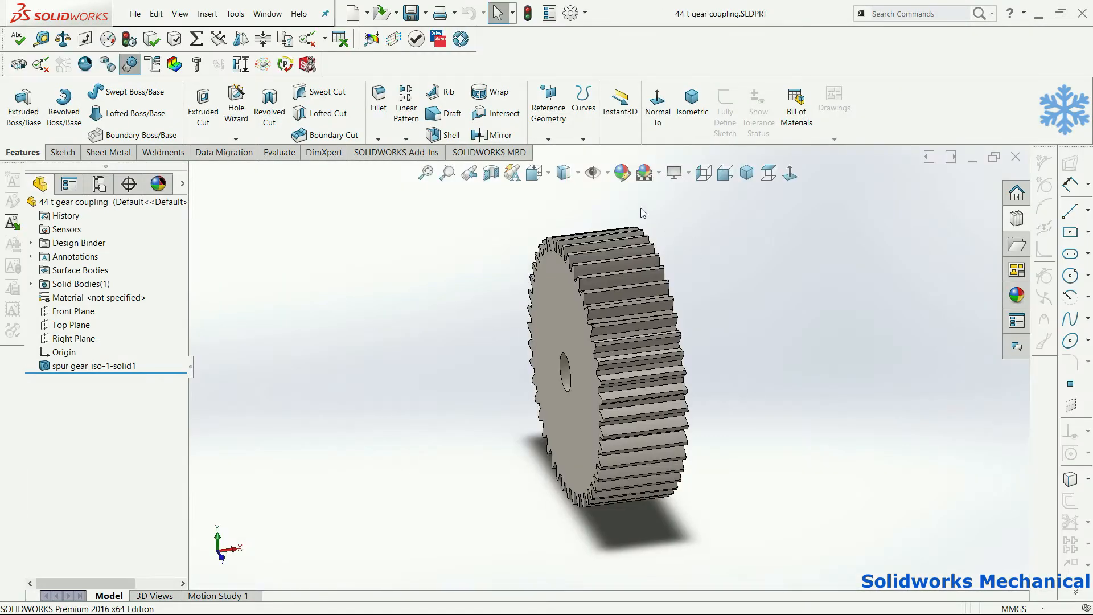
Show the reference planes and start a sketch on the Front Plane in front view.
{"action": "left_click", "coordinate": [602, 181]}
{"action": "left_click", "coordinate": [619, 242]}
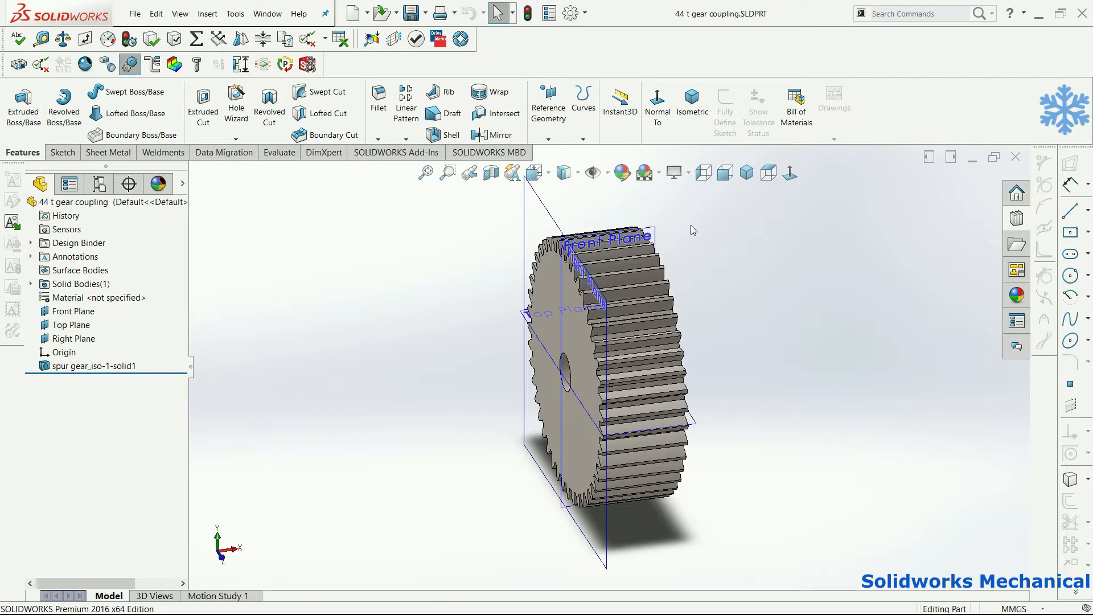
{"action": "left_click", "coordinate": [658, 235]}
{"action": "left_click", "coordinate": [709, 199]}
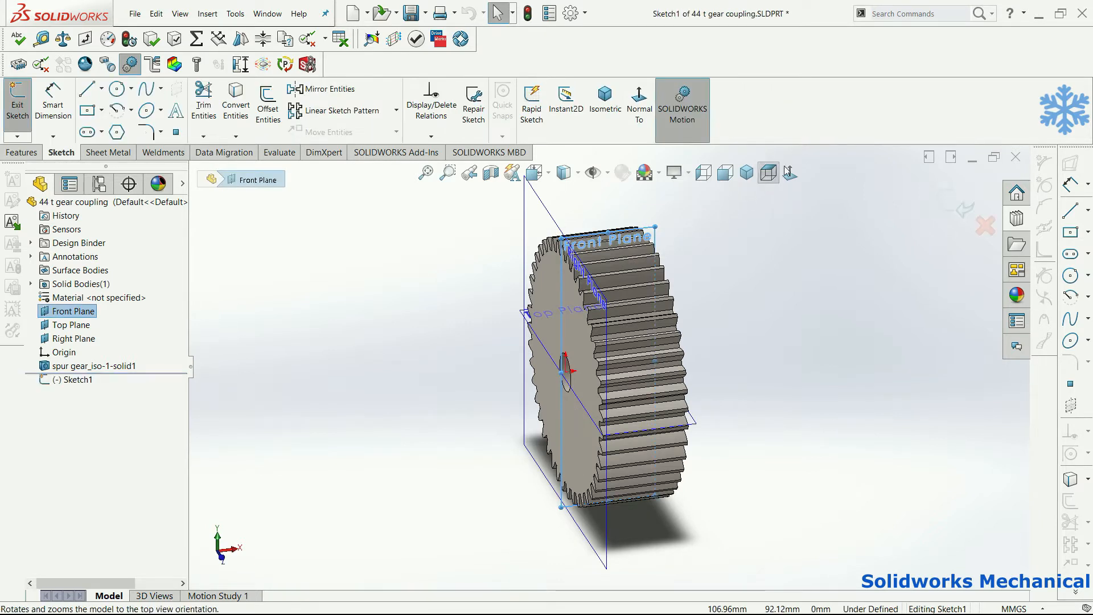
{"action": "key", "text": "f"}
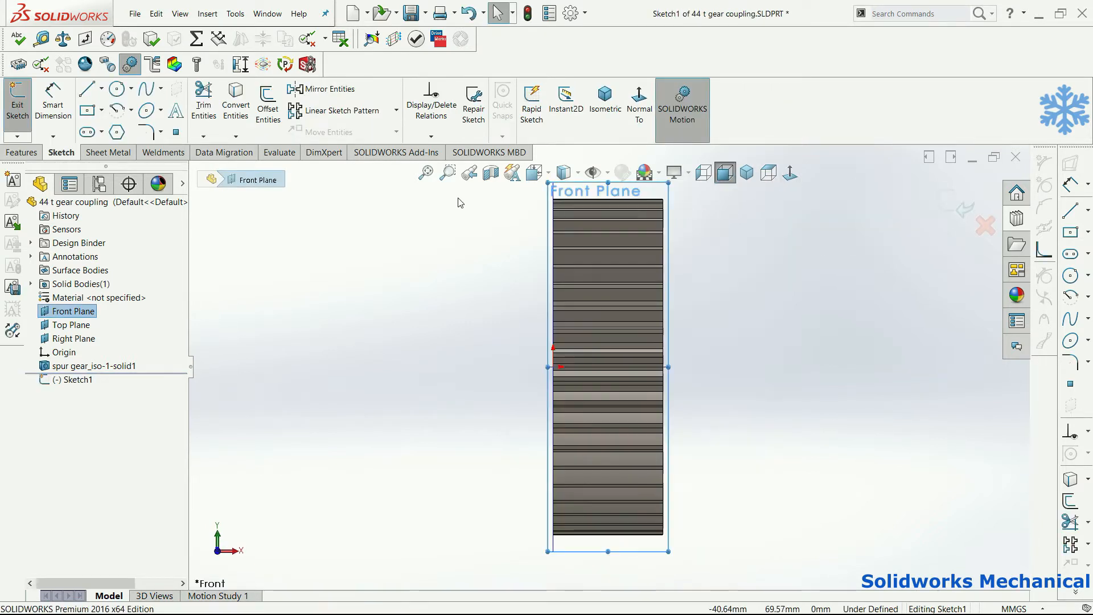
Sketch a closed line rectangle about 102 mm wide above the gear's axis, extending past both gear faces.
{"action": "left_click", "coordinate": [87, 90]}
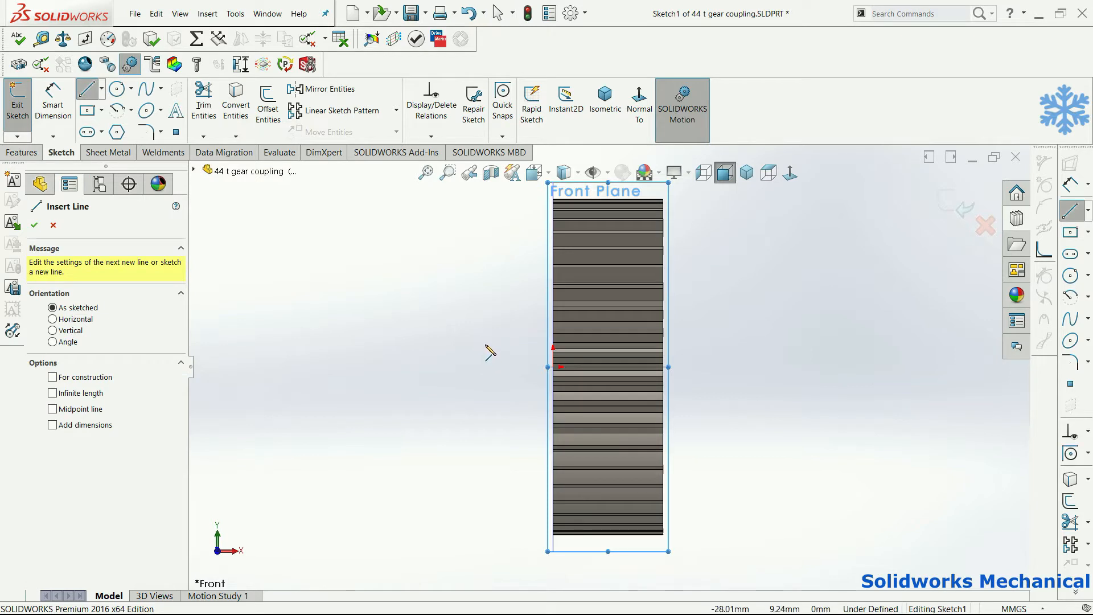
{"action": "left_click", "coordinate": [485, 343]}
{"action": "left_click", "coordinate": [485, 222]}
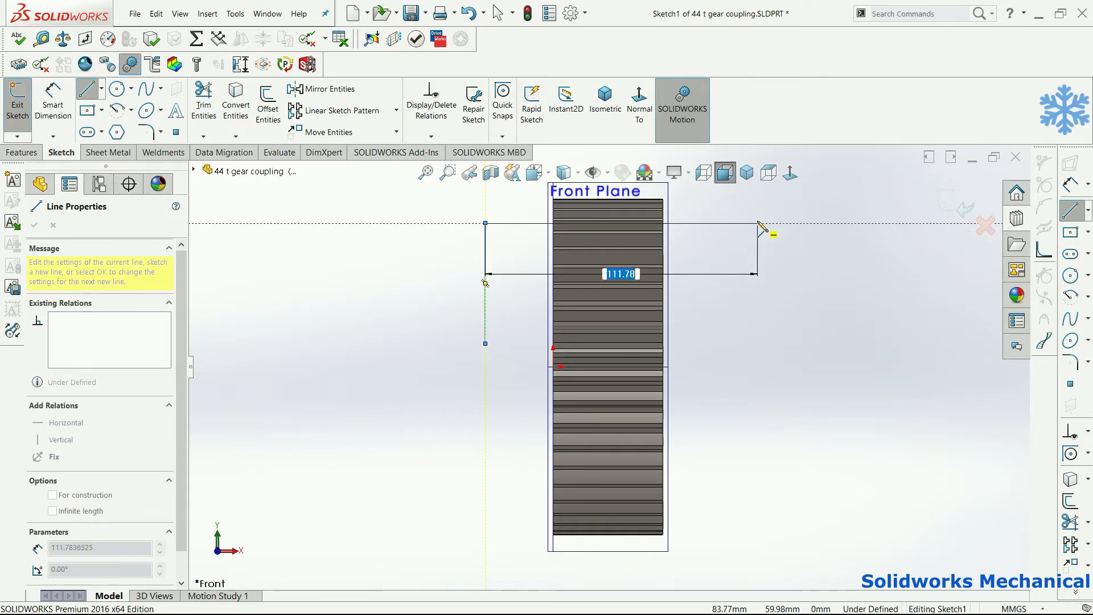
{"action": "left_click", "coordinate": [735, 223]}
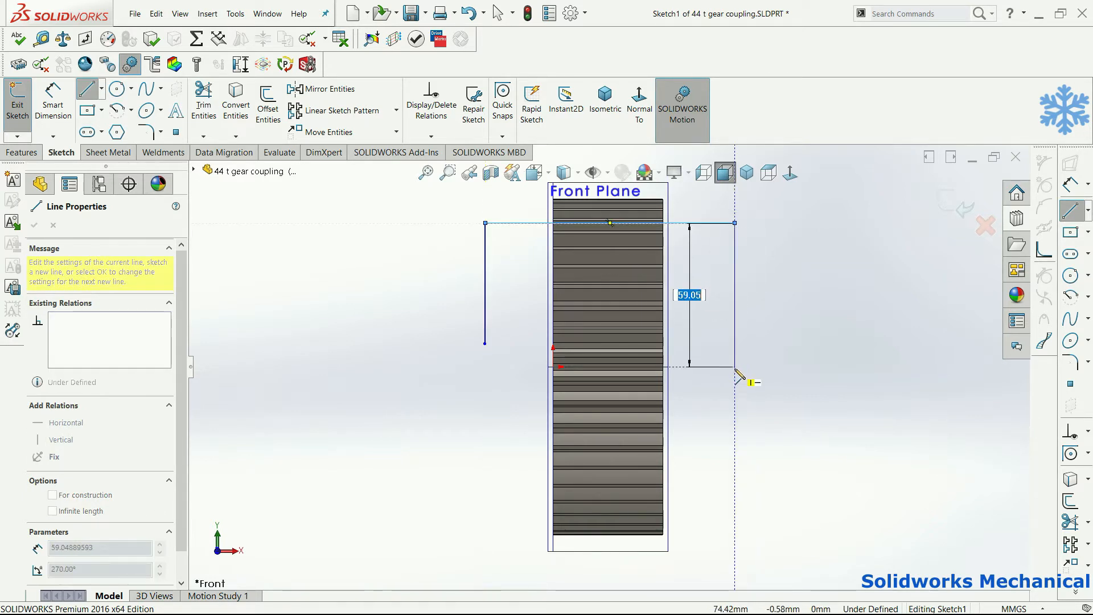
{"action": "left_click", "coordinate": [735, 343]}
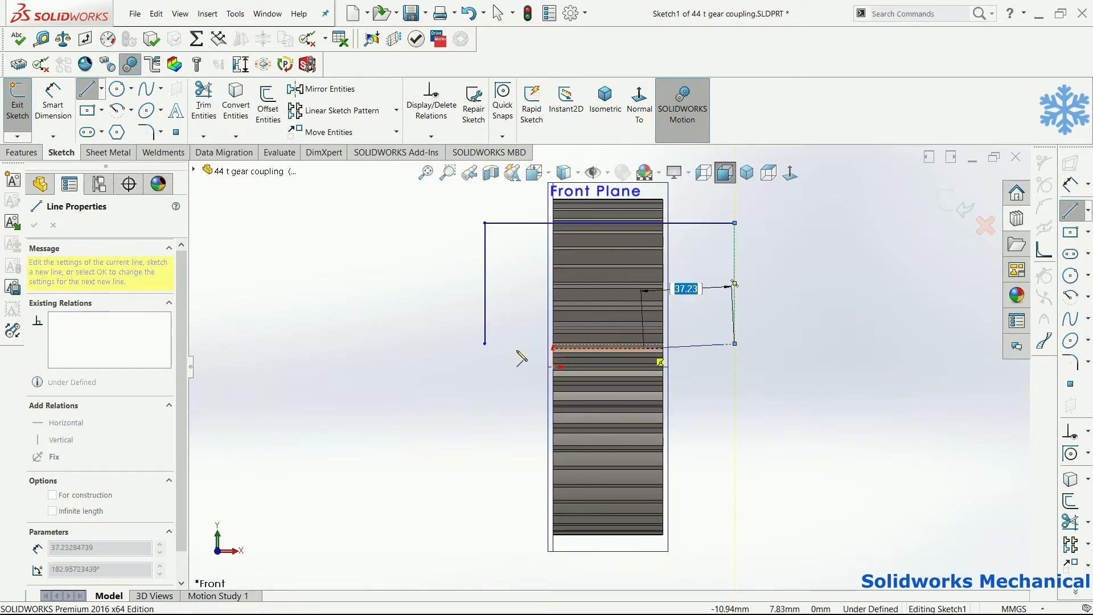
{"action": "left_click", "coordinate": [485, 344]}
Sketch a horizontal centerline along the gear's axis from the origin to the opposite face.
{"action": "left_click", "coordinate": [101, 90]}
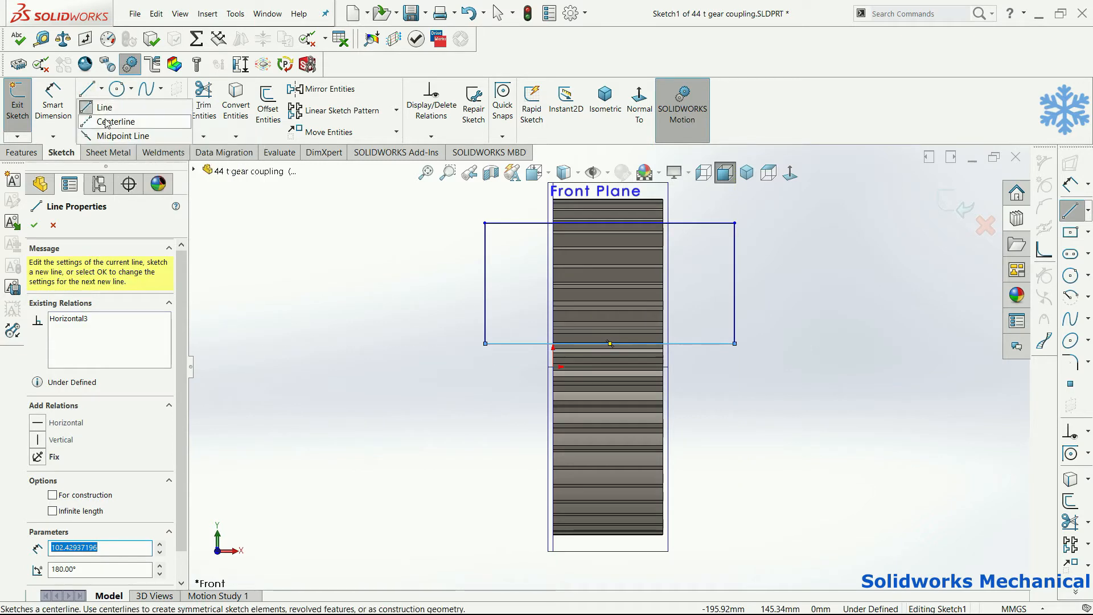
{"action": "left_click", "coordinate": [116, 118]}
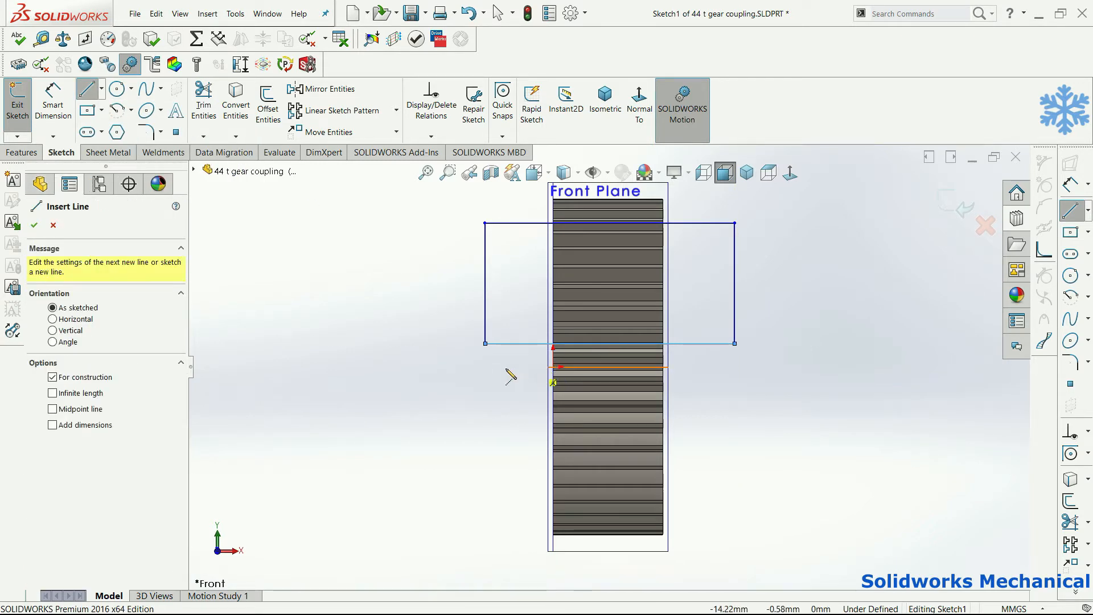
{"action": "left_click", "coordinate": [553, 366]}
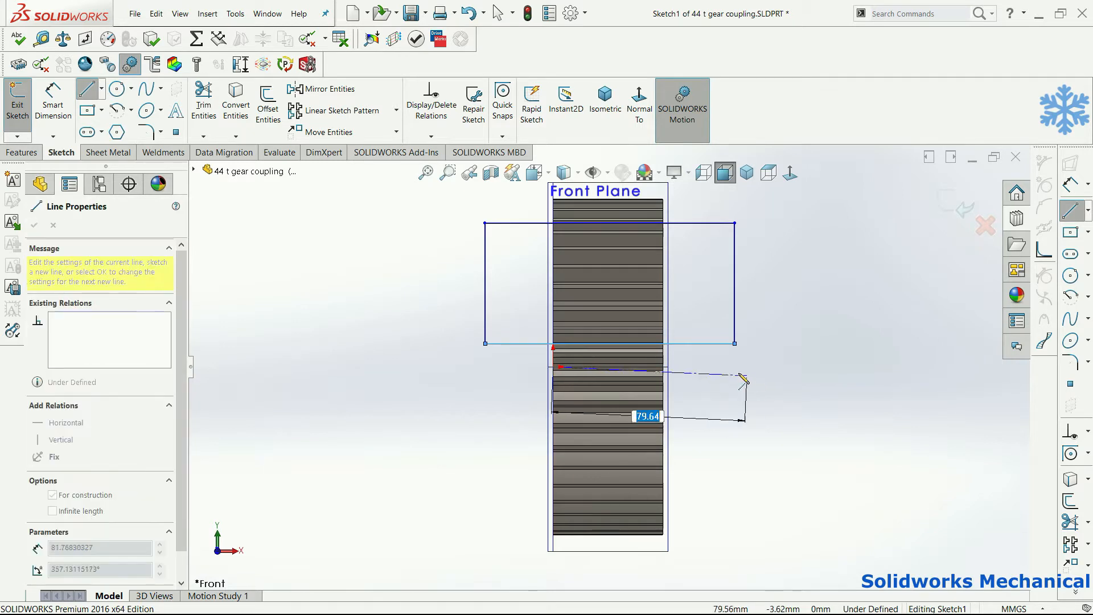
{"action": "double_click", "coordinate": [663, 367]}
Dimension the rectangle's lower edge 10 mm above the horizontal centerline.
{"action": "right_click_drag", "start_coordinate": [783, 455], "coordinate": [779, 419]}
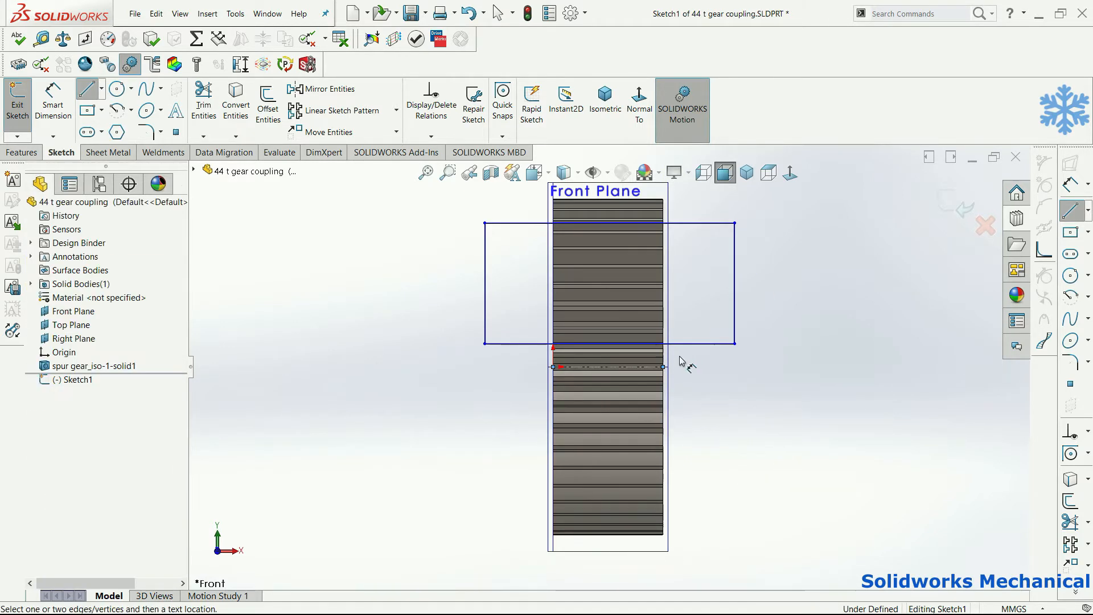
{"action": "left_click", "coordinate": [649, 366]}
{"action": "left_click", "coordinate": [684, 344]}
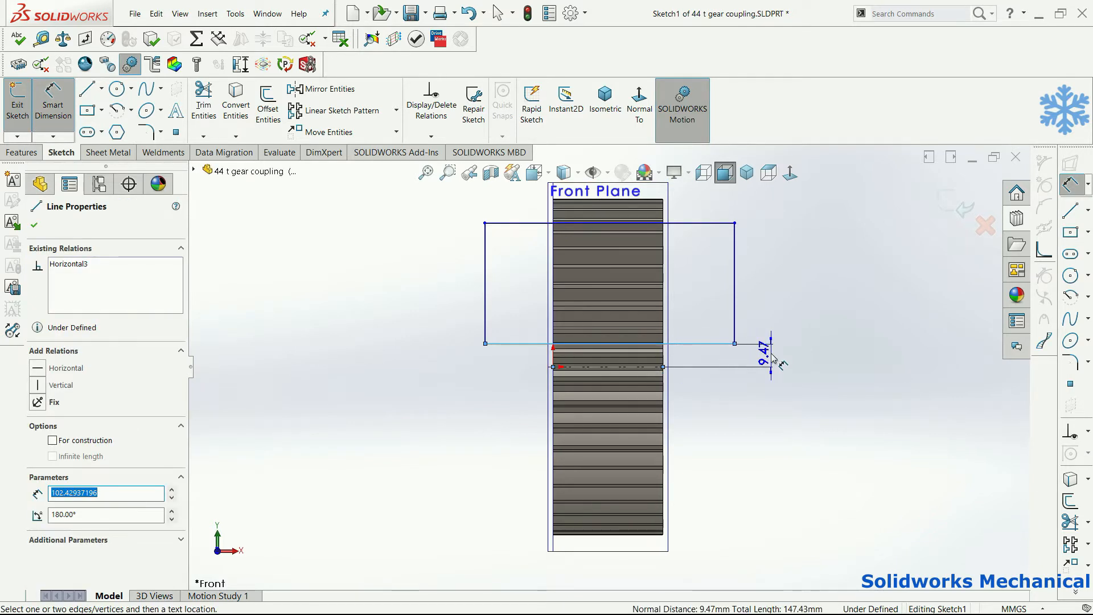
{"action": "left_click", "coordinate": [763, 361]}
{"action": "type", "text": "11"}
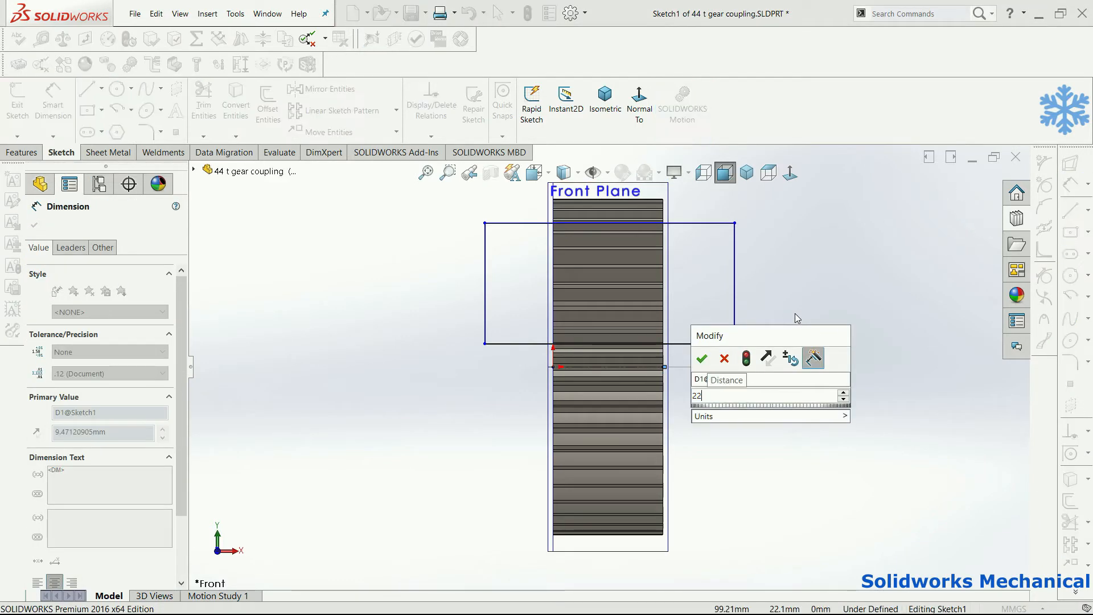
{"action": "key", "text": "Return"}
{"action": "double_click", "coordinate": [771, 355]}
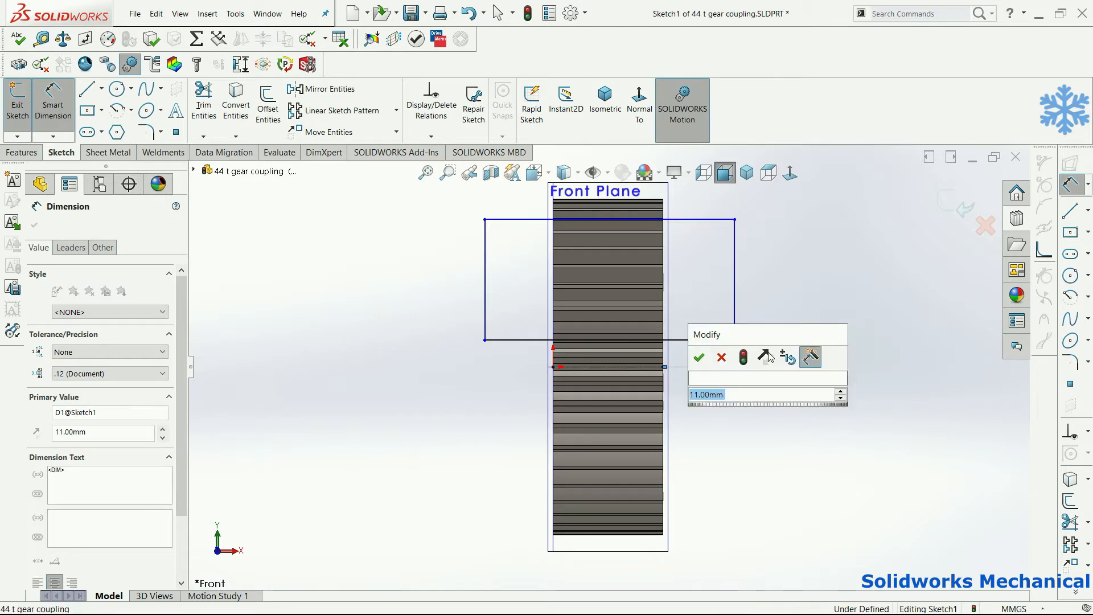
{"action": "type", "text": "10"}
{"action": "key", "text": "Return"}
{"action": "left_click", "coordinate": [751, 252]}
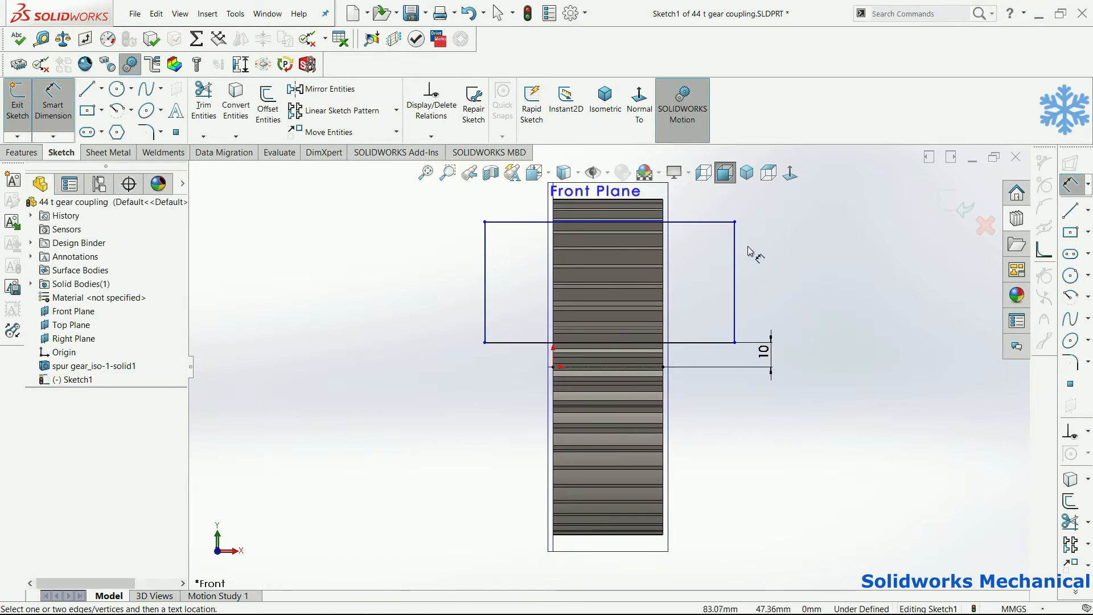
Dimension the rectangle's right edge 15 mm beyond the gear's right face.
{"action": "left_click", "coordinate": [733, 296]}
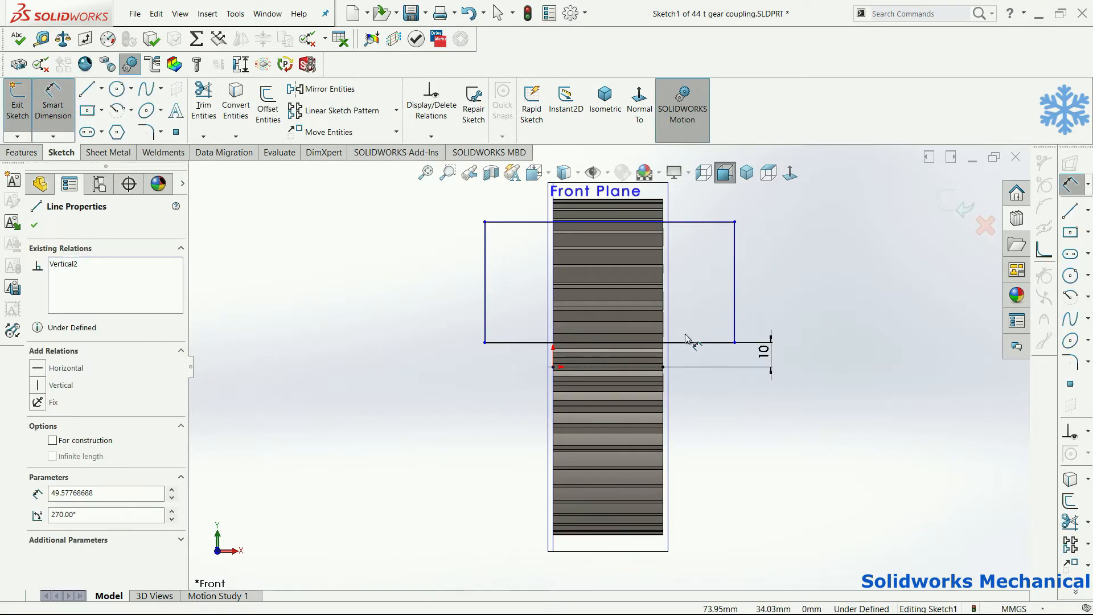
{"action": "scroll", "coordinate": [657, 305], "scroll_direction": "down", "scroll_amount": 2}
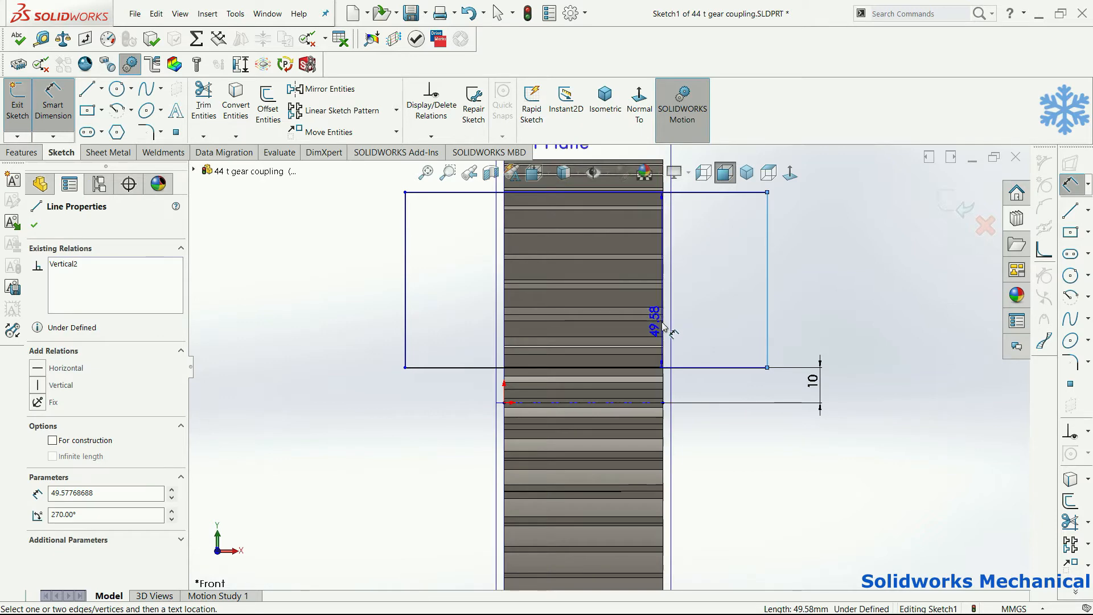
{"action": "left_click", "coordinate": [662, 322]}
{"action": "left_click", "coordinate": [705, 290]}
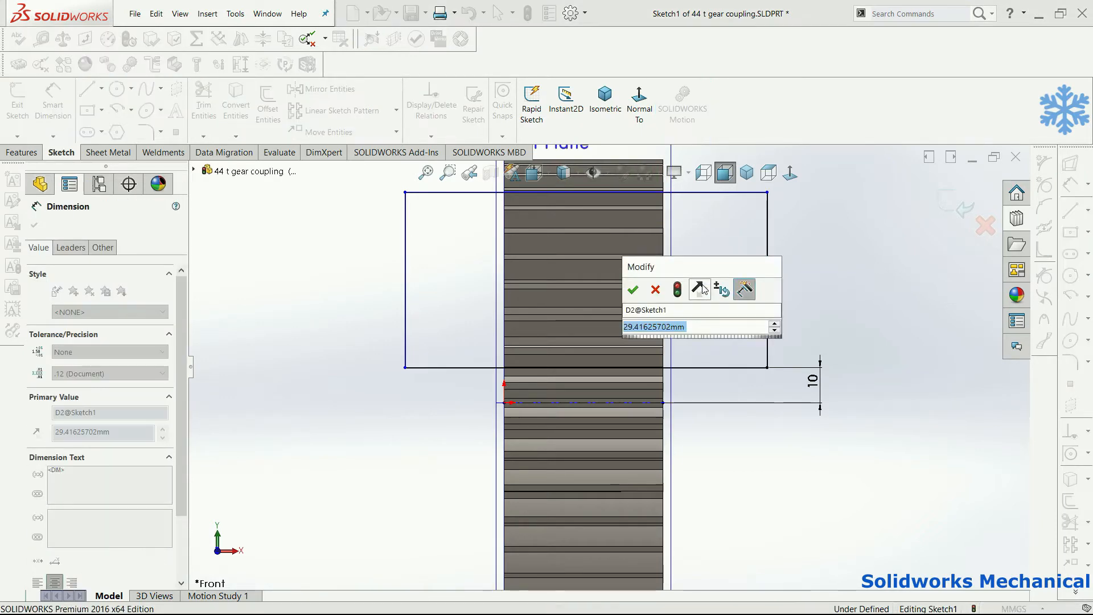
{"action": "type", "text": "15"}
{"action": "key", "text": "Return"}
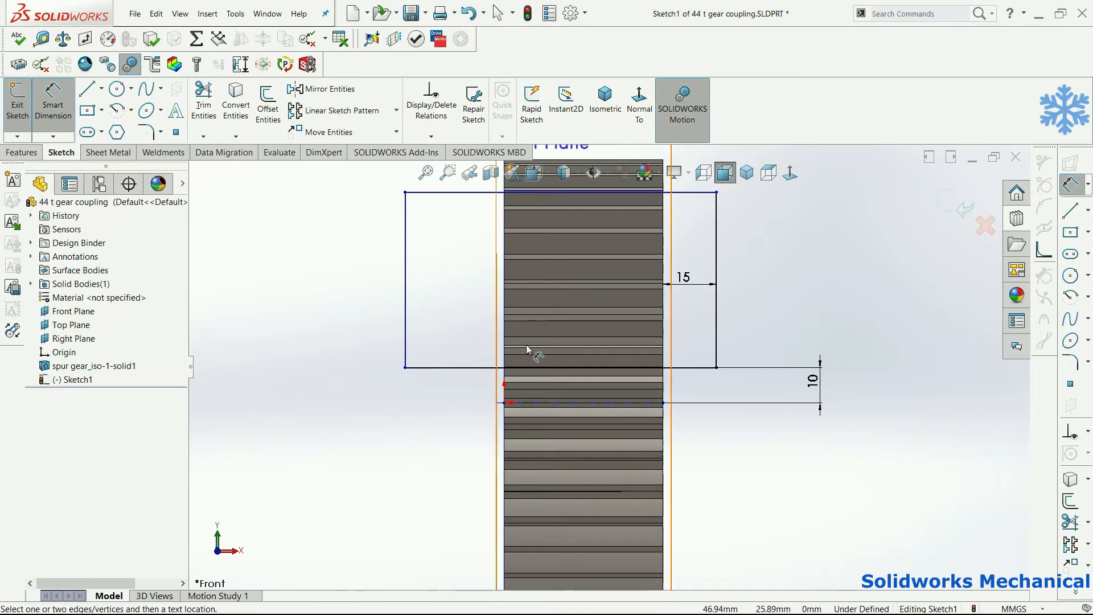
Dimension the rectangle's left edge 30 mm beyond the gear's left face.
{"action": "left_click", "coordinate": [505, 355]}
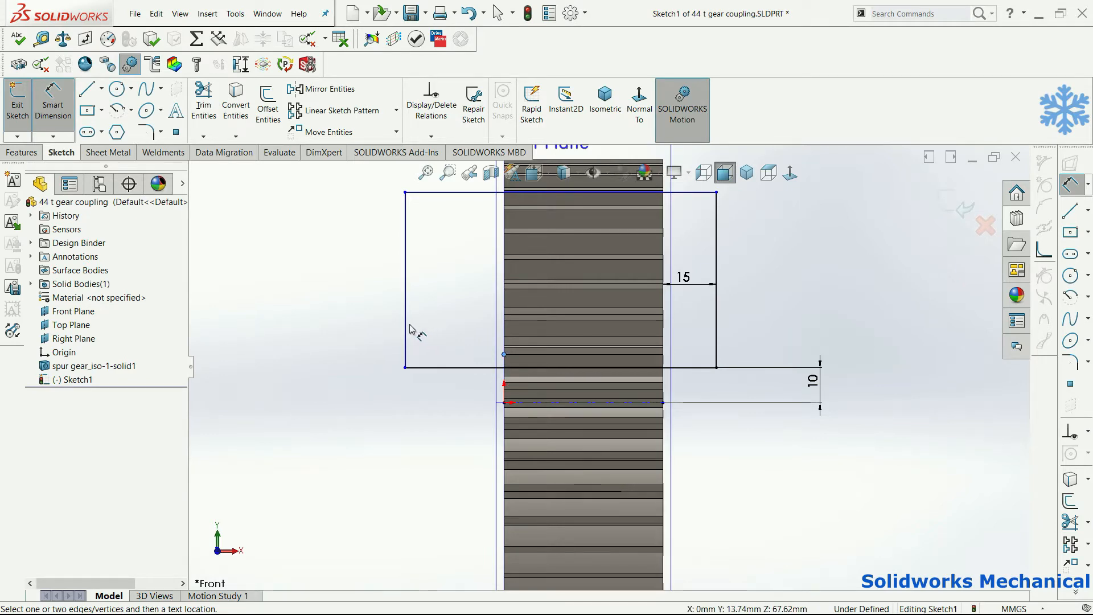
{"action": "left_click", "coordinate": [409, 326]}
{"action": "left_click", "coordinate": [450, 310]}
{"action": "type", "text": "30"}
{"action": "key", "text": "Return"}
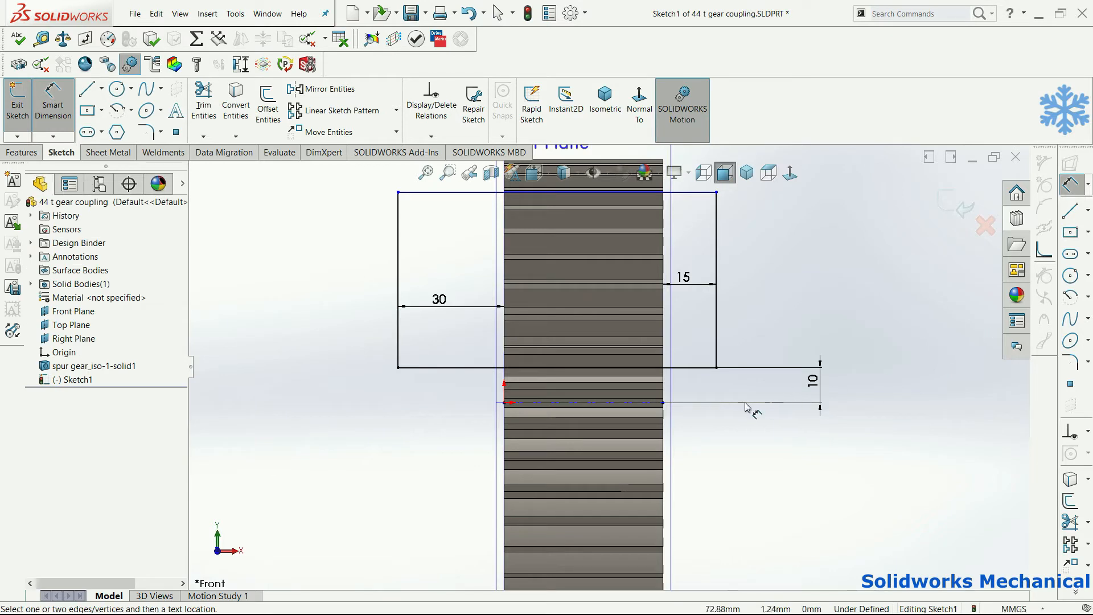
Dimension the distance from the centerline to the rectangle's upper edge as 120/2 mm.
{"action": "left_click", "coordinate": [643, 402]}
{"action": "left_click", "coordinate": [716, 193]}
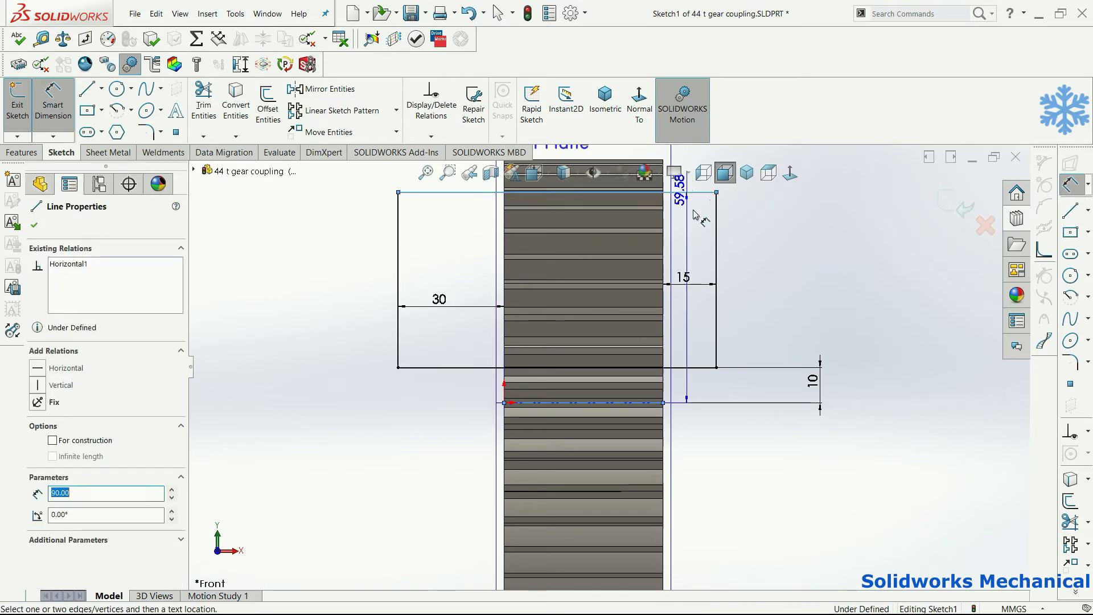
{"action": "left_click", "coordinate": [770, 275]}
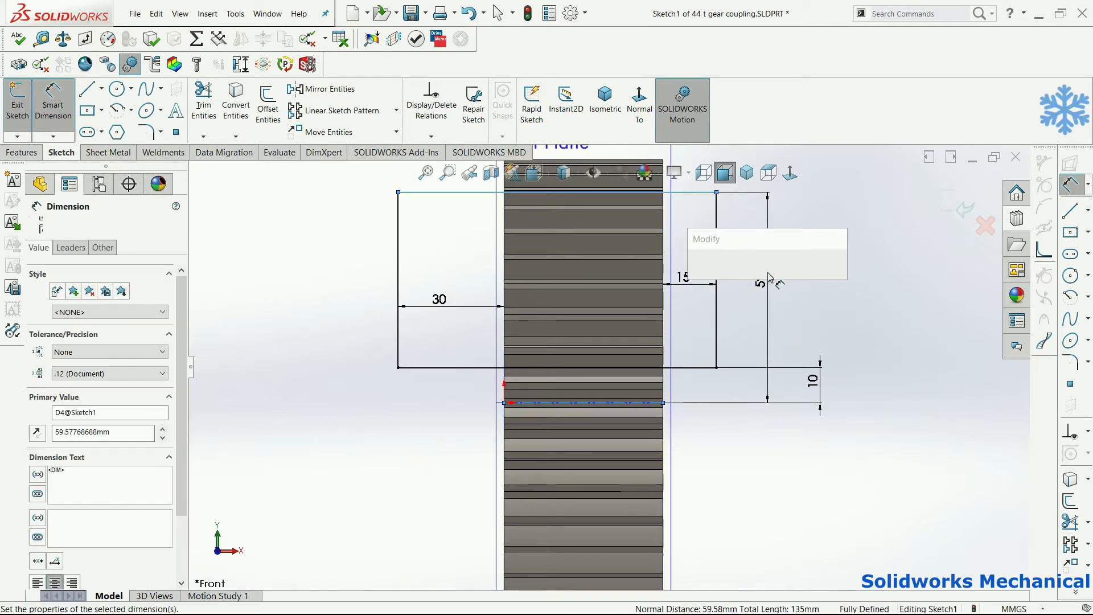
{"action": "type", "text": "120/2"}
{"action": "key", "text": "Return"}
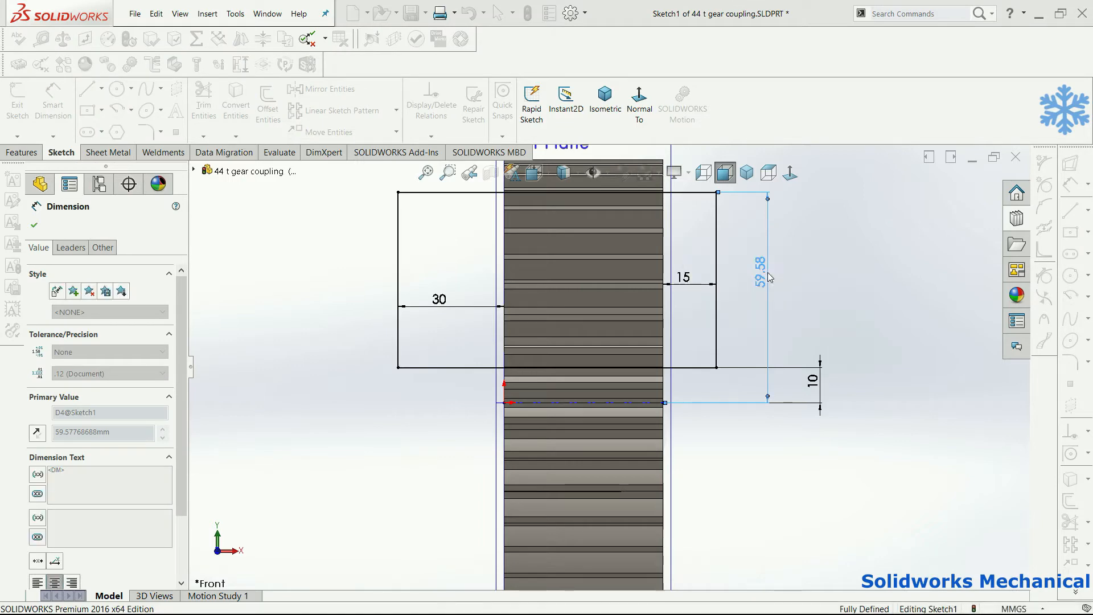
{"action": "key", "text": "Escape"}
Revolve the rectangular profile around the centerline to form solid hubs on both sides of the gear.
{"action": "mouse_move", "coordinate": [809, 285]}
{"action": "middle_mouse_down"}
{"action": "mouse_move", "coordinate": [725, 339]}
{"action": "mouse_move", "coordinate": [790, 320]}
{"action": "mouse_move", "coordinate": [779, 326]}
{"action": "mouse_move", "coordinate": [757, 294]}
{"action": "middle_mouse_up"}
{"action": "left_click", "coordinate": [21, 153]}
{"action": "left_click", "coordinate": [64, 105]}
{"action": "left_click", "coordinate": [948, 199]}
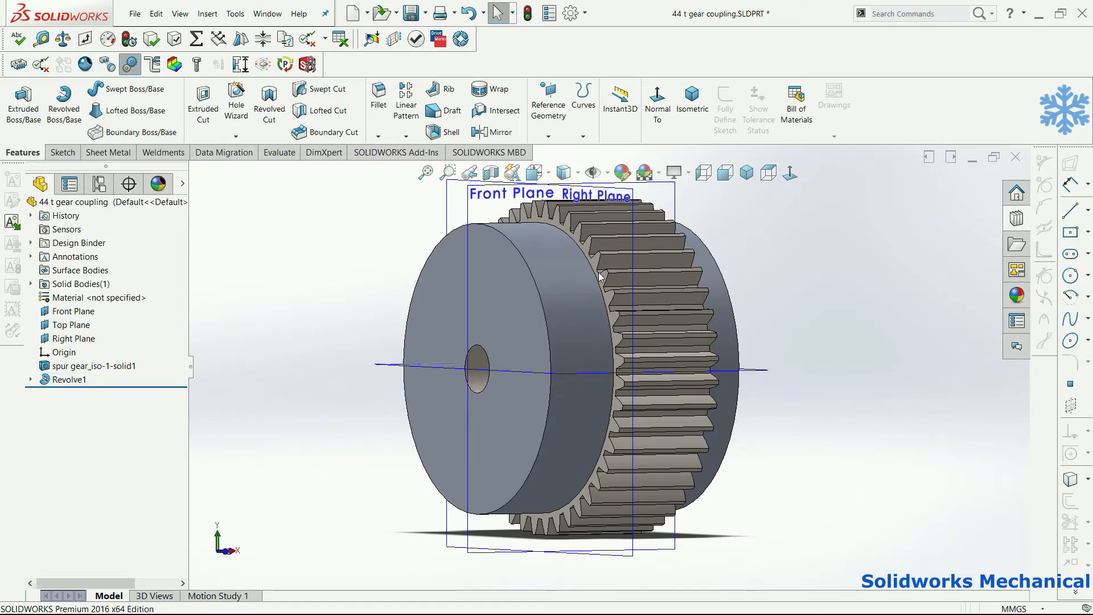
Fillet the two circular edges where the hubs meet the gear faces with a 2 mm radius.
{"action": "mouse_move", "coordinate": [599, 282]}
{"action": "middle_mouse_down"}
{"action": "mouse_move", "coordinate": [632, 285]}
{"action": "mouse_move", "coordinate": [558, 301]}
{"action": "middle_mouse_up"}
{"action": "scroll", "coordinate": [564, 307], "scroll_direction": "down", "scroll_amount": 3}
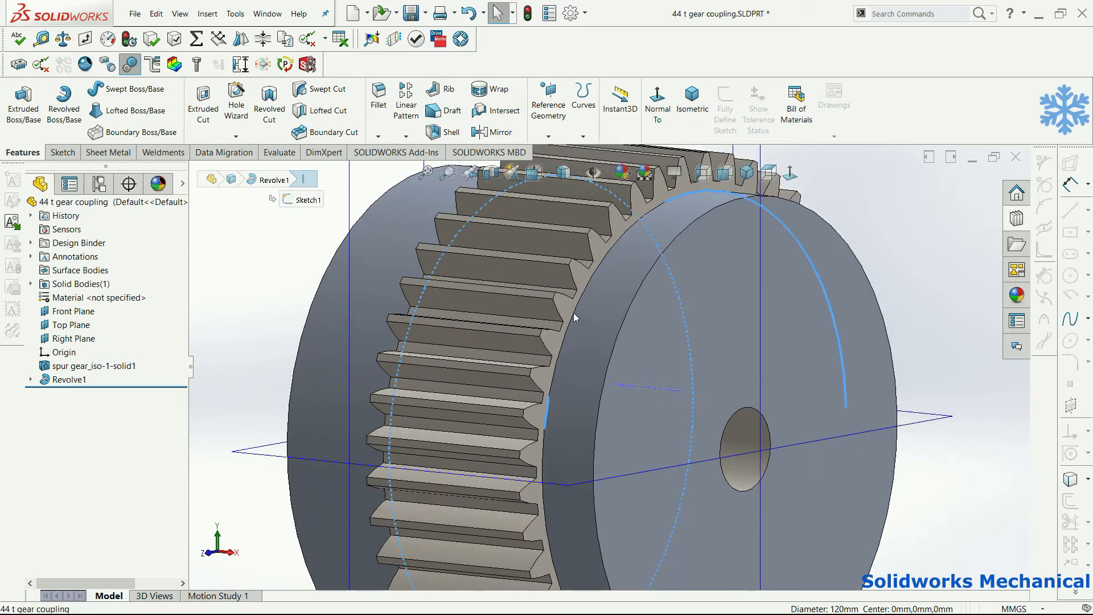
{"action": "left_click", "coordinate": [572, 312]}
{"action": "left_click", "coordinate": [383, 119]}
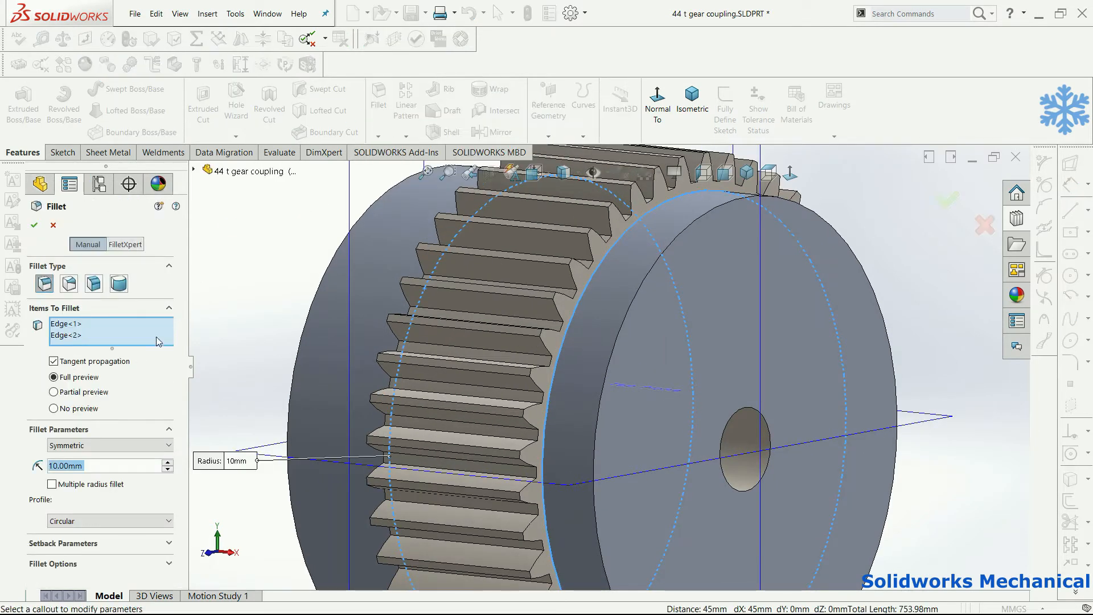
{"action": "type", "text": "2"}
{"action": "key", "text": "Return"}
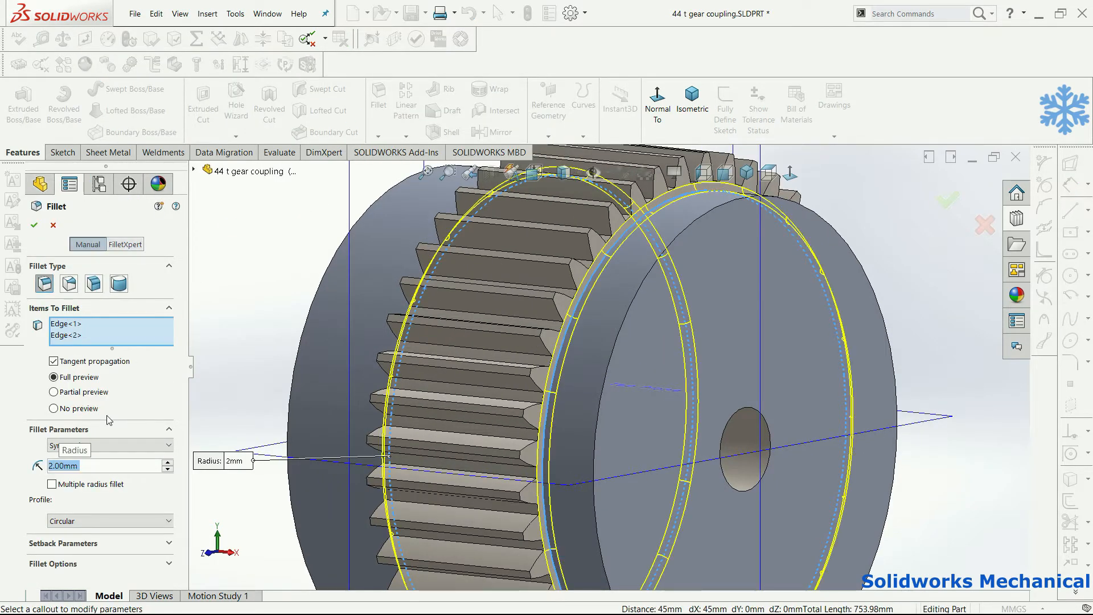
{"action": "left_click", "coordinate": [34, 225]}
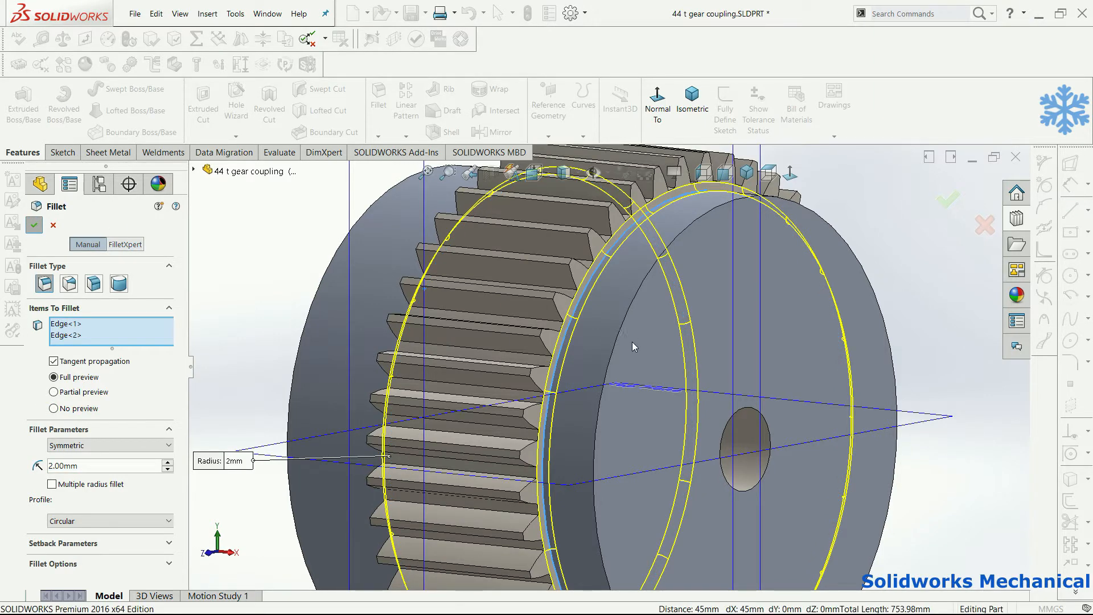
Chamfer the outer rim and bore edges on both hub end faces by 1 mm at 45°.
{"action": "left_click", "coordinate": [626, 310]}
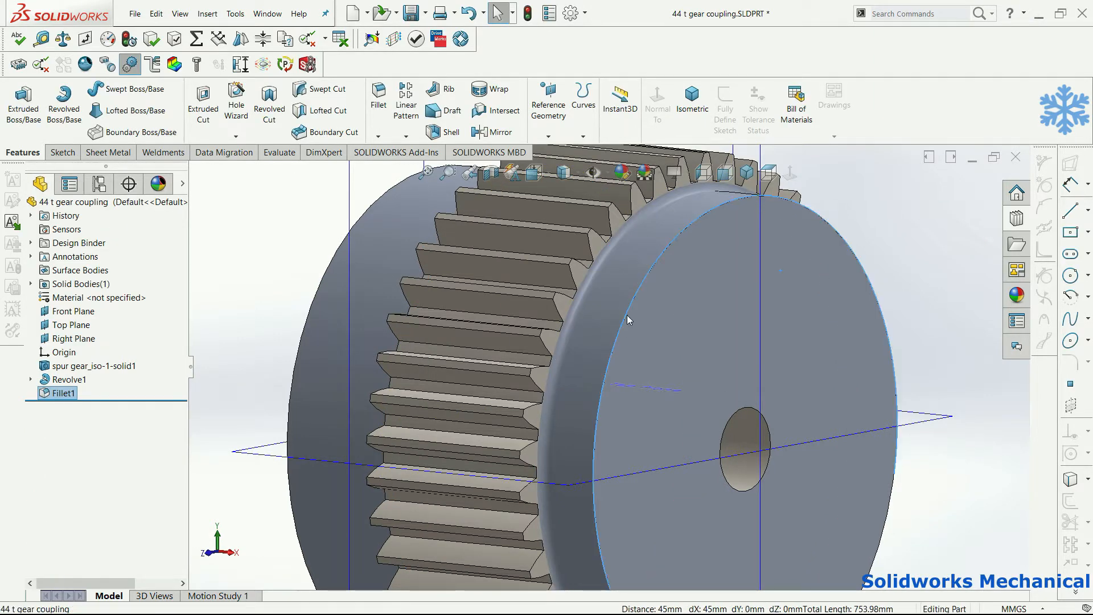
{"action": "left_click", "coordinate": [731, 422]}
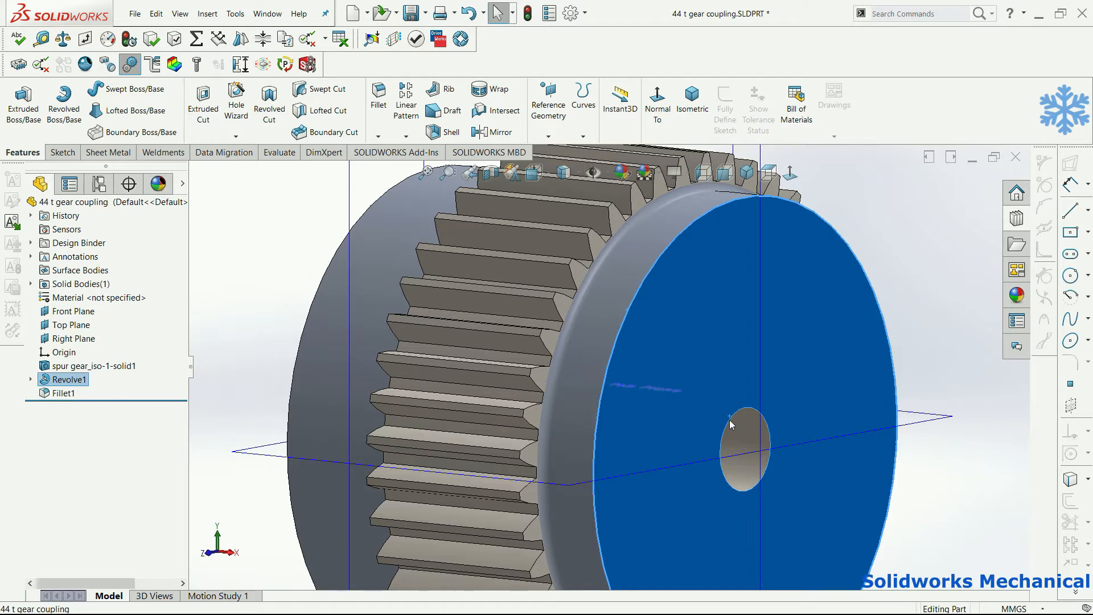
{"action": "middle_click_drag", "start_coordinate": [718, 378], "coordinate": [310, 293]}
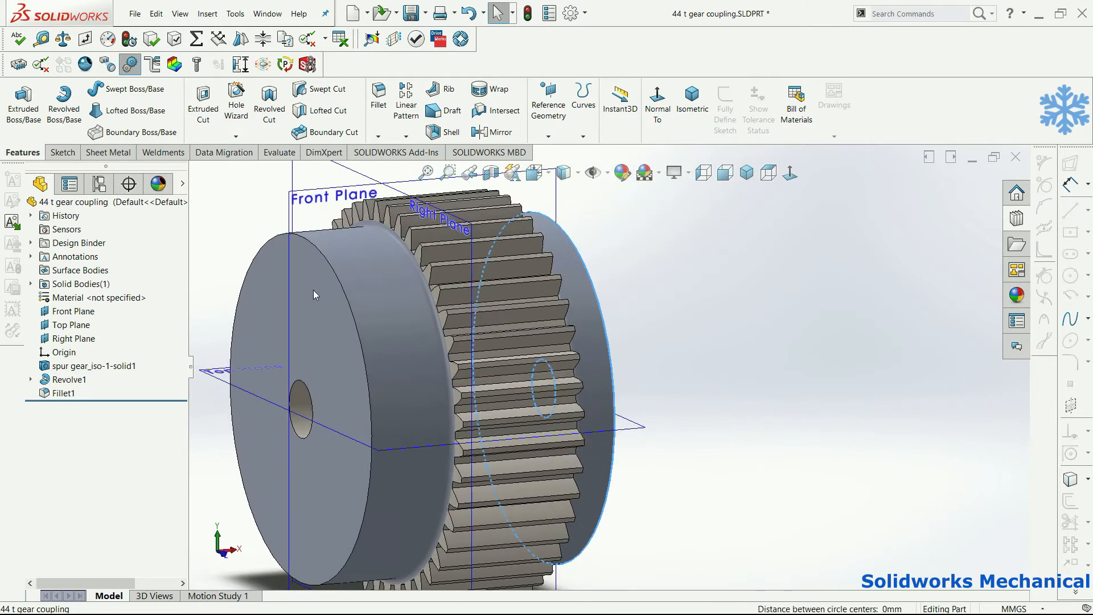
{"action": "left_click", "coordinate": [338, 270], "text": "ctrl"}
{"action": "left_click", "coordinate": [340, 266], "text": "ctrl"}
{"action": "left_click", "coordinate": [328, 376], "text": "ctrl"}
{"action": "left_click", "coordinate": [304, 399], "text": "ctrl"}
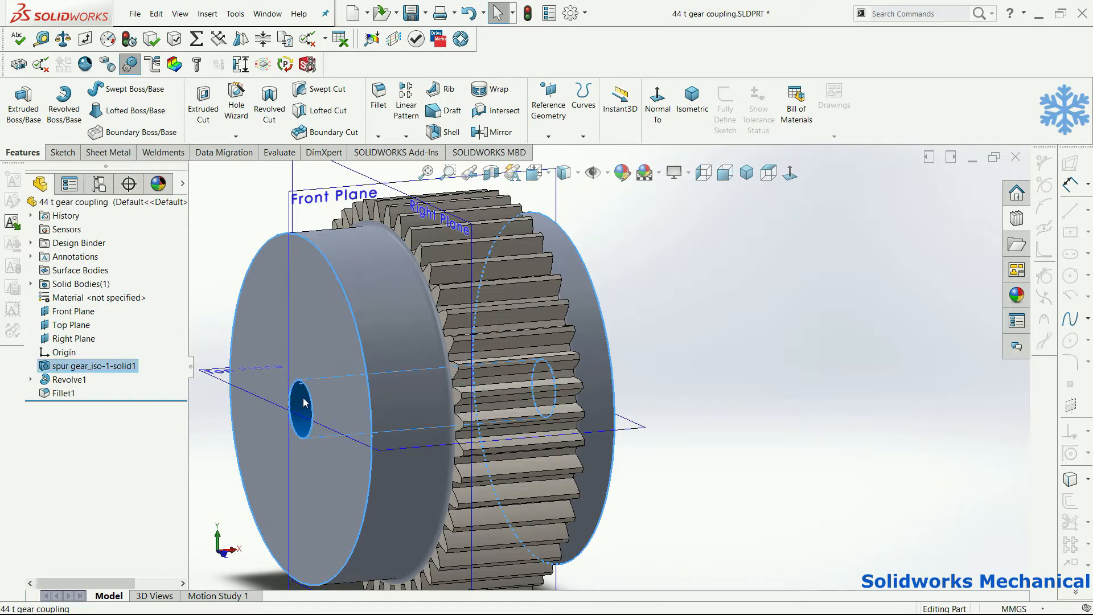
{"action": "left_click", "coordinate": [378, 137]}
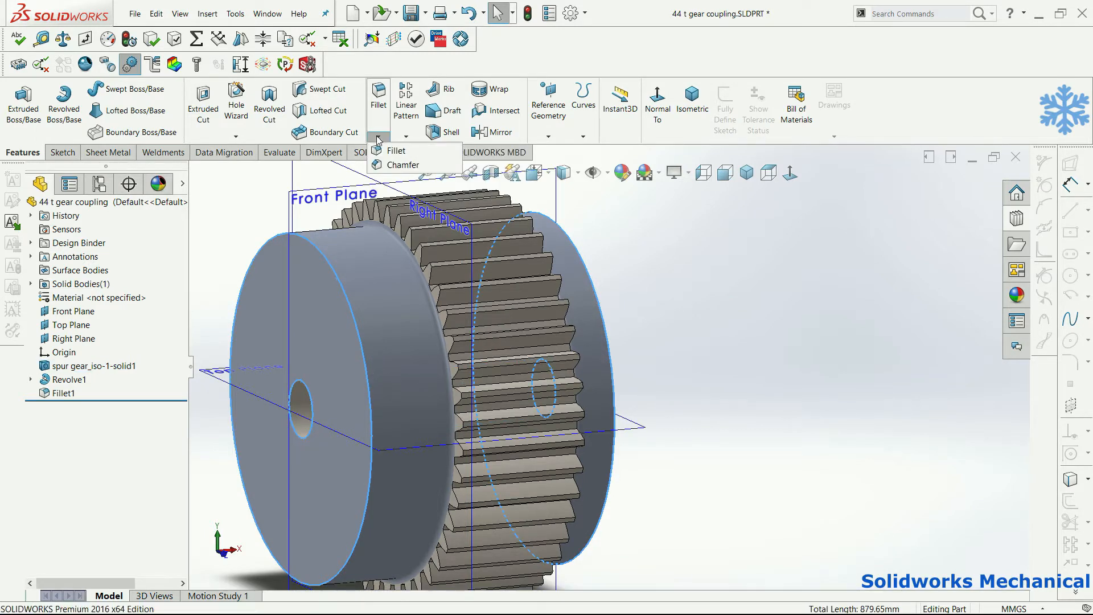
{"action": "left_click", "coordinate": [386, 164]}
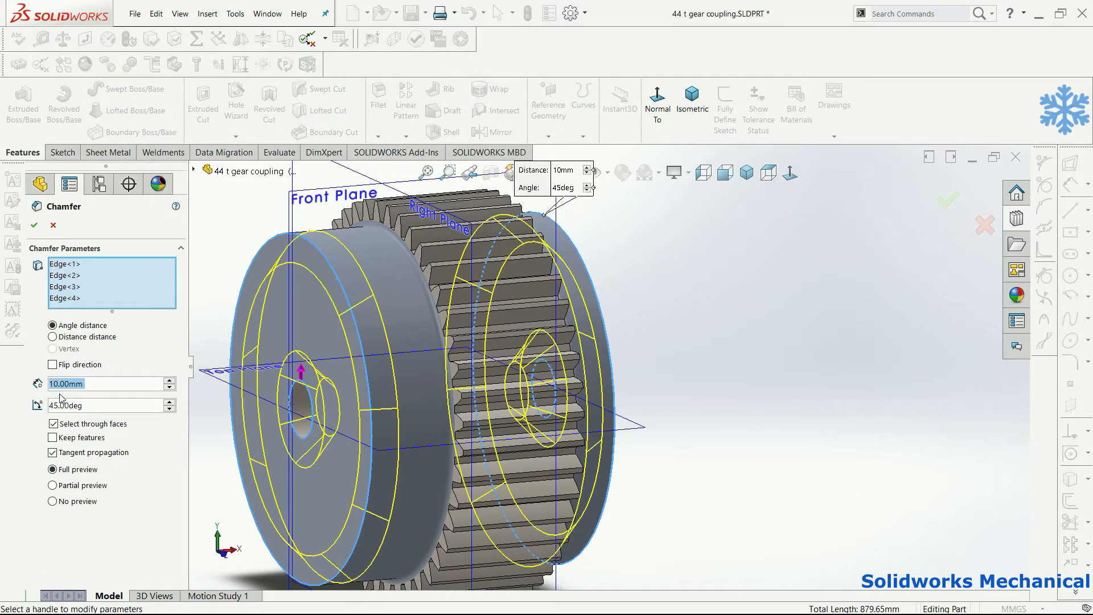
{"action": "type", "text": "1"}
{"action": "key", "text": "Return"}
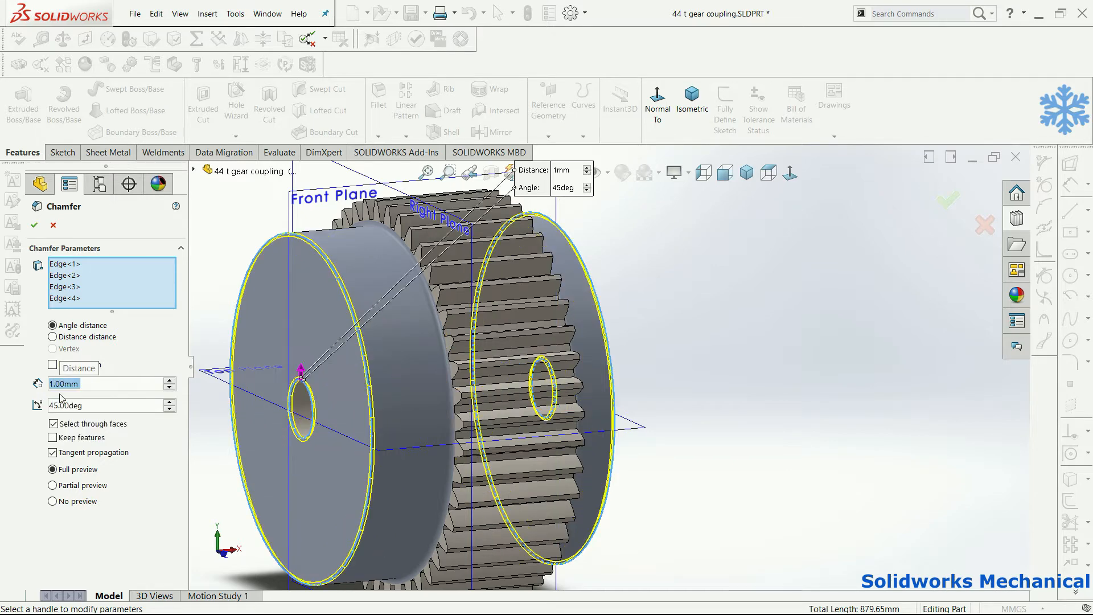
{"action": "left_click", "coordinate": [34, 225]}
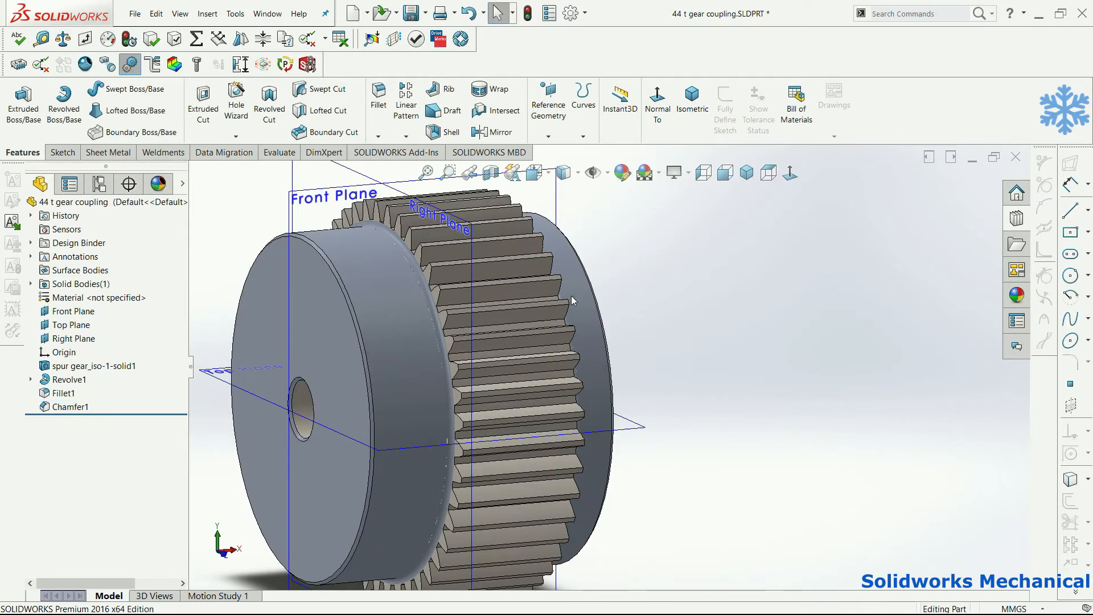
Hide the reference planes in the graphics area.
{"action": "scroll", "coordinate": [572, 296], "scroll_direction": "up", "scroll_amount": 2}
{"action": "middle_click_drag", "start_coordinate": [672, 265], "coordinate": [610, 268]}
{"action": "scroll", "coordinate": [645, 268], "scroll_direction": "down", "scroll_amount": 4}
{"action": "middle_click_drag", "start_coordinate": [640, 191], "coordinate": [635, 216]}
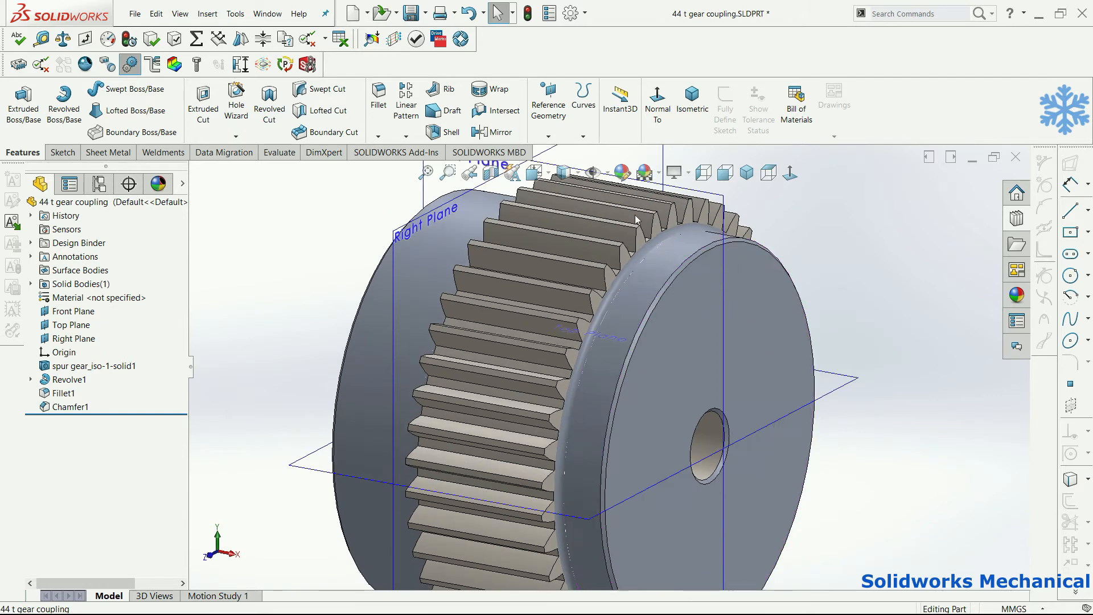
{"action": "left_click", "coordinate": [600, 171]}
{"action": "left_click", "coordinate": [593, 195]}
{"action": "left_click", "coordinate": [780, 253]}
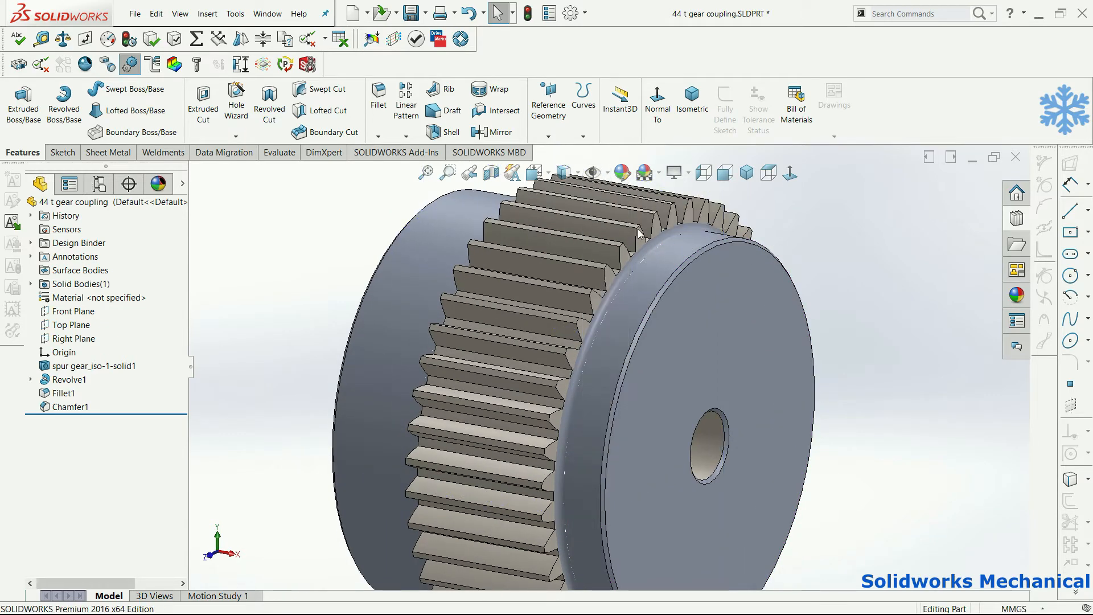
Start a chamfer on the end edge of one gear tooth's tip with a 15° angle.
{"action": "scroll", "coordinate": [639, 233], "scroll_direction": "down", "scroll_amount": 3}
{"action": "left_click", "coordinate": [637, 259]}
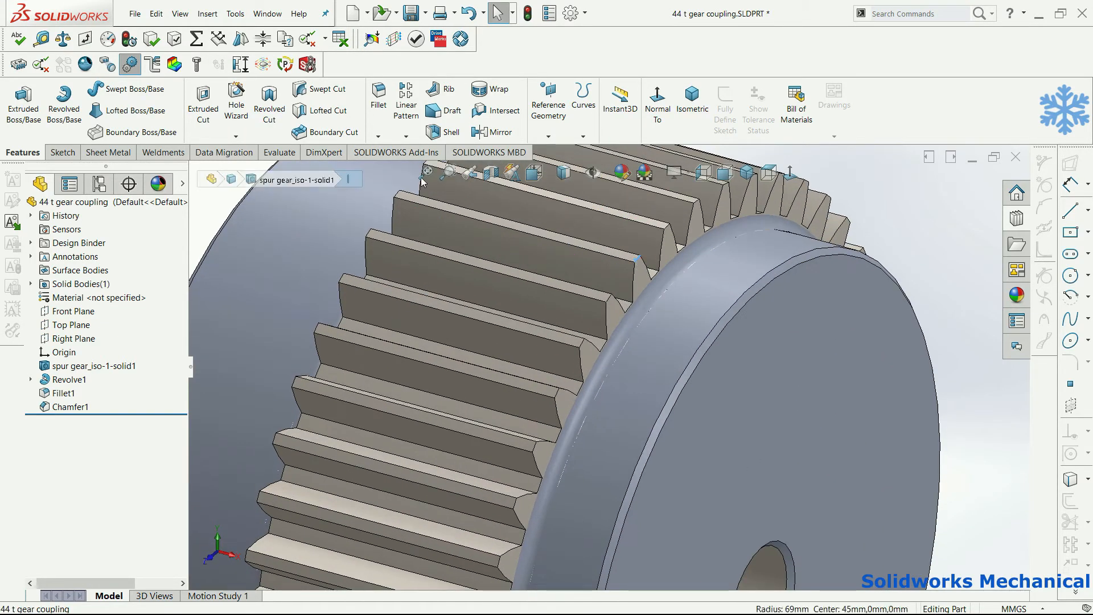
{"action": "left_click", "coordinate": [378, 137]}
{"action": "left_click", "coordinate": [388, 165]}
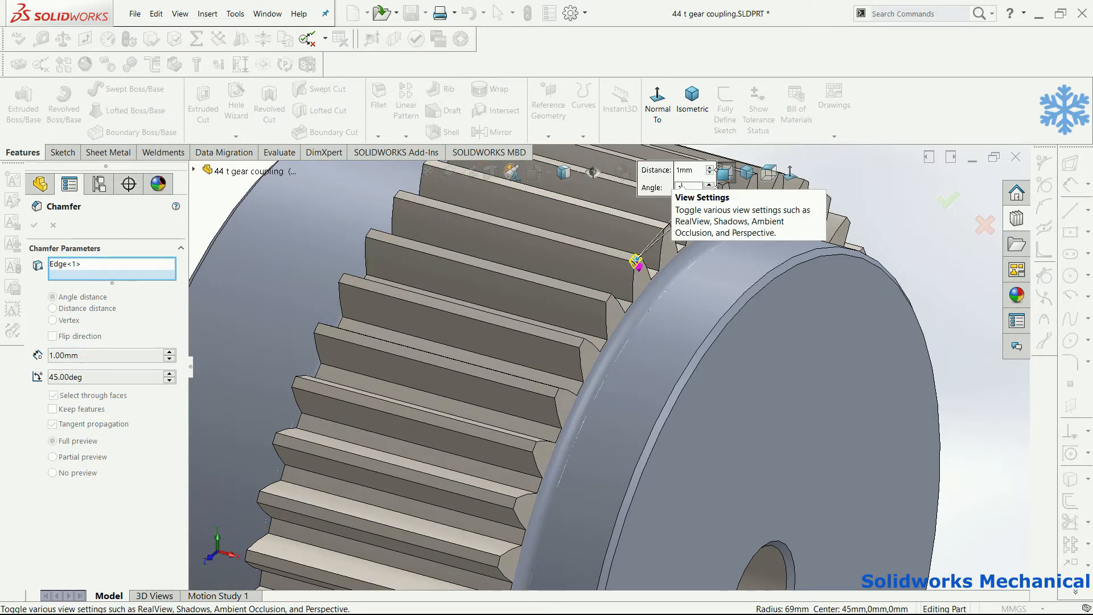
{"action": "type", "text": "5"}
{"action": "key", "text": "Return"}
Set the tooth chamfer's distance to 3 mm and create the chamfer.
{"action": "left_click", "coordinate": [683, 167]}
{"action": "left_click", "coordinate": [687, 168]}
{"action": "left_click", "coordinate": [687, 168]}
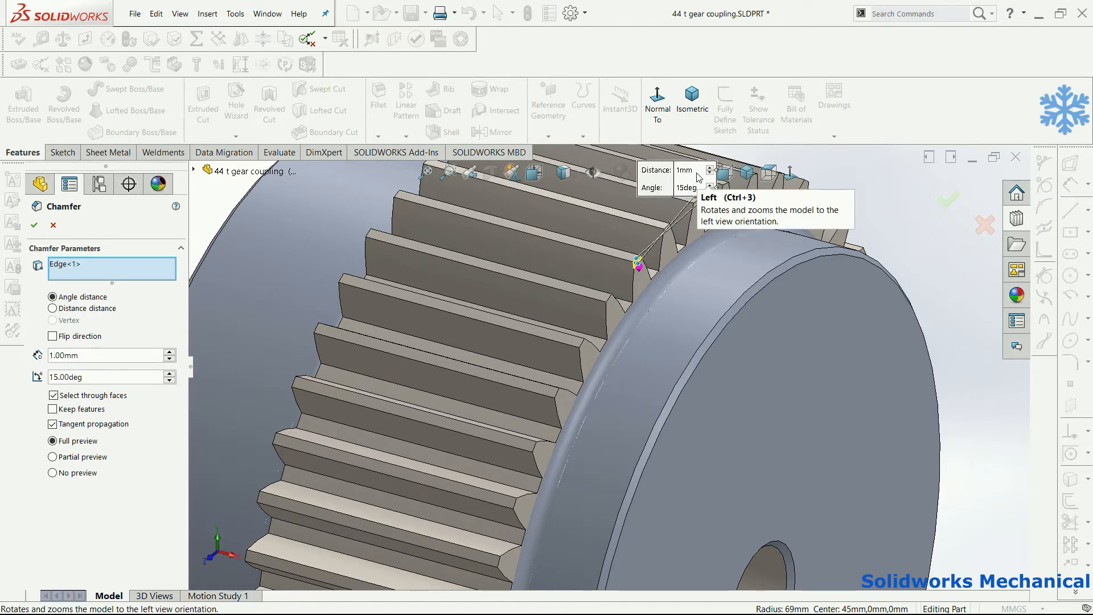
{"action": "left_click", "coordinate": [703, 173]}
{"action": "key", "text": "f"}
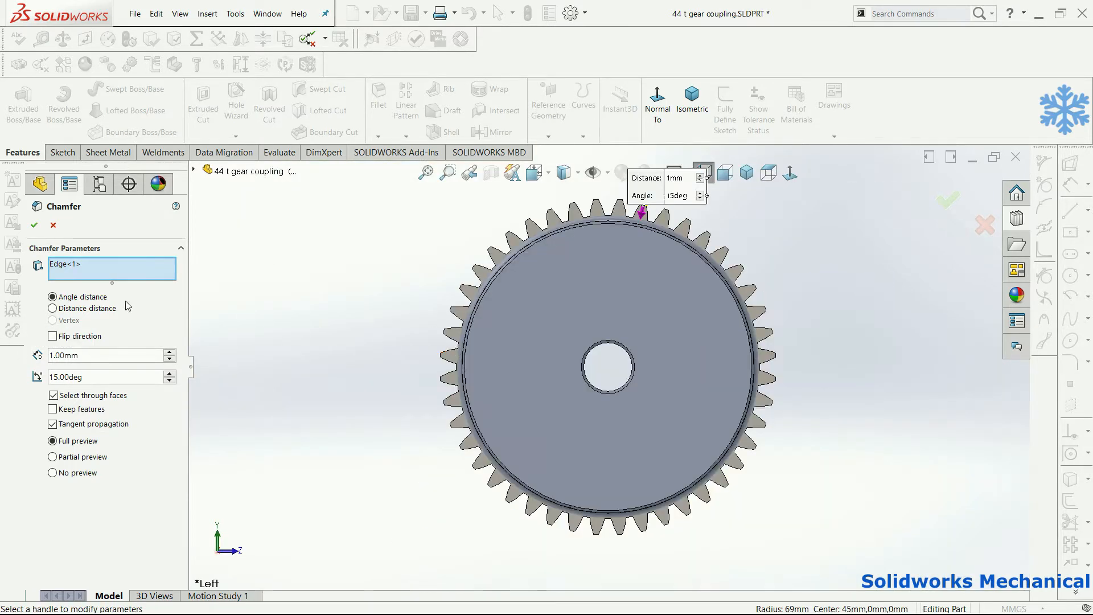
{"action": "type", "text": "3"}
{"action": "key", "text": "Return"}
{"action": "middle_click_drag", "start_coordinate": [786, 305], "coordinate": [900, 301]}
{"action": "scroll", "coordinate": [542, 234], "scroll_direction": "down", "scroll_amount": 1}
{"action": "middle_click_drag", "start_coordinate": [541, 234], "coordinate": [610, 196]}
{"action": "scroll", "coordinate": [511, 237], "scroll_direction": "down", "scroll_amount": 3}
{"action": "left_click", "coordinate": [34, 225]}
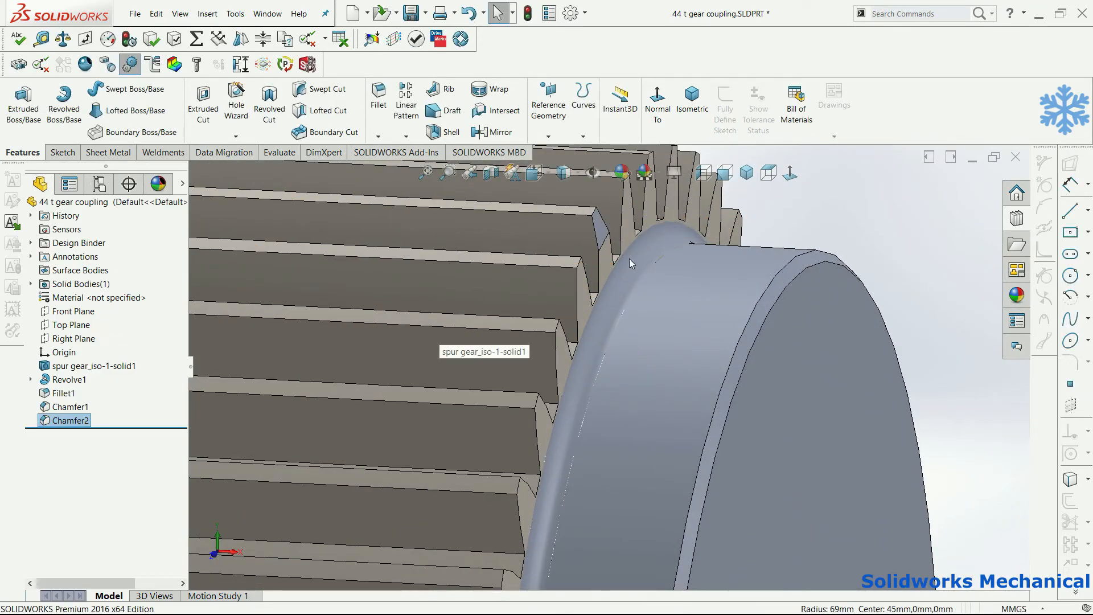
Start a circular pattern with the tooth-tip chamfer as the feature to repeat.
{"action": "left_click", "coordinate": [608, 240]}
{"action": "left_click", "coordinate": [603, 231]}
{"action": "left_click", "coordinate": [85, 420]}
{"action": "scroll", "coordinate": [672, 367], "scroll_direction": "up", "scroll_amount": 4}
{"action": "middle_click_drag", "start_coordinate": [677, 367], "coordinate": [632, 373]}
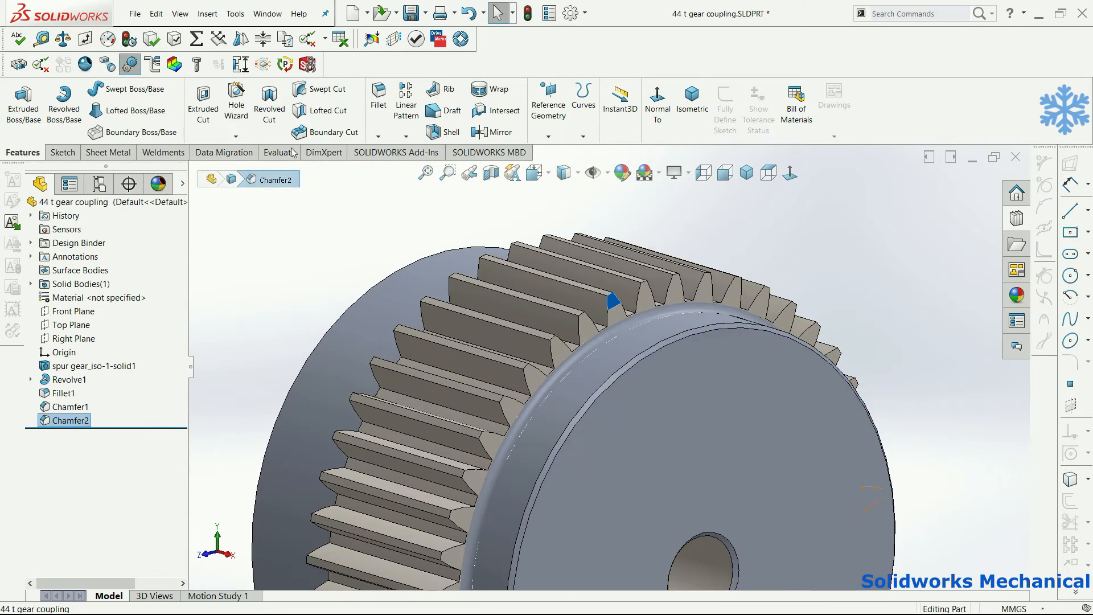
{"action": "left_click", "coordinate": [63, 422]}
{"action": "scroll", "coordinate": [345, 361], "scroll_direction": "up", "scroll_amount": 3}
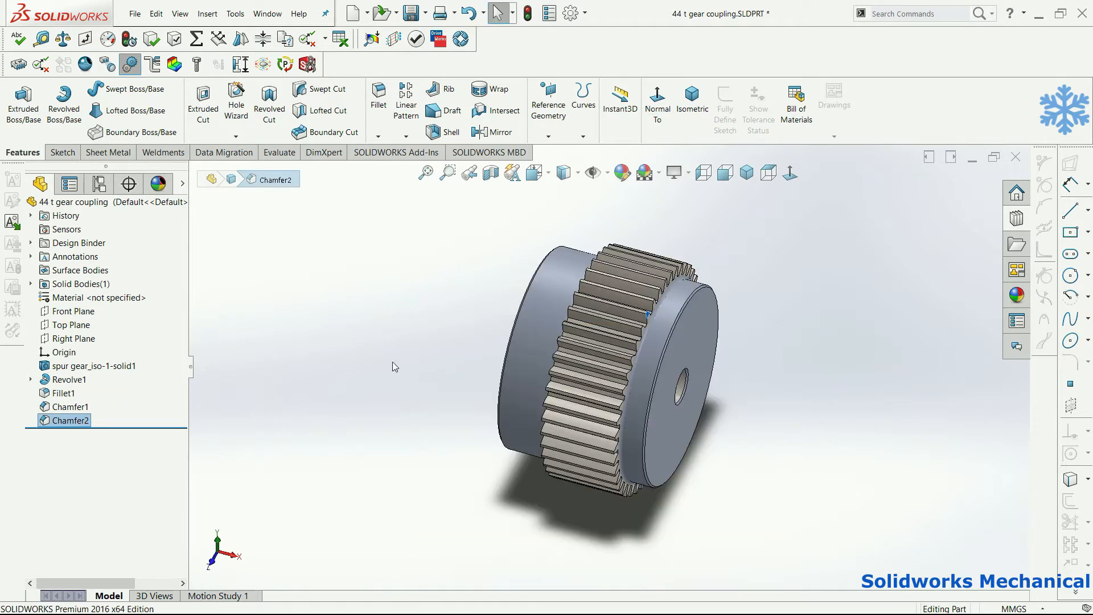
{"action": "middle_click_drag", "start_coordinate": [392, 290], "coordinate": [353, 275]}
{"action": "scroll", "coordinate": [619, 368], "scroll_direction": "down", "scroll_amount": 3}
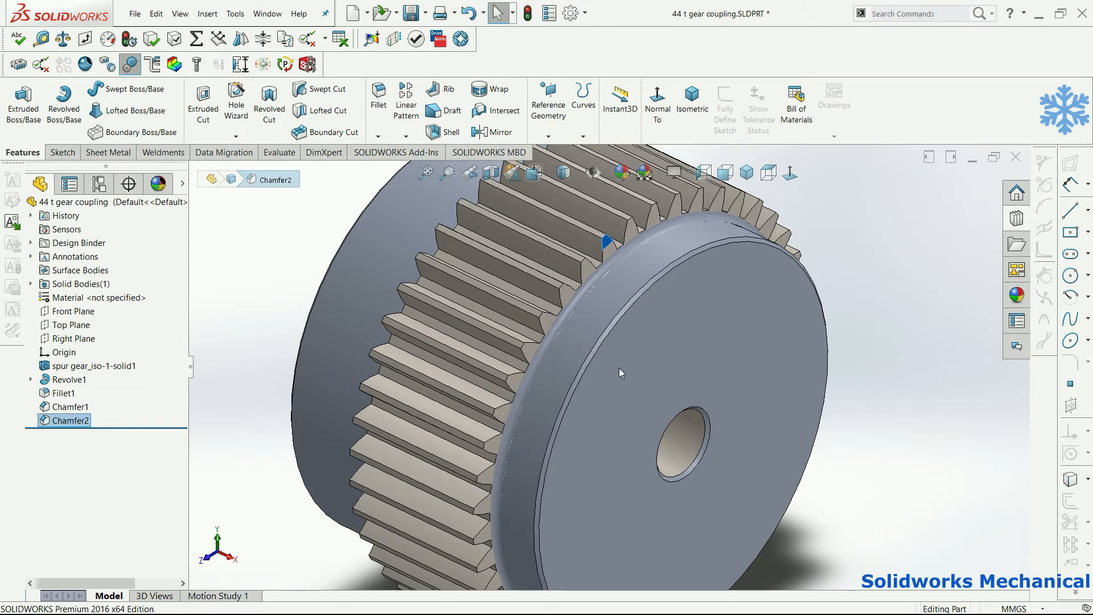
{"action": "left_click", "coordinate": [412, 138]}
{"action": "left_click", "coordinate": [441, 165]}
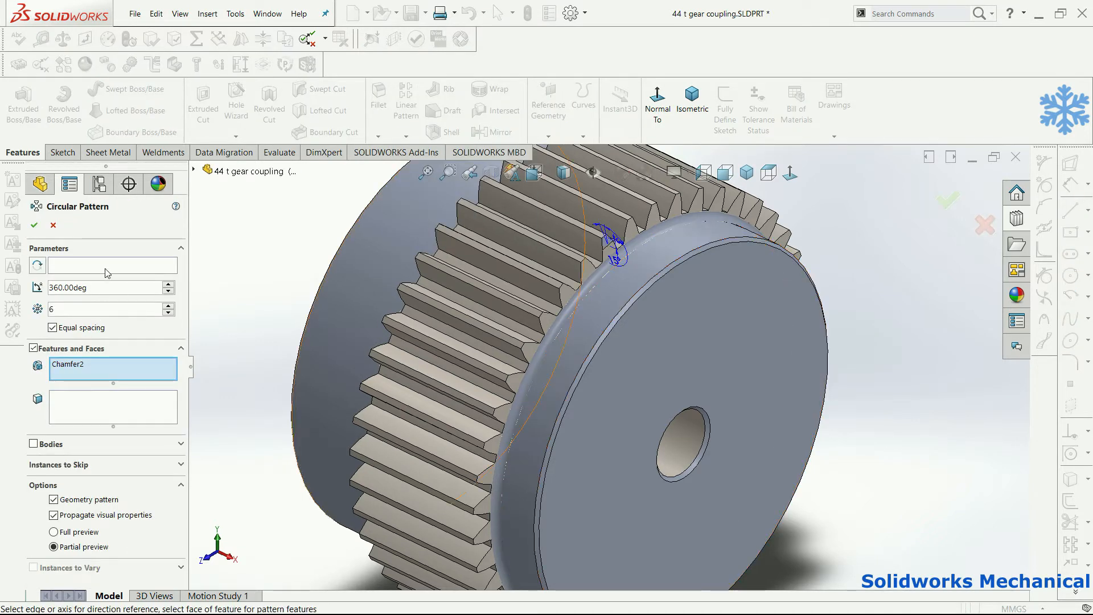
Set 44 equally spaced instances over 360° around the hub's cylindrical face and create the circular pattern.
{"action": "left_click", "coordinate": [104, 263]}
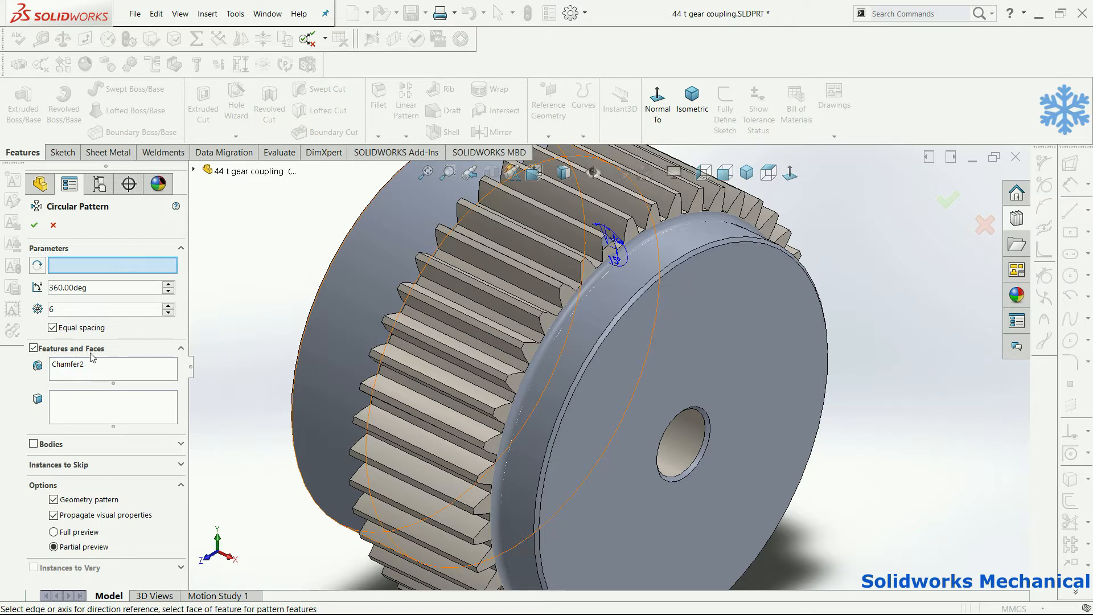
{"action": "type", "text": "44"}
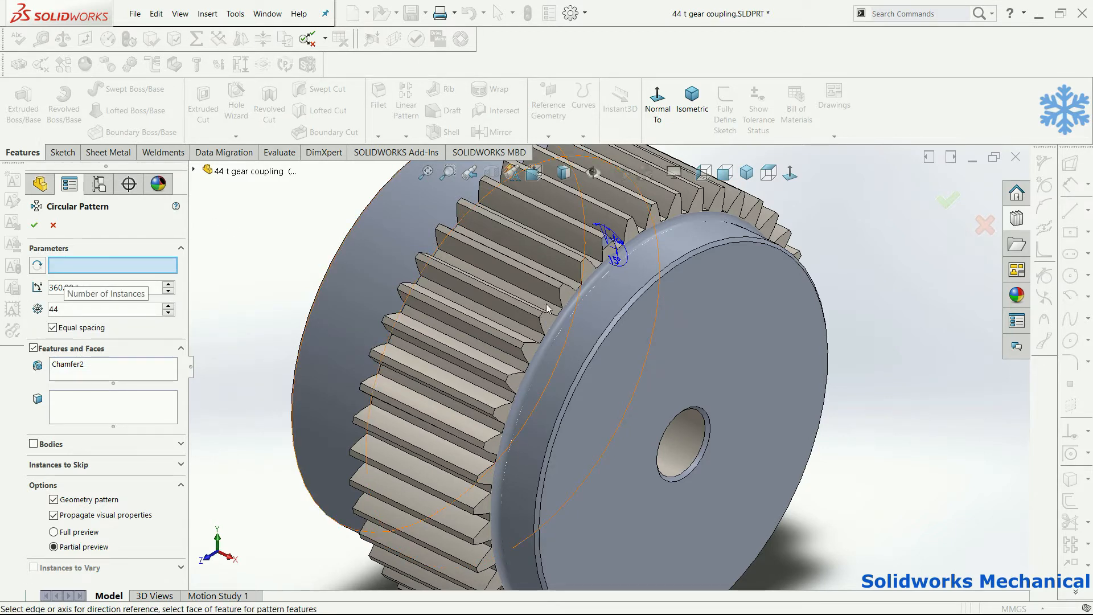
{"action": "left_click", "coordinate": [609, 296]}
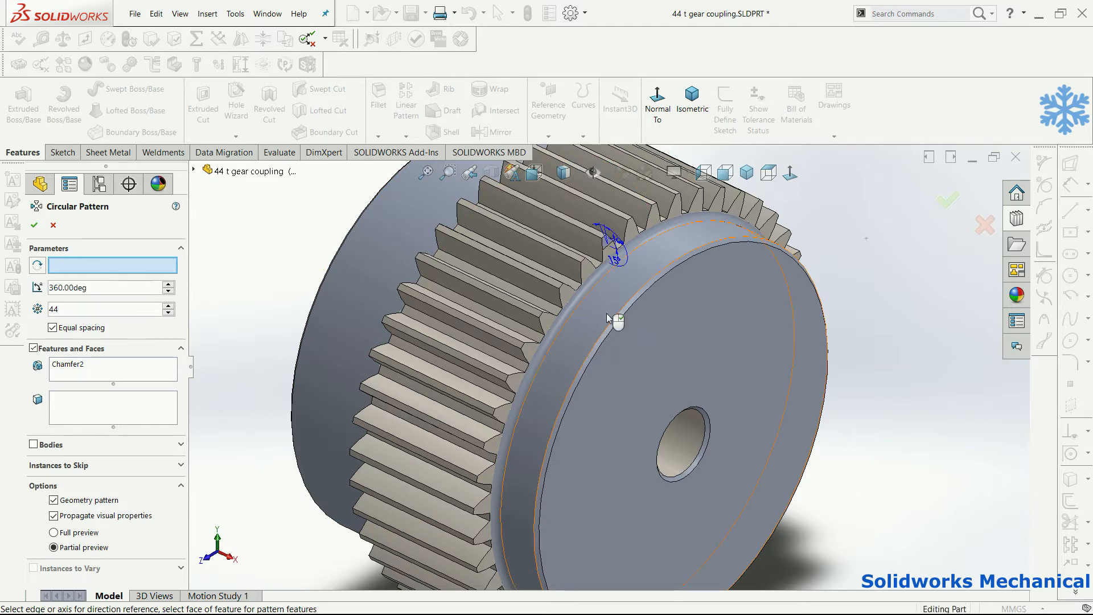
{"action": "scroll", "coordinate": [607, 319], "scroll_direction": "up", "scroll_amount": 3}
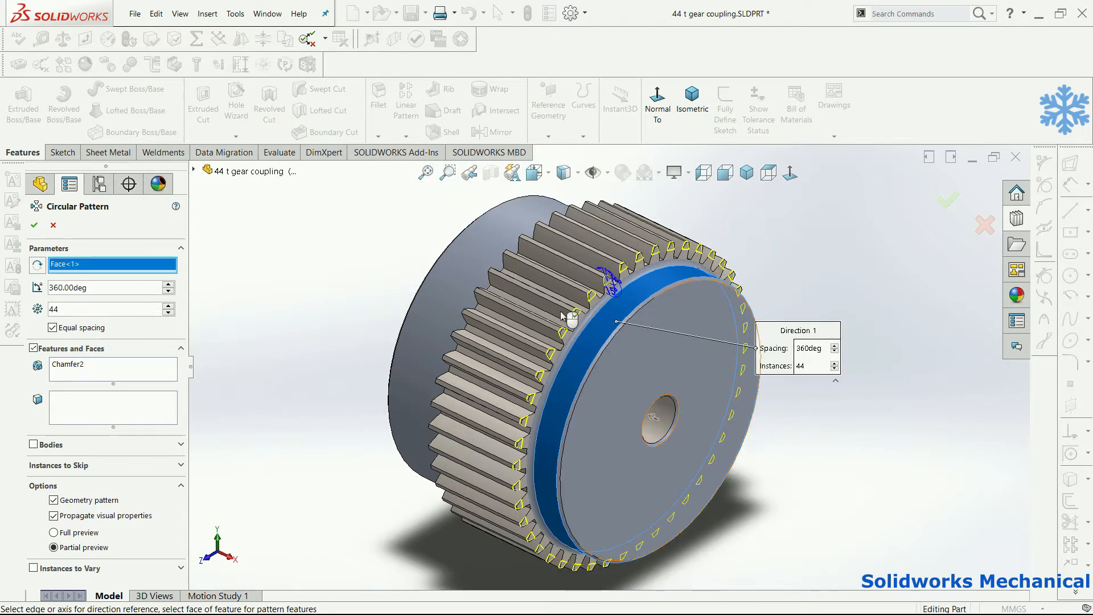
{"action": "middle_click_drag", "start_coordinate": [563, 315], "coordinate": [501, 307]}
{"action": "left_click", "coordinate": [944, 200]}
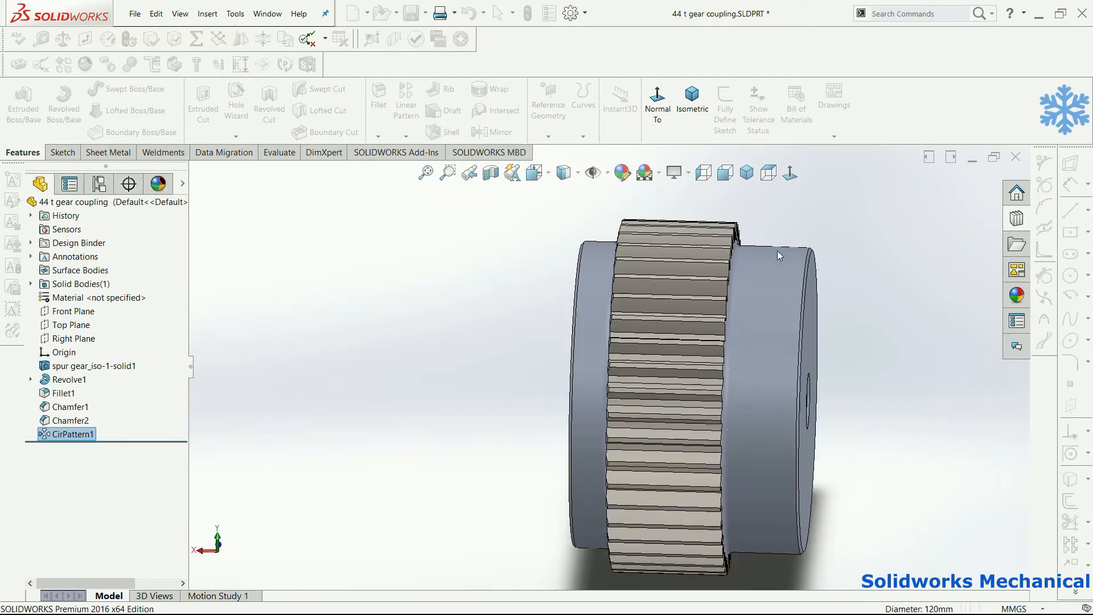
Edit the 3 mm tooth chamfer to include the tip edge at the tooth's opposite end, with the direction flipped.
{"action": "middle_click_drag", "start_coordinate": [574, 264], "coordinate": [541, 291]}
{"action": "scroll", "coordinate": [608, 256], "scroll_direction": "down", "scroll_amount": 4}
{"action": "scroll", "coordinate": [683, 291], "scroll_direction": "down", "scroll_amount": 3}
{"action": "middle_click_drag", "start_coordinate": [684, 296], "coordinate": [731, 327]}
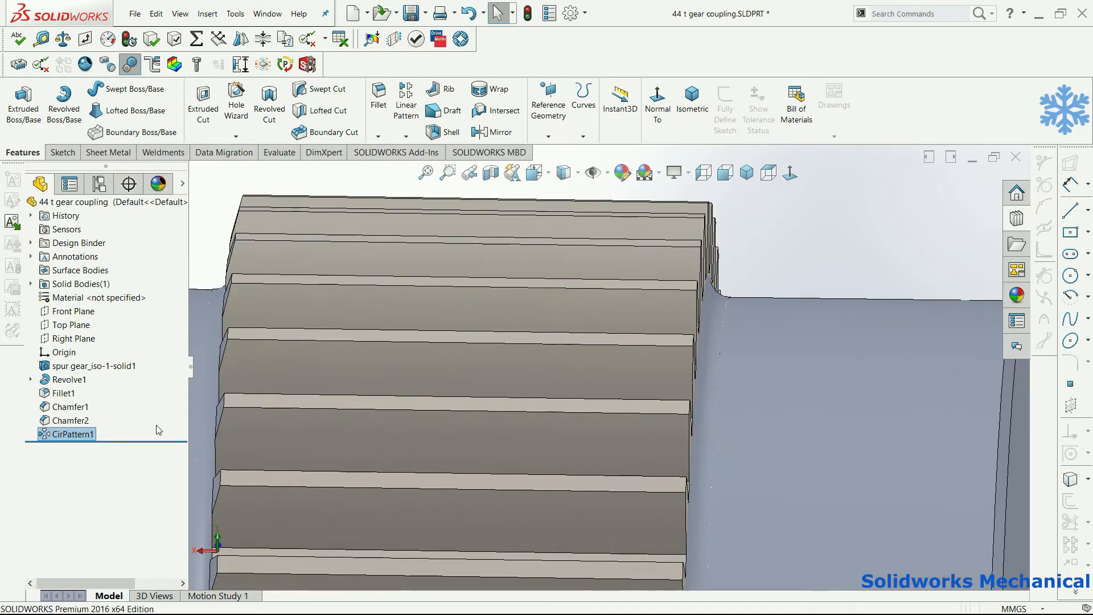
{"action": "left_click", "coordinate": [76, 423]}
{"action": "left_click", "coordinate": [84, 392]}
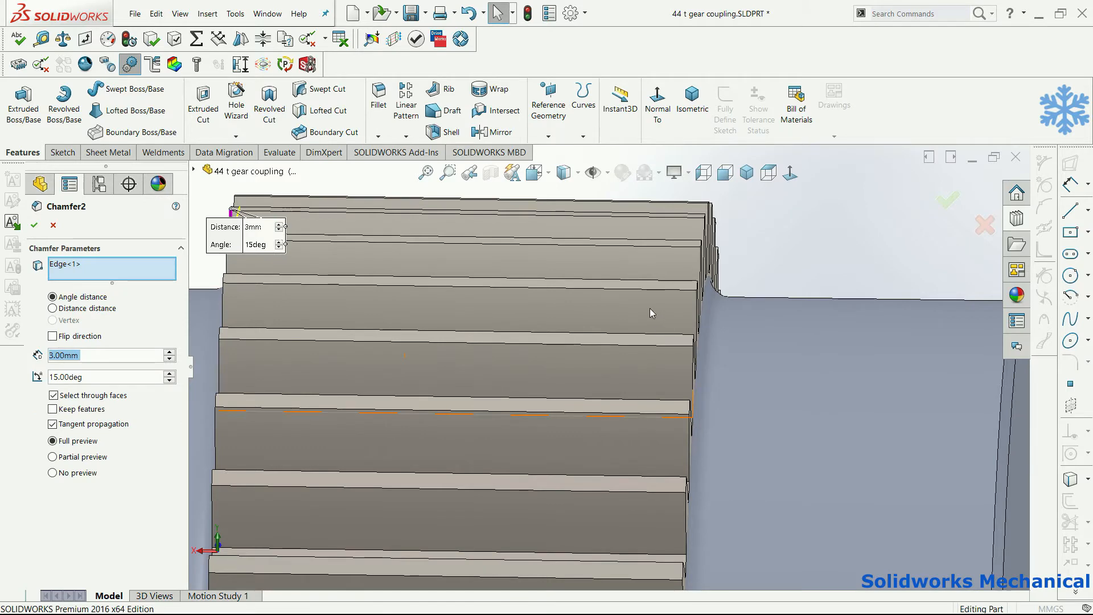
{"action": "middle_click_drag", "start_coordinate": [678, 293], "coordinate": [669, 294]}
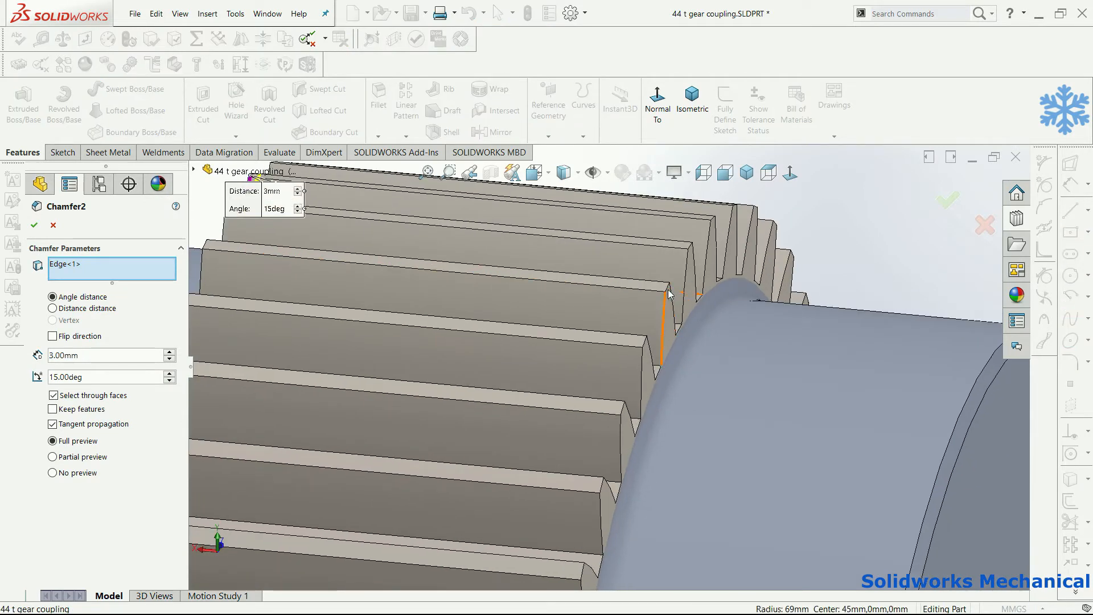
{"action": "left_click", "coordinate": [669, 293]}
{"action": "left_click", "coordinate": [53, 348]}
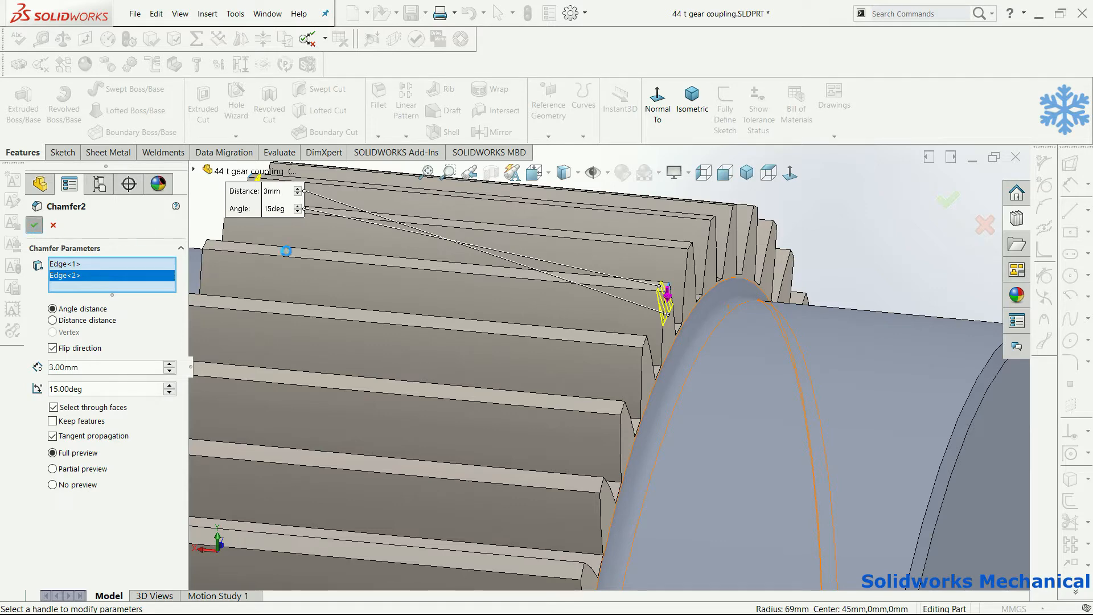
Examine the chamfered gear teeth and both hubs from several sides, including the isometric view.
{"action": "scroll", "coordinate": [728, 305], "scroll_direction": "up", "scroll_amount": 4}
{"action": "key", "text": "f"}
{"action": "middle_click_drag", "start_coordinate": [615, 354], "coordinate": [603, 257]}
{"action": "scroll", "coordinate": [651, 297], "scroll_direction": "down", "scroll_amount": 4}
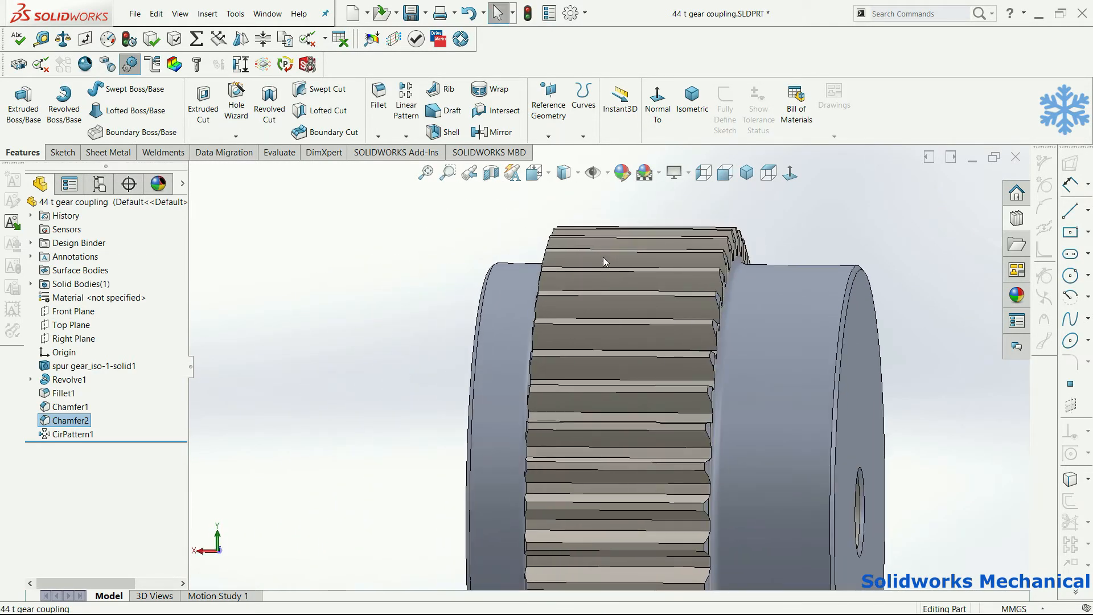
{"action": "left_click", "coordinate": [746, 173]}
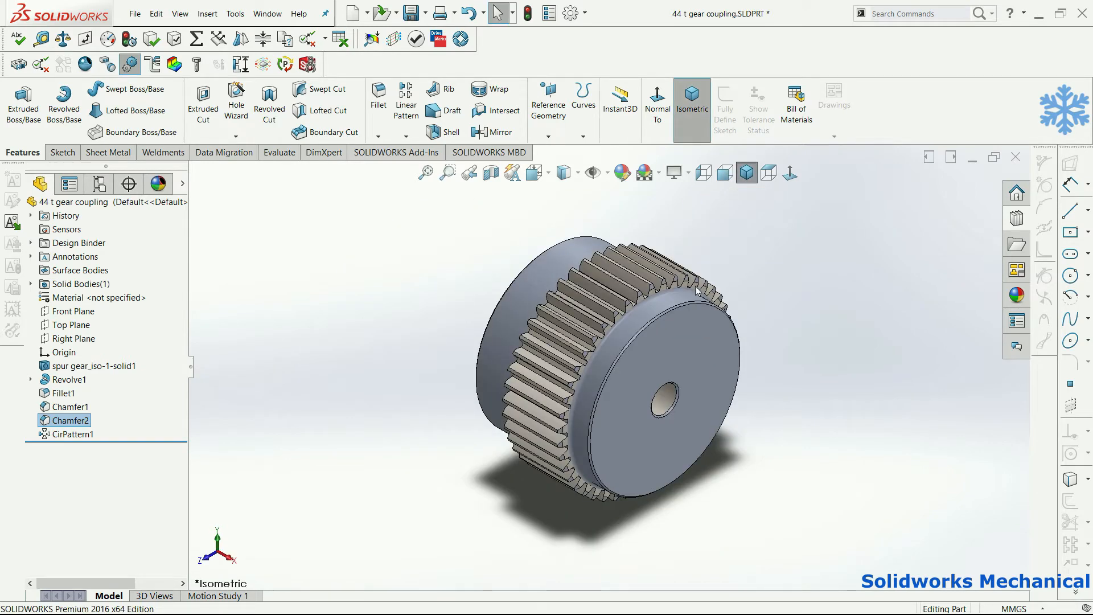
{"action": "middle_click_drag", "start_coordinate": [697, 291], "coordinate": [664, 319]}
{"action": "left_click", "coordinate": [664, 319]}
{"action": "scroll", "coordinate": [652, 282], "scroll_direction": "down", "scroll_amount": 3}
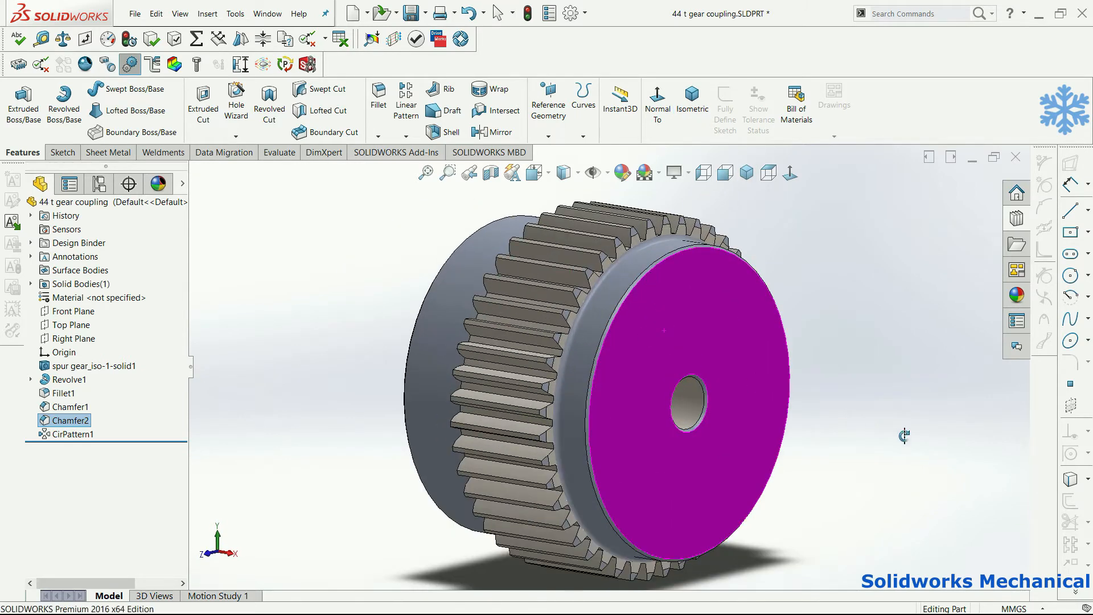
{"action": "left_click", "coordinate": [904, 436]}
{"action": "scroll", "coordinate": [556, 287], "scroll_direction": "down", "scroll_amount": 4}
{"action": "left_click", "coordinate": [555, 287]}
{"action": "mouse_move", "coordinate": [632, 345]}
{"action": "middle_mouse_down"}
{"action": "mouse_move", "coordinate": [818, 344]}
{"action": "mouse_move", "coordinate": [579, 344]}
{"action": "mouse_move", "coordinate": [656, 330]}
{"action": "mouse_move", "coordinate": [611, 339]}
{"action": "middle_mouse_up"}
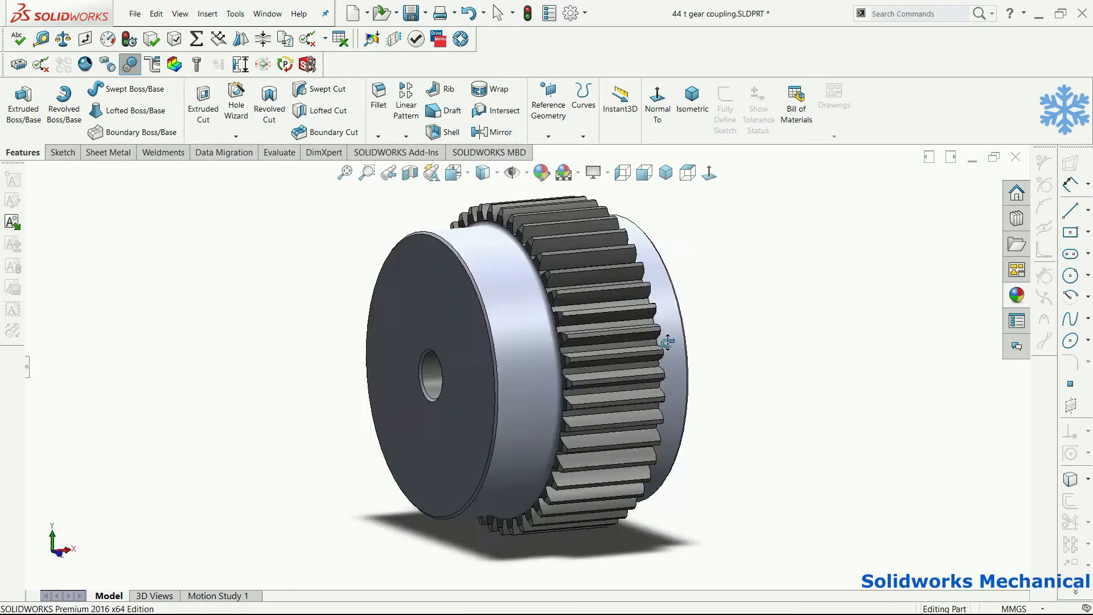
{"action": "key", "text": "f"}
{"action": "scroll", "coordinate": [552, 292], "scroll_direction": "down", "scroll_amount": 1}
{"action": "scroll", "coordinate": [537, 290], "scroll_direction": "up", "scroll_amount": 1}
{"action": "scroll", "coordinate": [537, 291], "scroll_direction": "down", "scroll_amount": 1}
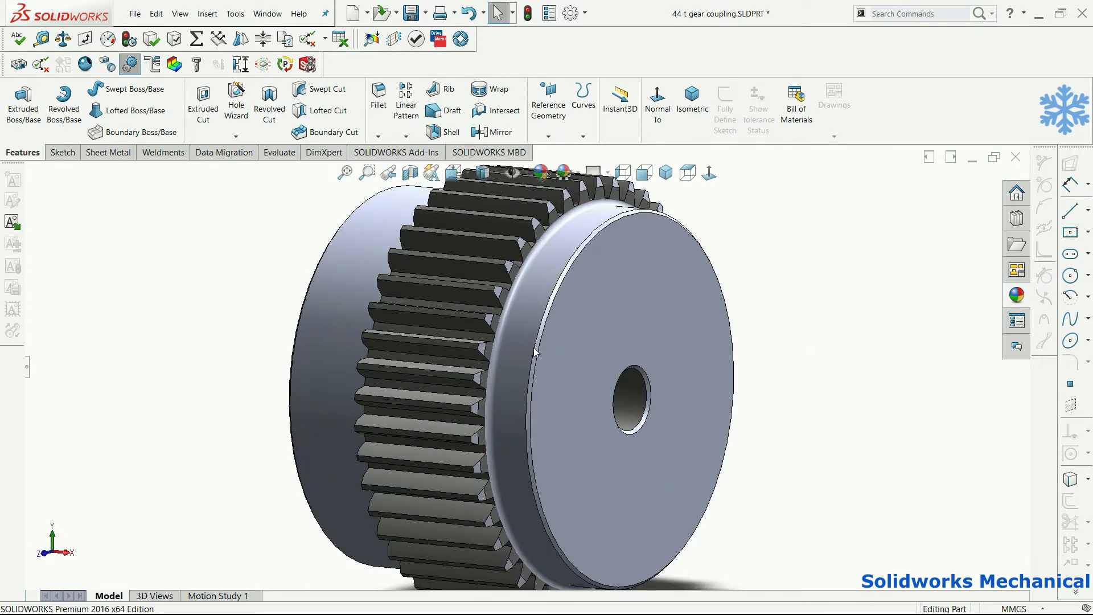
{"action": "scroll", "coordinate": [534, 348], "scroll_direction": "up", "scroll_amount": 1}
{"action": "left_click", "coordinate": [595, 173]}
{"action": "left_click", "coordinate": [945, 352]}
{"action": "middle_click_drag", "start_coordinate": [721, 367], "coordinate": [586, 364]}
{"action": "scroll", "coordinate": [586, 364], "scroll_direction": "down", "scroll_amount": 1}
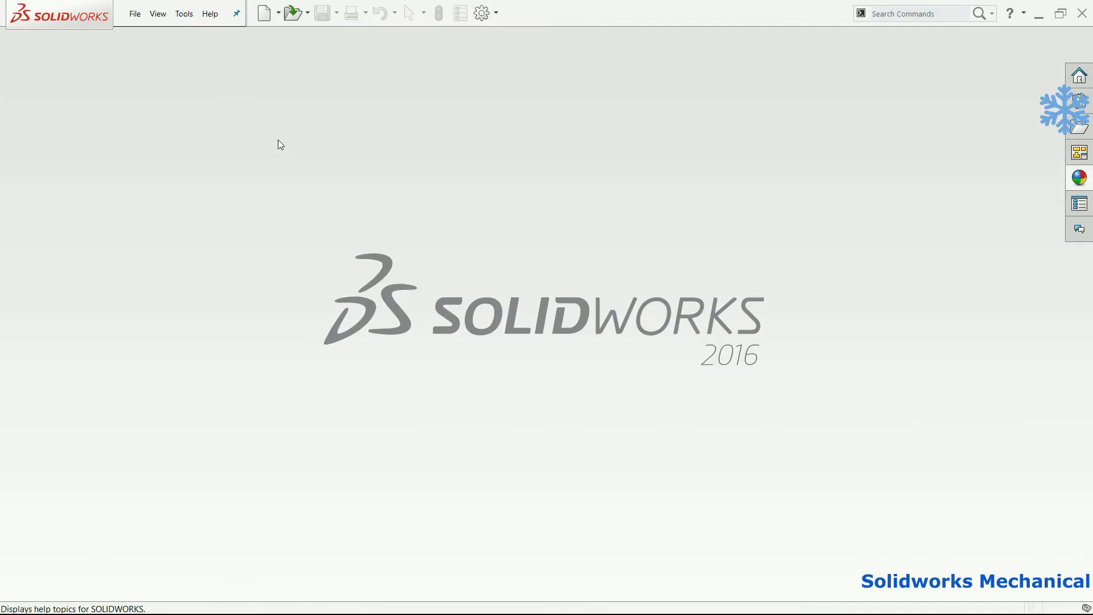
Create a new part document and start a revolved boss sketch on the Front Plane.
{"action": "left_click", "coordinate": [135, 14]}
{"action": "left_click", "coordinate": [154, 34]}
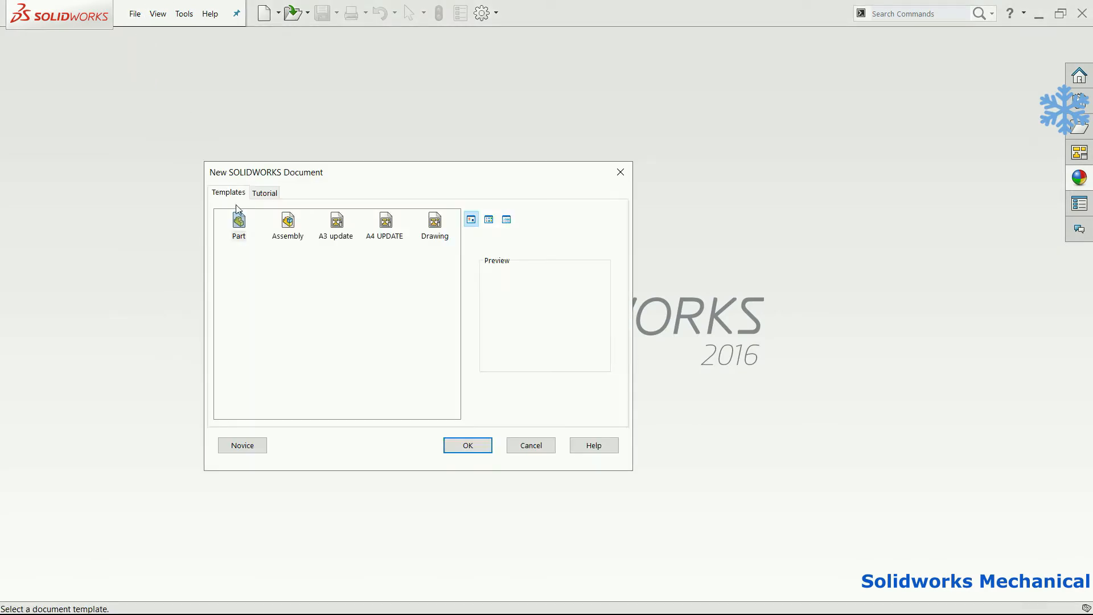
{"action": "double_click", "coordinate": [238, 223]}
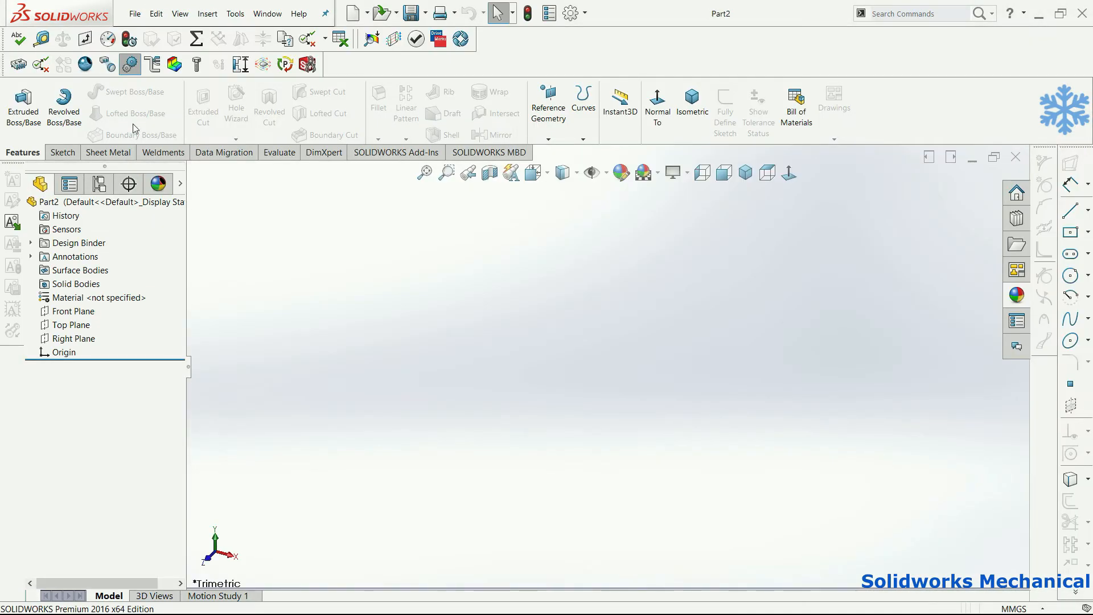
{"action": "left_click", "coordinate": [64, 109]}
{"action": "left_click", "coordinate": [535, 258]}
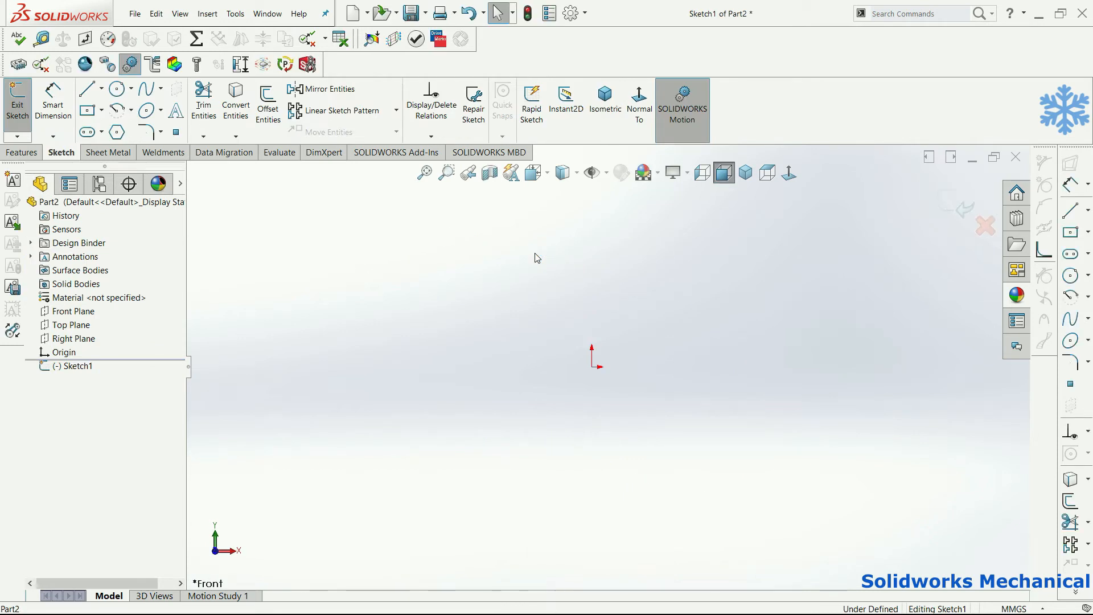
Sketch a closed L-shaped stepped profile of straight lines above the origin, about 17 mm wide along its lower edge.
{"action": "left_click", "coordinate": [91, 96]}
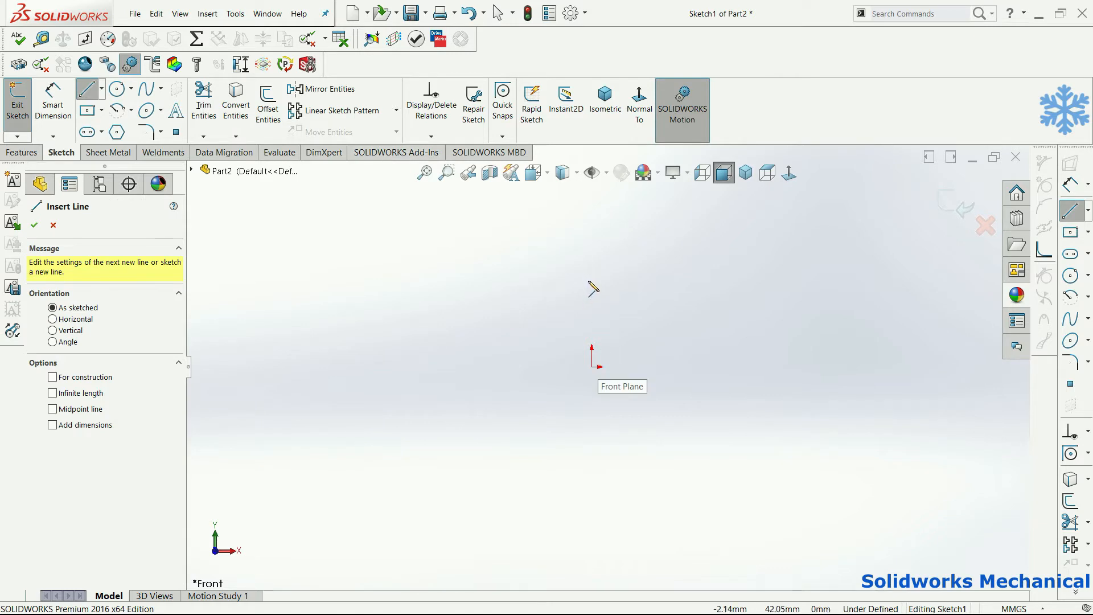
{"action": "left_click", "coordinate": [592, 266]}
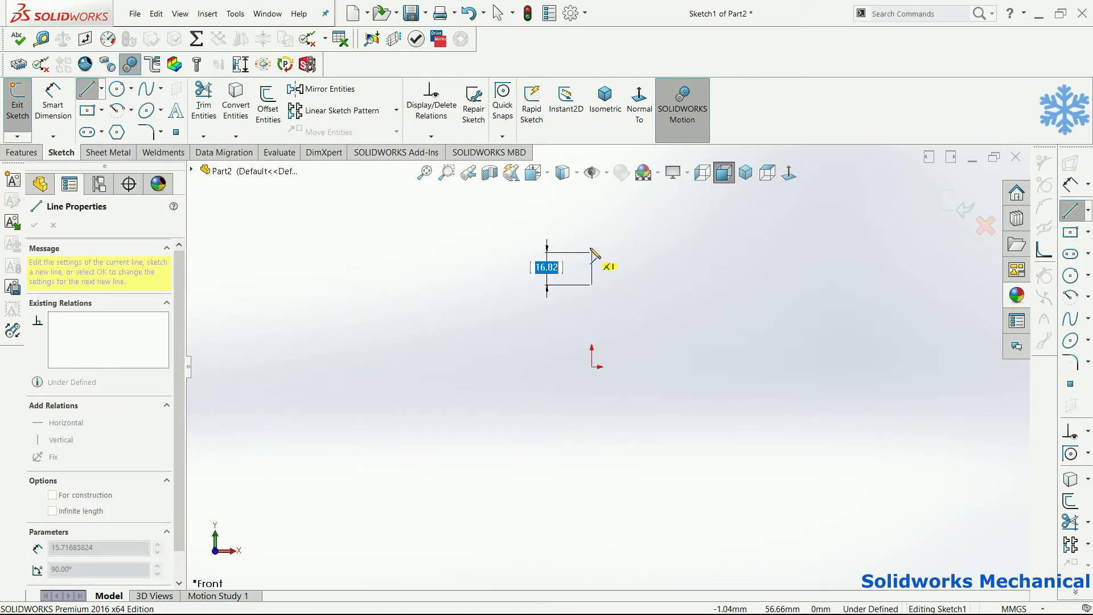
{"action": "left_click", "coordinate": [604, 247]}
{"action": "left_click", "coordinate": [603, 226]}
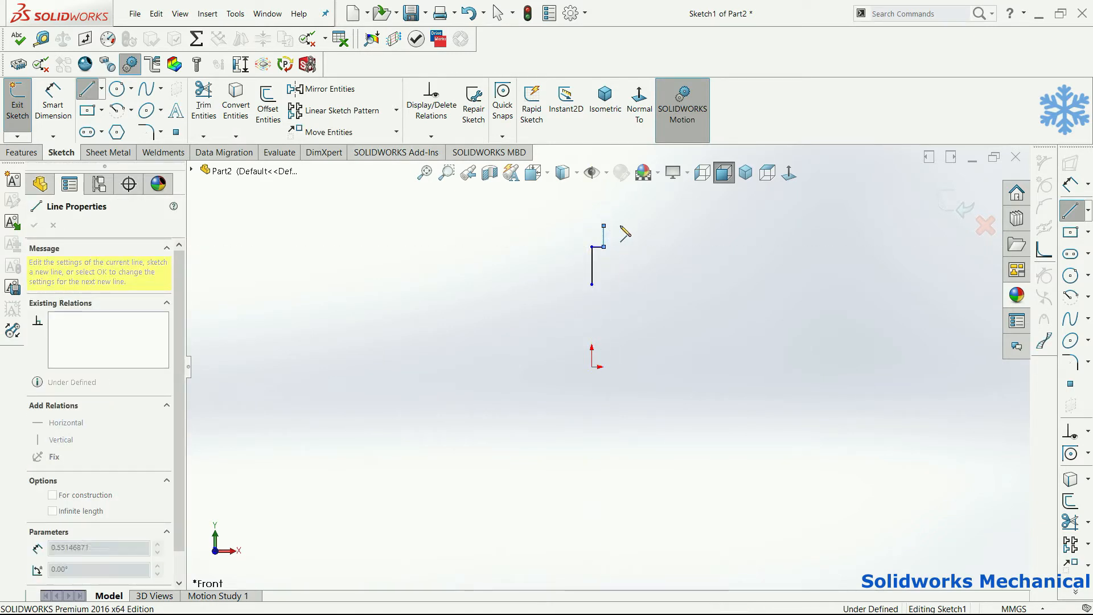
{"action": "left_click", "coordinate": [627, 226]}
{"action": "left_click", "coordinate": [627, 284]}
{"action": "left_click", "coordinate": [592, 284]}
Dimension the profile's full-width lower edge as 9.4 mm.
{"action": "right_click_drag", "start_coordinate": [635, 364], "coordinate": [604, 299]}
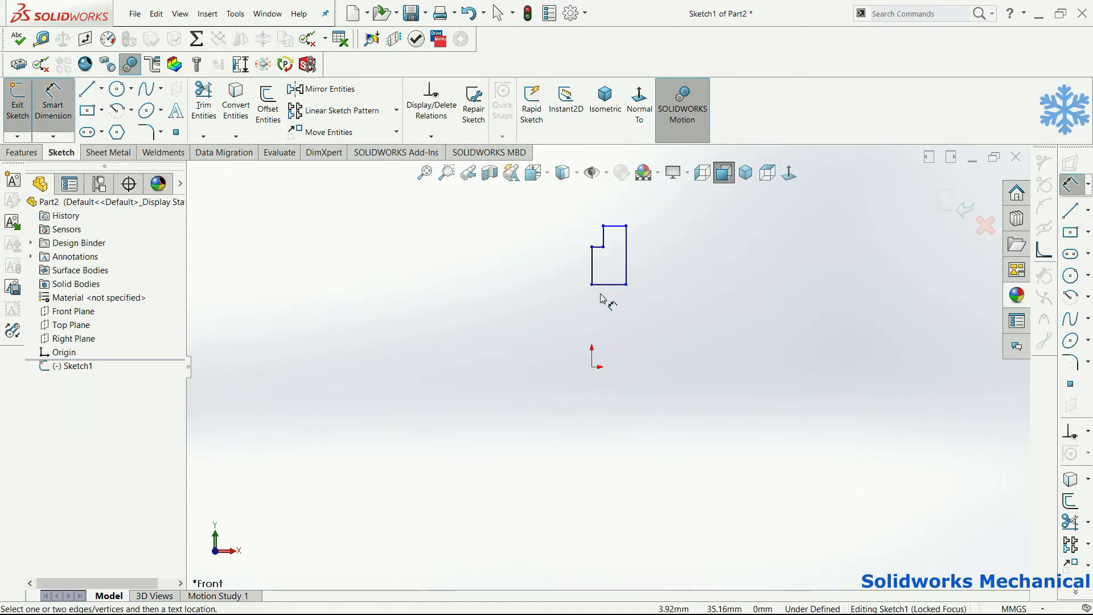
{"action": "left_click", "coordinate": [606, 285]}
{"action": "left_click", "coordinate": [606, 303]}
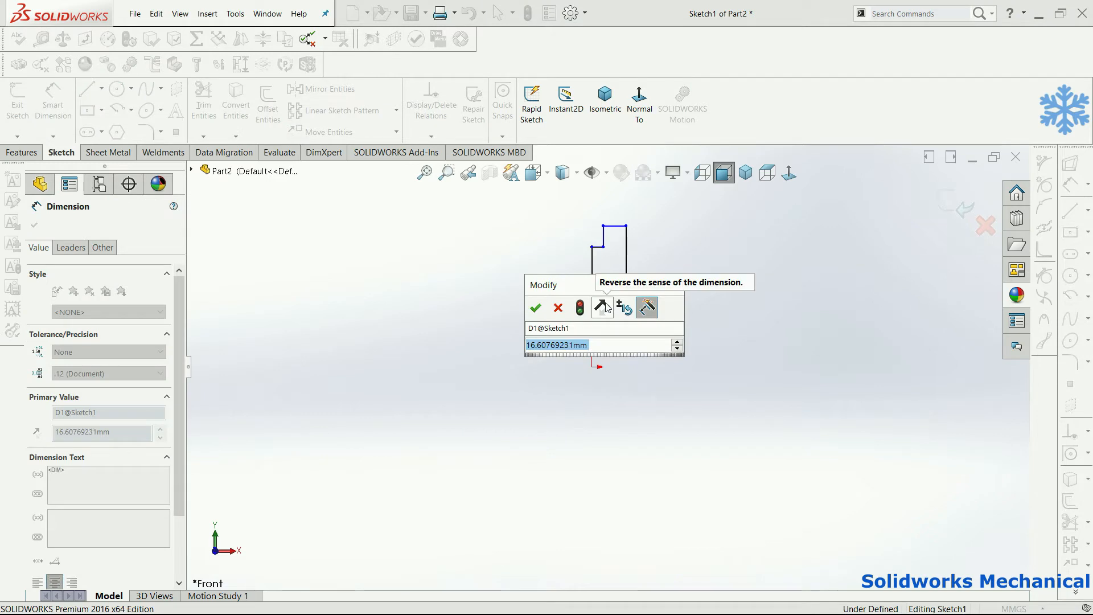
{"action": "type", "text": "9."}
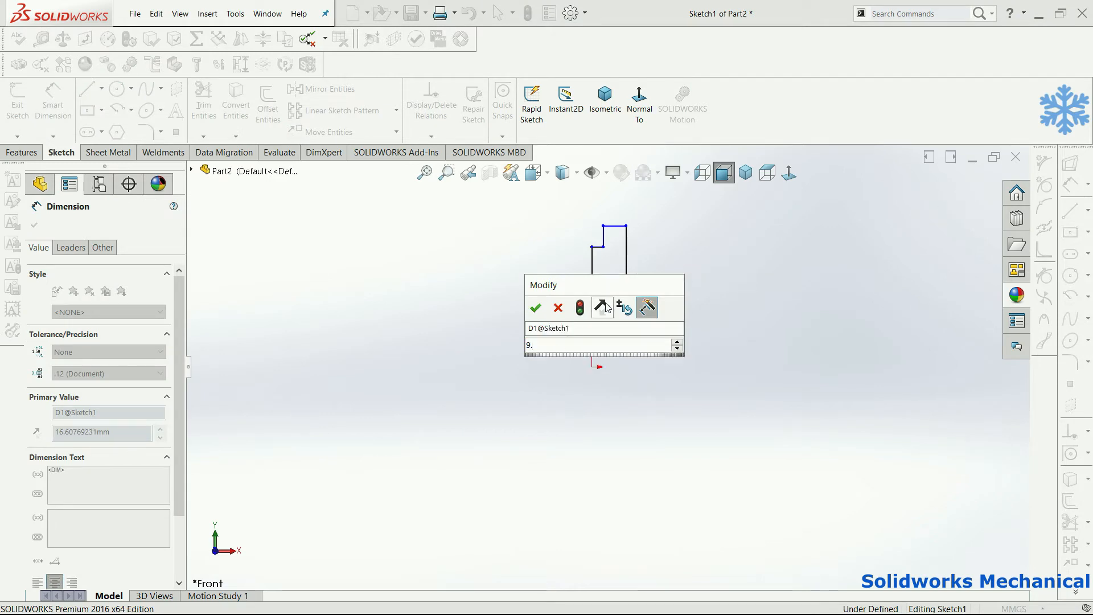
{"action": "type", "text": "4"}
{"action": "key", "text": "Return"}
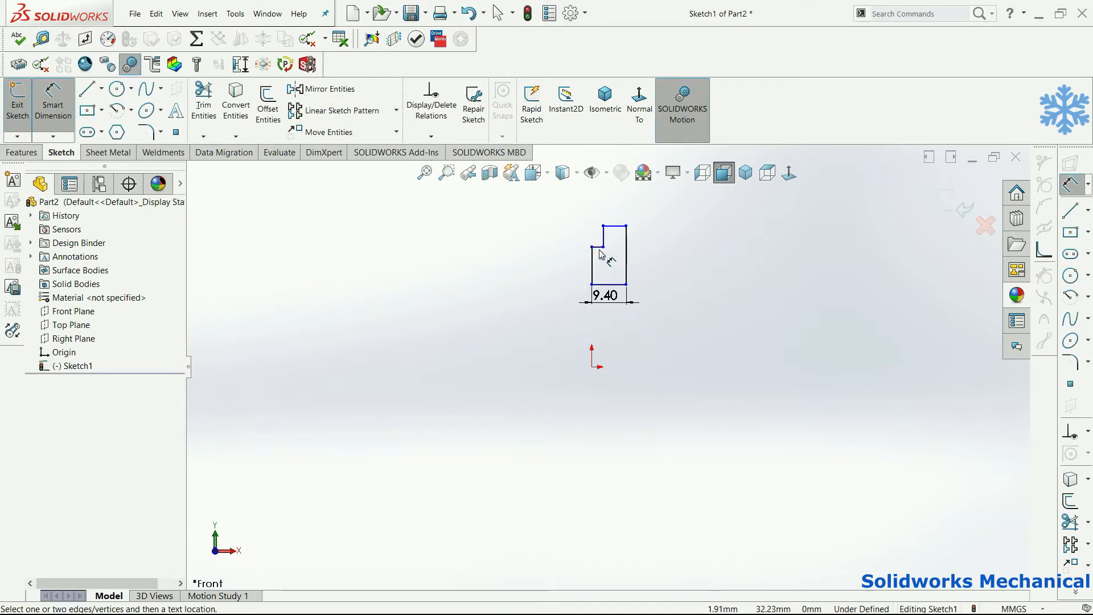
Dimension the short horizontal edge of the step as 3.4 mm.
{"action": "left_click", "coordinate": [599, 247]}
{"action": "left_click", "coordinate": [564, 239]}
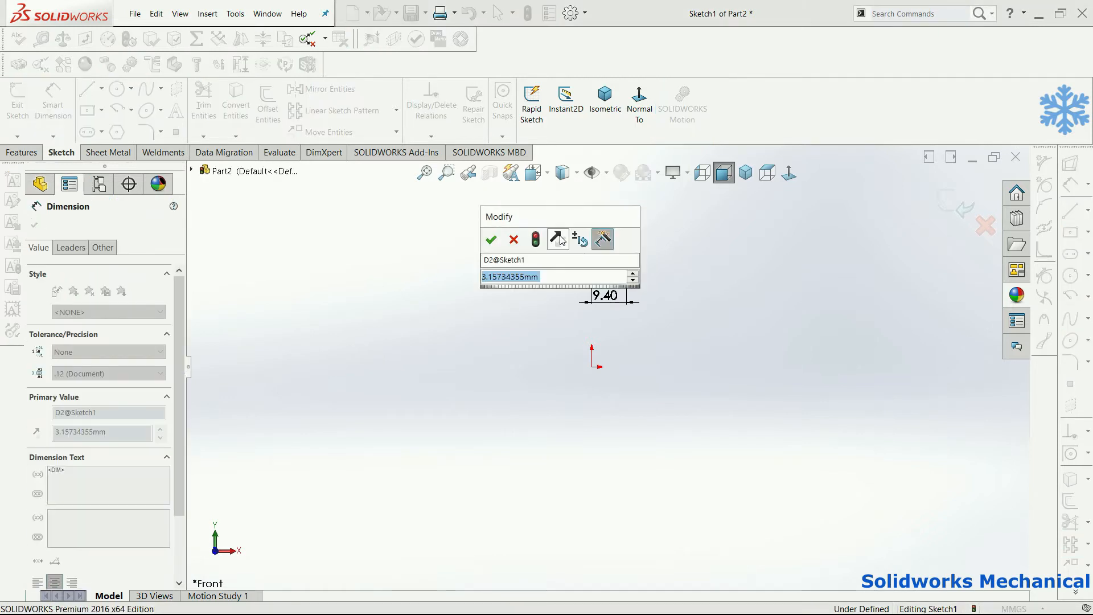
{"action": "type", "text": "3.4"}
{"action": "key", "text": "Return"}
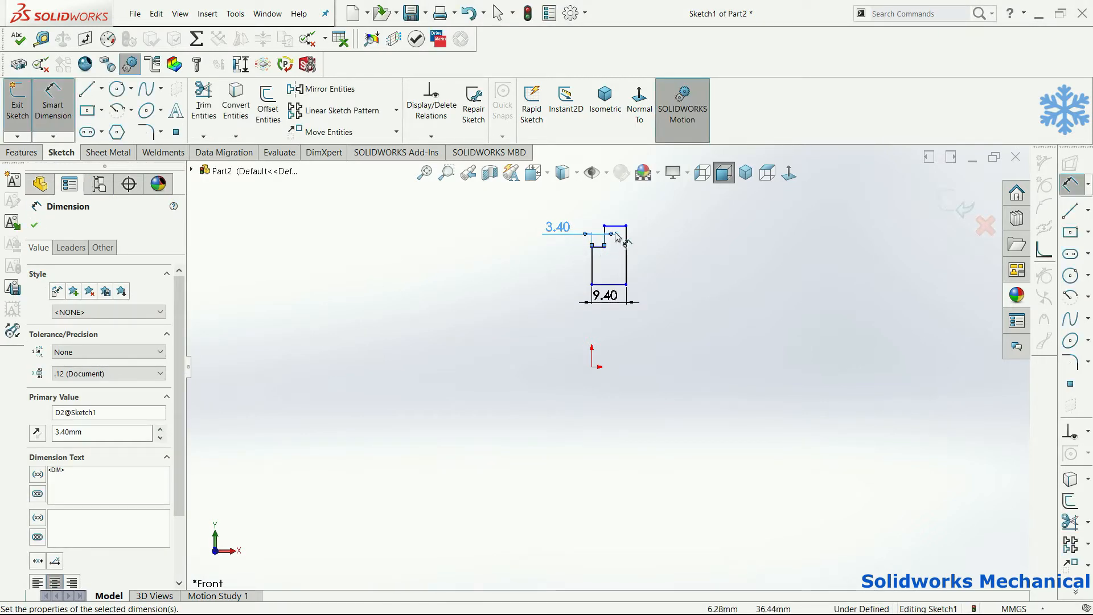
Dimension the vertical distance from the origin to the 9.4 mm wide edge as 60.5 mm.
{"action": "left_click", "coordinate": [602, 292]}
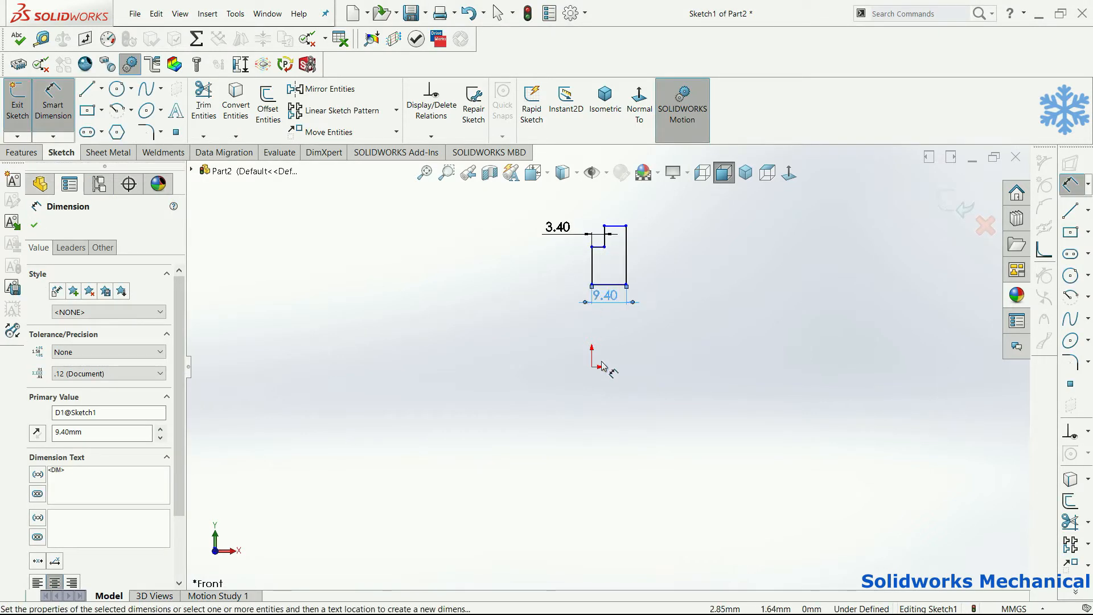
{"action": "left_click", "coordinate": [590, 370]}
{"action": "left_click", "coordinate": [607, 284]}
{"action": "left_click", "coordinate": [592, 367]}
{"action": "left_click", "coordinate": [550, 319]}
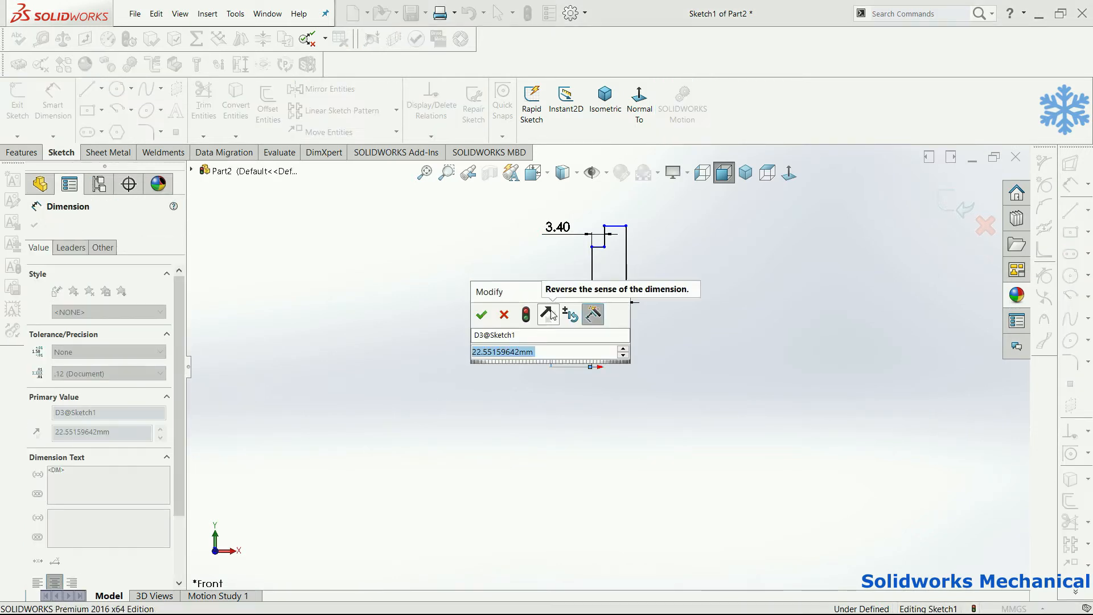
{"action": "type", "text": "12"}
{"action": "key", "text": "Return"}
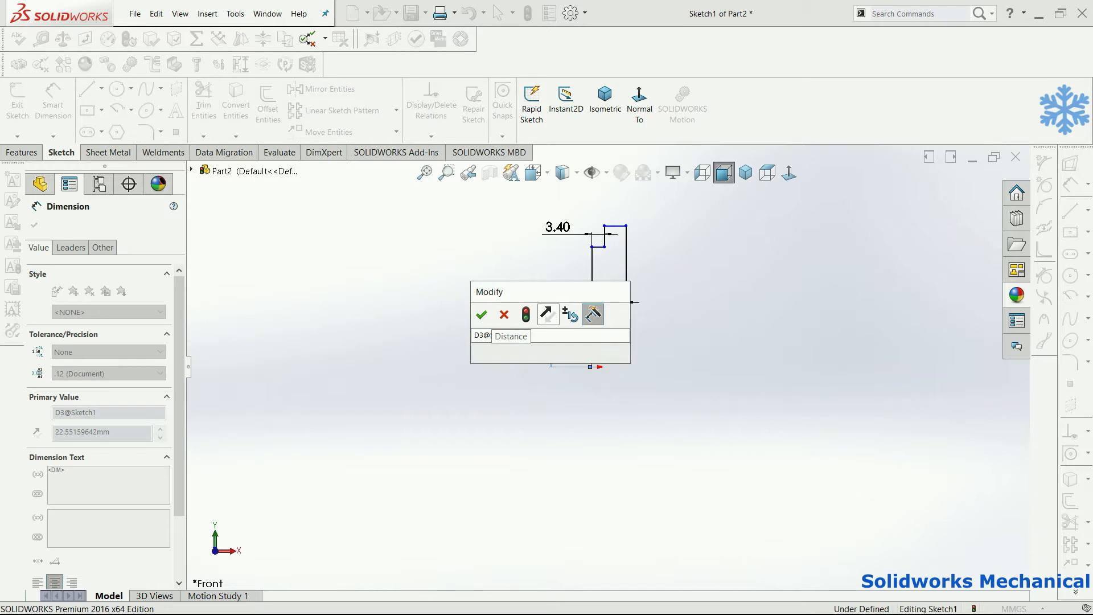
Dimension the vertical distance from the origin to the short horizontal step edge as 80 mm (160/2).
{"action": "left_click", "coordinate": [601, 249]}
{"action": "left_click", "coordinate": [598, 371]}
{"action": "left_click", "coordinate": [478, 345]}
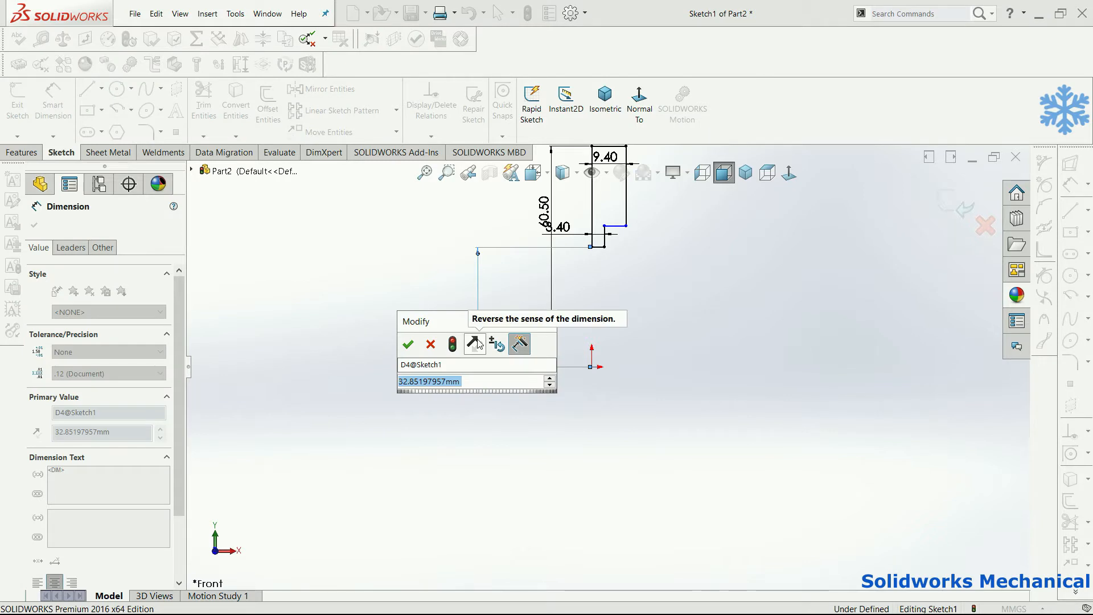
{"action": "type", "text": "160/2"}
{"action": "key", "text": "Return"}
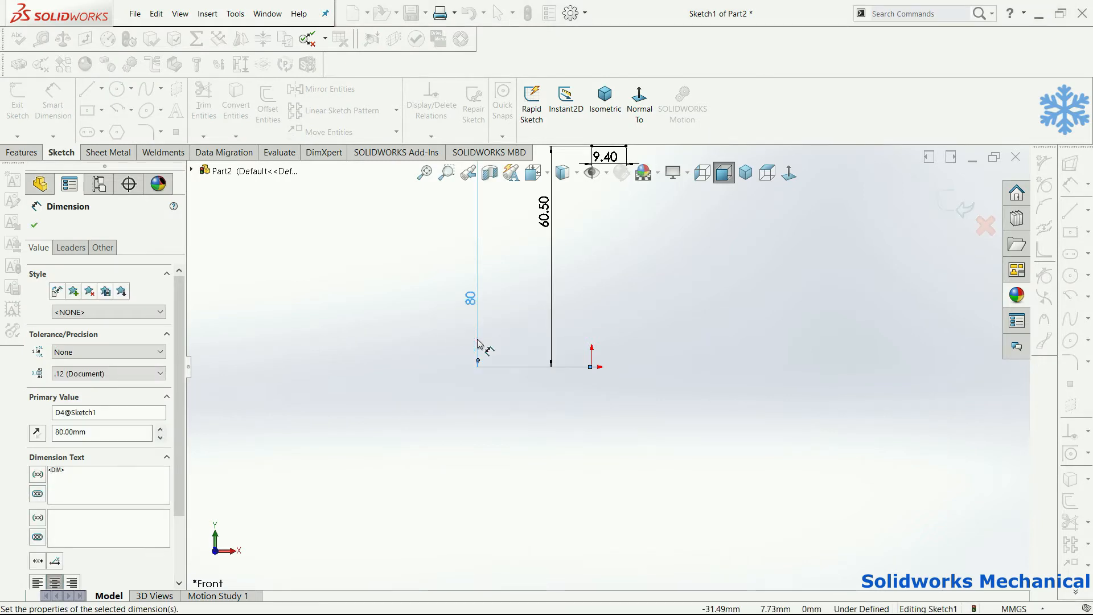
{"action": "key", "text": "f"}
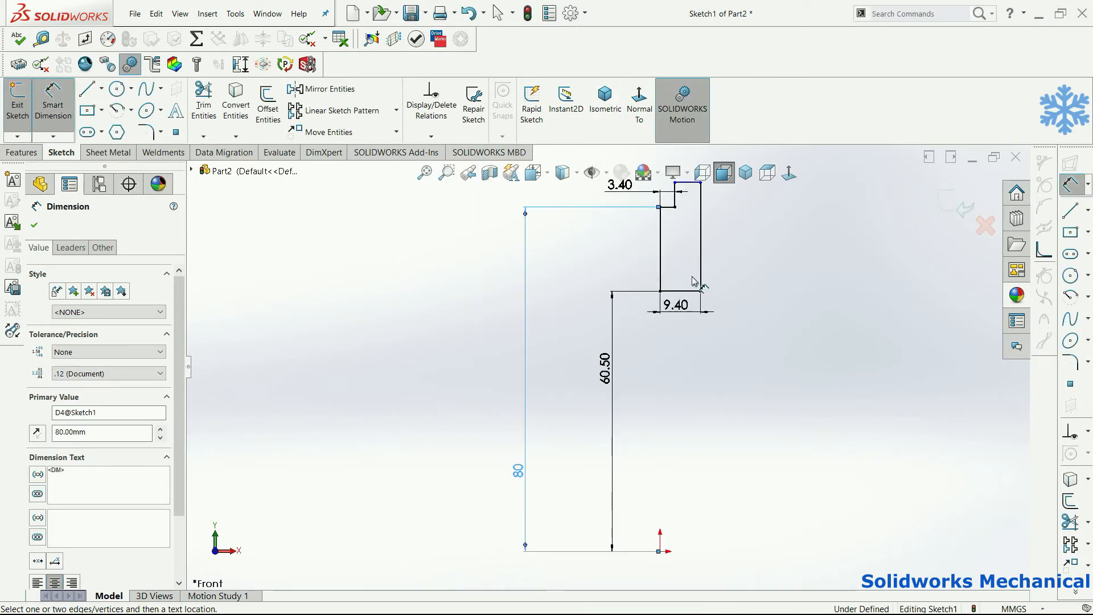
Dimension the vertical distance from the origin to the profile's uppermost edge as 100 mm.
{"action": "left_click", "coordinate": [689, 183]}
{"action": "scroll", "coordinate": [607, 368], "scroll_direction": "up", "scroll_amount": 3}
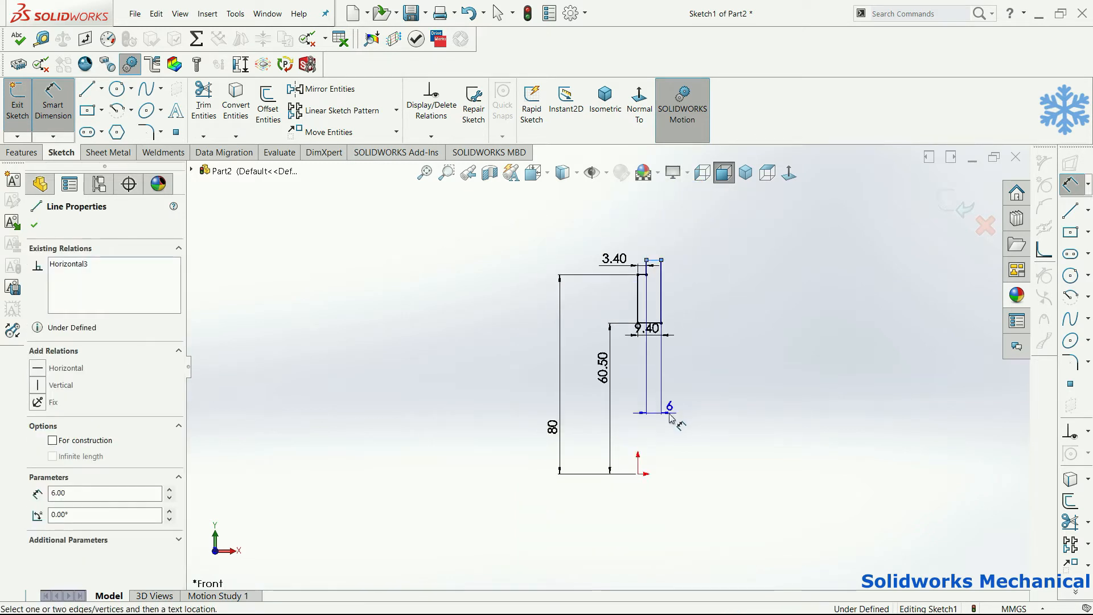
{"action": "left_click", "coordinate": [639, 473]}
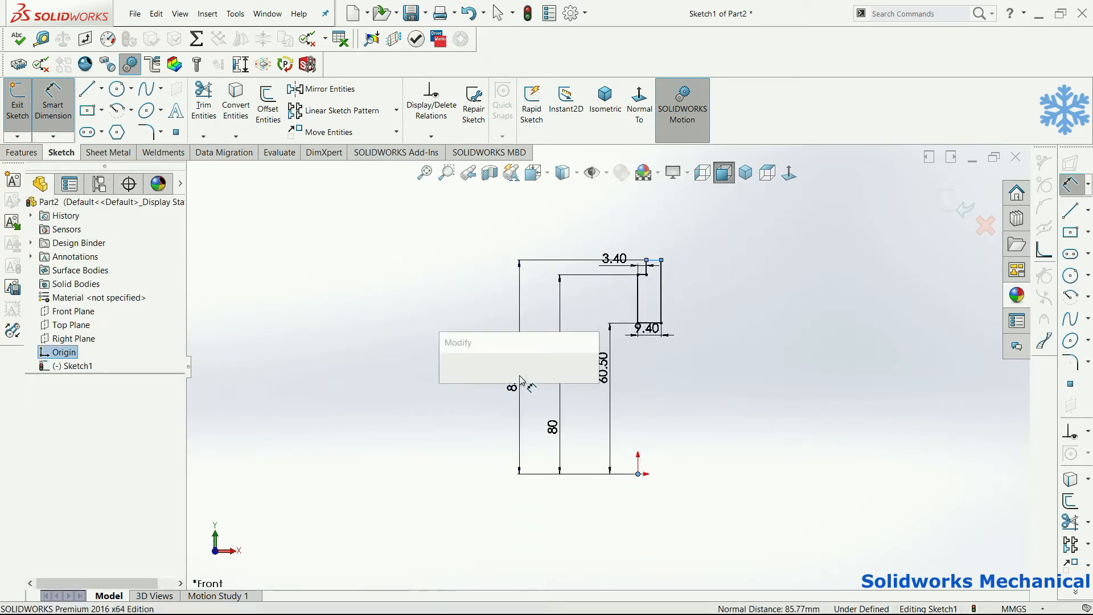
{"action": "left_click", "coordinate": [519, 380]}
{"action": "type", "text": "11"}
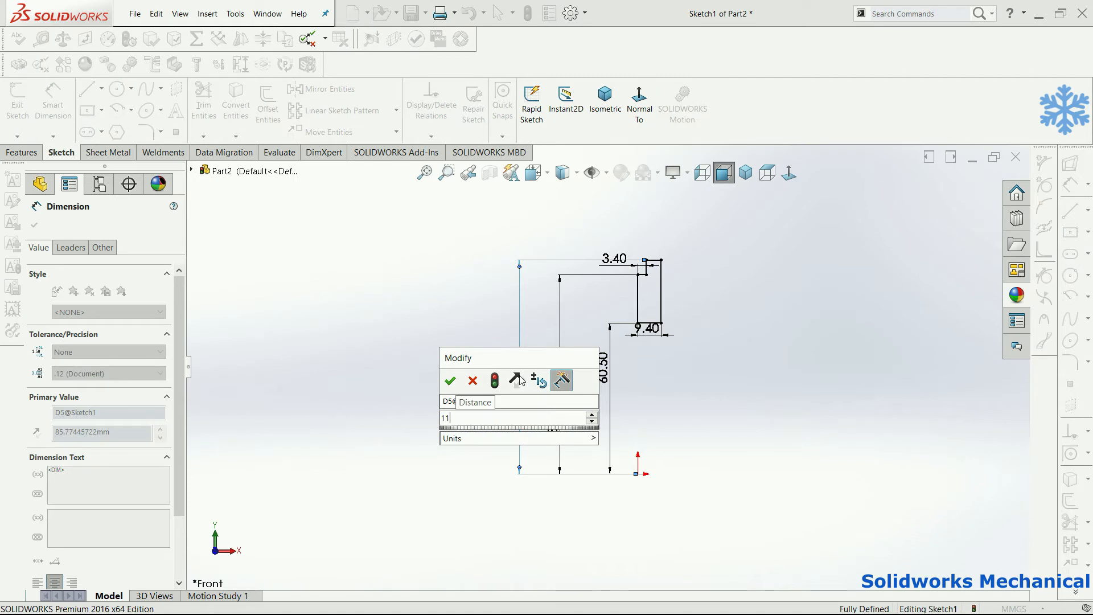
{"action": "key", "text": "Return"}
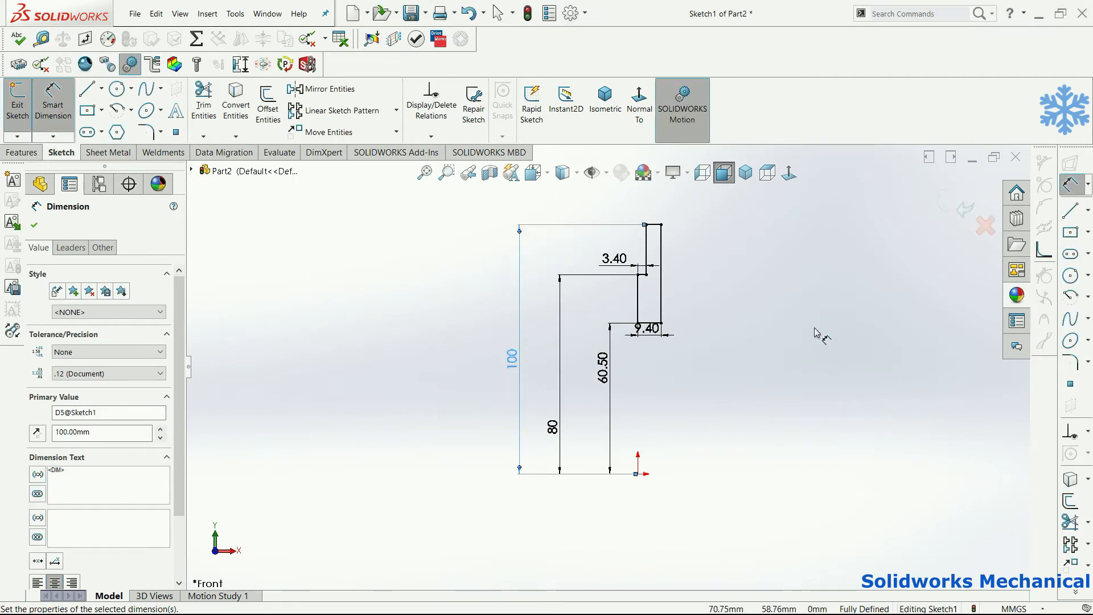
Draw a 9.4 mm horizontal centerline from the origin, ending in line with the profile's far vertical edge.
{"action": "left_click", "coordinate": [101, 88]}
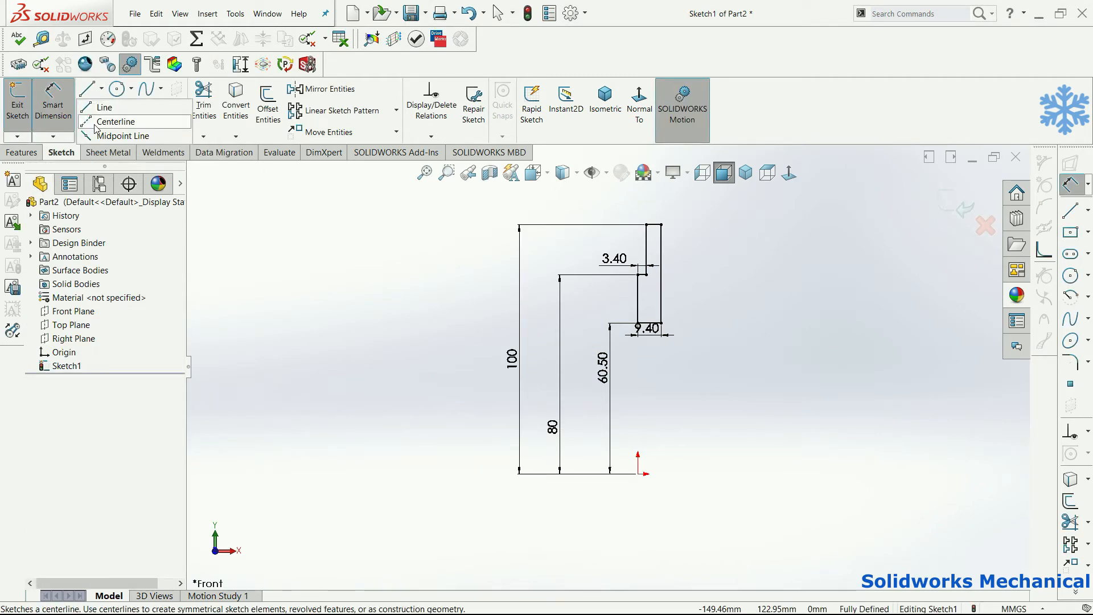
{"action": "left_click", "coordinate": [109, 120]}
{"action": "left_click", "coordinate": [638, 473]}
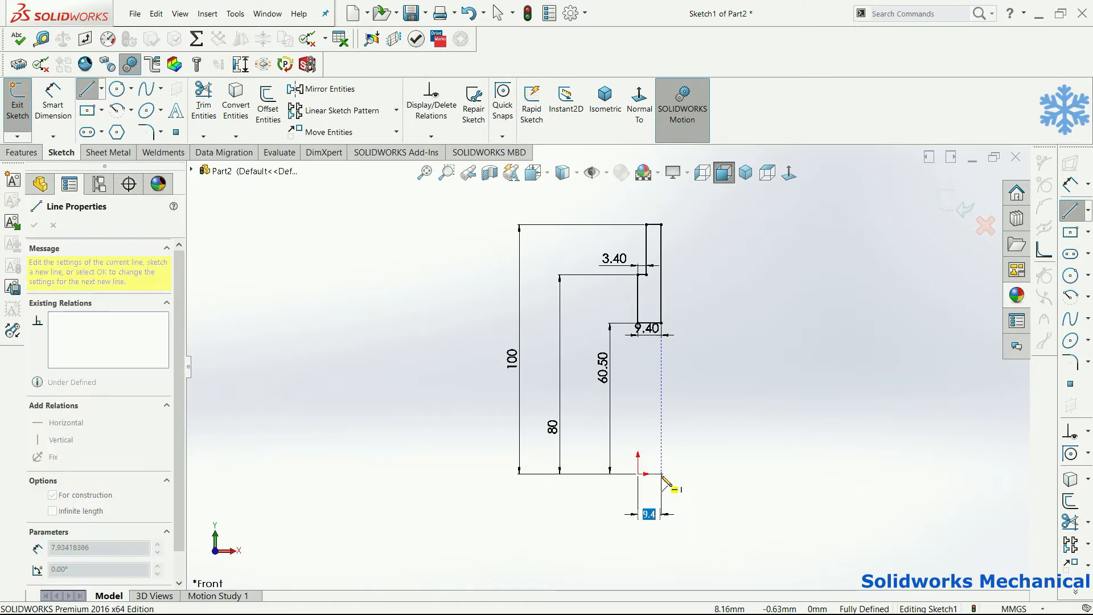
Revolve the stepped profile about the centerline into a solid ring.
{"action": "left_click", "coordinate": [19, 154]}
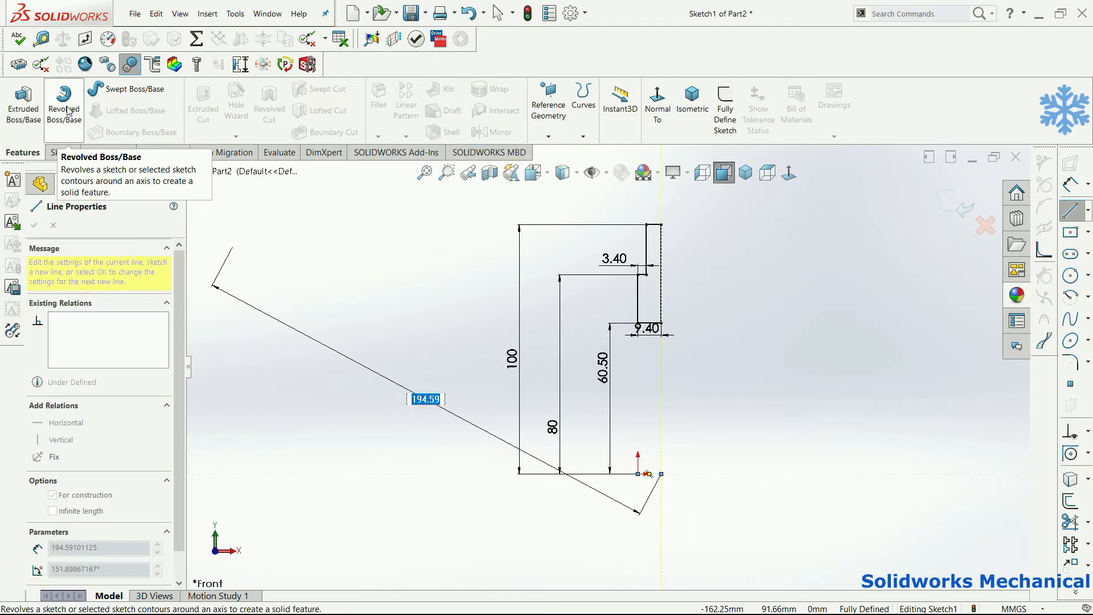
{"action": "left_click", "coordinate": [63, 105]}
{"action": "left_click", "coordinate": [33, 222]}
{"action": "middle_click_drag", "start_coordinate": [600, 292], "coordinate": [686, 254]}
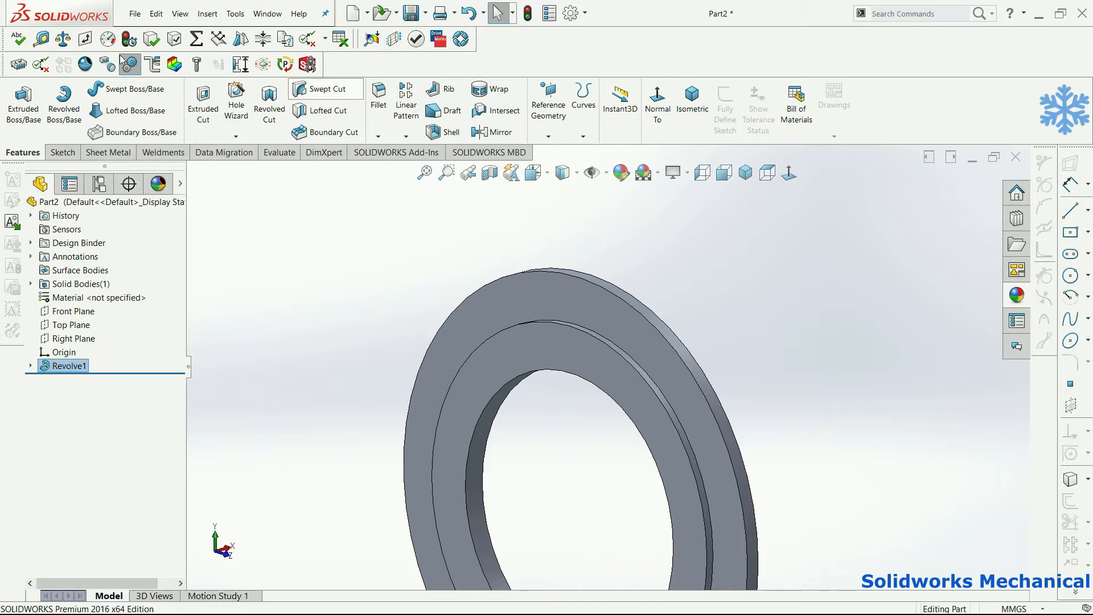
Start an extruded-cut sketch on the ring's flat flange face and draw an origin-centred circle about 178 mm in diameter.
{"action": "left_click", "coordinate": [203, 105]}
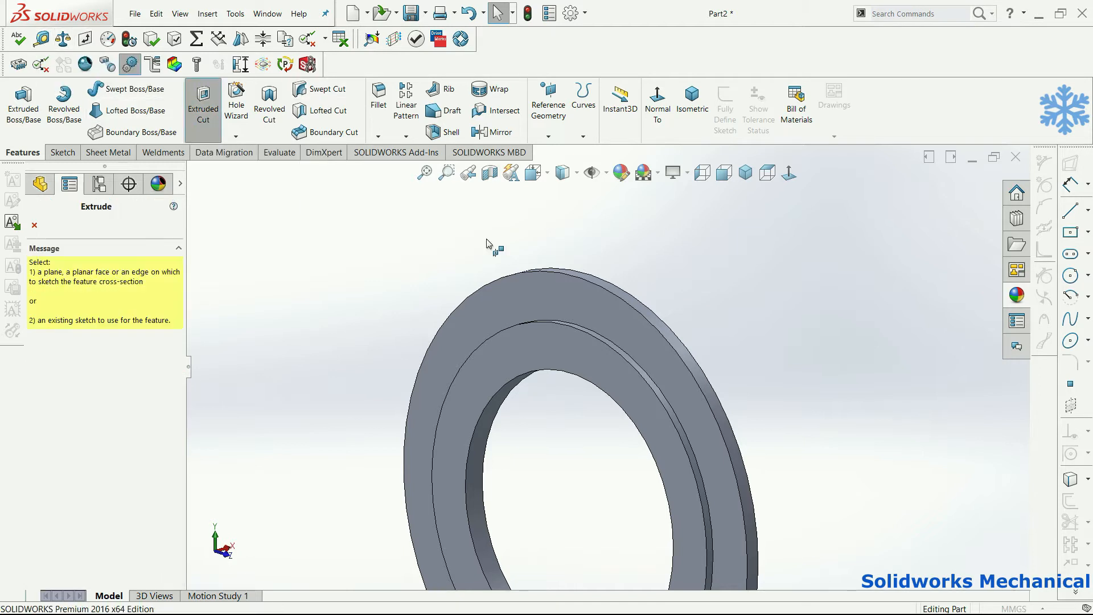
{"action": "left_click", "coordinate": [789, 173]}
{"action": "middle_click", "coordinate": [804, 282]}
{"action": "middle_click", "coordinate": [804, 282]}
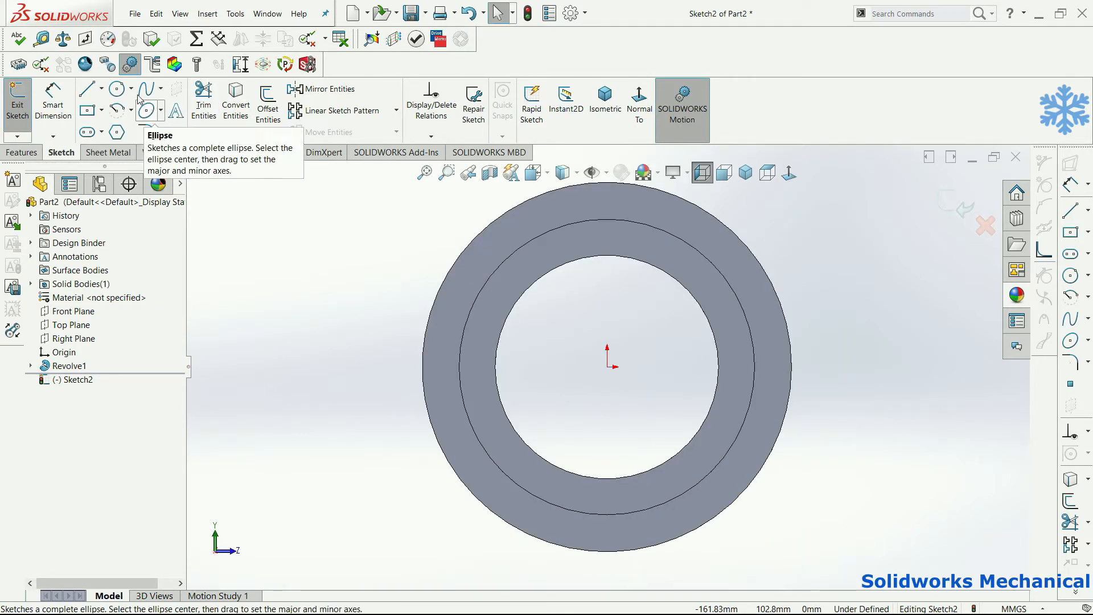
{"action": "left_click", "coordinate": [117, 89]}
{"action": "left_click", "coordinate": [607, 366]}
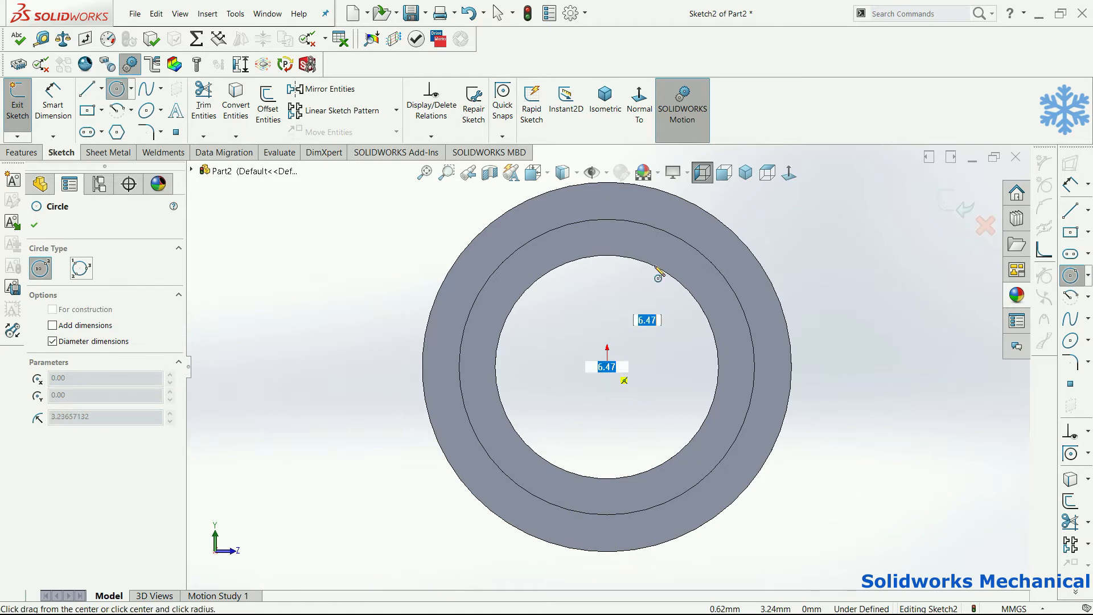
{"action": "left_click", "coordinate": [695, 228]}
Dimension the large circle's diameter as 180 mm.
{"action": "right_click_drag", "start_coordinate": [782, 206], "coordinate": [782, 183]}
{"action": "left_click", "coordinate": [744, 274]}
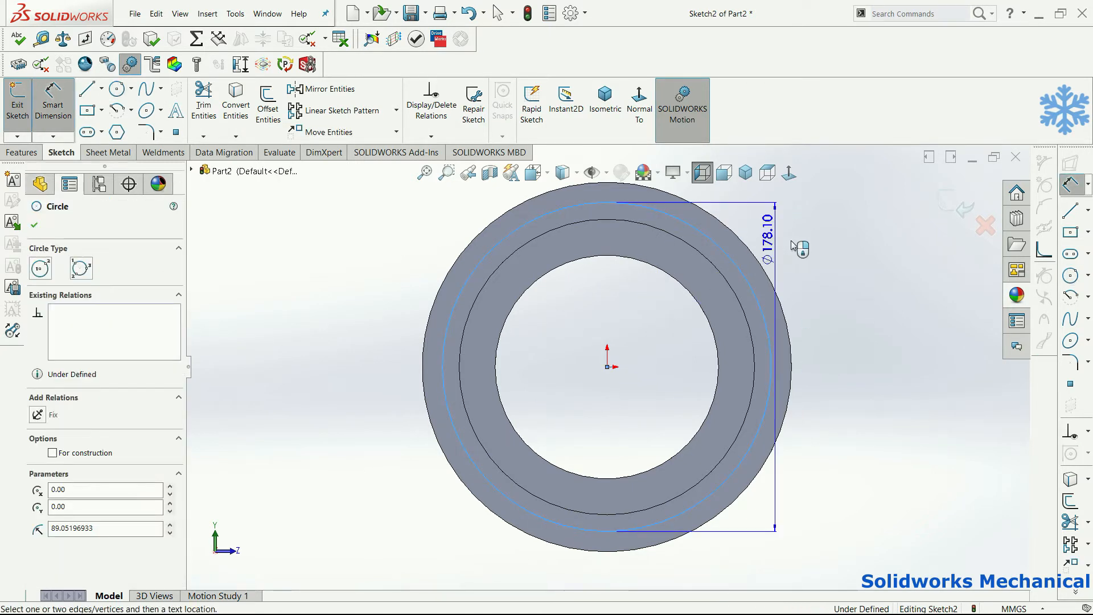
{"action": "left_click", "coordinate": [814, 251]}
{"action": "key", "text": "Return"}
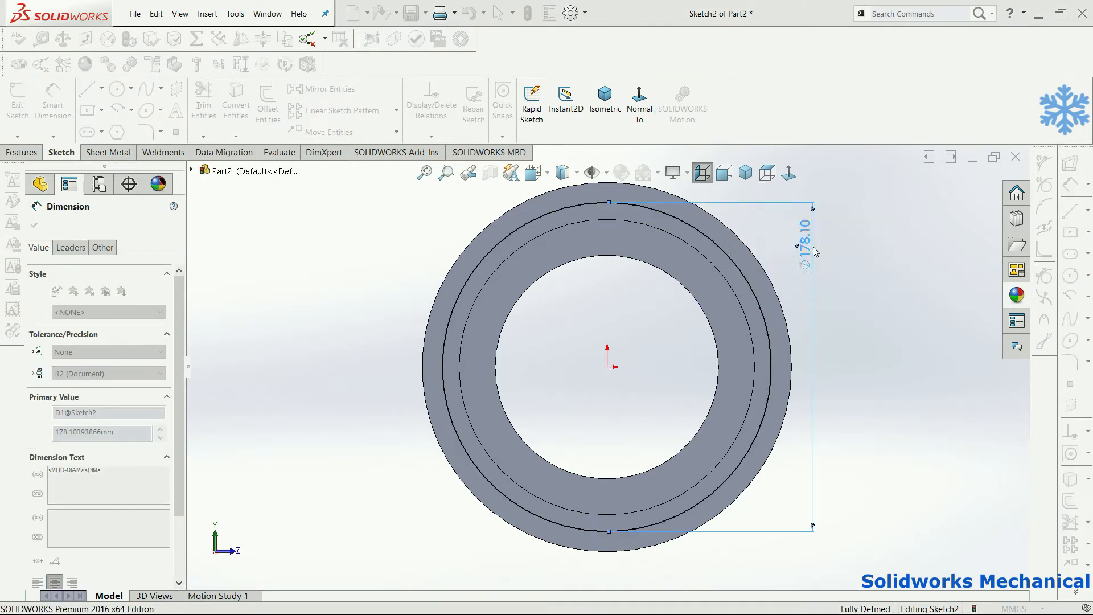
{"action": "left_click", "coordinate": [893, 429]}
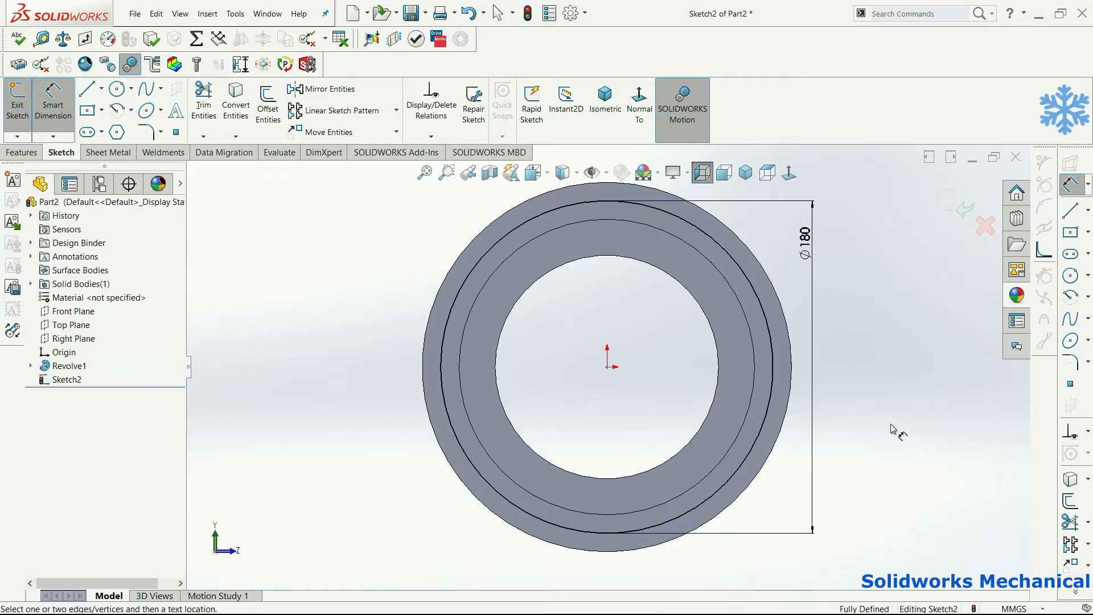
Sketch a small circle about 14 mm in diameter, centred on the uppermost point of the 180 mm circle.
{"action": "left_click", "coordinate": [117, 88]}
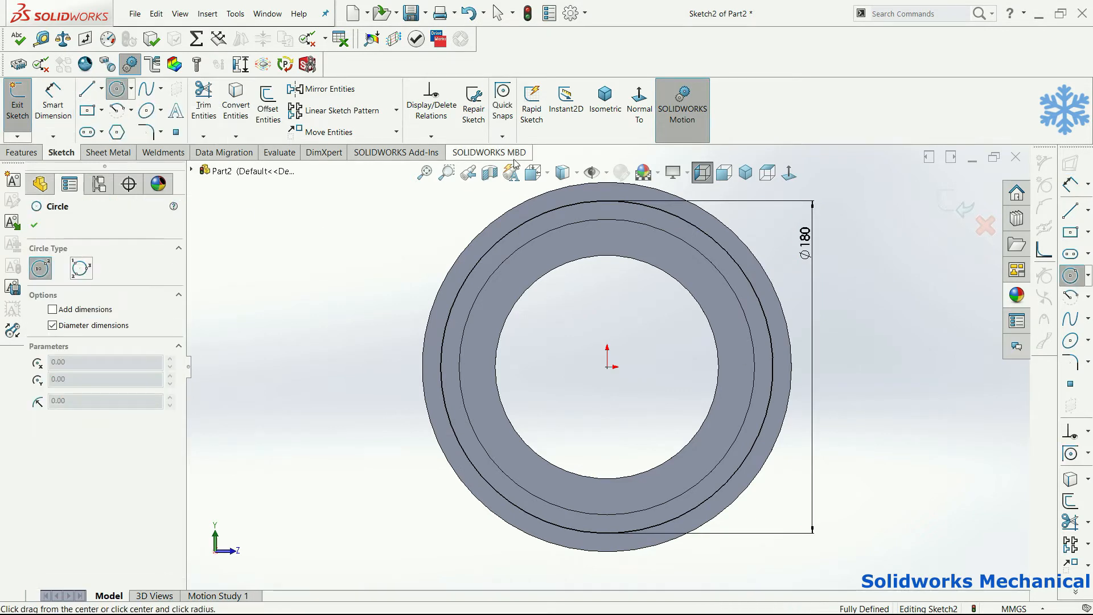
{"action": "left_click", "coordinate": [607, 200]}
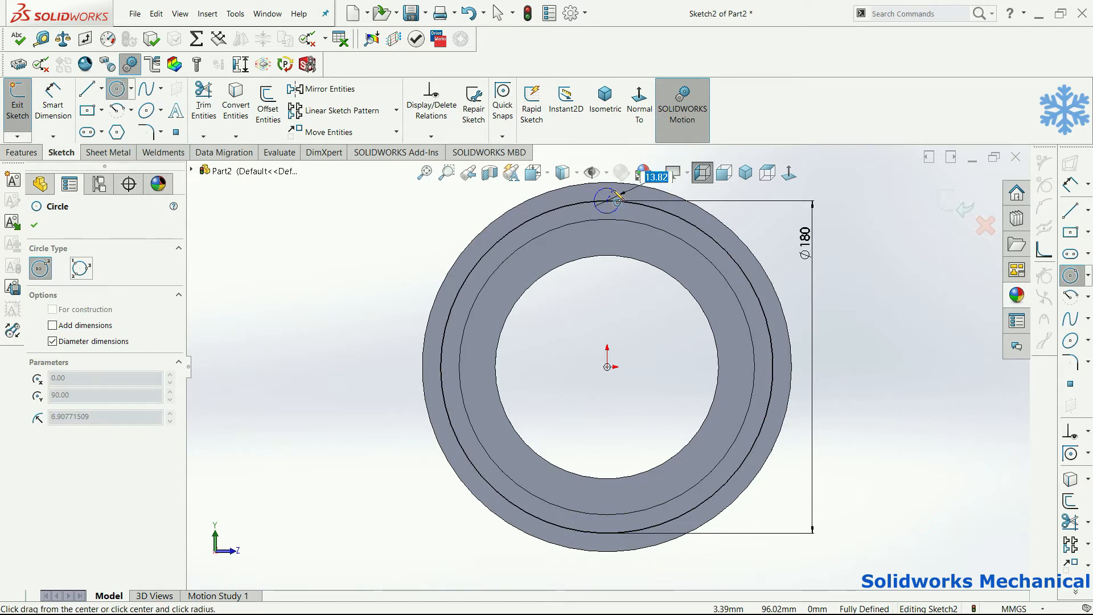
{"action": "left_click", "coordinate": [614, 191]}
{"action": "scroll", "coordinate": [642, 274], "scroll_direction": "up", "scroll_amount": 1}
Dimension the small circle's diameter as 6 mm.
{"action": "right_click_drag", "start_coordinate": [645, 280], "coordinate": [634, 217]}
{"action": "scroll", "coordinate": [625, 212], "scroll_direction": "down", "scroll_amount": 2}
{"action": "left_click", "coordinate": [618, 230]}
{"action": "left_click", "coordinate": [625, 219]}
{"action": "type", "text": "6"}
{"action": "key", "text": "Return"}
{"action": "left_click", "coordinate": [603, 367]}
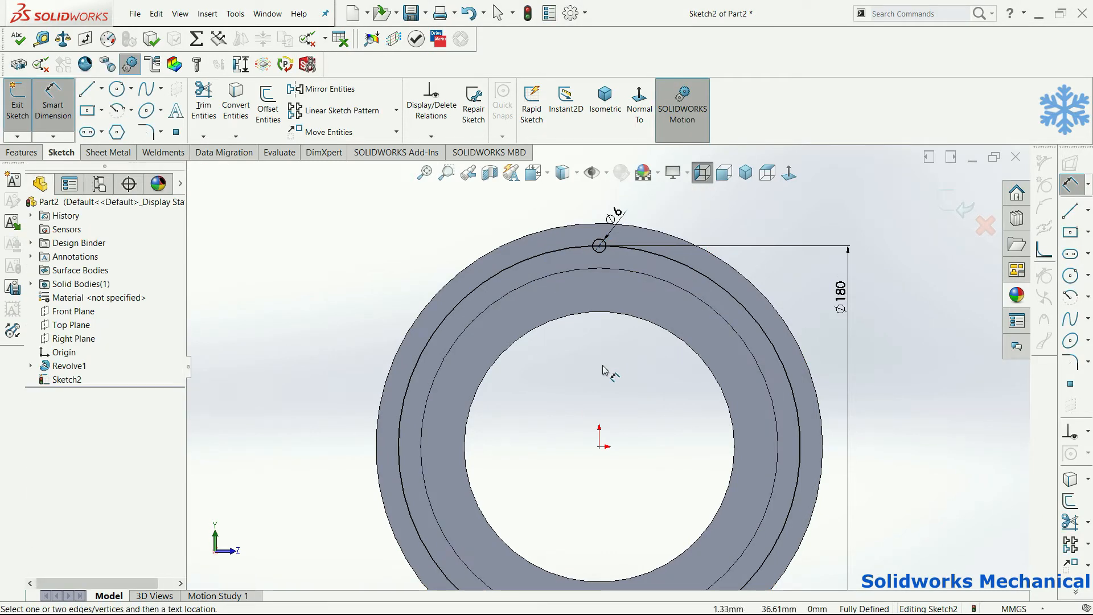
Set the small circle's diameter to 9 mm.
{"action": "double_click", "coordinate": [620, 218]}
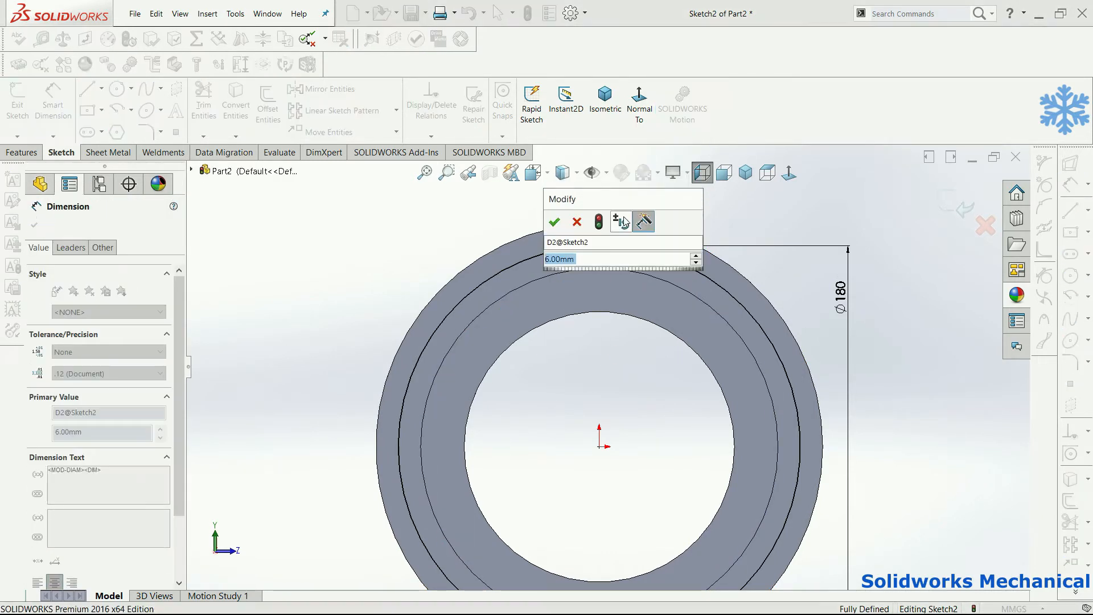
{"action": "type", "text": "9"}
{"action": "key", "text": "Return"}
Cut both halves of the 9 mm circle through the flange with a blind extruded cut 10 mm deep.
{"action": "middle_click_drag", "start_coordinate": [605, 342], "coordinate": [632, 348]}
{"action": "left_click", "coordinate": [23, 152]}
{"action": "left_click", "coordinate": [203, 103]}
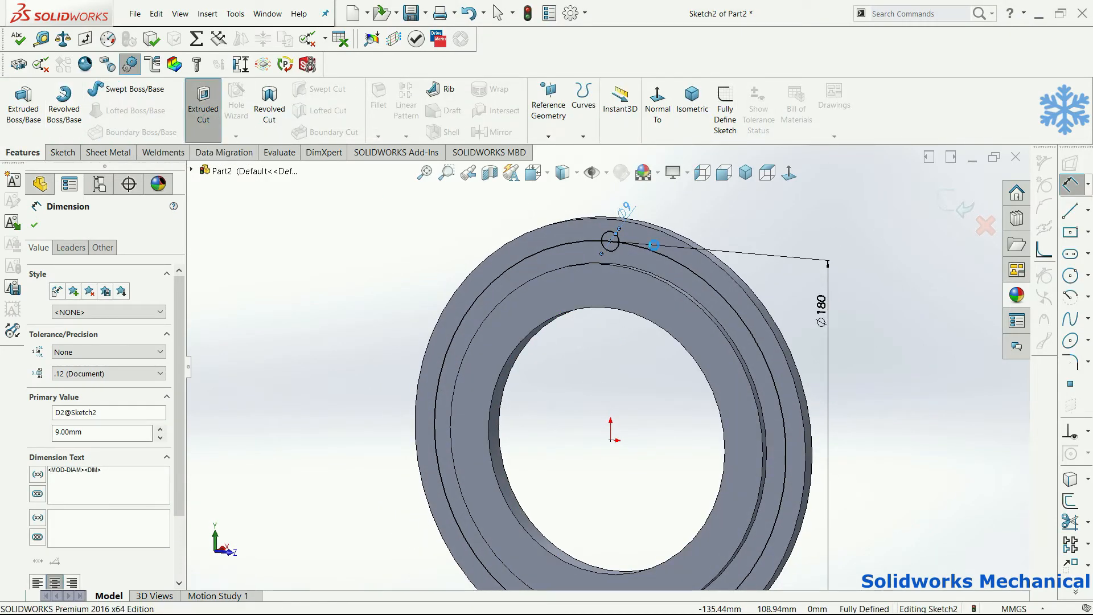
{"action": "scroll", "coordinate": [620, 260], "scroll_direction": "down", "scroll_amount": 3}
{"action": "left_click", "coordinate": [606, 269]}
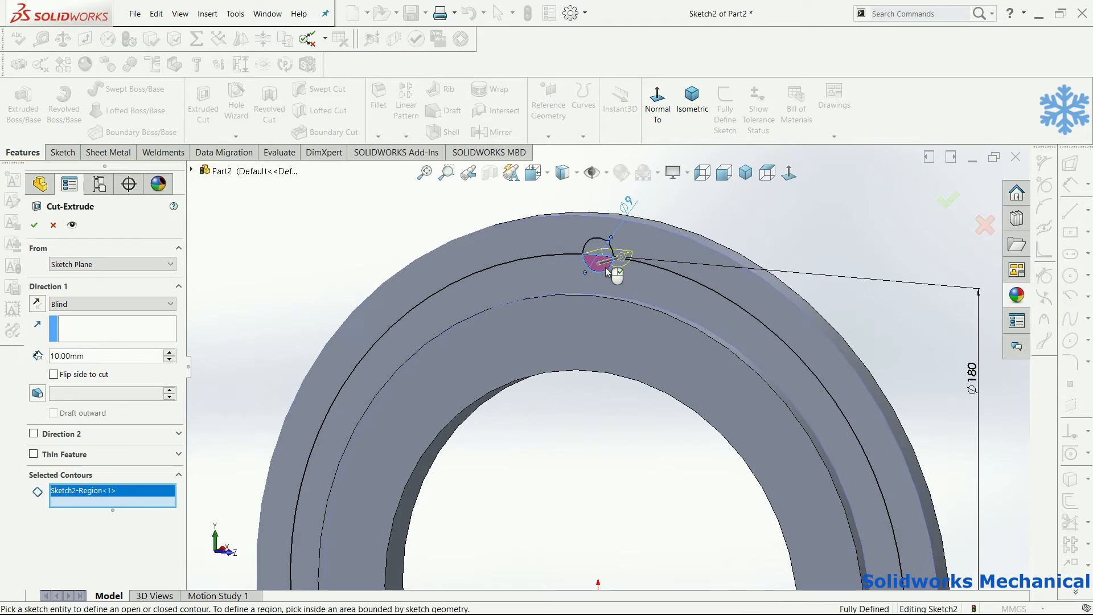
{"action": "left_click", "coordinate": [595, 245]}
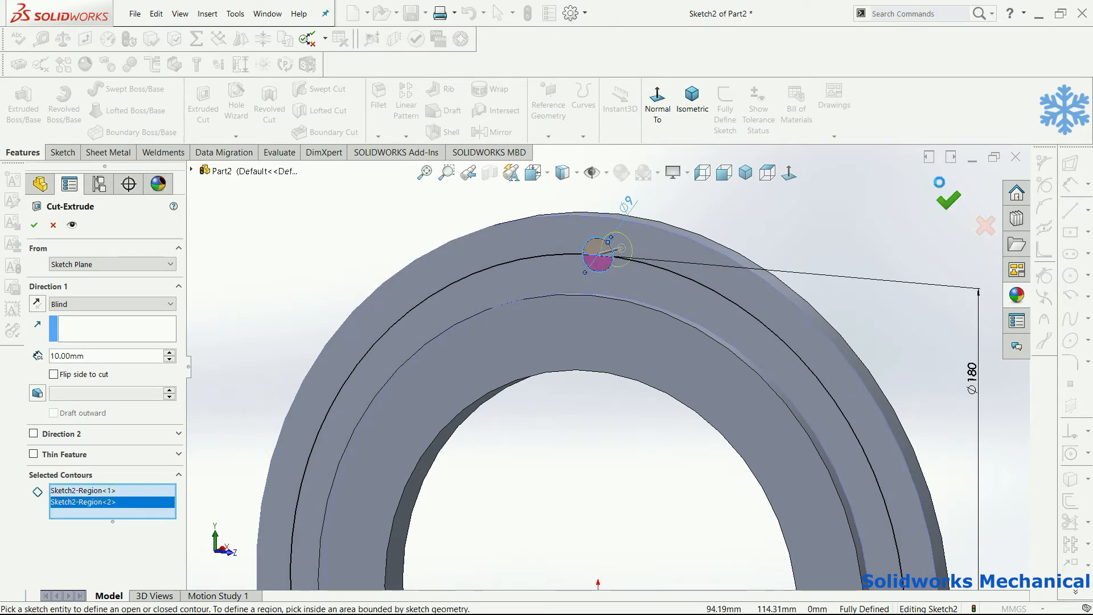
{"action": "key", "text": "Return"}
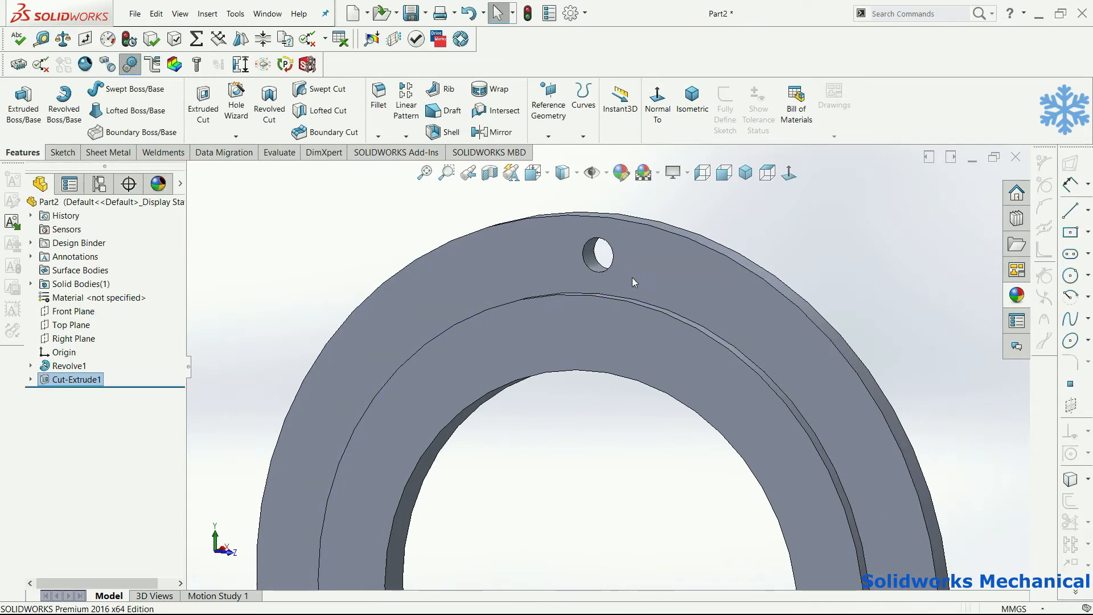
Create a circular pattern of the 9 mm hole about the bore face, with 6 equally spaced instances over 360 degrees.
{"action": "left_click", "coordinate": [595, 263]}
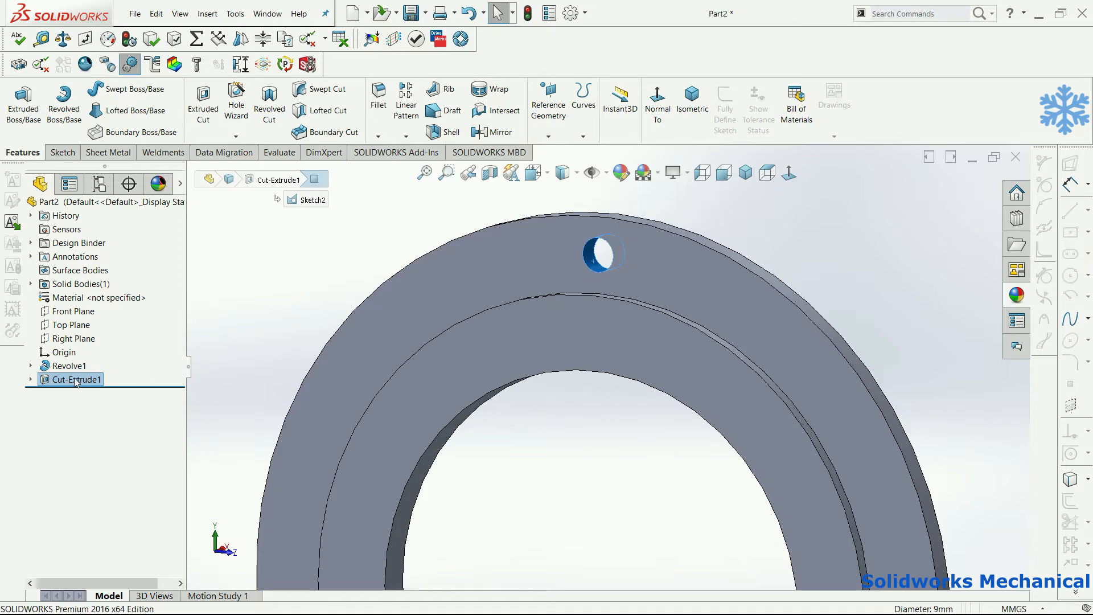
{"action": "left_click", "coordinate": [406, 136]}
{"action": "left_click", "coordinate": [436, 166]}
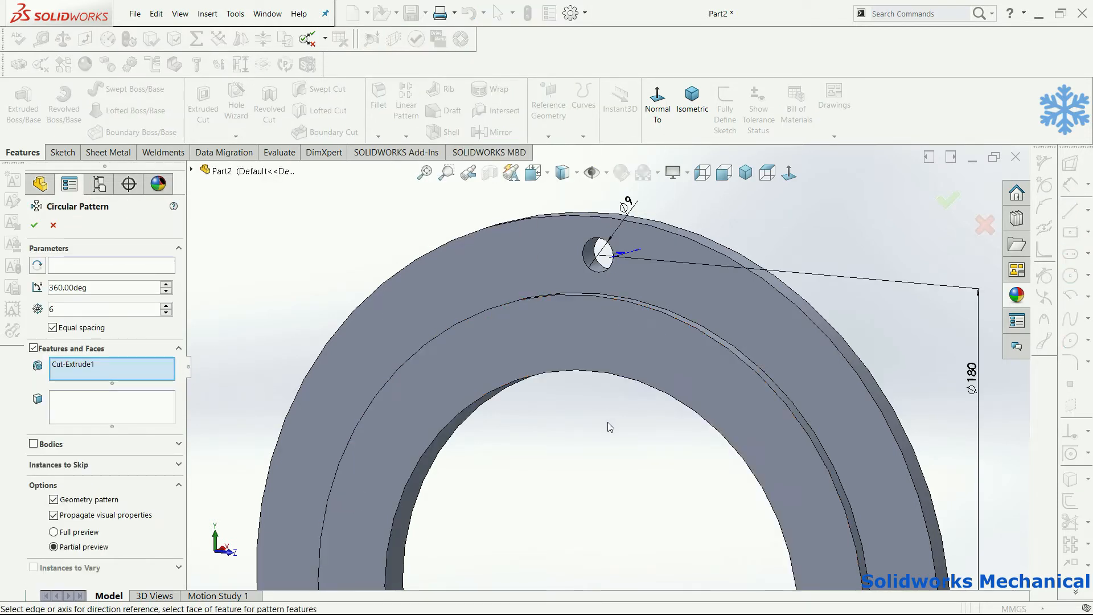
{"action": "scroll", "coordinate": [624, 341], "scroll_direction": "up", "scroll_amount": 3}
{"action": "left_click", "coordinate": [142, 270]}
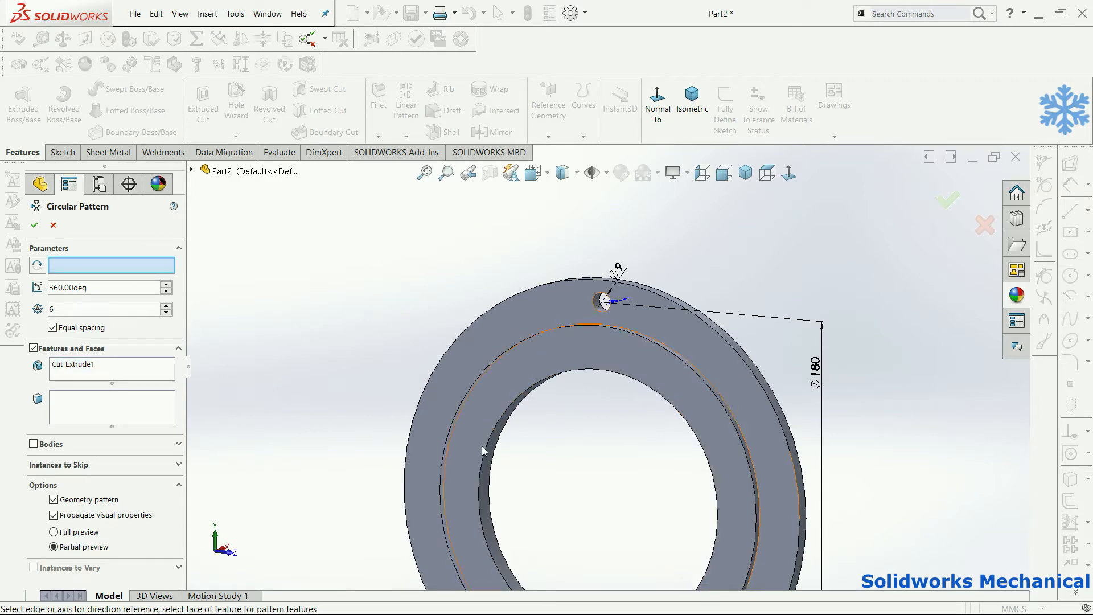
{"action": "scroll", "coordinate": [528, 463], "scroll_direction": "up", "scroll_amount": 2}
{"action": "left_click", "coordinate": [506, 467]}
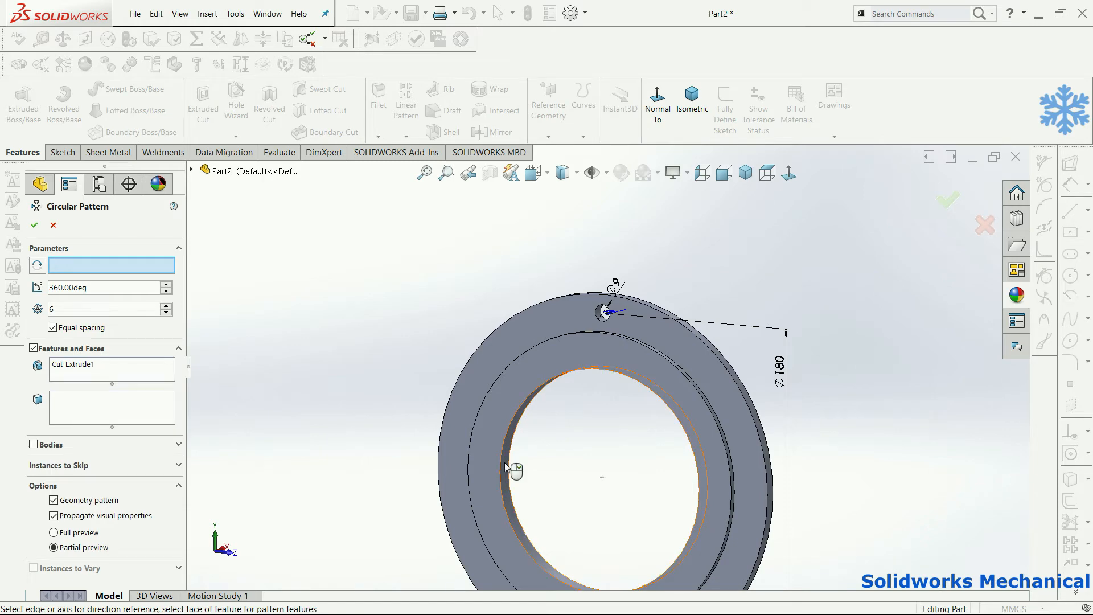
{"action": "key", "text": "f"}
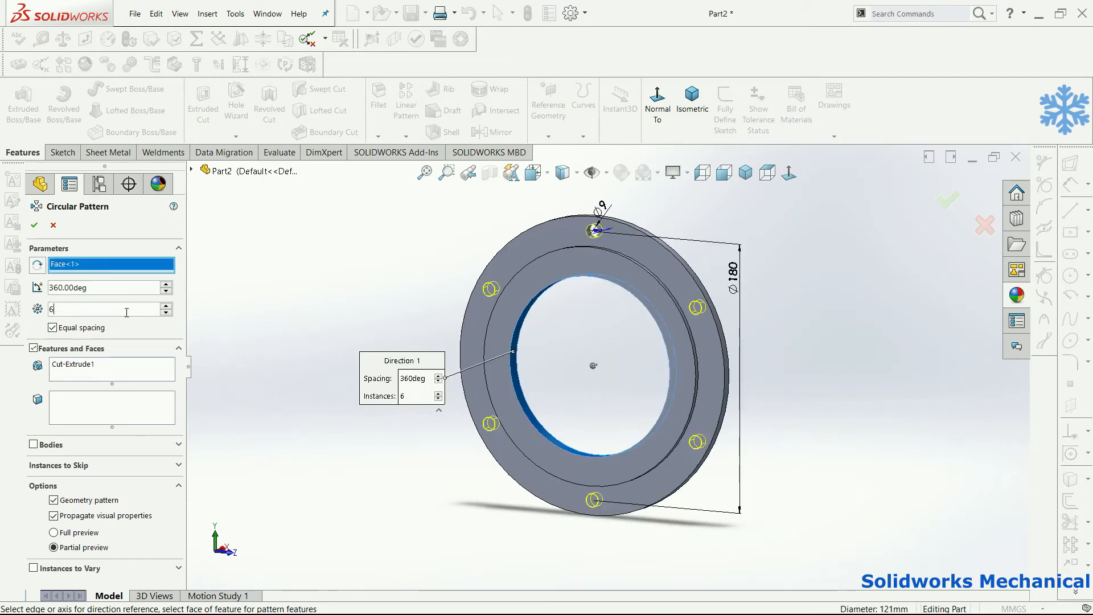
{"action": "left_click", "coordinate": [34, 226]}
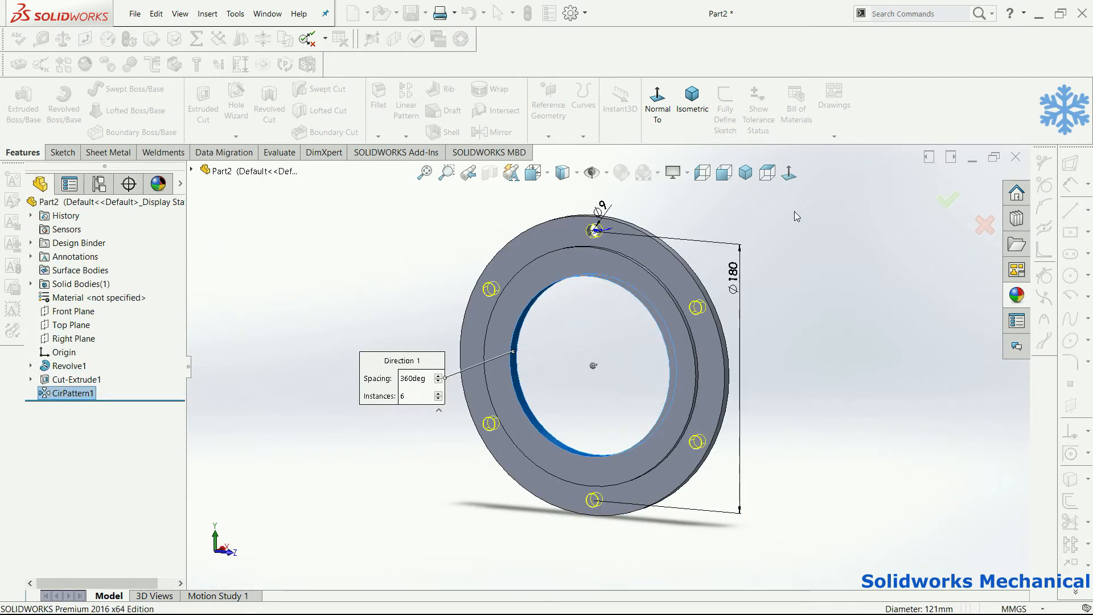
Chamfer the edges of the flange's outer rim, raised step and bore using the angle-distance option at 45 degrees.
{"action": "scroll", "coordinate": [586, 246], "scroll_direction": "down", "scroll_amount": 3}
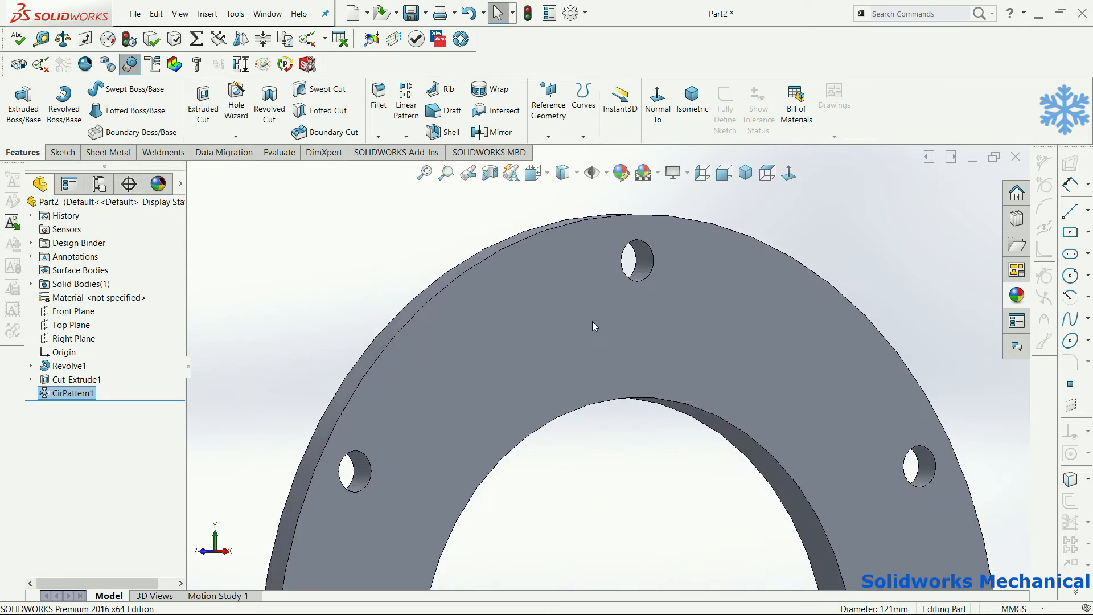
{"action": "left_click", "coordinate": [623, 394]}
{"action": "mouse_move", "coordinate": [623, 395]}
{"action": "middle_mouse_down"}
{"action": "mouse_move", "coordinate": [664, 427]}
{"action": "mouse_move", "coordinate": [682, 299]}
{"action": "middle_mouse_up"}
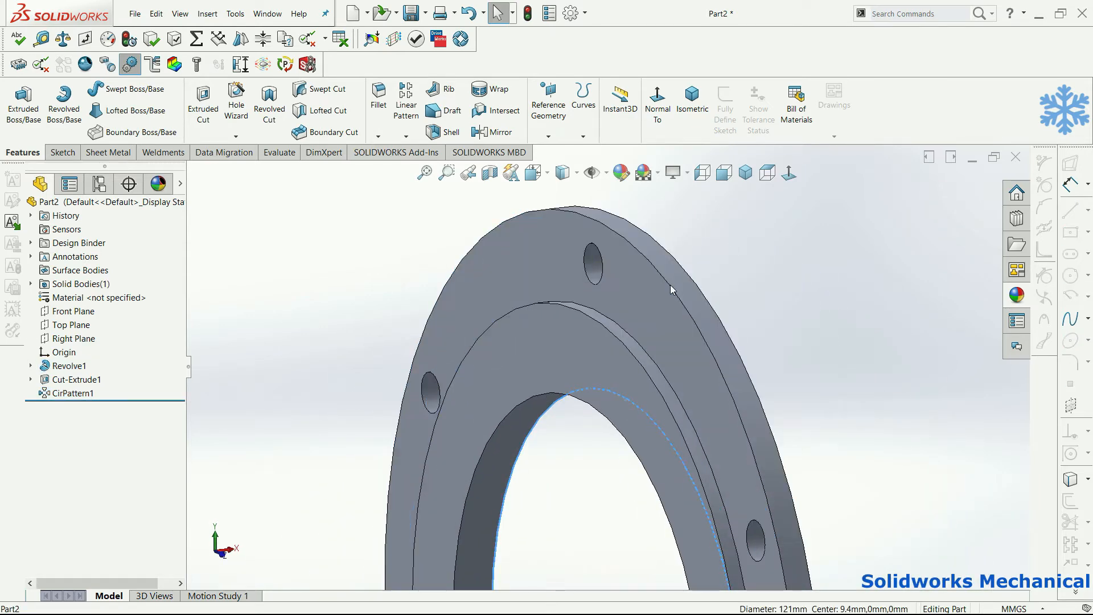
{"action": "scroll", "coordinate": [678, 290], "scroll_direction": "down", "scroll_amount": 2}
{"action": "left_click", "coordinate": [689, 298]}
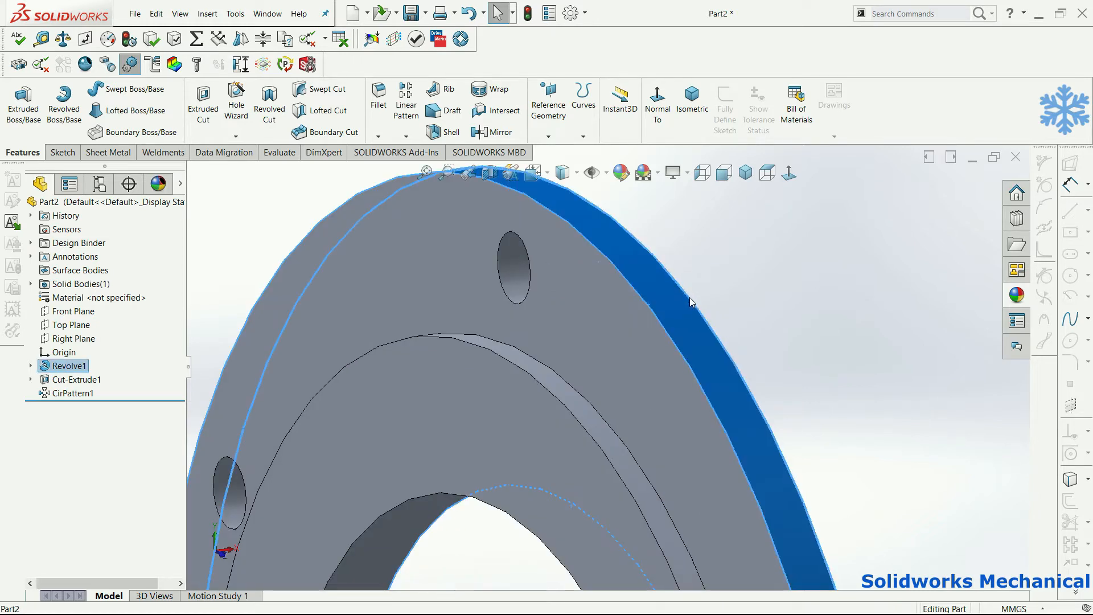
{"action": "left_click", "coordinate": [586, 428]}
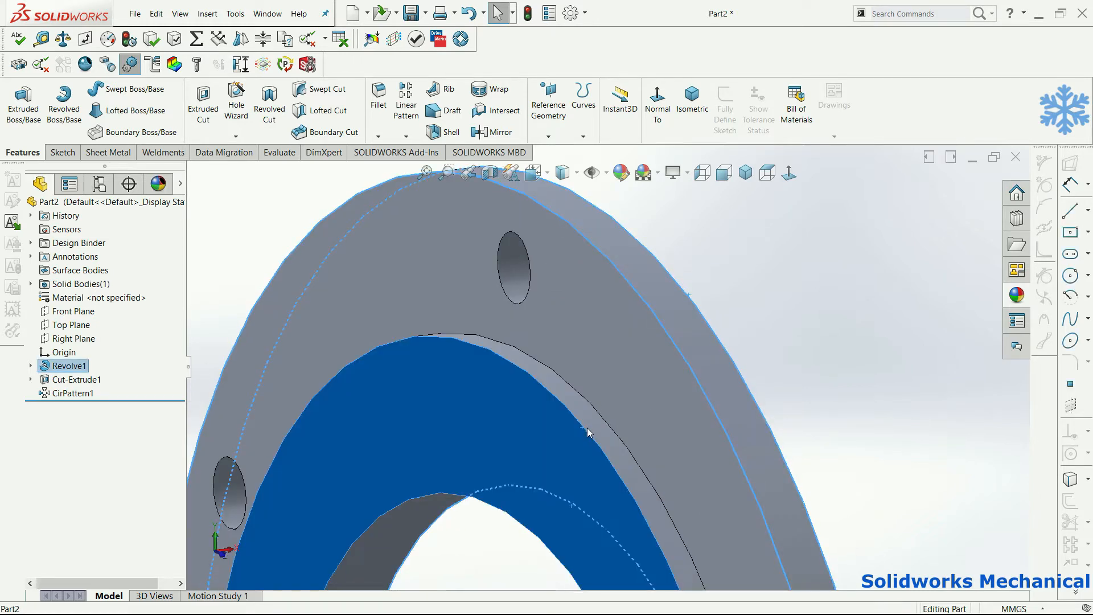
{"action": "left_click", "coordinate": [538, 538]}
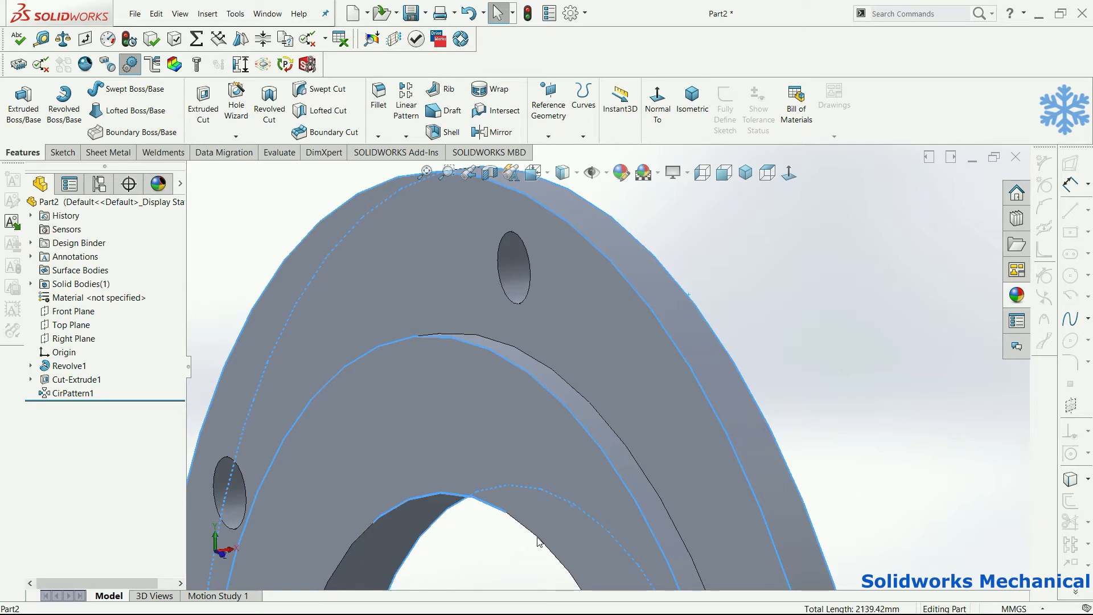
{"action": "scroll", "coordinate": [668, 266], "scroll_direction": "down", "scroll_amount": 4}
{"action": "scroll", "coordinate": [150, 154], "scroll_direction": "down", "scroll_amount": 4}
{"action": "scroll", "coordinate": [149, 155], "scroll_direction": "up", "scroll_amount": 4}
{"action": "left_click", "coordinate": [381, 138]}
{"action": "left_click", "coordinate": [392, 164]}
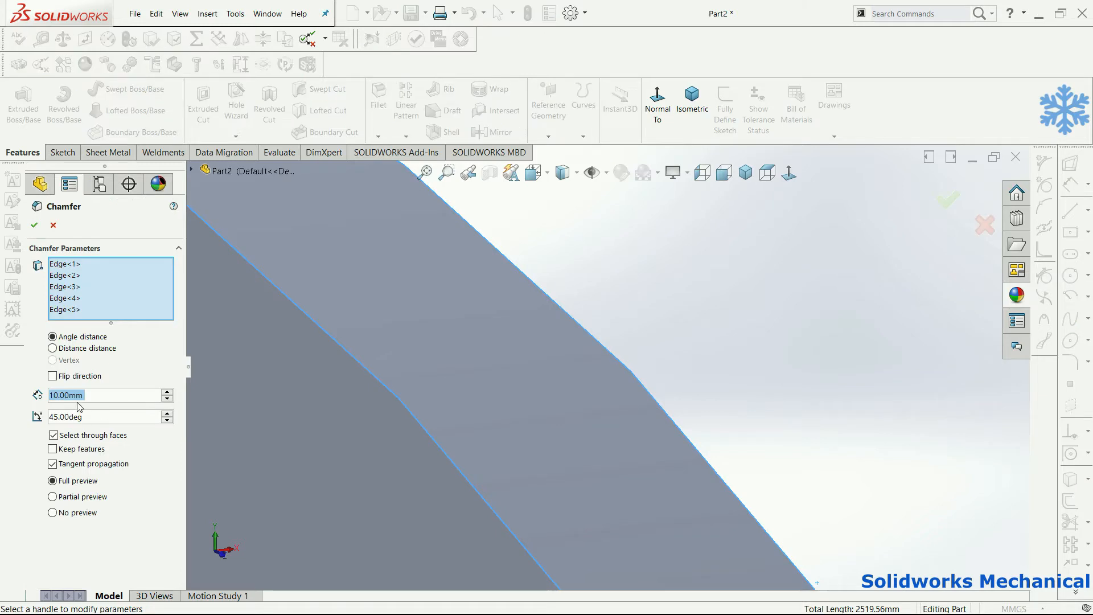
{"action": "type", "text": "5"}
{"action": "key", "text": "Return"}
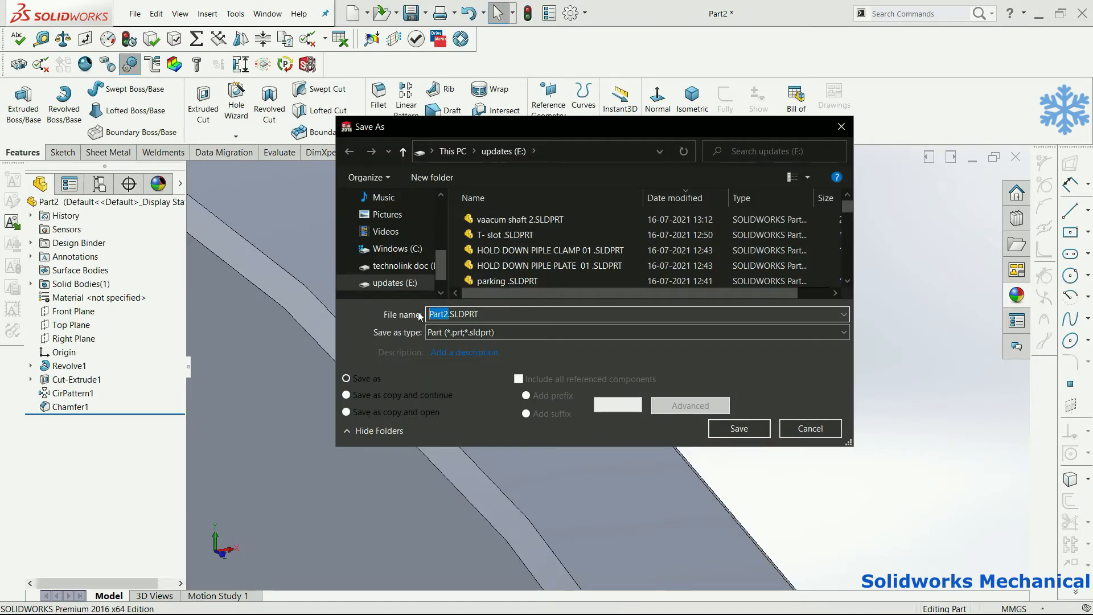
Save the flange part as "cover" and create a new document from the Assembly template.
{"action": "type", "text": "r"}
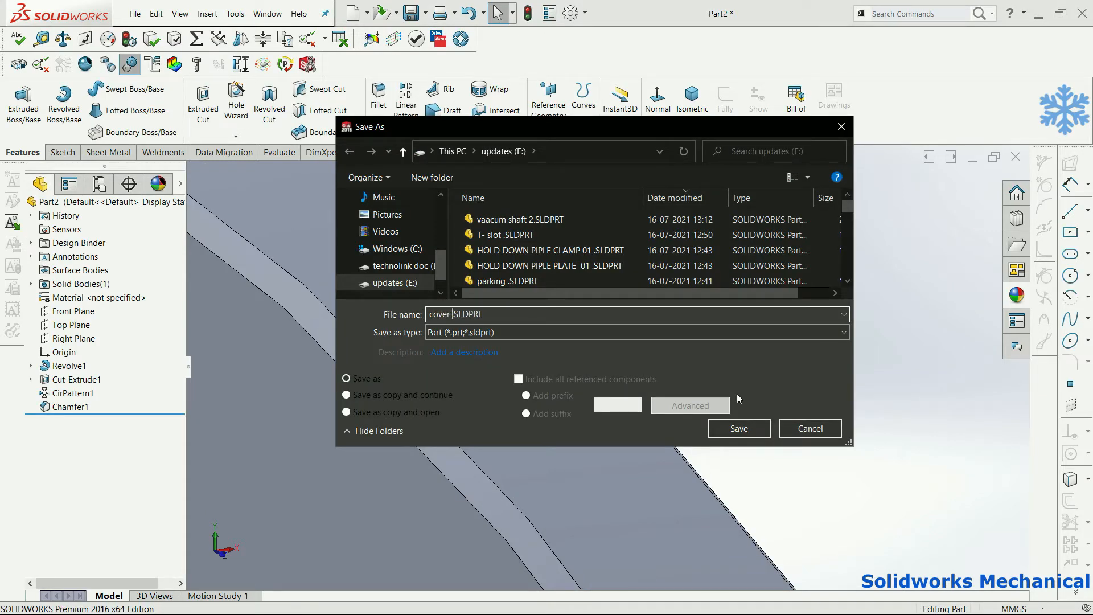
{"action": "left_click", "coordinate": [721, 432]}
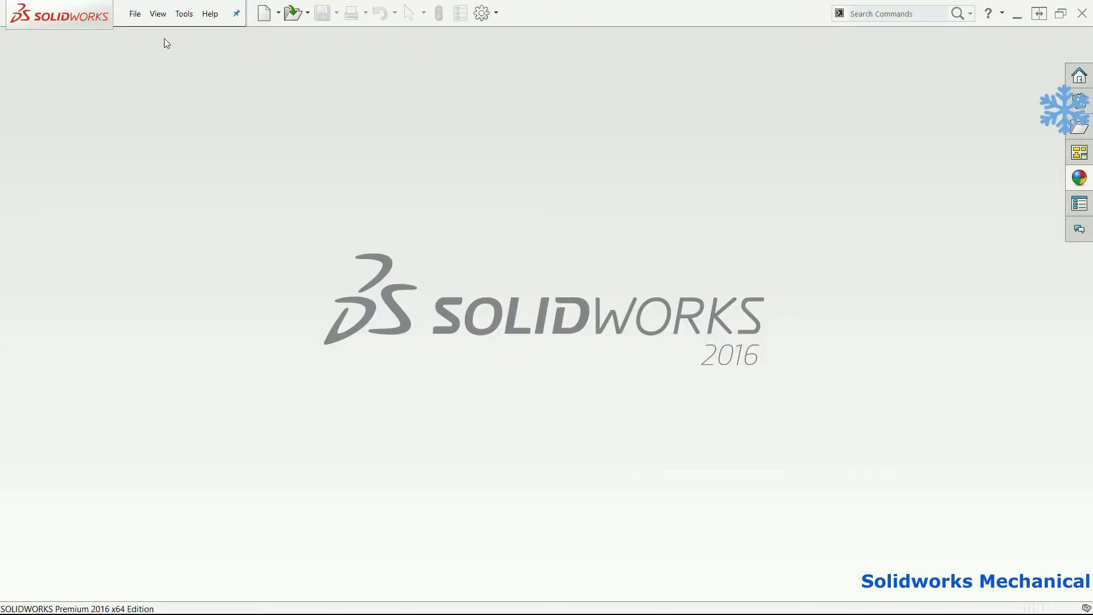
{"action": "left_click", "coordinate": [128, 21]}
{"action": "left_click", "coordinate": [135, 34]}
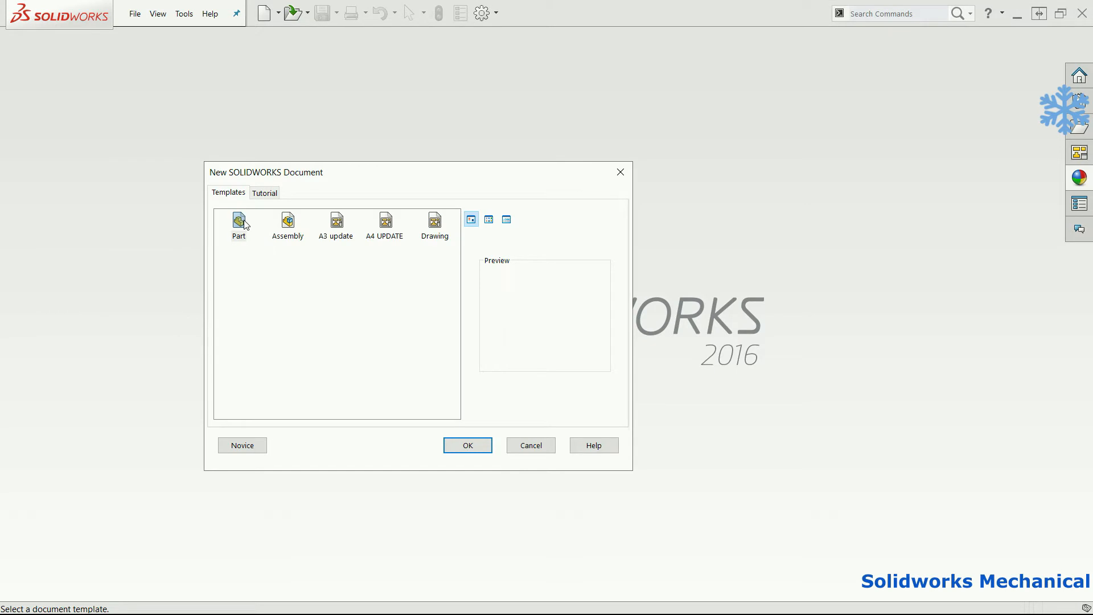
{"action": "left_click", "coordinate": [288, 231]}
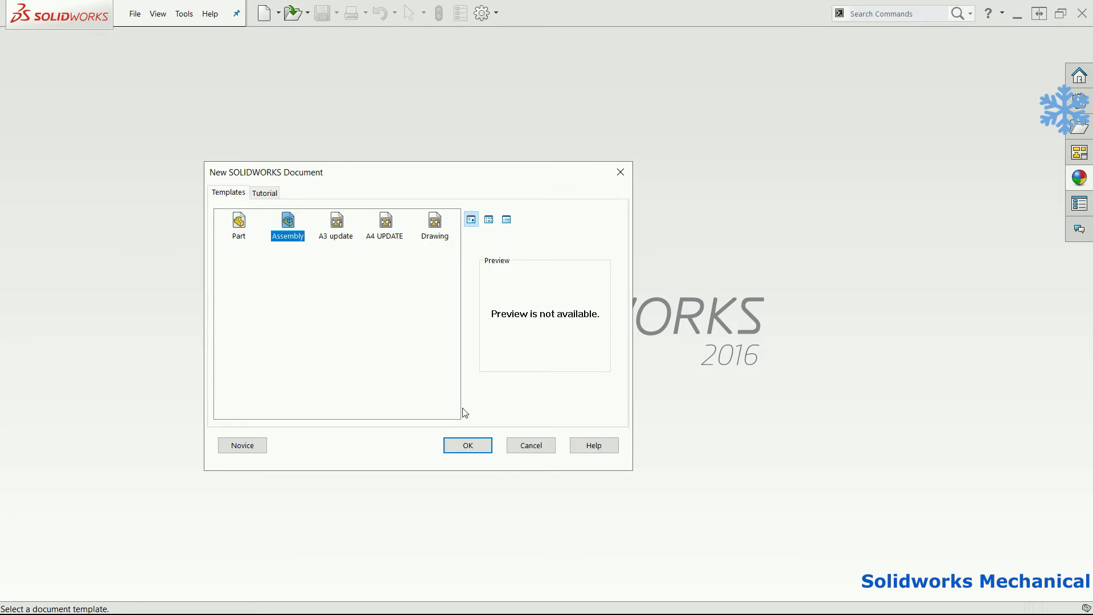
{"action": "left_click", "coordinate": [472, 444]}
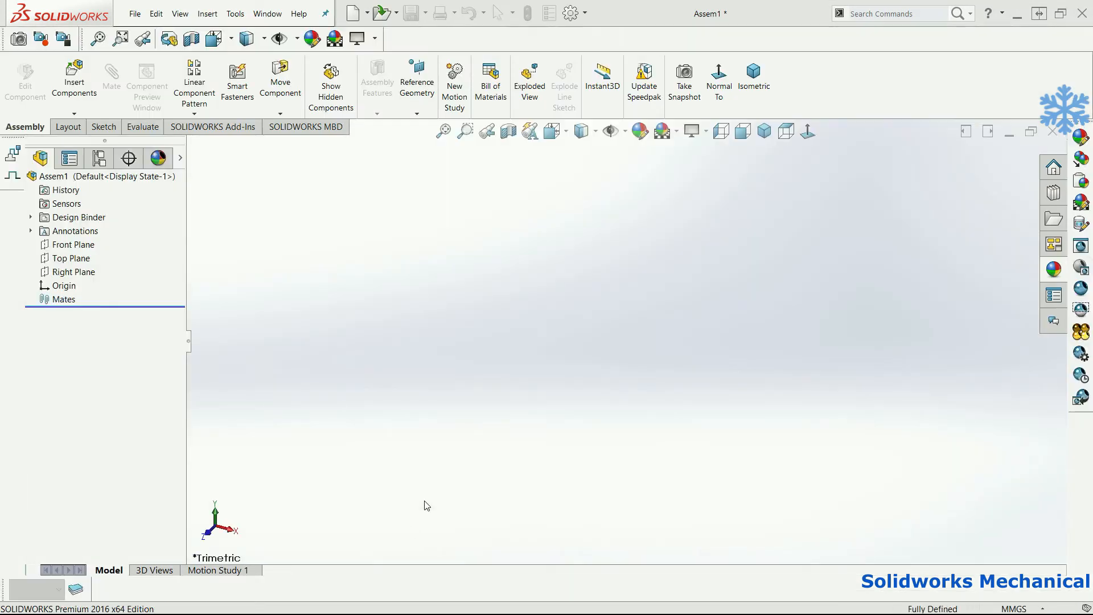
Browse the Toolbox library to the ISO gears under Power Transmission.
{"action": "left_click", "coordinate": [1060, 194]}
{"action": "left_click", "coordinate": [913, 171]}
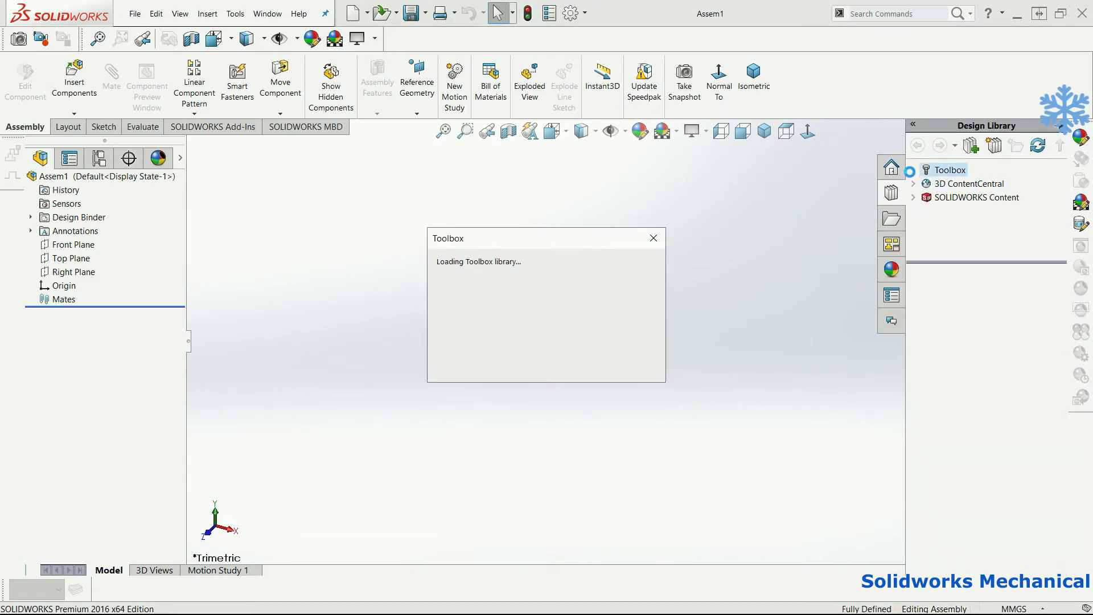
{"action": "left_click_drag", "start_coordinate": [1060, 378], "coordinate": [1065, 458]}
{"action": "double_click", "coordinate": [1012, 391]}
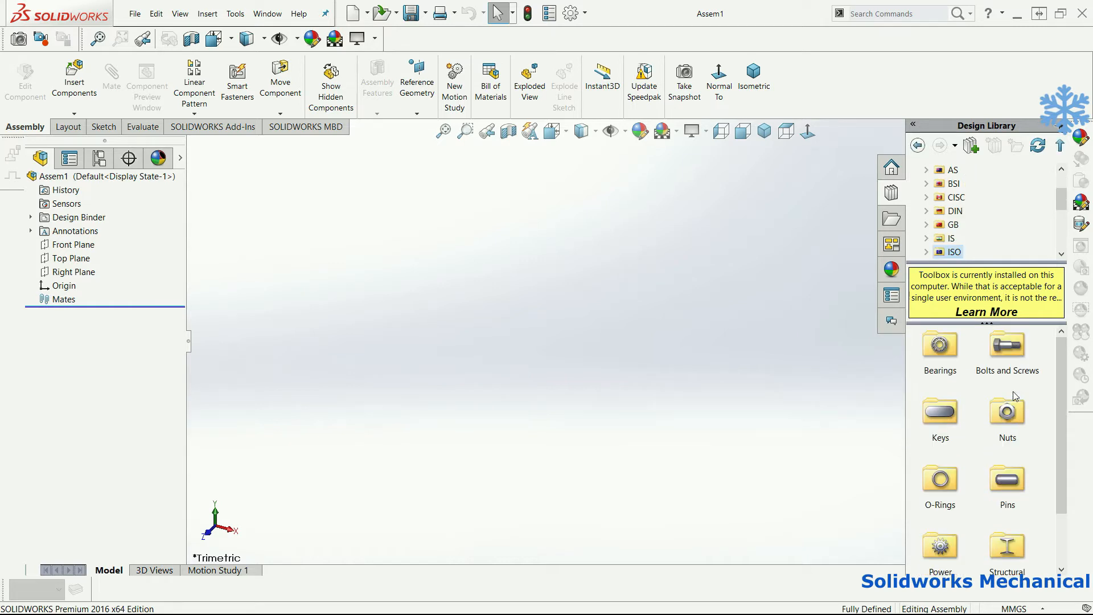
{"action": "scroll", "coordinate": [1058, 539], "scroll_direction": "down", "scroll_amount": 2}
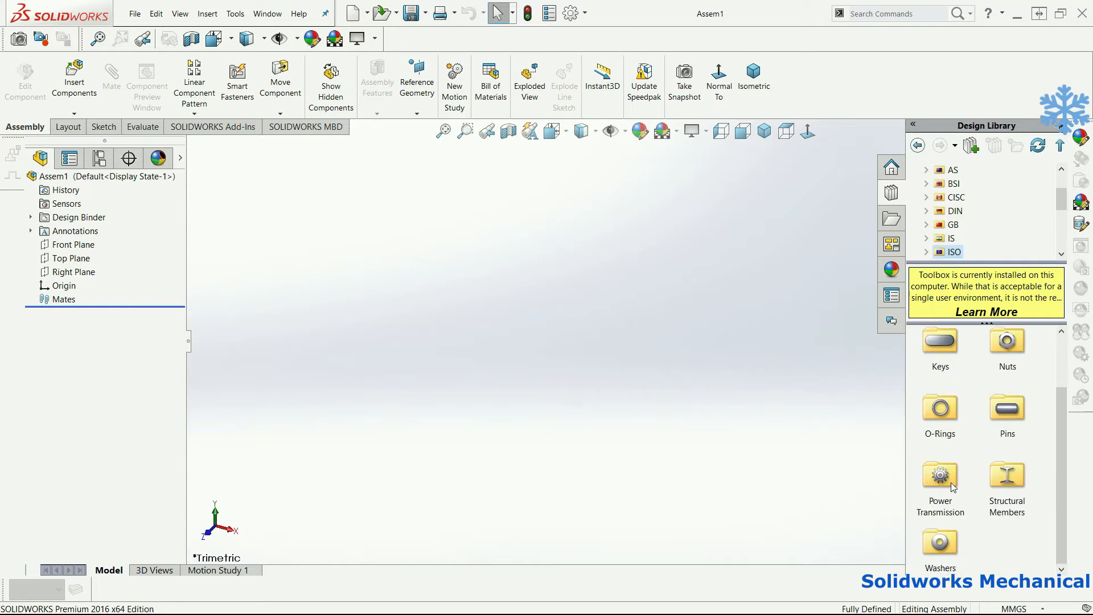
{"action": "double_click", "coordinate": [941, 484]}
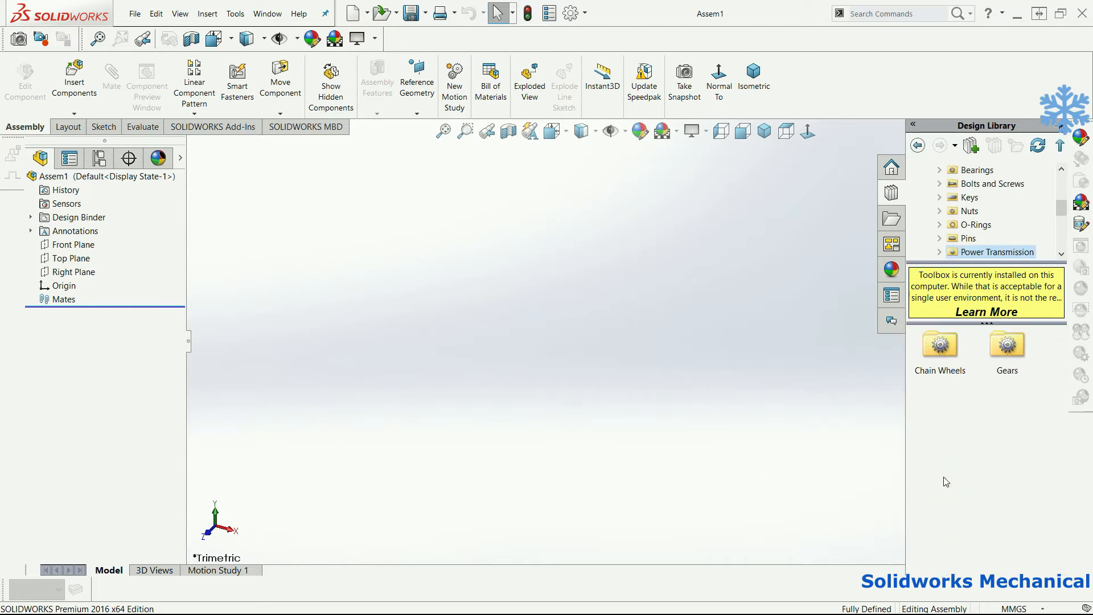
{"action": "left_click", "coordinate": [955, 356]}
{"action": "double_click", "coordinate": [1007, 344]}
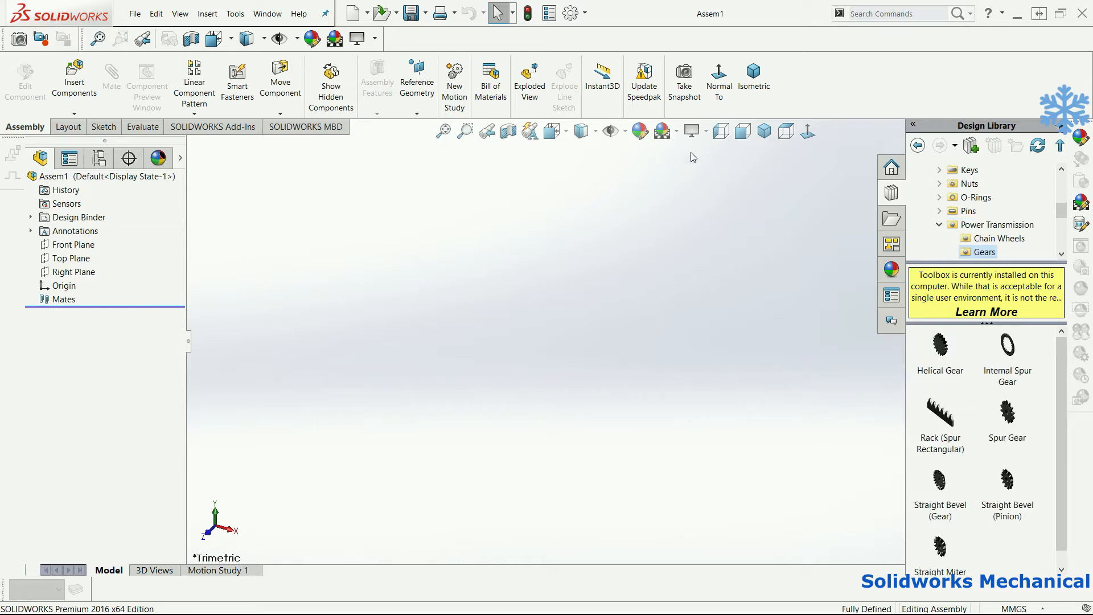
Turn on the display of origins and coordinate systems in the assembly.
{"action": "left_click", "coordinate": [625, 131]}
{"action": "left_click", "coordinate": [617, 221]}
{"action": "left_click", "coordinate": [616, 201]}
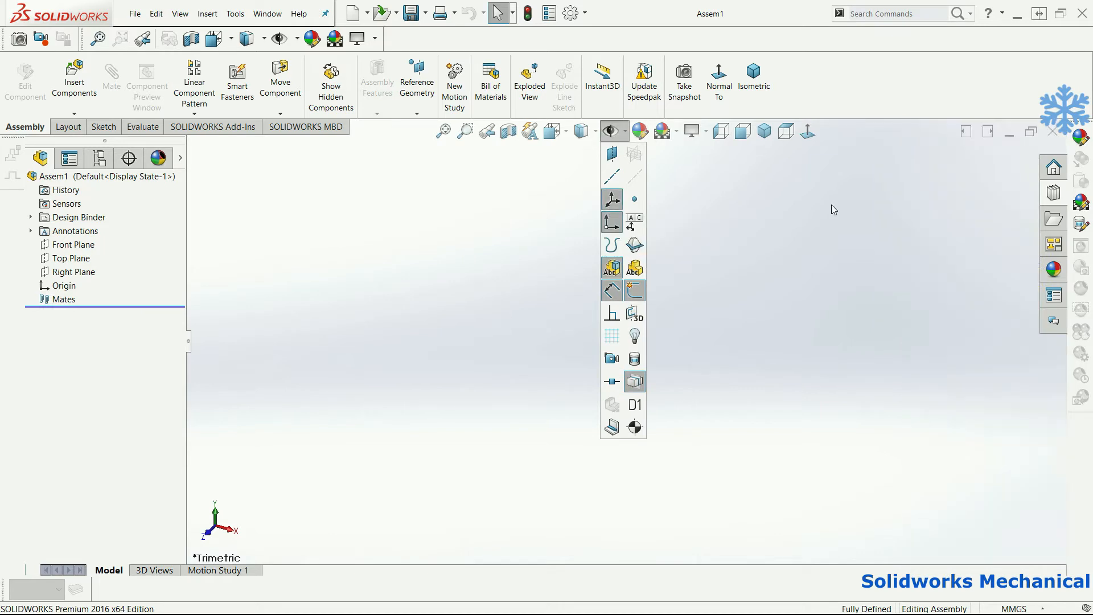
Insert the Toolbox Internal Spur Gear into the assembly at its origin.
{"action": "left_click", "coordinate": [1054, 192]}
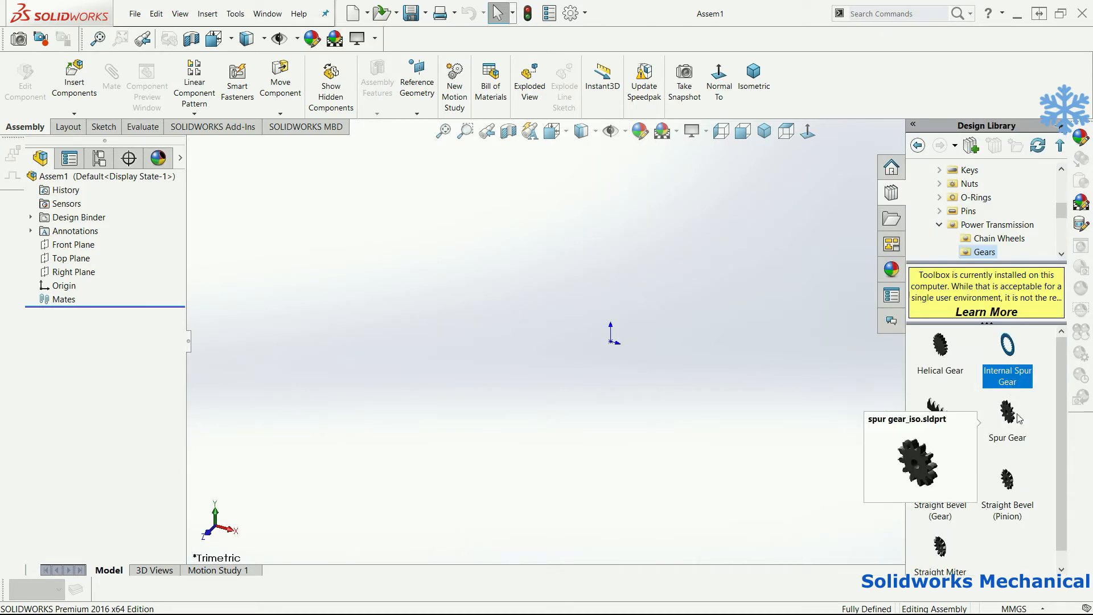
{"action": "left_click_drag", "start_coordinate": [1010, 389], "coordinate": [587, 353]}
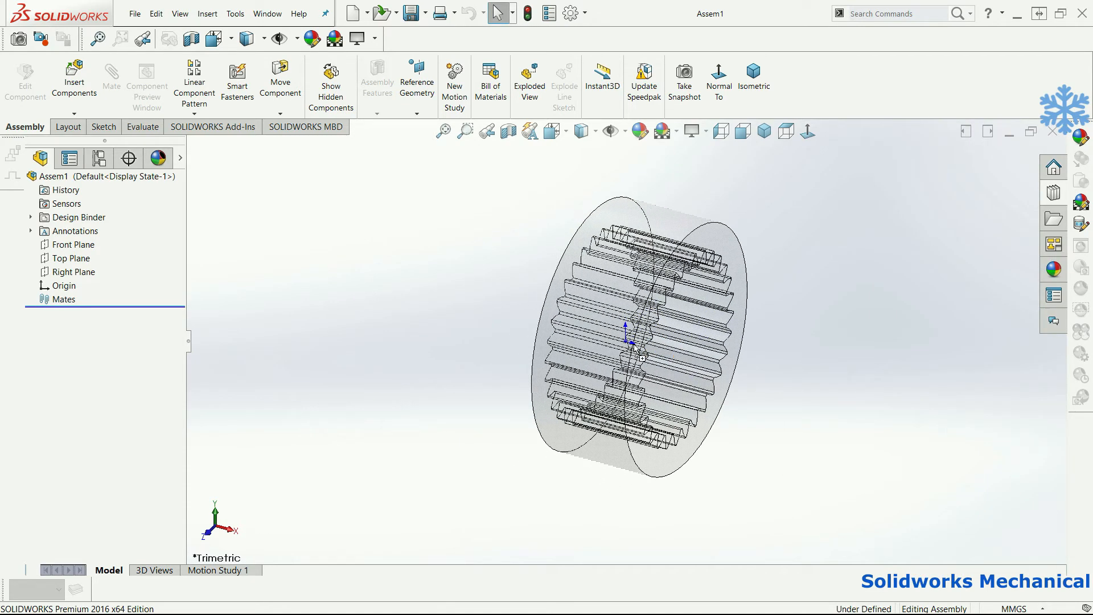
{"action": "left_click", "coordinate": [627, 344]}
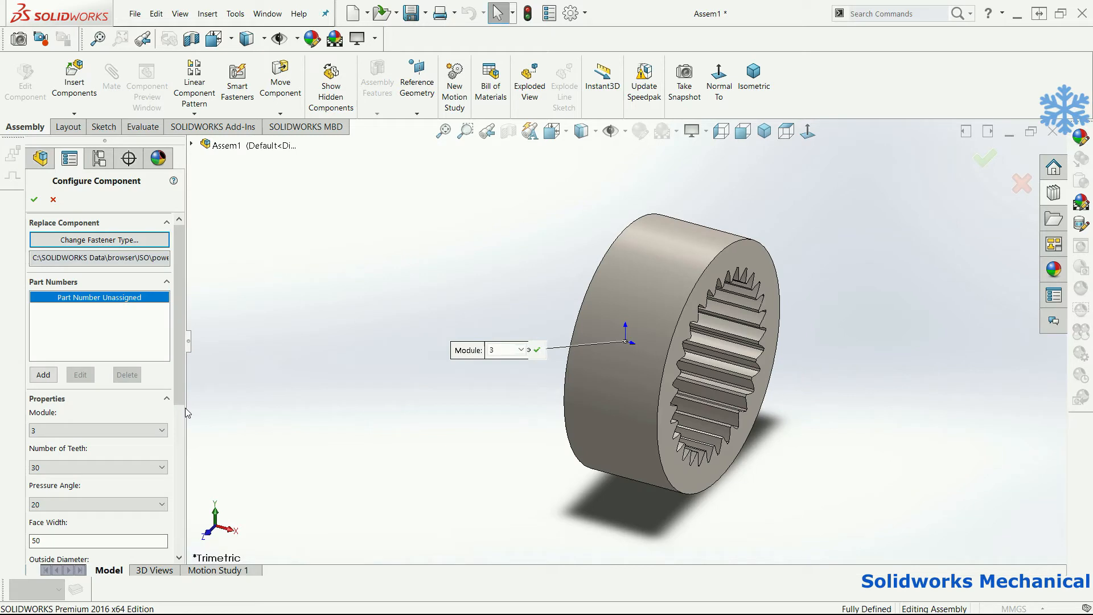
Configure the internal spur gear with 44 teeth, keeping module 3.
{"action": "left_click", "coordinate": [146, 431]}
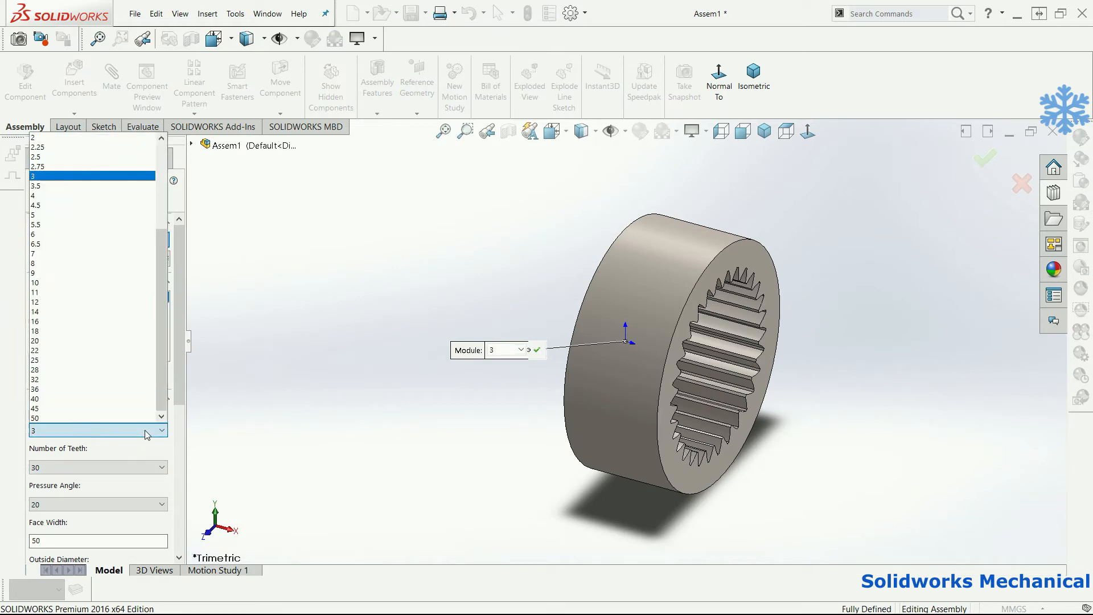
{"action": "left_click", "coordinate": [147, 432]}
{"action": "left_click", "coordinate": [137, 470]}
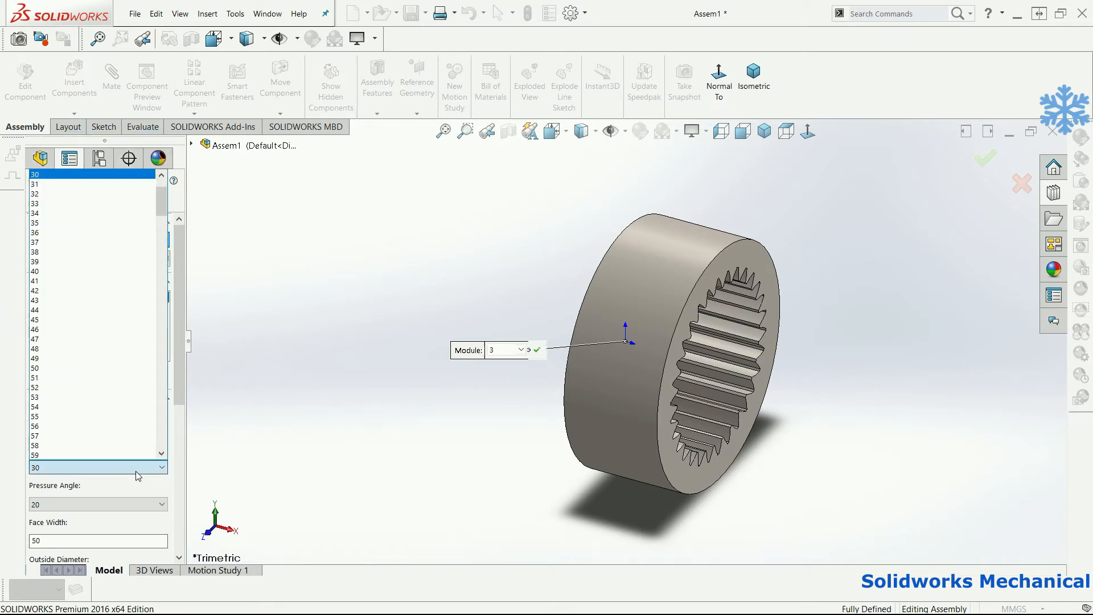
{"action": "left_click", "coordinate": [91, 309]}
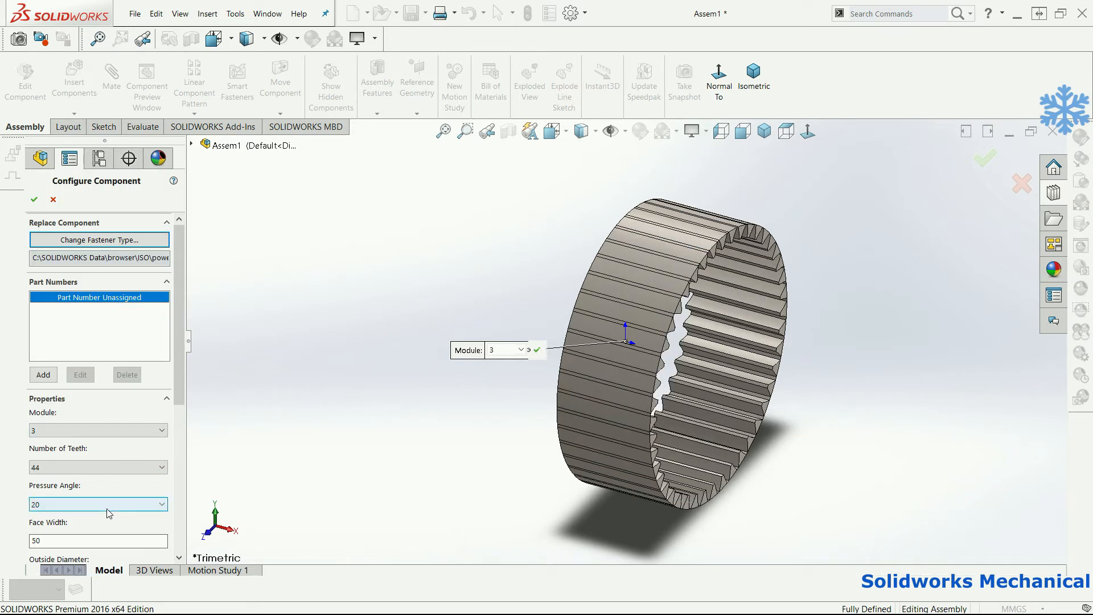
Set the internal gear's outside diameter to 150 mm, accept the configuration and end insertion without placing more copies.
{"action": "left_click_drag", "start_coordinate": [173, 395], "coordinate": [176, 437]}
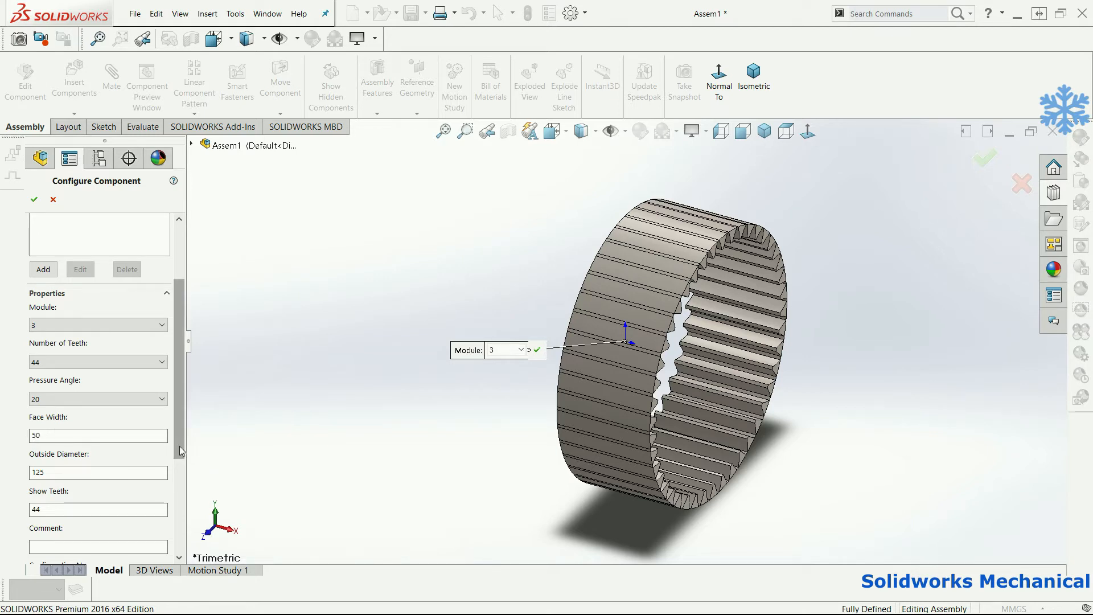
{"action": "scroll", "coordinate": [170, 449], "scroll_direction": "down", "scroll_amount": 1}
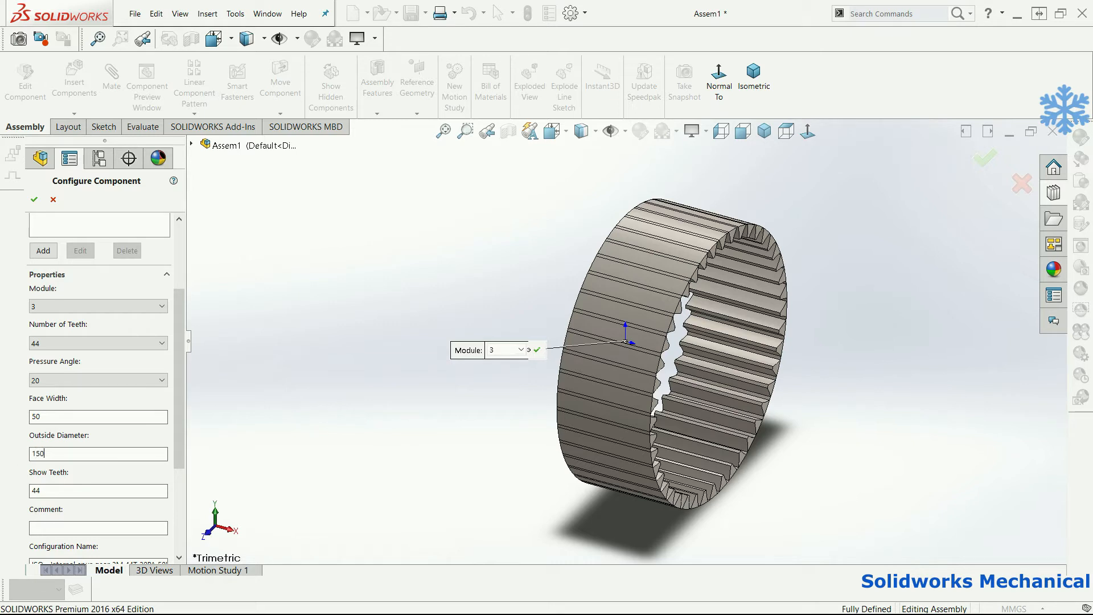
{"action": "scroll", "coordinate": [182, 496], "scroll_direction": "down", "scroll_amount": 3}
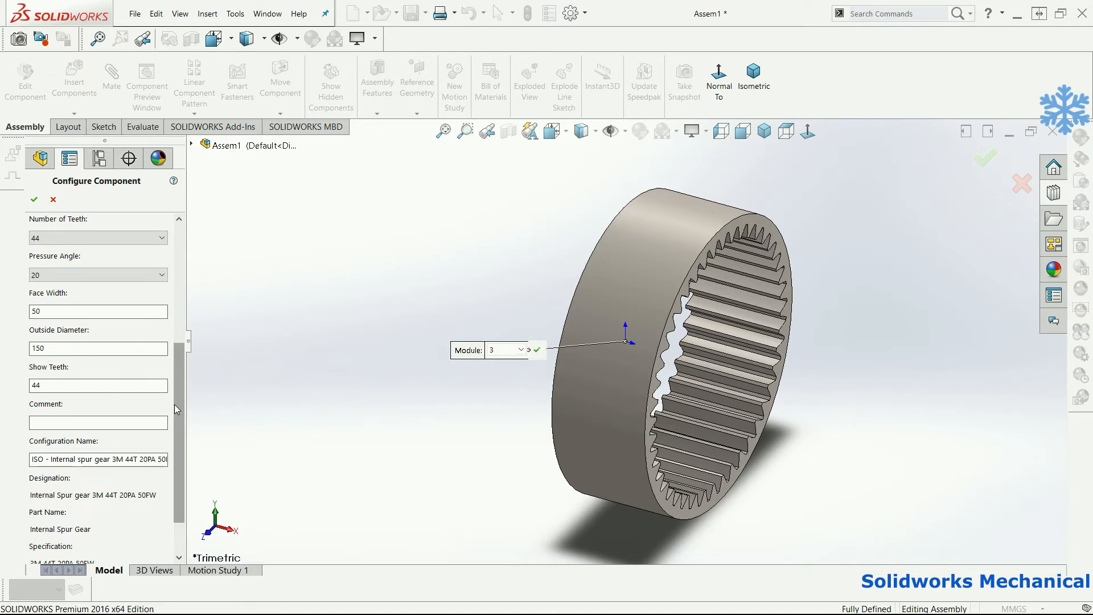
{"action": "scroll", "coordinate": [179, 398], "scroll_direction": "up", "scroll_amount": 4}
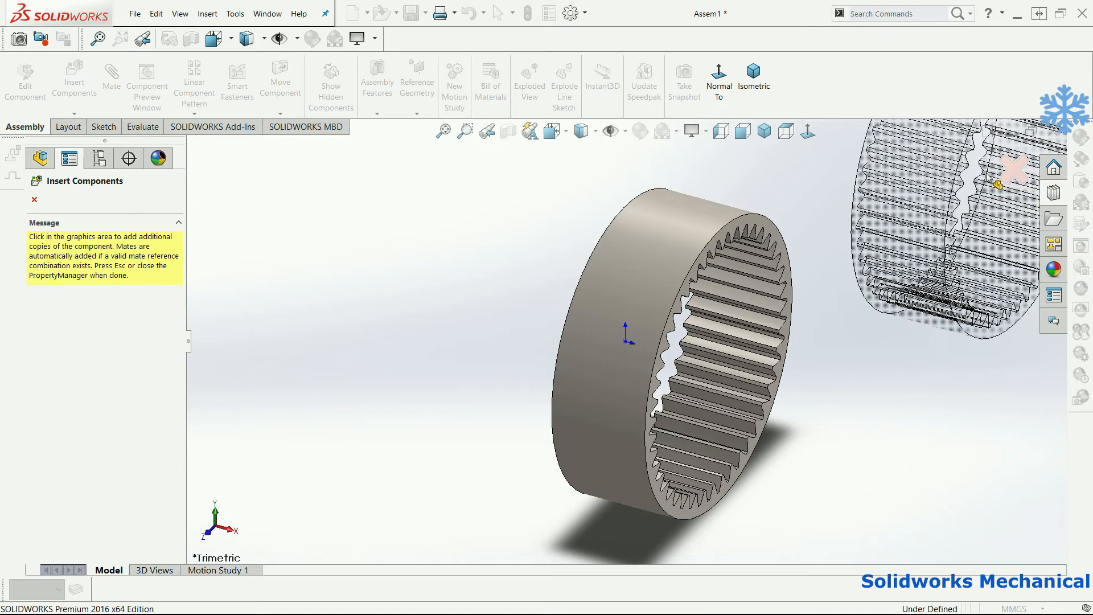
{"action": "left_click", "coordinate": [1014, 169]}
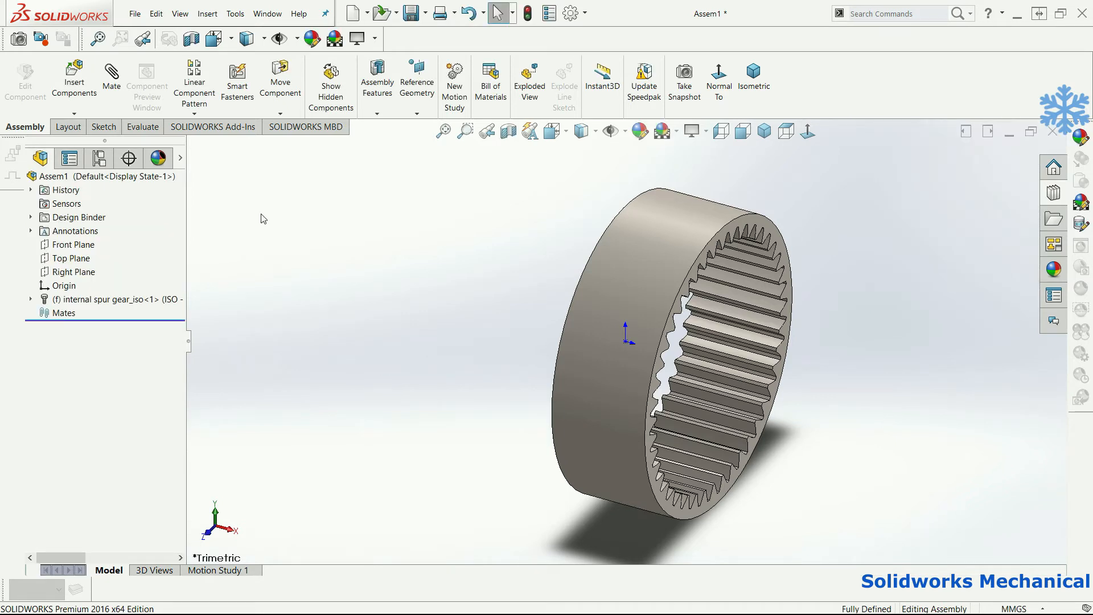
Save the assembly as a part file named "44 t Internal gear coupling" with all components included.
{"action": "left_click", "coordinate": [135, 14]}
{"action": "left_click", "coordinate": [158, 150]}
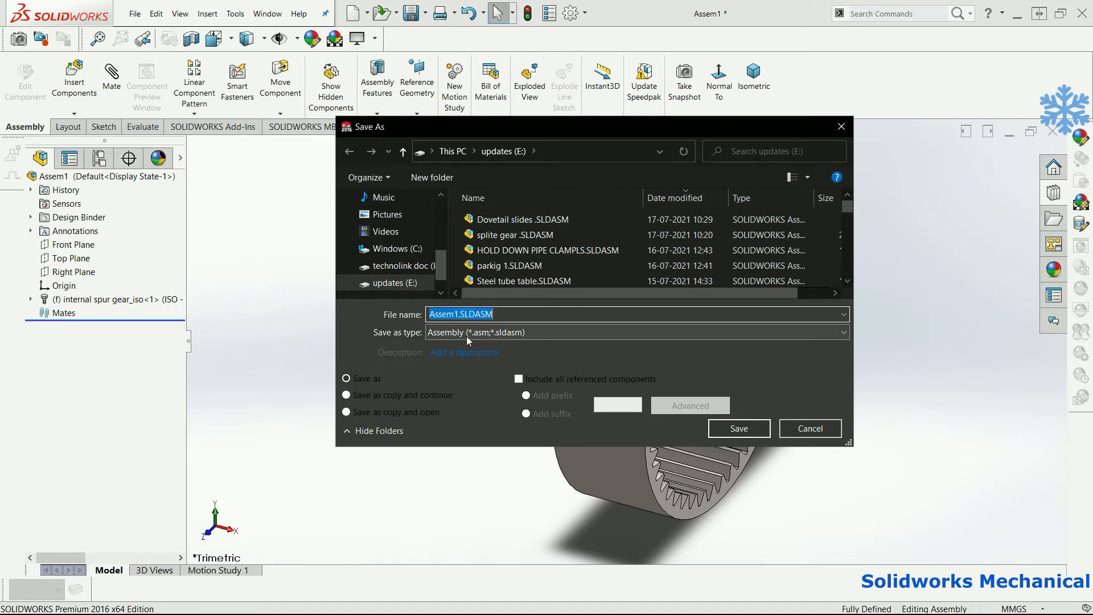
{"action": "left_click", "coordinate": [466, 333]}
{"action": "left_click", "coordinate": [475, 35]}
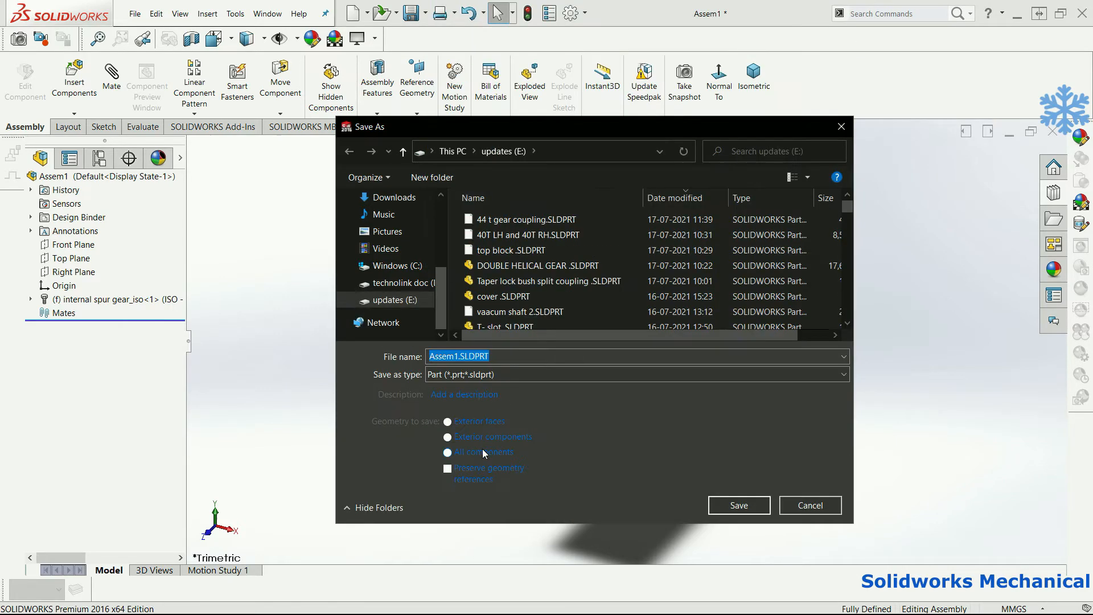
{"action": "left_click", "coordinate": [515, 219]}
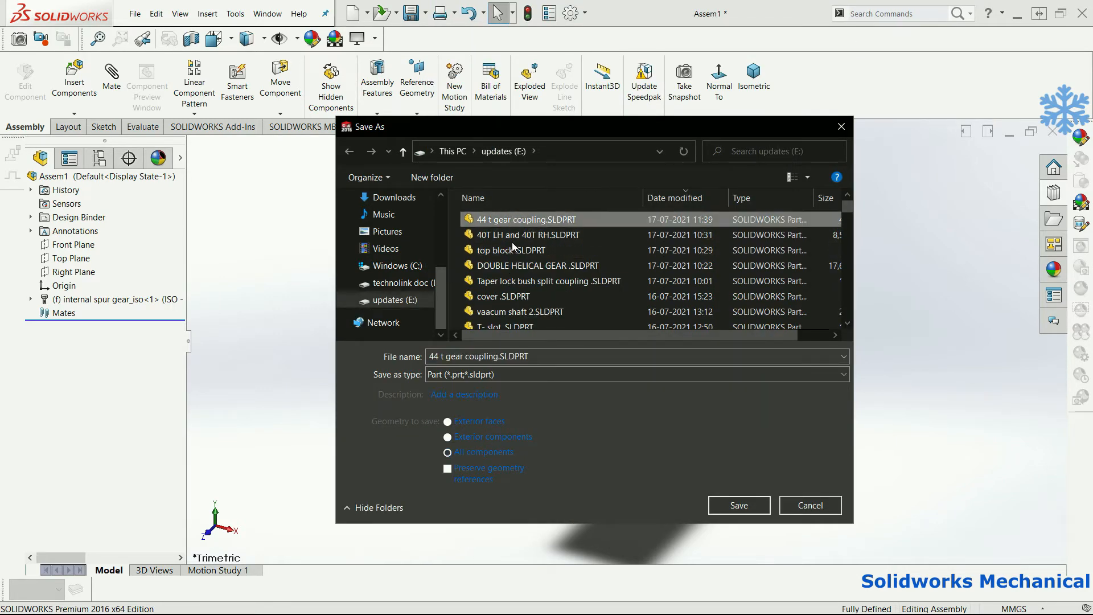
{"action": "left_click", "coordinate": [446, 356]}
{"action": "left_click", "coordinate": [443, 357]}
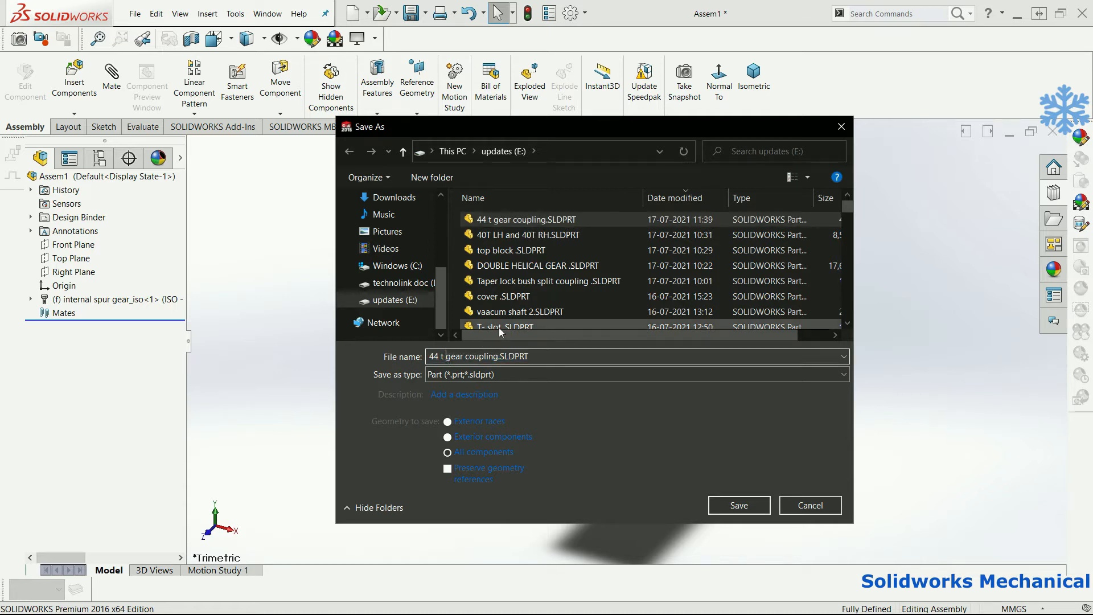
{"action": "type", "text": "Internal"}
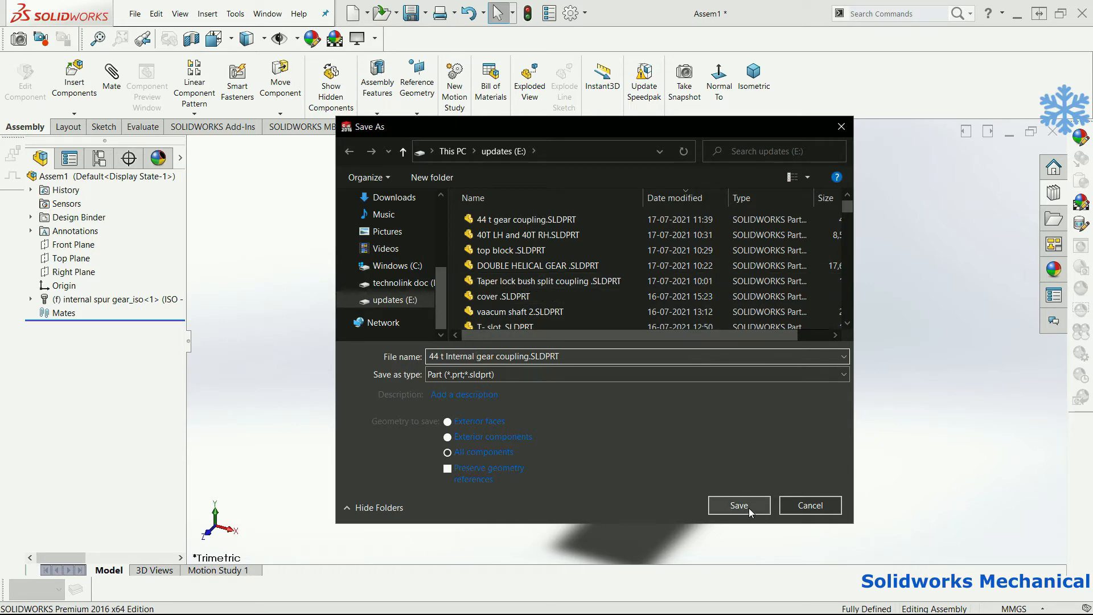
{"action": "left_click", "coordinate": [739, 506]}
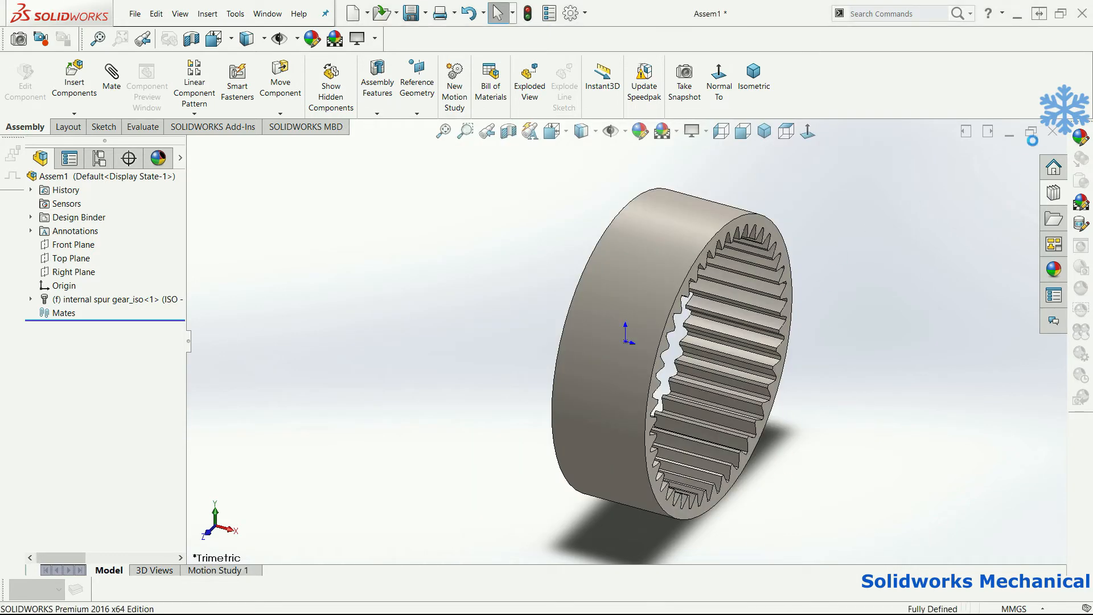
Close the assembly and open the part file "44 t Internal gear coupling".
{"action": "left_click", "coordinate": [1052, 133]}
{"action": "left_click", "coordinate": [524, 335]}
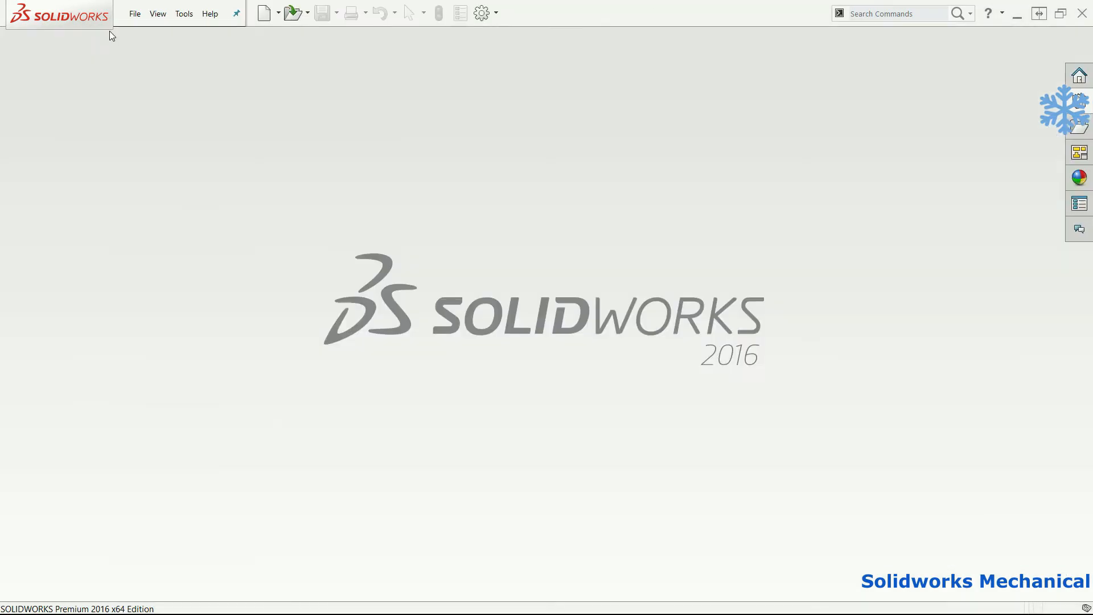
{"action": "left_click", "coordinate": [135, 13]}
{"action": "left_click", "coordinate": [227, 69]}
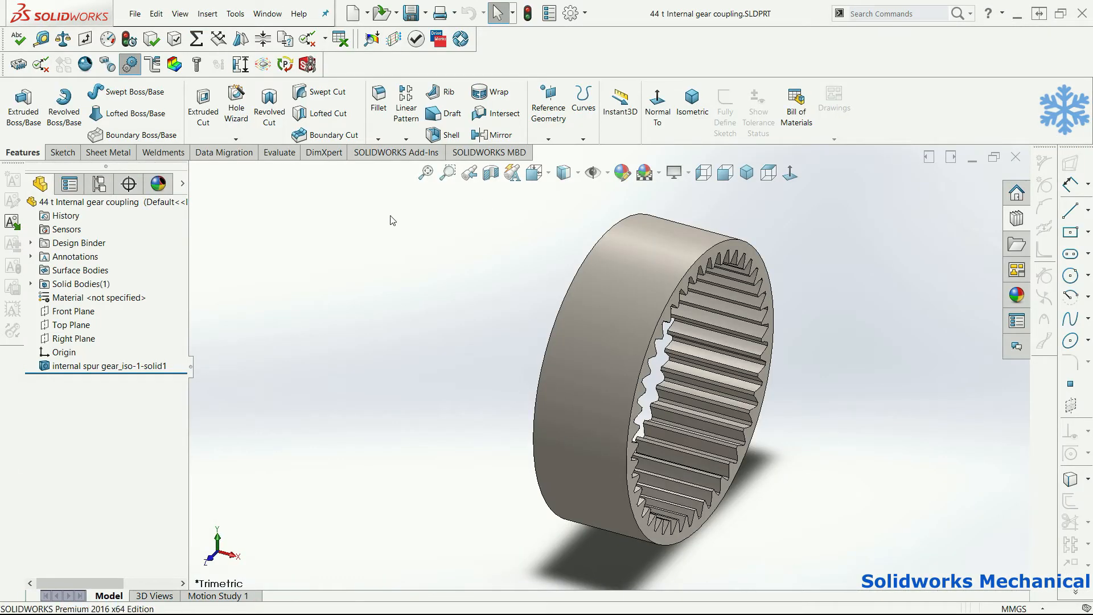
Start a Revolved Boss/Base and open its profile sketch on the Front Plane with the reference planes displayed.
{"action": "left_click", "coordinate": [63, 103]}
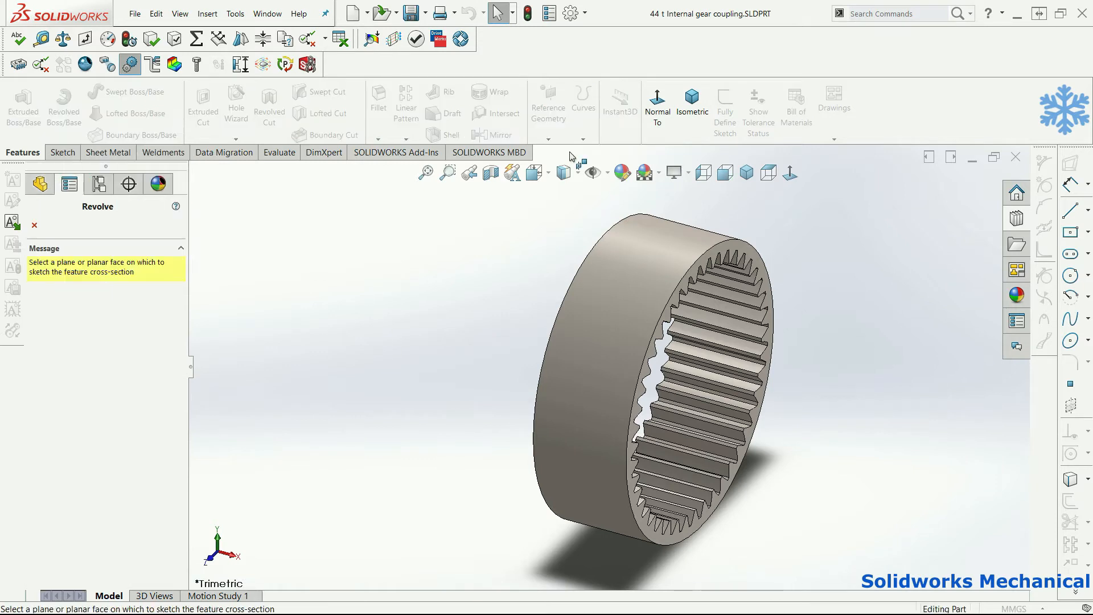
{"action": "left_click", "coordinate": [607, 172]}
{"action": "left_click", "coordinate": [617, 194]}
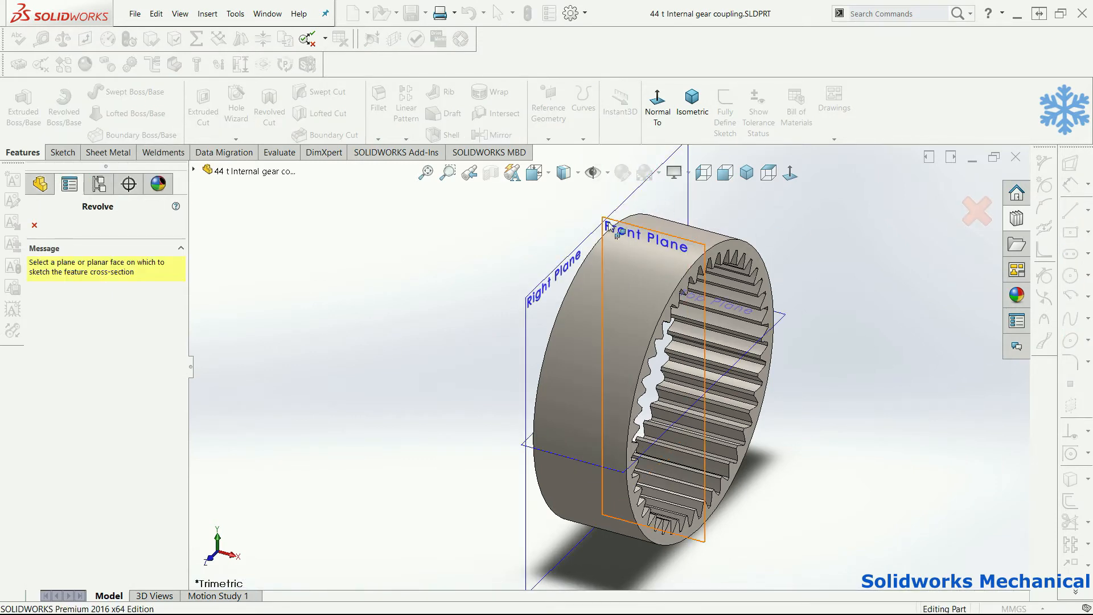
{"action": "left_click", "coordinate": [654, 226]}
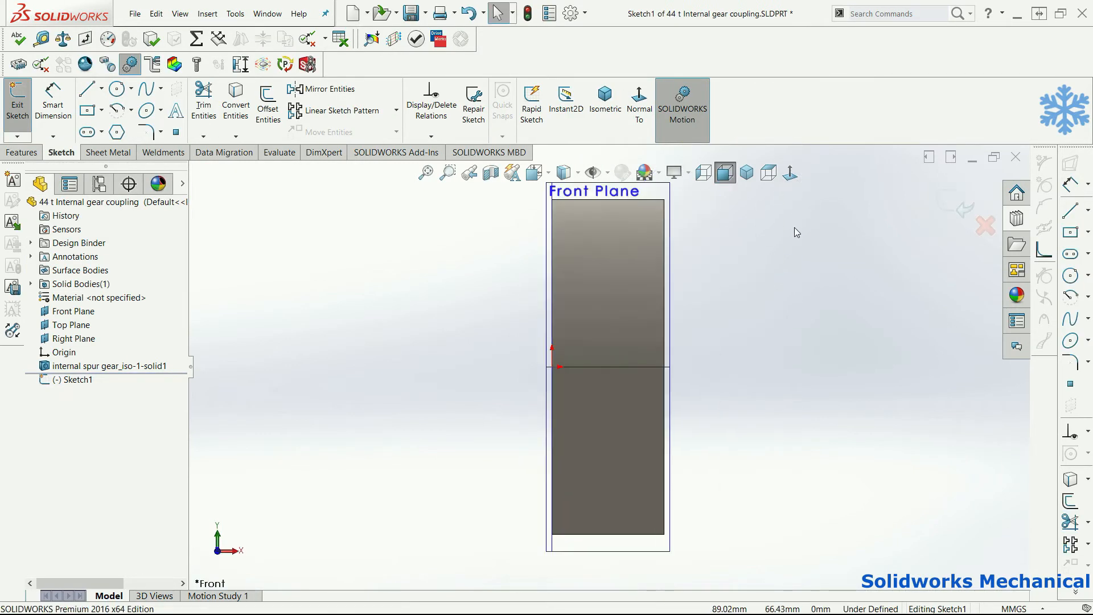
Sketch the profile's outer lines beside and above the ring: a short vertical, a small step, a tall vertical and a horizontal upper edge.
{"action": "left_click", "coordinate": [86, 90]}
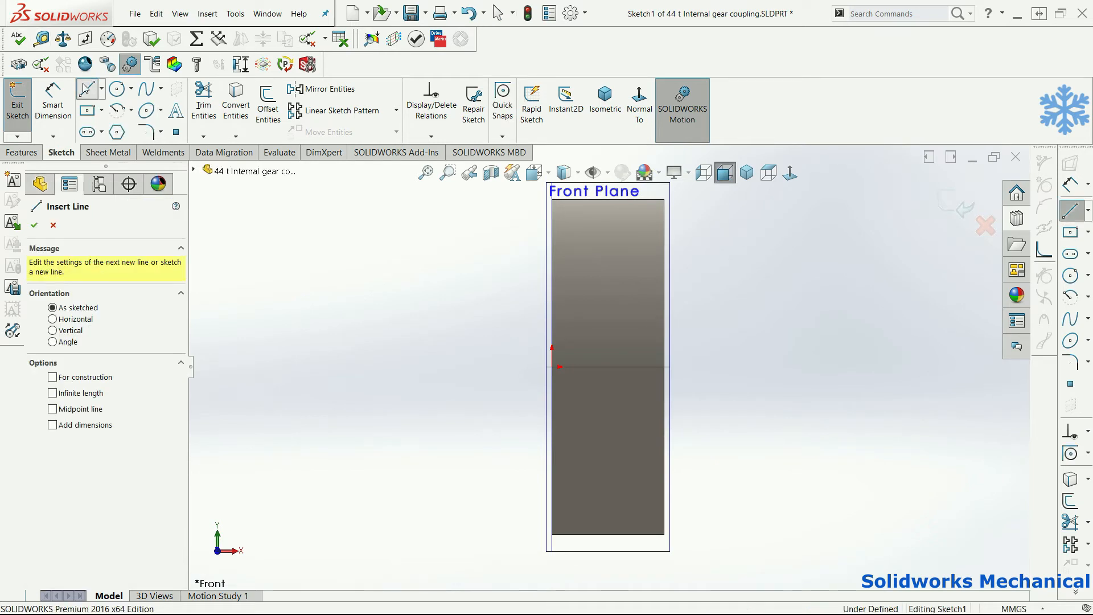
{"action": "left_click_drag", "start_coordinate": [463, 342], "coordinate": [463, 296]}
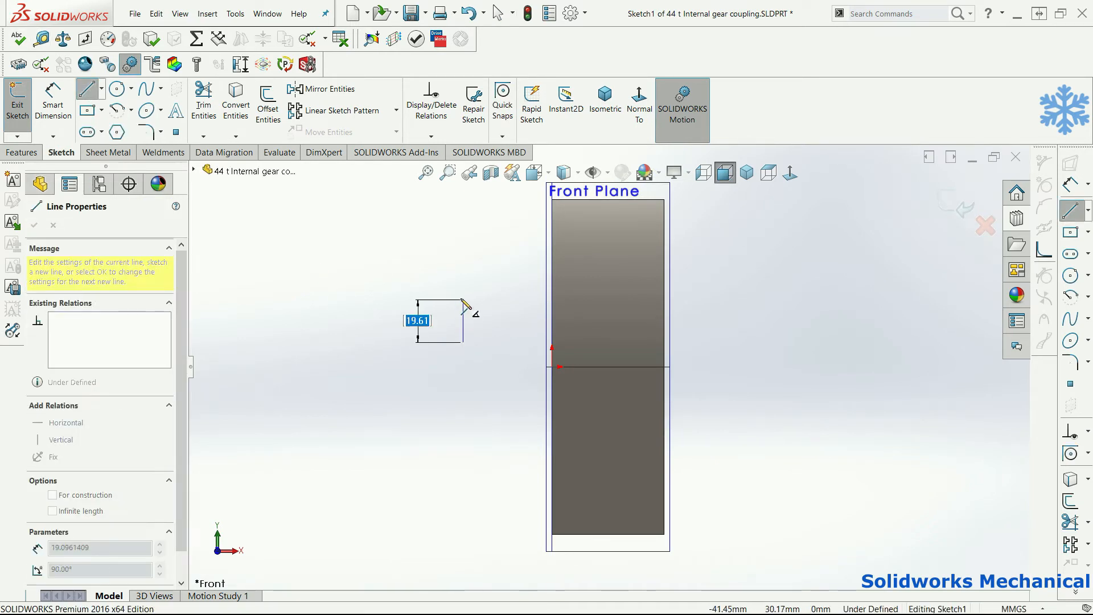
{"action": "left_click", "coordinate": [463, 296]}
{"action": "left_click", "coordinate": [493, 296]}
{"action": "key", "text": "z"}
{"action": "left_click", "coordinate": [528, 212]}
{"action": "left_click", "coordinate": [649, 212]}
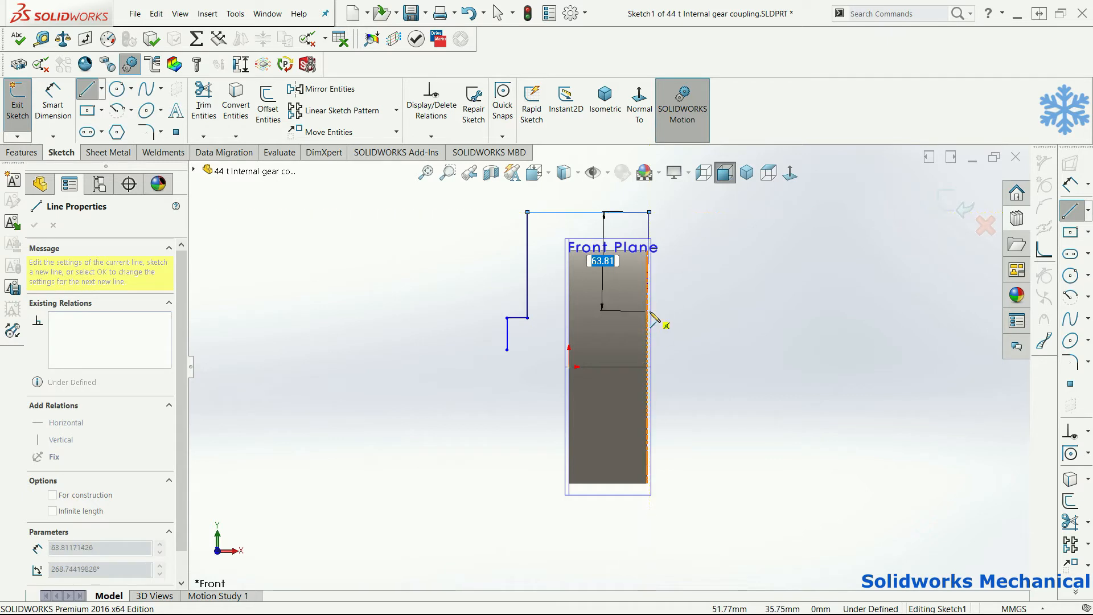
Close the profile along the ring's far end face, back across the ring and down to the lower step, trimming the overhanging line end.
{"action": "scroll", "coordinate": [653, 271], "scroll_direction": "down", "scroll_amount": 5}
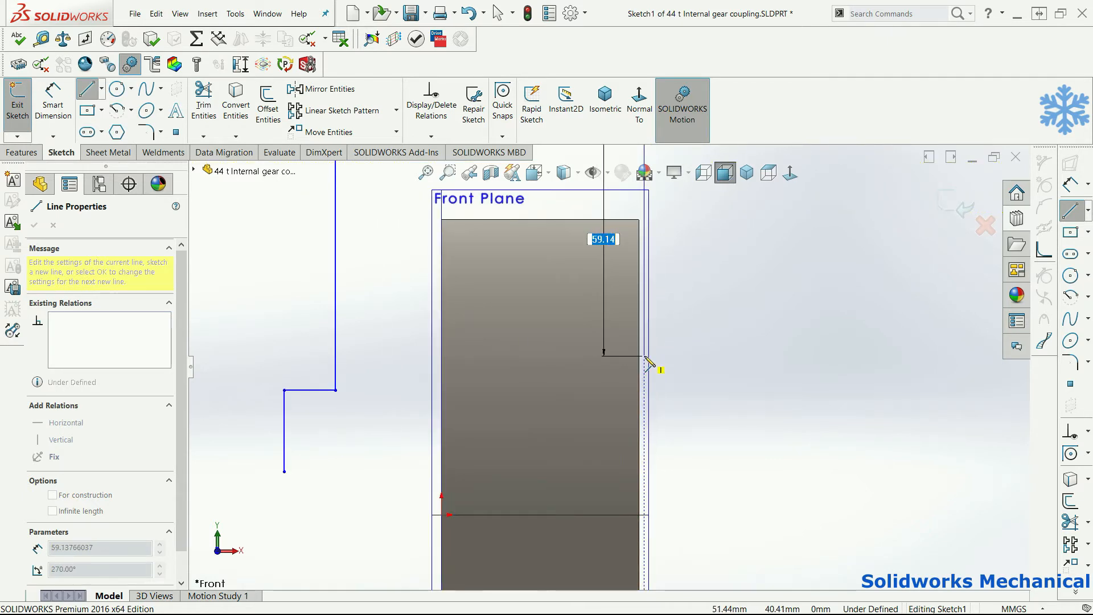
{"action": "left_click", "coordinate": [640, 281]}
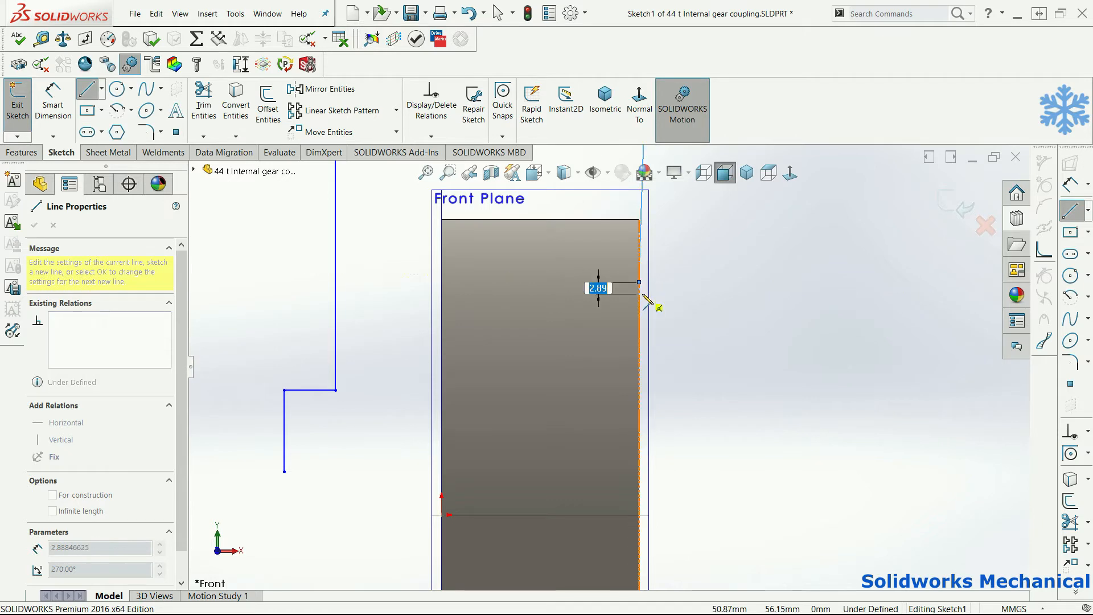
{"action": "left_click", "coordinate": [429, 277]}
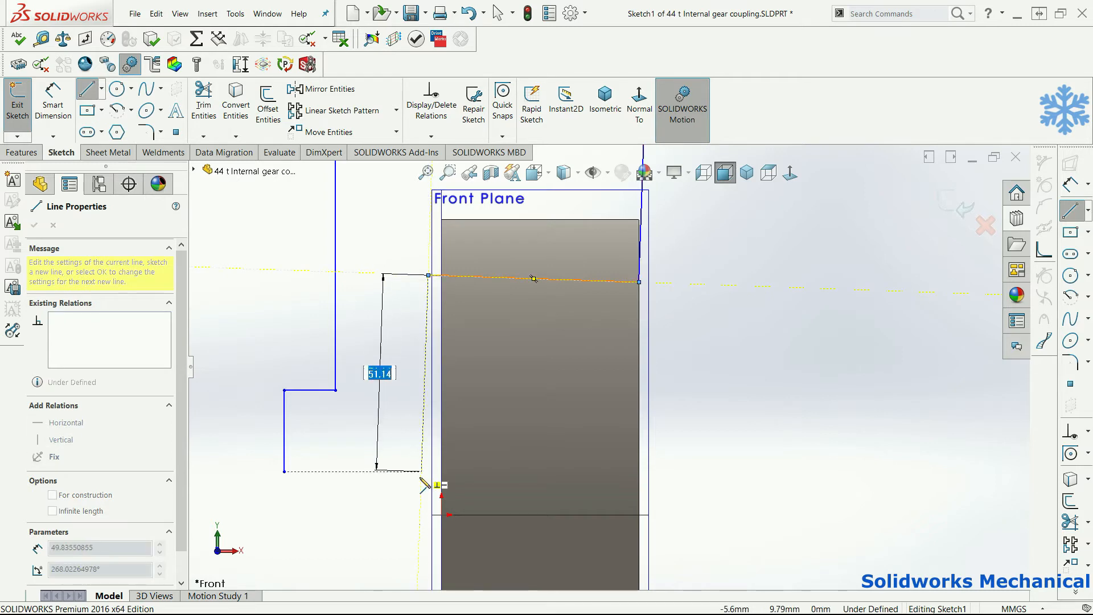
{"action": "left_click", "coordinate": [429, 461]}
{"action": "left_click", "coordinate": [284, 462]}
{"action": "left_click", "coordinate": [203, 98]}
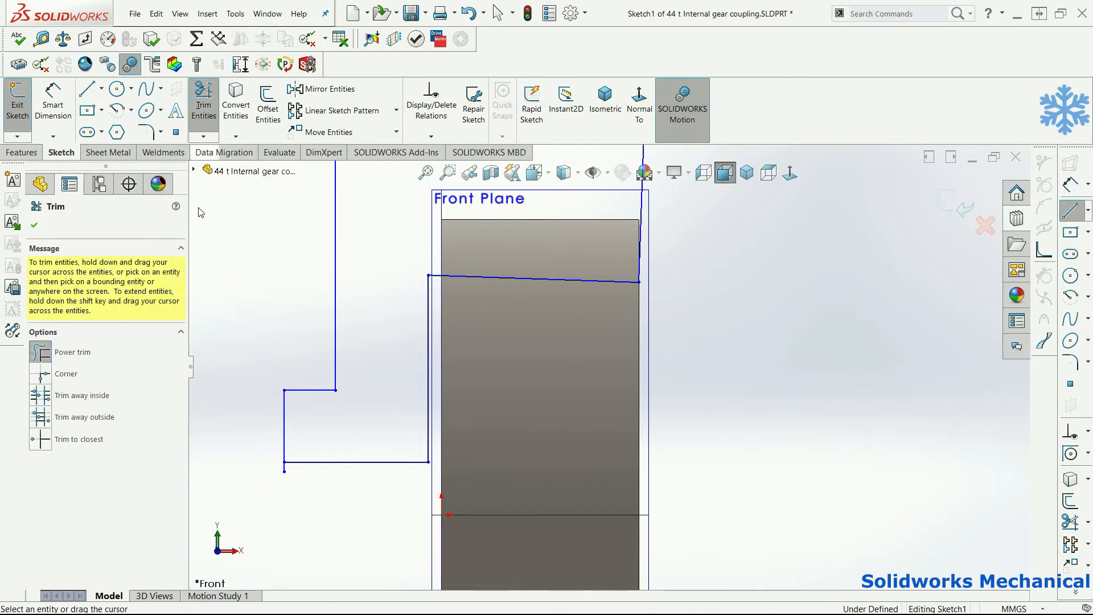
{"action": "left_click", "coordinate": [12, 222]}
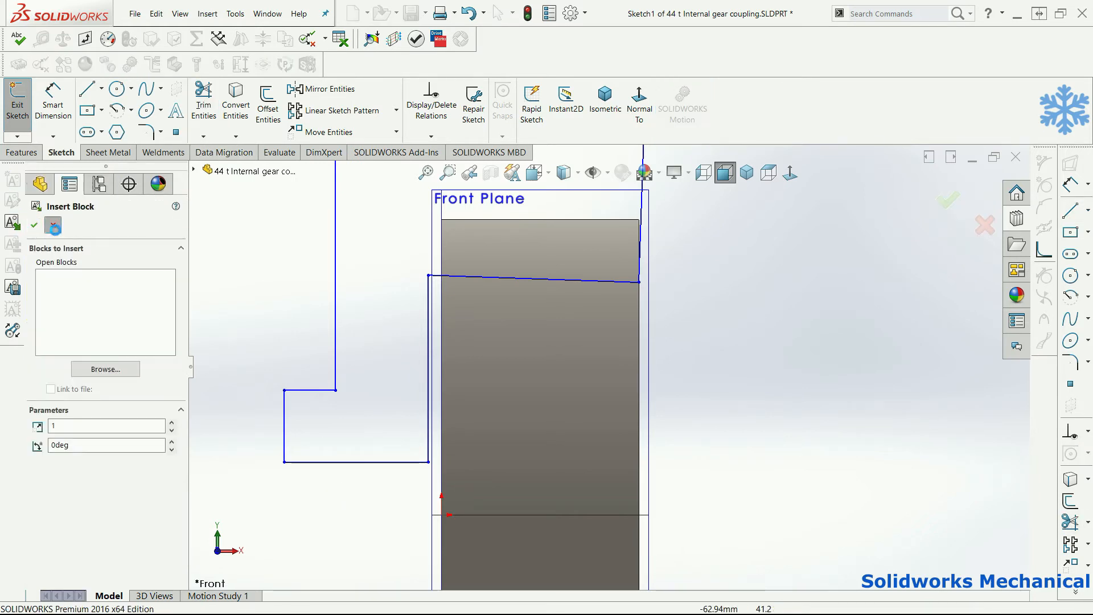
{"action": "left_click", "coordinate": [34, 225]}
Add a Horizontal relation to the slanted profile line crossing the gear ring.
{"action": "left_click", "coordinate": [495, 278]}
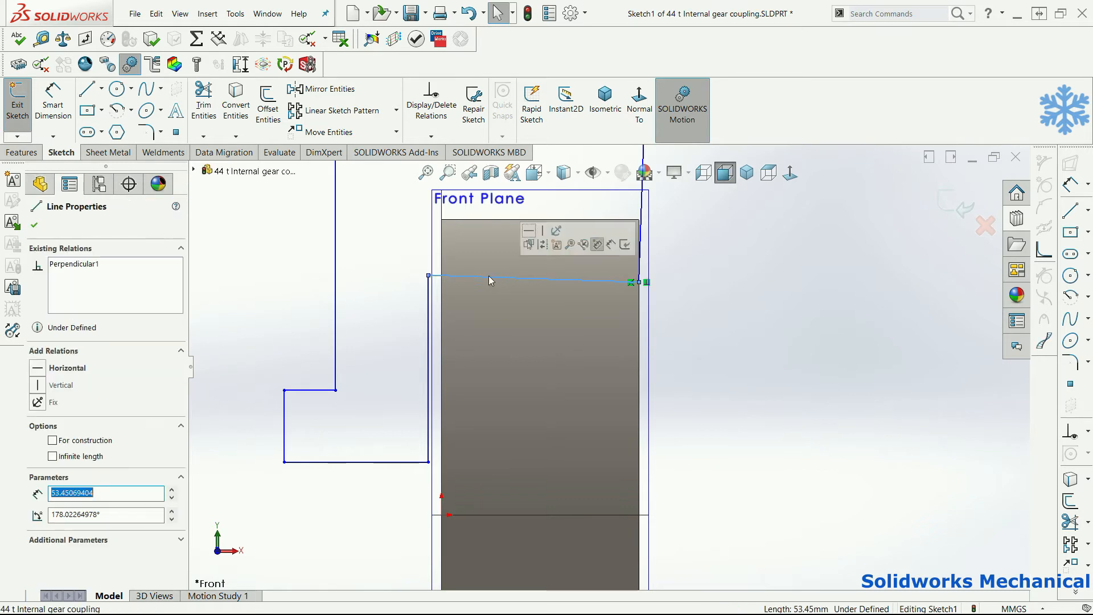
{"action": "left_click", "coordinate": [37, 369]}
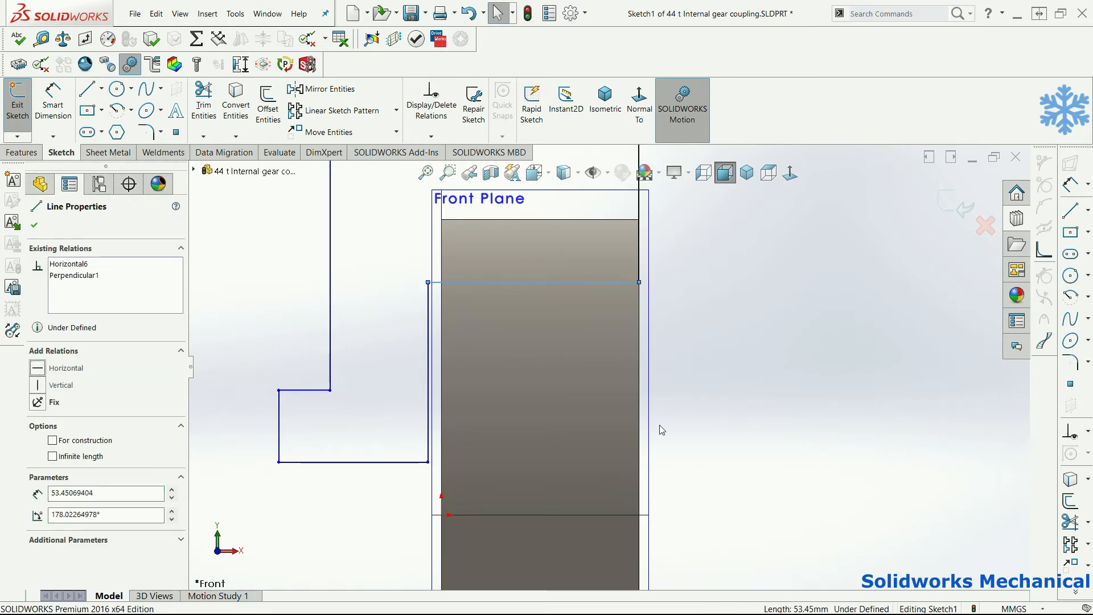
{"action": "left_click", "coordinate": [719, 443]}
Draw a 50 mm horizontal construction line along the gear axis from the origin to the ring's far end face.
{"action": "right_click_drag", "start_coordinate": [669, 577], "coordinate": [803, 316]}
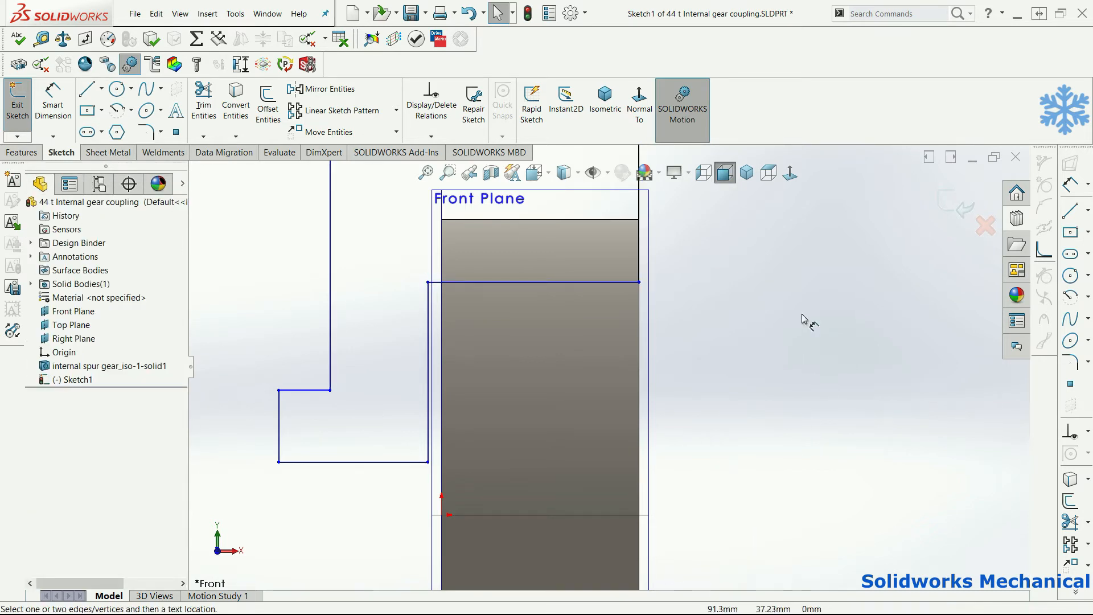
{"action": "scroll", "coordinate": [665, 430], "scroll_direction": "up", "scroll_amount": 1}
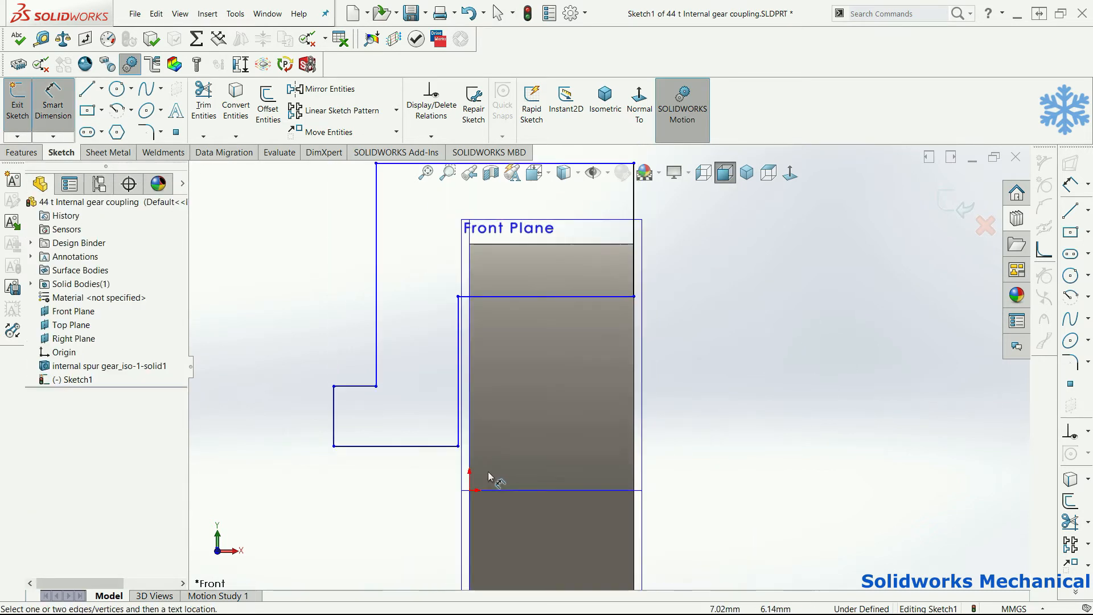
{"action": "left_click", "coordinate": [87, 89]}
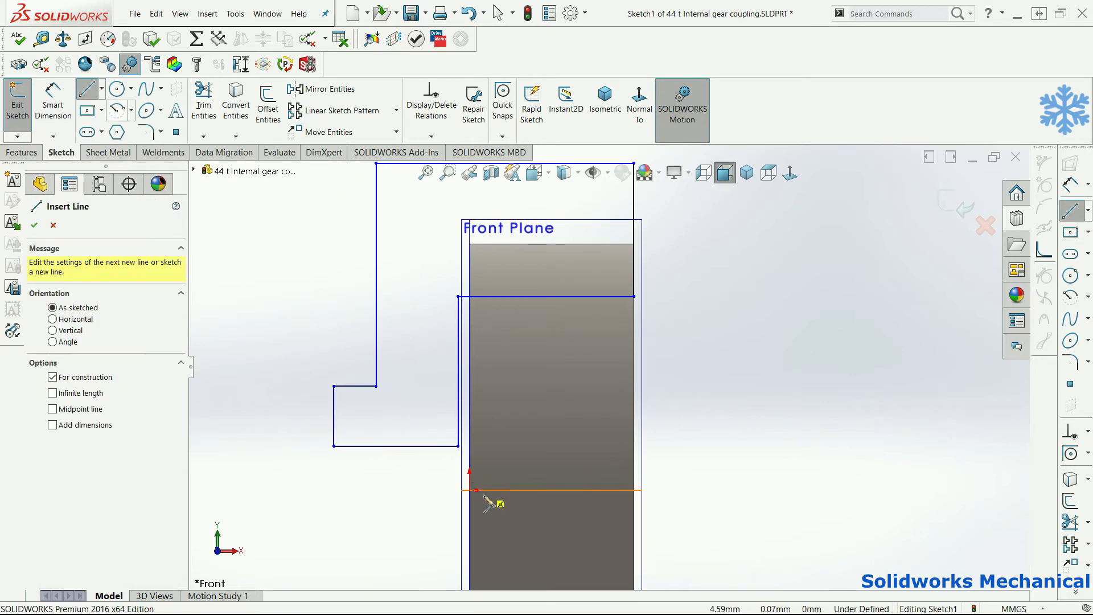
{"action": "left_click", "coordinate": [471, 490]}
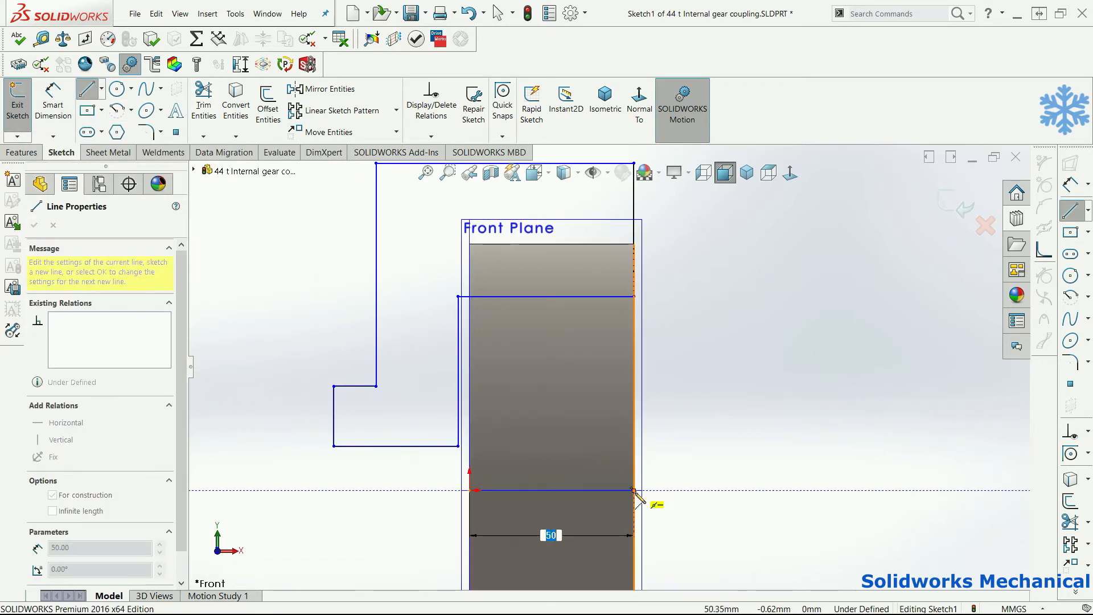
{"action": "left_click", "coordinate": [634, 490]}
Dimension the profile's lowest edge 10 mm above the construction line.
{"action": "right_click_drag", "start_coordinate": [735, 536], "coordinate": [721, 333]}
{"action": "left_click", "coordinate": [520, 490]}
{"action": "left_click", "coordinate": [412, 446]}
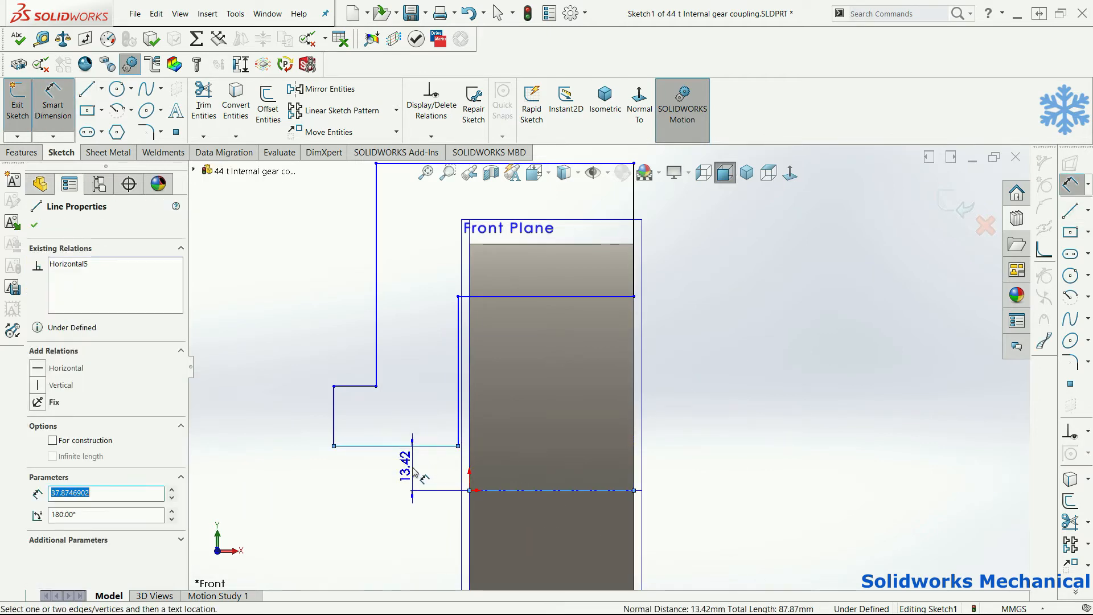
{"action": "left_click", "coordinate": [415, 474]}
{"action": "type", "text": "10"}
{"action": "key", "text": "Return"}
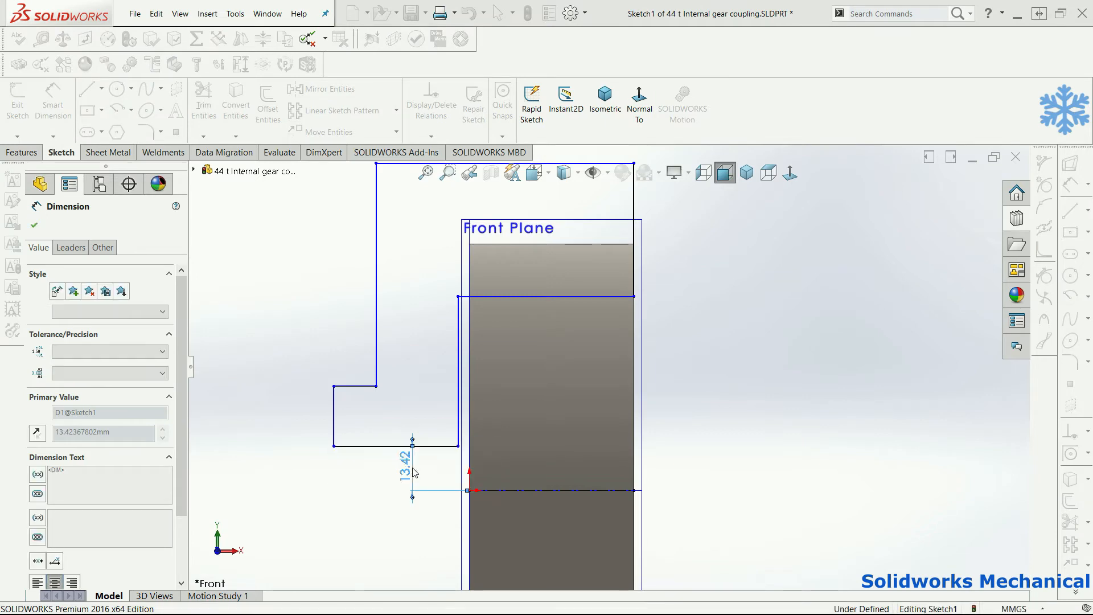
Dimension the inner vertical edge of the profile 10 mm away from the ring's near end face.
{"action": "left_click", "coordinate": [470, 327]}
{"action": "left_click", "coordinate": [458, 342]}
{"action": "left_click", "coordinate": [446, 345]}
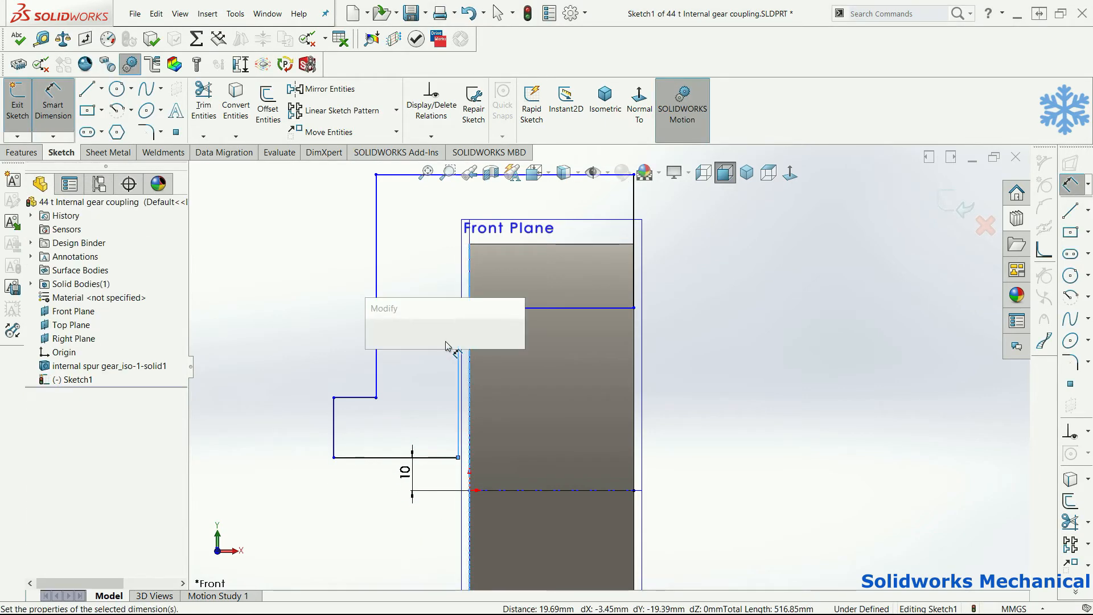
{"action": "type", "text": "10"}
{"action": "key", "text": "Return"}
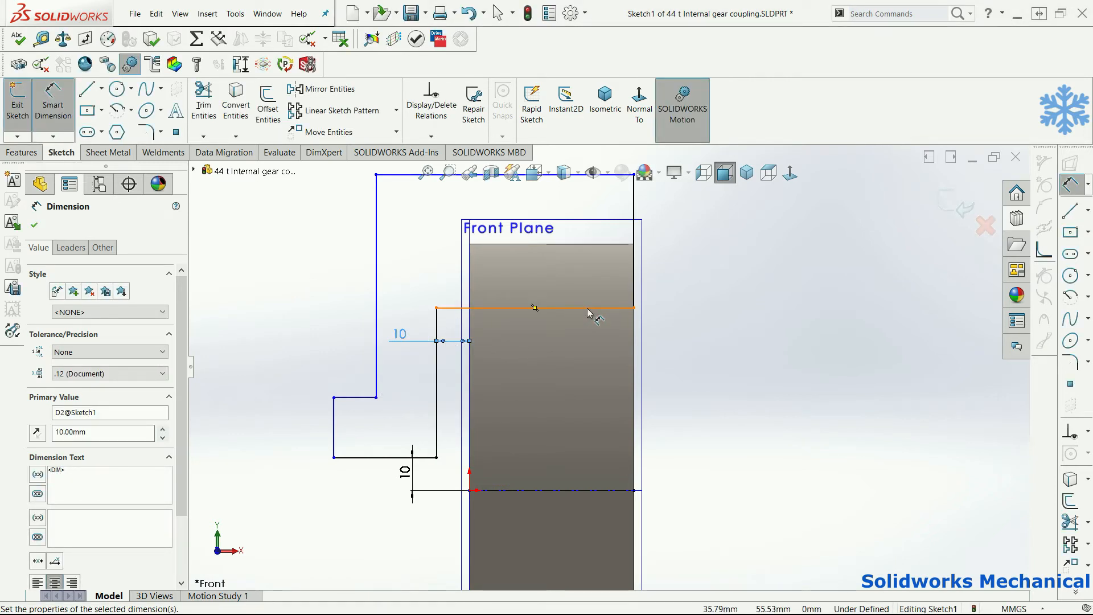
Dimension the profile's uppermost edge 100 mm above the construction line.
{"action": "scroll", "coordinate": [604, 195], "scroll_direction": "up", "scroll_amount": 1}
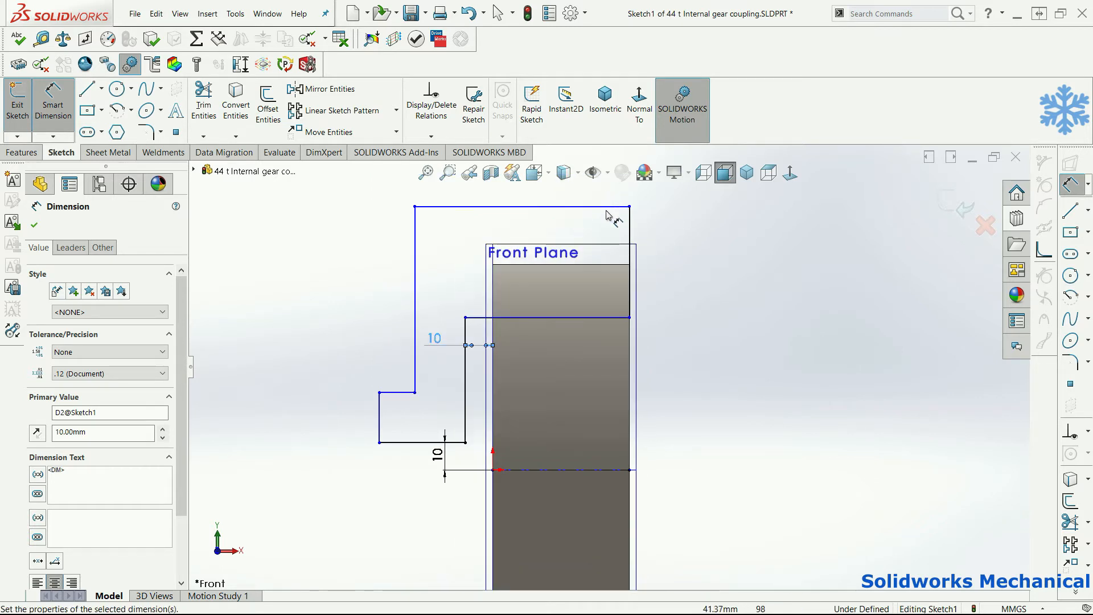
{"action": "left_click", "coordinate": [605, 208]}
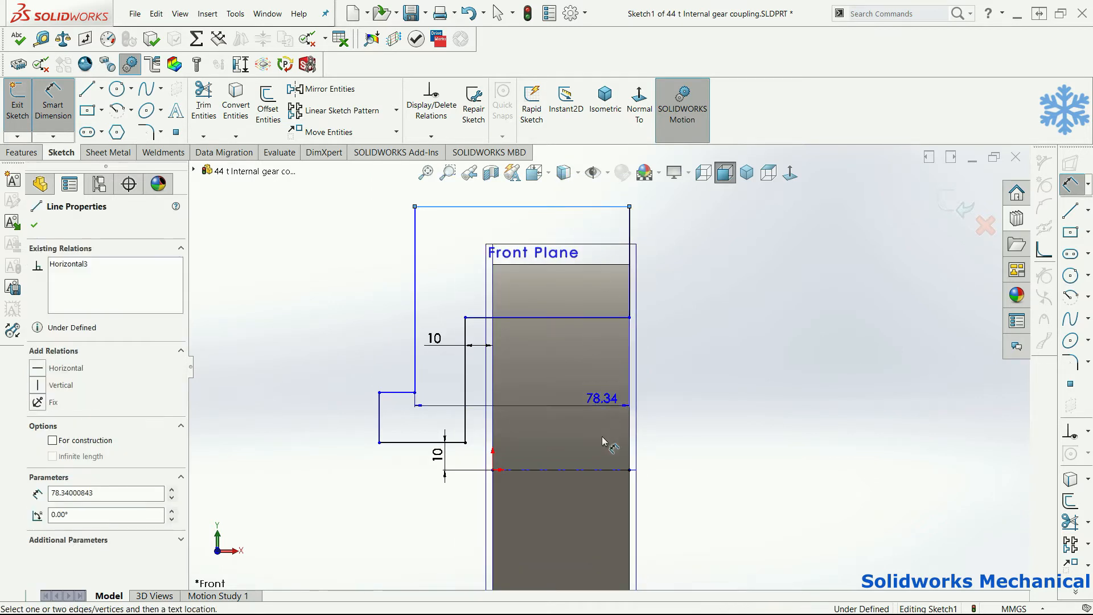
{"action": "left_click", "coordinate": [691, 439]}
{"action": "type", "text": "100"}
{"action": "key", "text": "Return"}
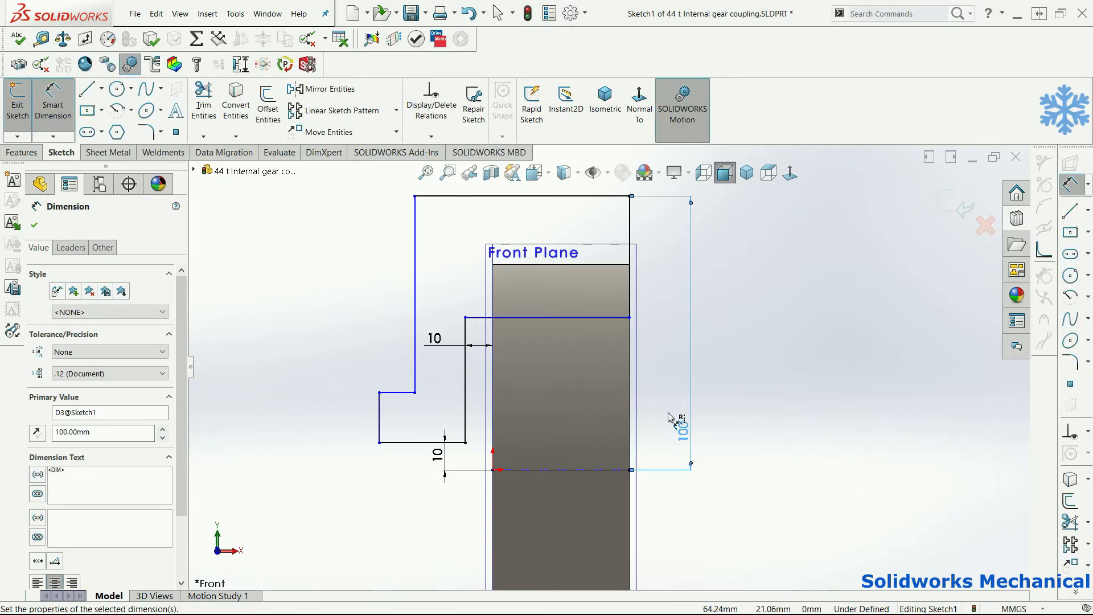
Set the length of the profile's uppermost horizontal edge to 110 mm.
{"action": "scroll", "coordinate": [465, 221], "scroll_direction": "up", "scroll_amount": 1}
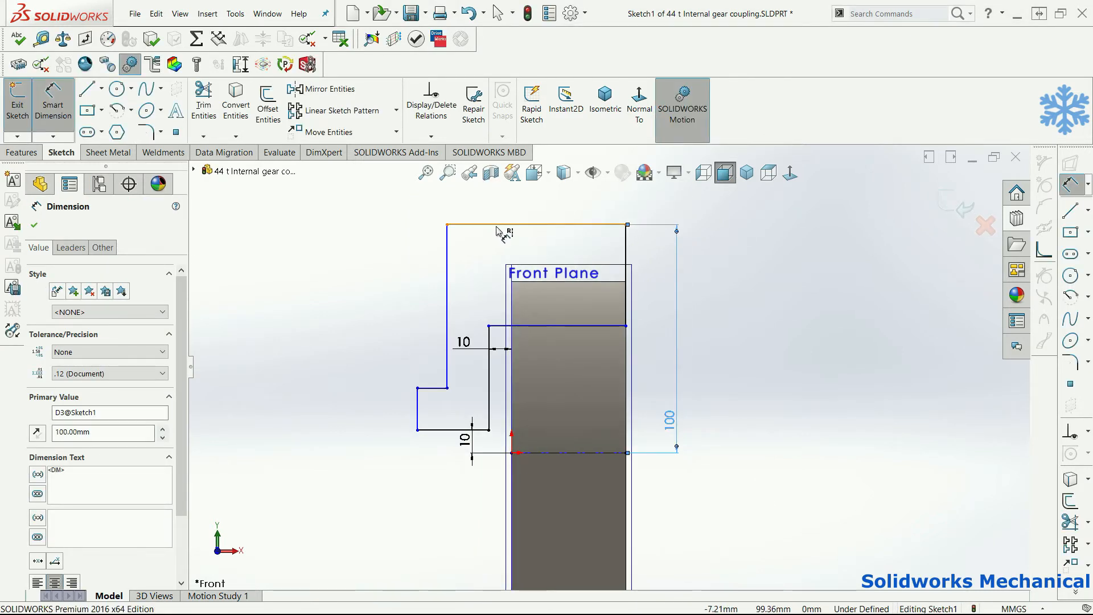
{"action": "left_click", "coordinate": [498, 226]}
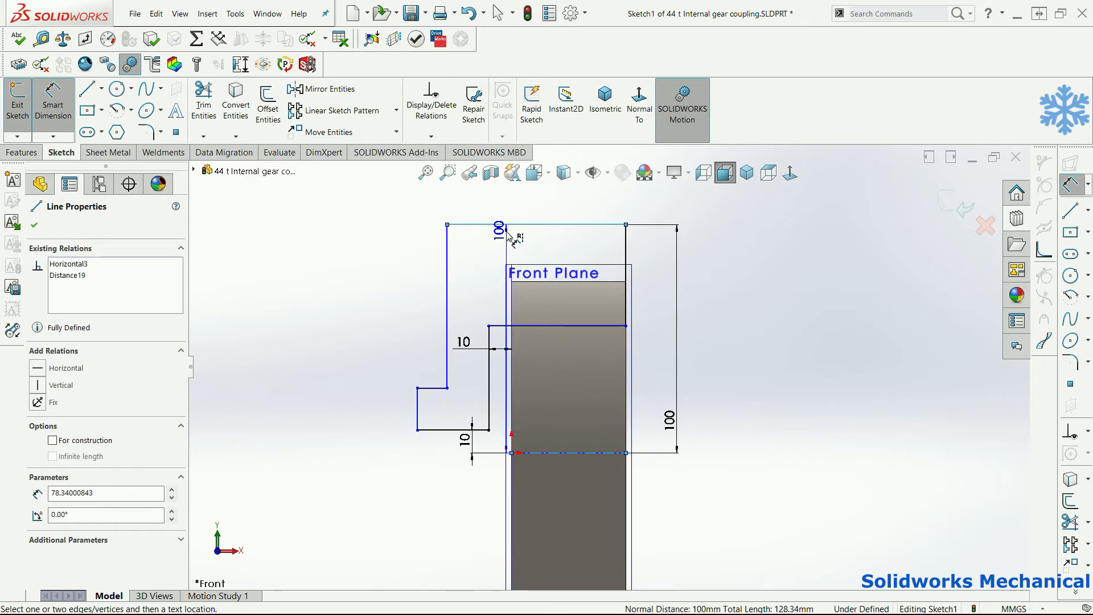
{"action": "key", "text": "Escape"}
{"action": "left_click", "coordinate": [506, 222]}
{"action": "type", "text": "110"}
{"action": "key", "text": "Return"}
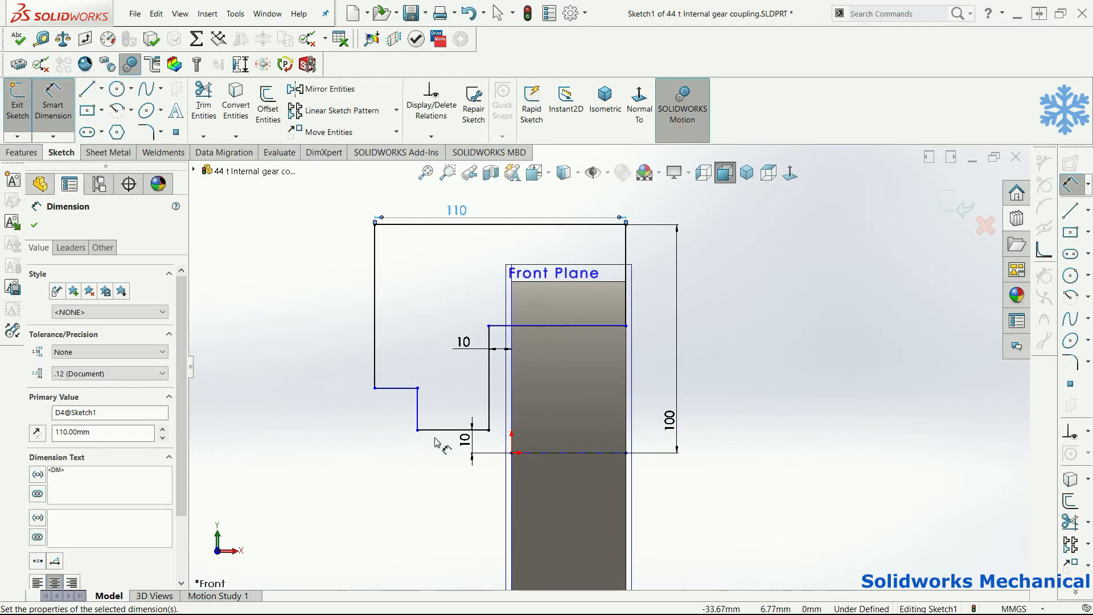
{"action": "key", "text": "Escape"}
Move the short lower vertical edge outward beyond the tall edge and set the small horizontal step to 10 mm.
{"action": "left_click", "coordinate": [421, 430]}
{"action": "left_click_drag", "start_coordinate": [417, 425], "coordinate": [340, 429]}
{"action": "right_click_drag", "start_coordinate": [360, 422], "coordinate": [370, 393]}
{"action": "left_click", "coordinate": [369, 388]}
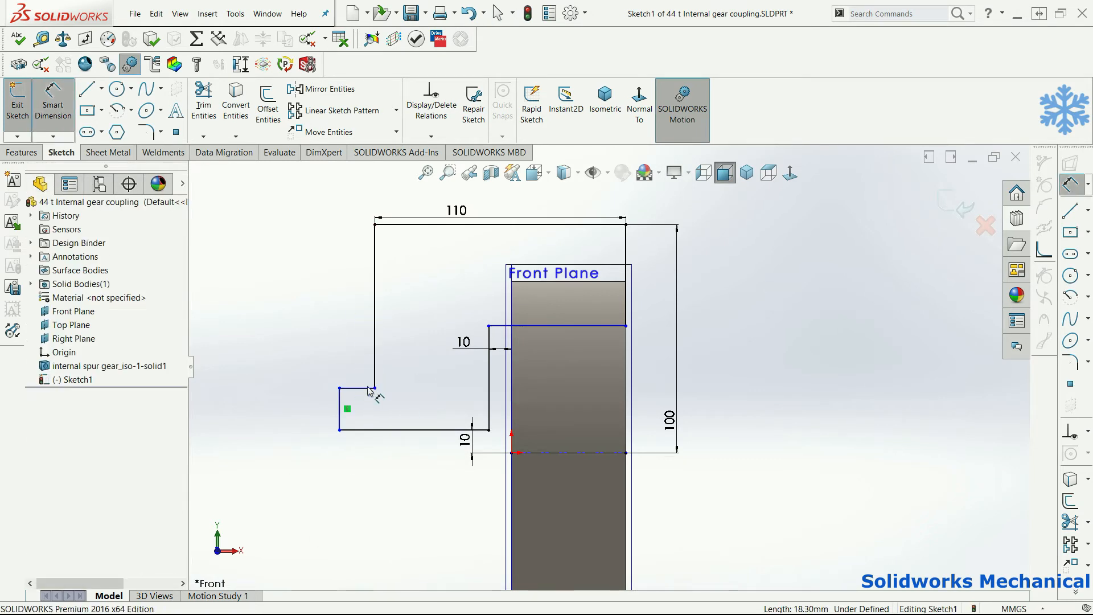
{"action": "left_click", "coordinate": [361, 388]}
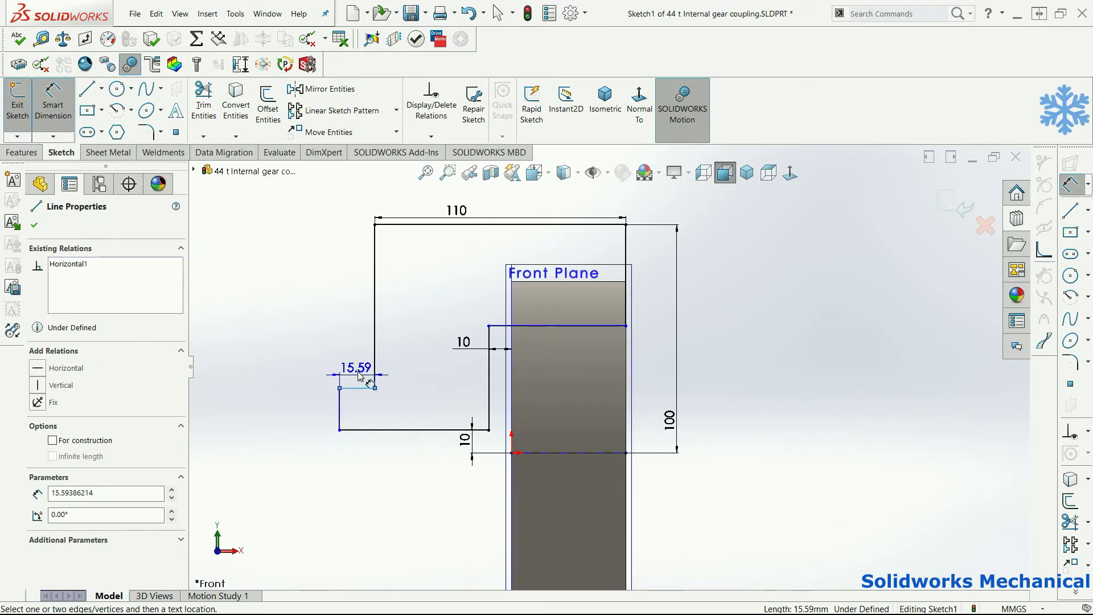
{"action": "left_click", "coordinate": [357, 376]}
{"action": "type", "text": "10"}
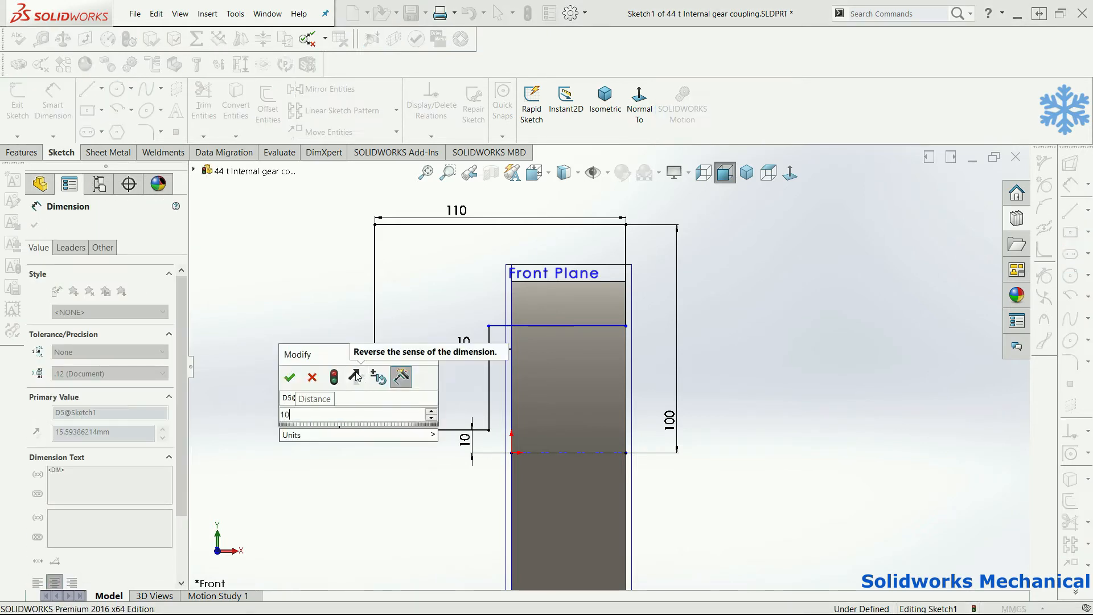
{"action": "key", "text": "Return"}
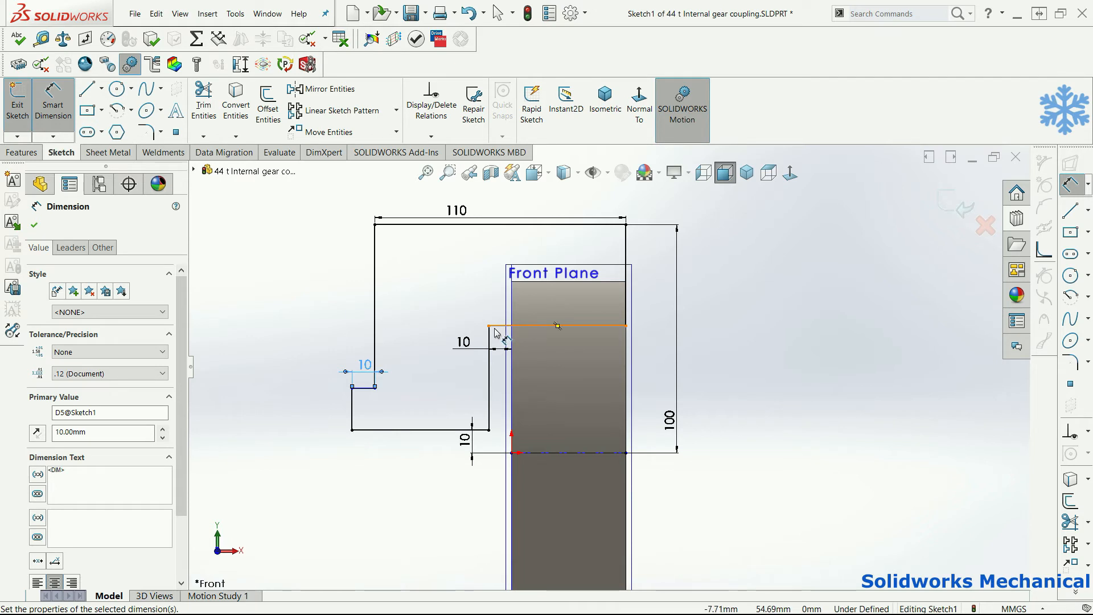
{"action": "left_click", "coordinate": [513, 327]}
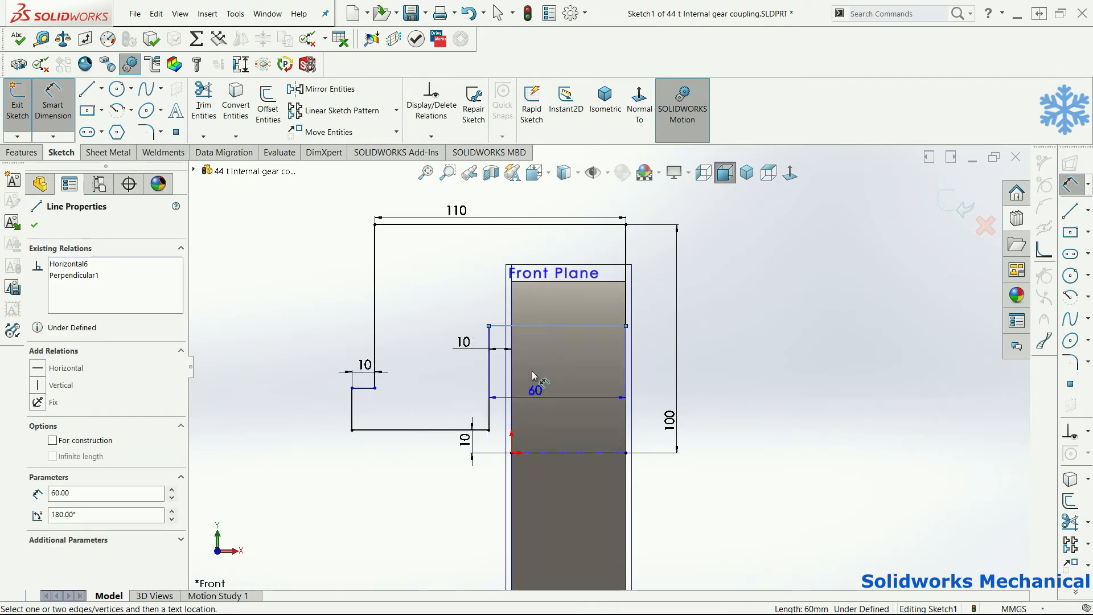
{"action": "scroll", "coordinate": [533, 380], "scroll_direction": "down", "scroll_amount": 4}
{"action": "key", "text": "Escape"}
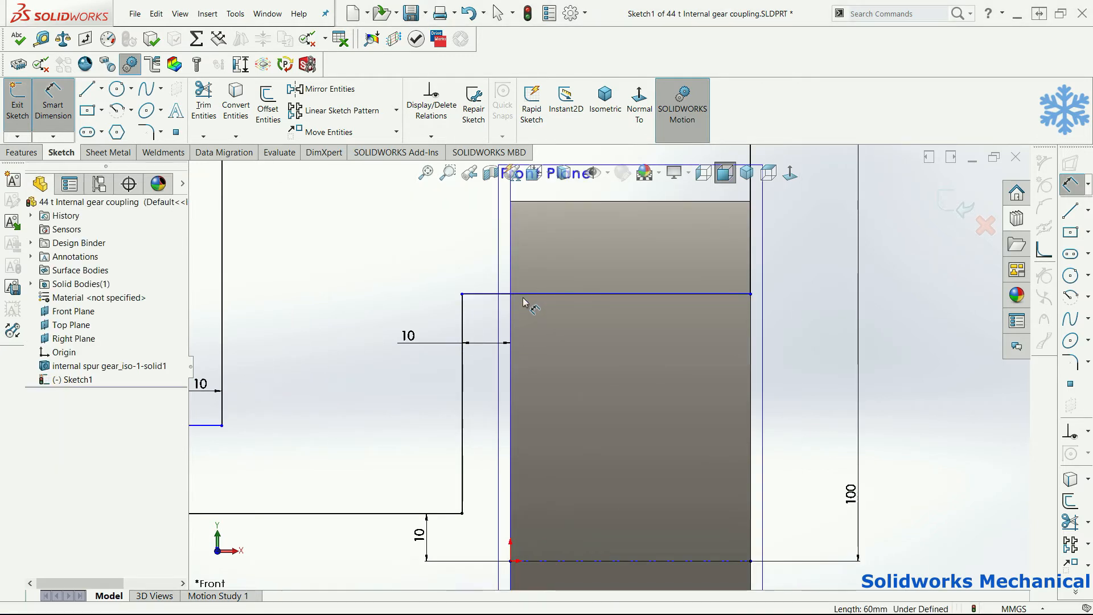
Draw a short vertical line down the ring's near end face, continued by a line about 50 mm long across to its far face.
{"action": "left_click", "coordinate": [88, 90]}
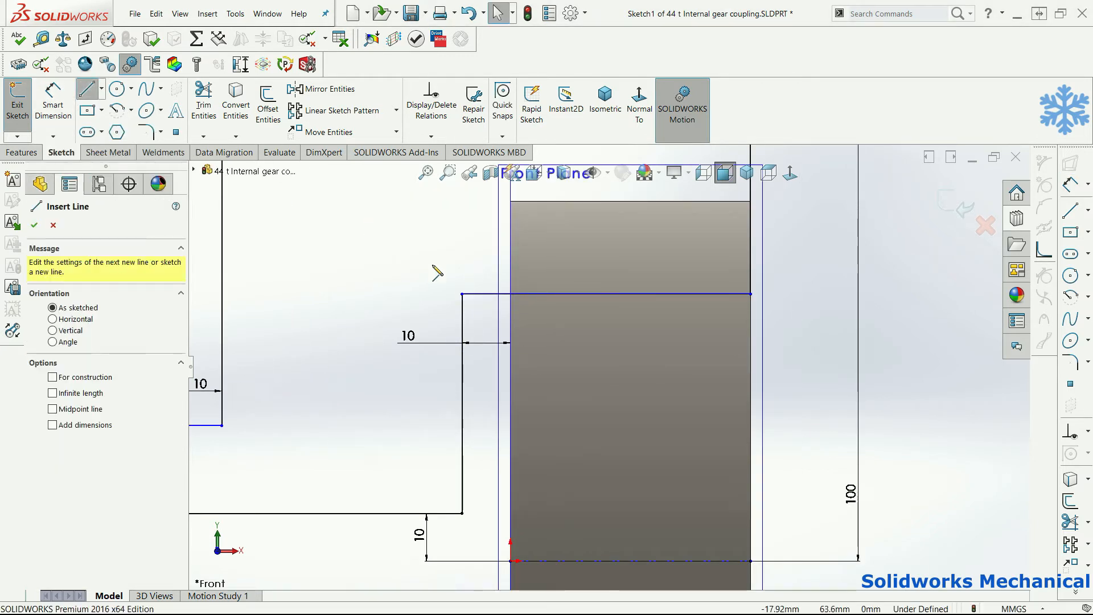
{"action": "left_click", "coordinate": [510, 294]}
{"action": "left_click", "coordinate": [510, 317]}
{"action": "left_click", "coordinate": [751, 317]}
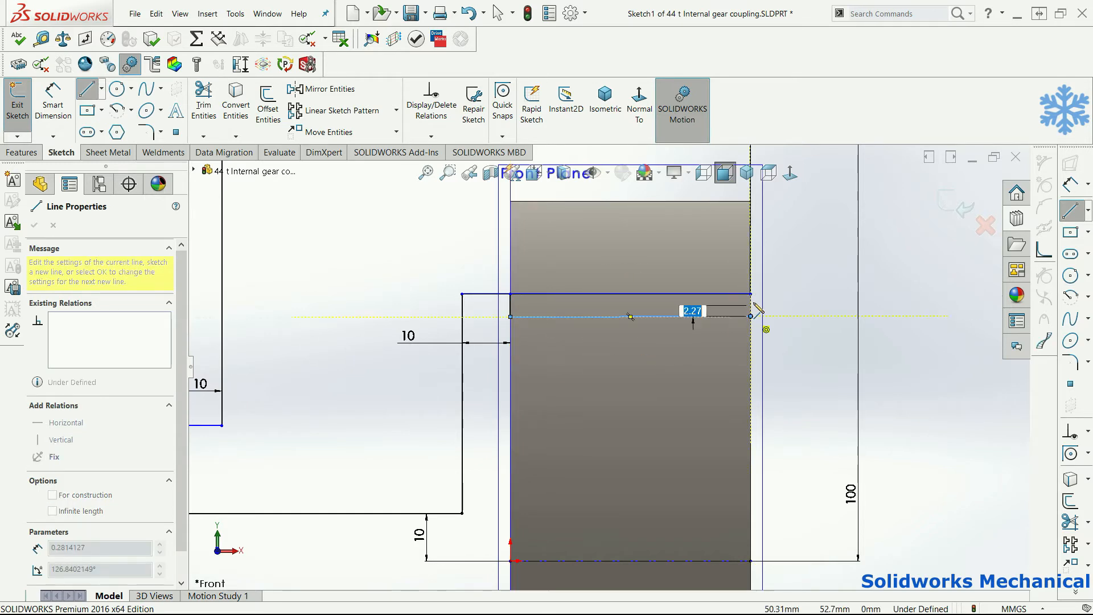
{"action": "key", "text": "Escape"}
Lower the profile's existing horizontal edge slightly and trim away the part of it that spans the ring.
{"action": "left_click_drag", "start_coordinate": [752, 294], "coordinate": [752, 311]}
{"action": "key", "text": "Escape"}
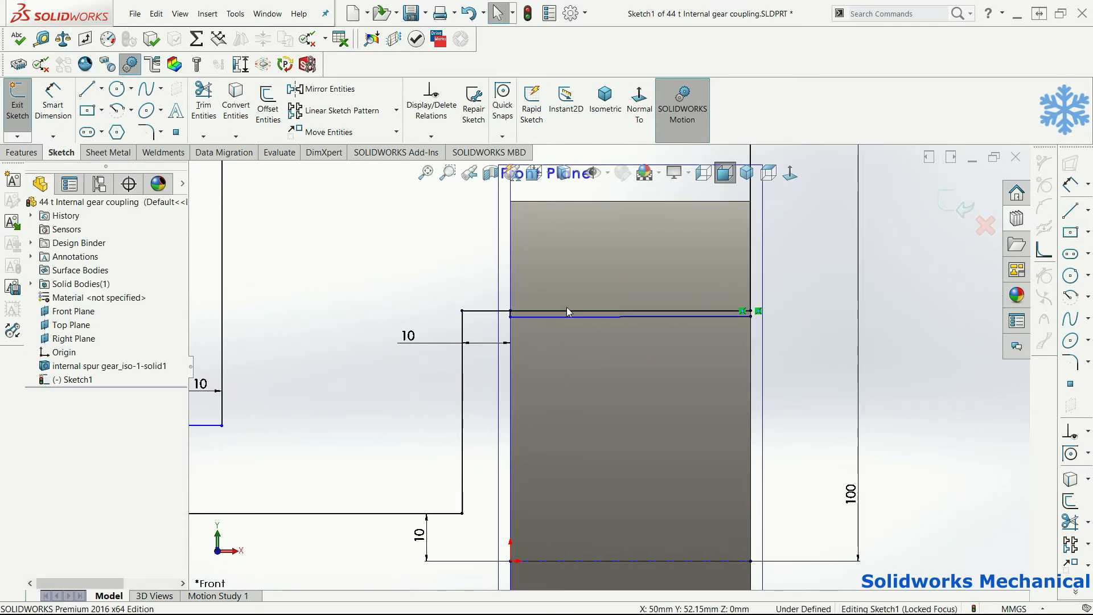
{"action": "left_click", "coordinate": [214, 109]}
{"action": "scroll", "coordinate": [501, 330], "scroll_direction": "down", "scroll_amount": 5}
{"action": "left_click_drag", "start_coordinate": [581, 261], "coordinate": [581, 263]}
{"action": "scroll", "coordinate": [805, 309], "scroll_direction": "up", "scroll_amount": 6}
{"action": "key", "text": "Escape"}
Delete the leftover point at the ring's far face and join the new line's end to the lower end of the vertical edge.
{"action": "scroll", "coordinate": [776, 323], "scroll_direction": "down", "scroll_amount": 5}
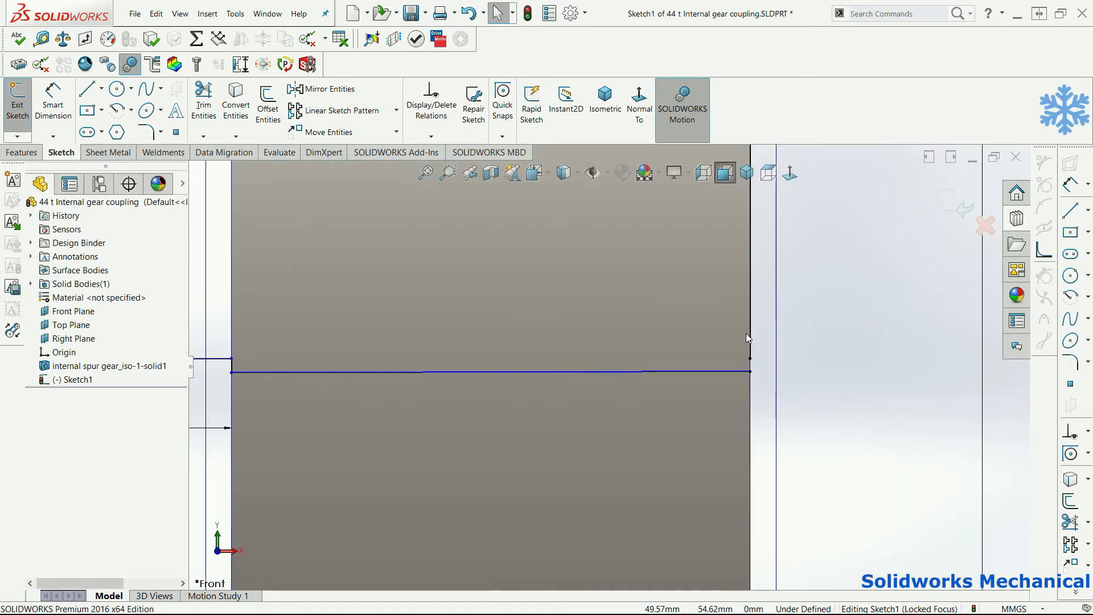
{"action": "scroll", "coordinate": [746, 333], "scroll_direction": "down", "scroll_amount": 4}
{"action": "left_click", "coordinate": [720, 393]}
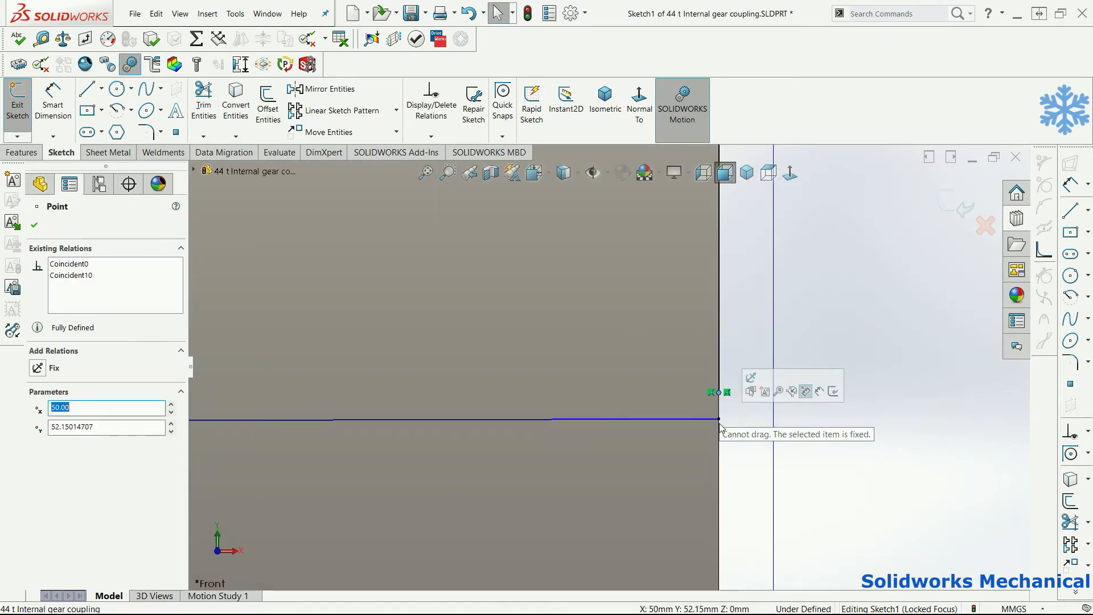
{"action": "left_click_drag", "start_coordinate": [719, 395], "coordinate": [722, 426]}
{"action": "left_click", "coordinate": [721, 427]}
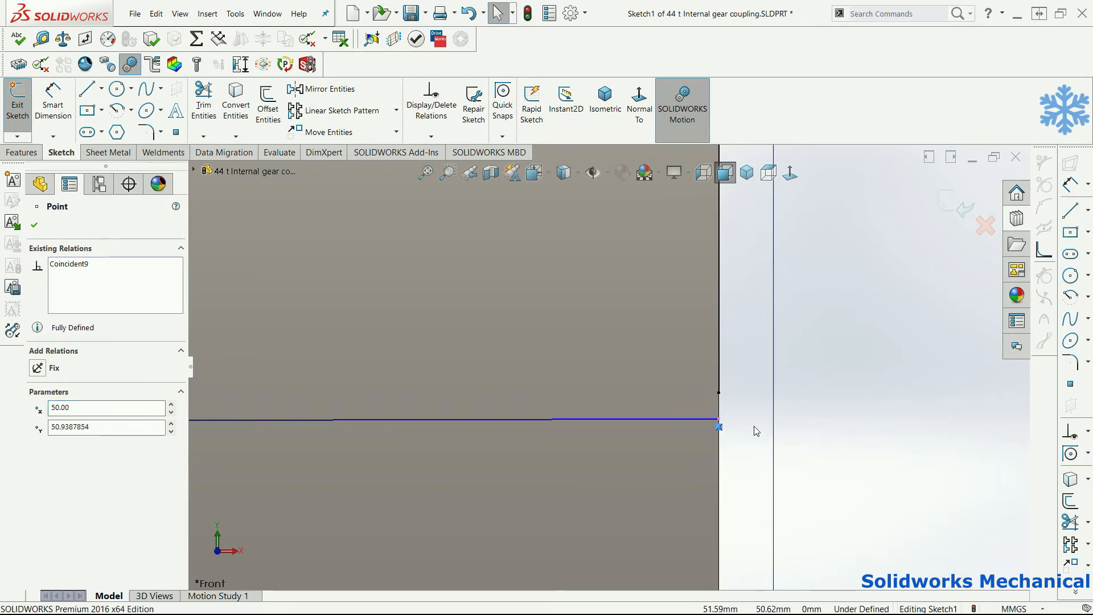
{"action": "key", "text": "Delete"}
{"action": "left_click_drag", "start_coordinate": [719, 420], "coordinate": [721, 393]}
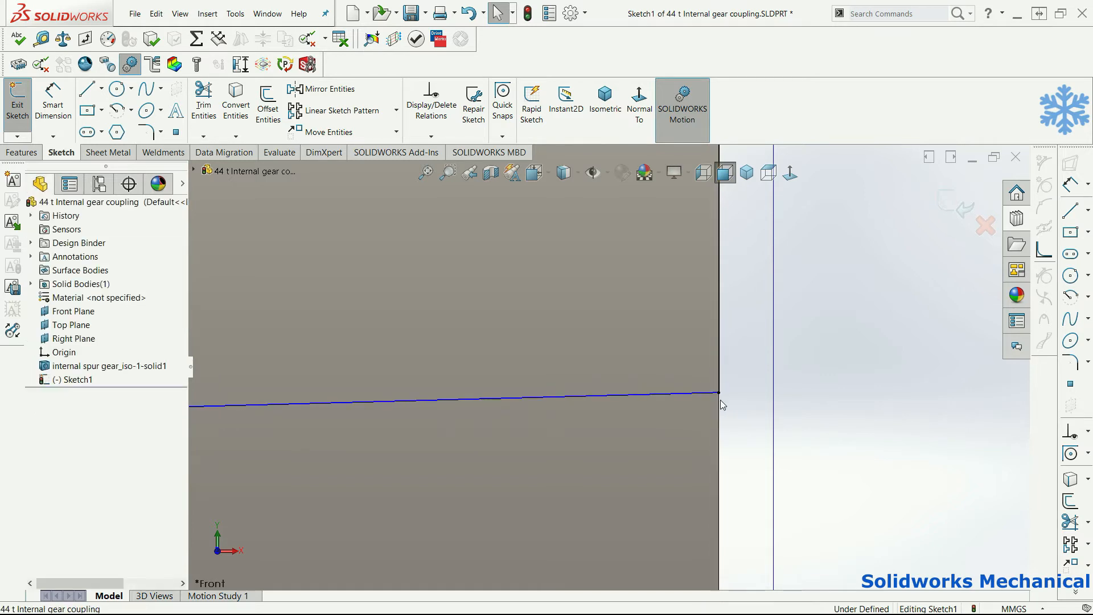
Raise the small step's upper edge to about 58 mm above the construction line and make the line across the ring horizontal.
{"action": "scroll", "coordinate": [385, 411], "scroll_direction": "up", "scroll_amount": 3}
{"action": "scroll", "coordinate": [374, 398], "scroll_direction": "up", "scroll_amount": 3}
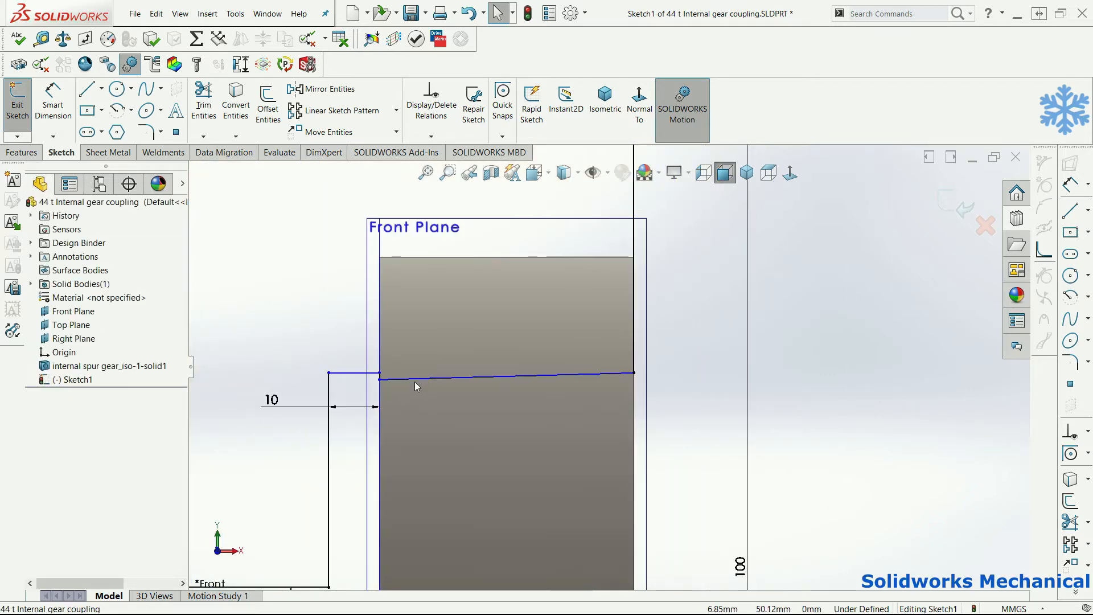
{"action": "left_click_drag", "start_coordinate": [367, 374], "coordinate": [367, 342]}
{"action": "left_click", "coordinate": [412, 379]}
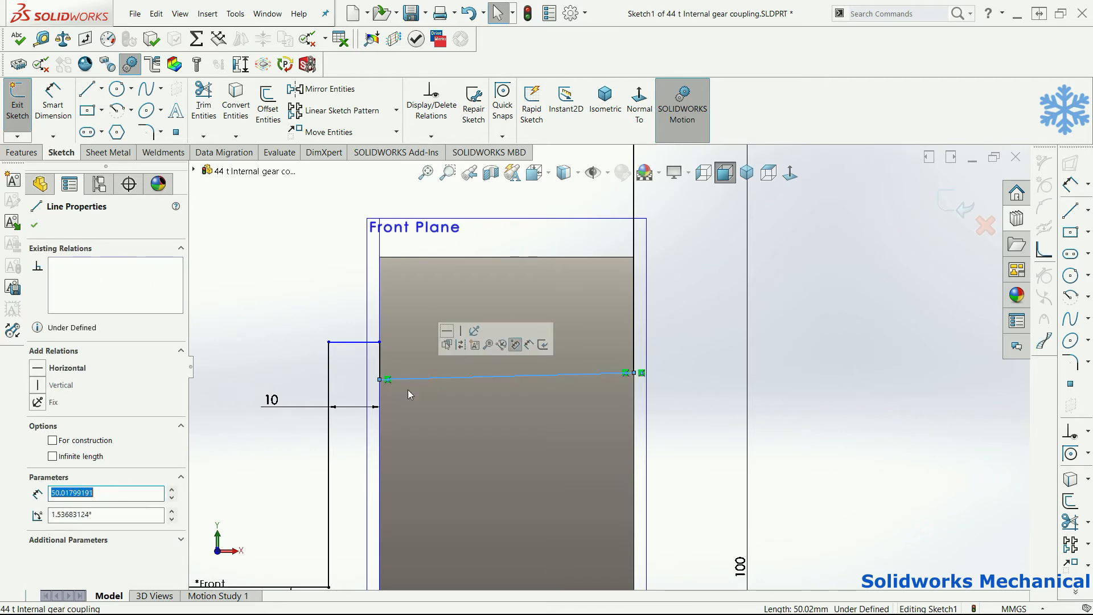
{"action": "left_click", "coordinate": [57, 369]}
{"action": "left_click", "coordinate": [712, 505]}
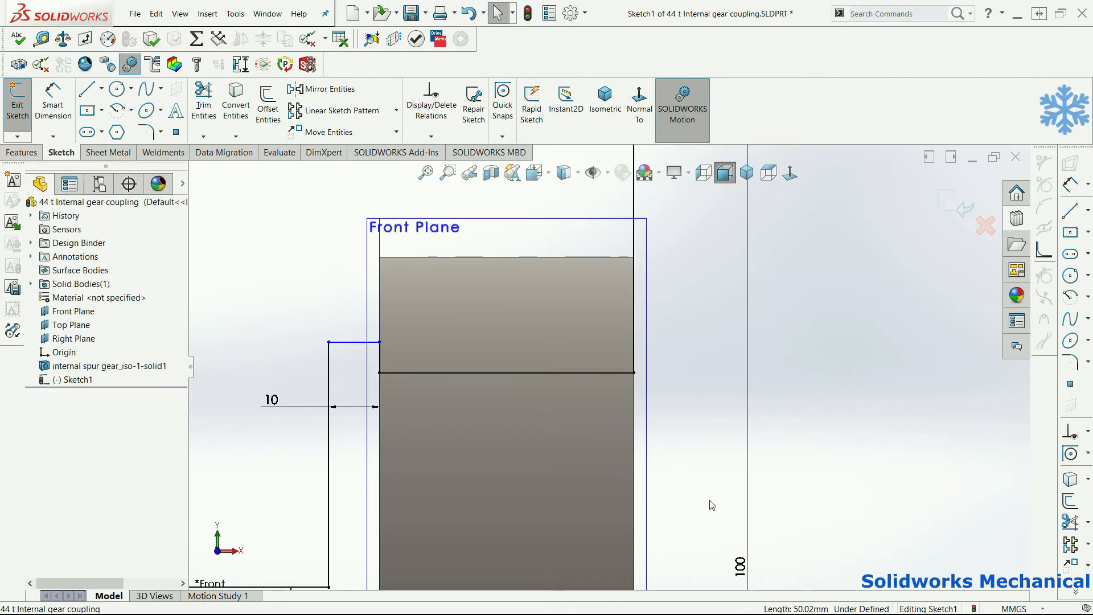
Dimension the corner of the small step at the ring's near face 145/2 mm above the construction line.
{"action": "right_click_drag", "start_coordinate": [709, 500], "coordinate": [703, 433]}
{"action": "scroll", "coordinate": [560, 379], "scroll_direction": "up", "scroll_amount": 2}
{"action": "middle_click_drag", "start_coordinate": [558, 379], "coordinate": [532, 382]}
{"action": "scroll", "coordinate": [555, 390], "scroll_direction": "up", "scroll_amount": 1}
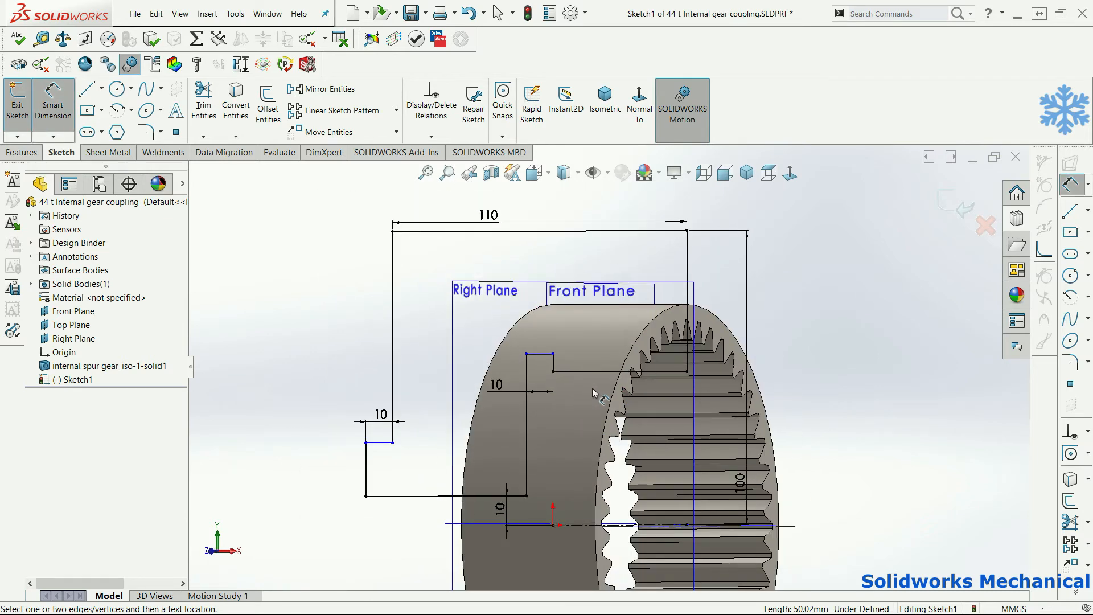
{"action": "left_click", "coordinate": [553, 354]}
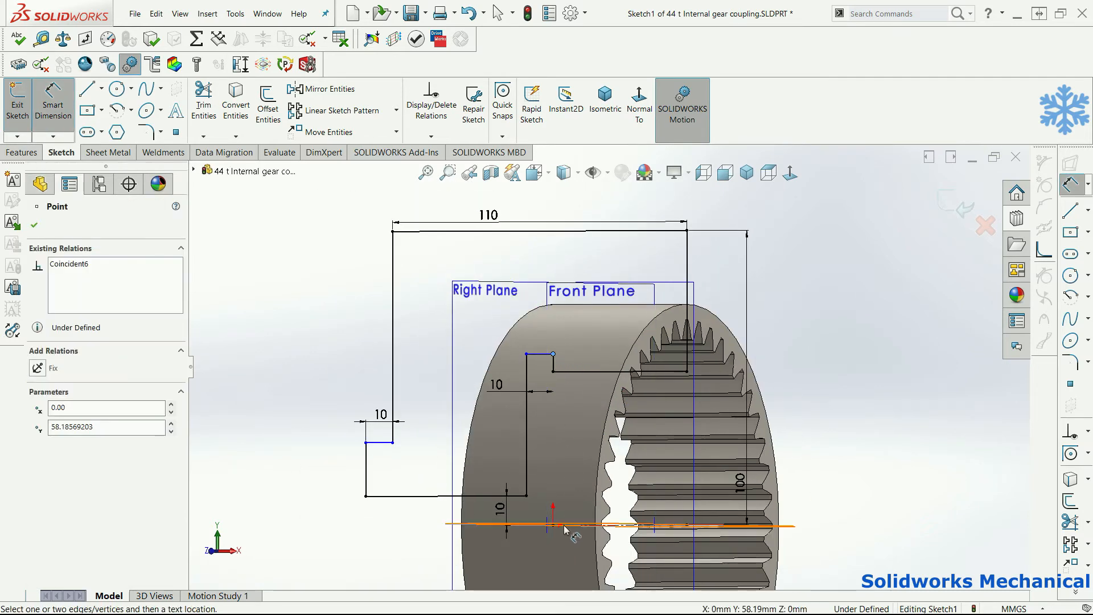
{"action": "left_click", "coordinate": [581, 527]}
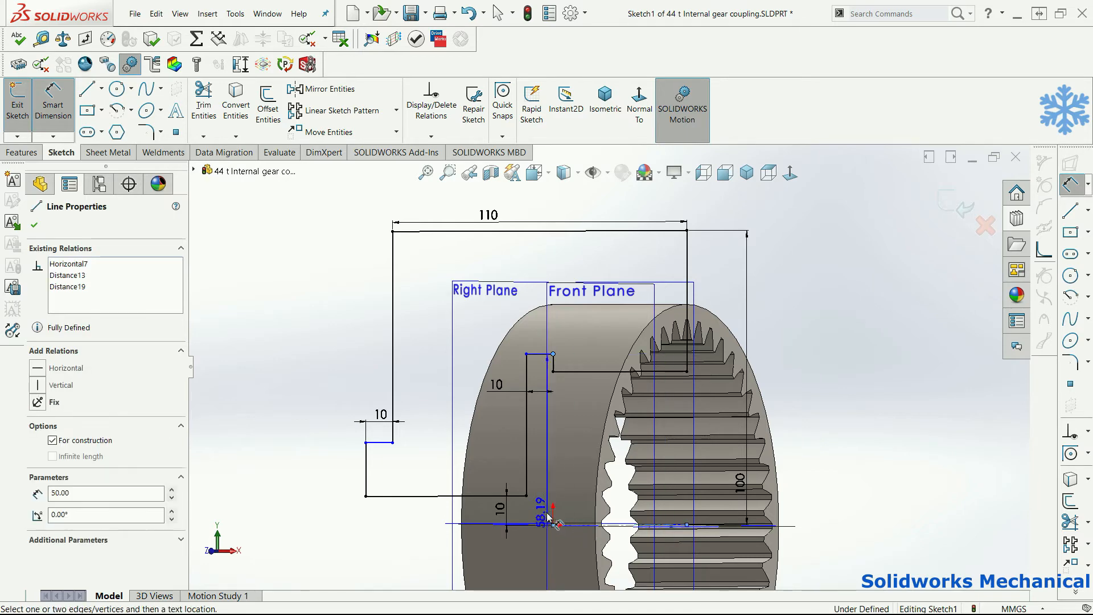
{"action": "left_click", "coordinate": [422, 456]}
{"action": "type", "text": "145/2"}
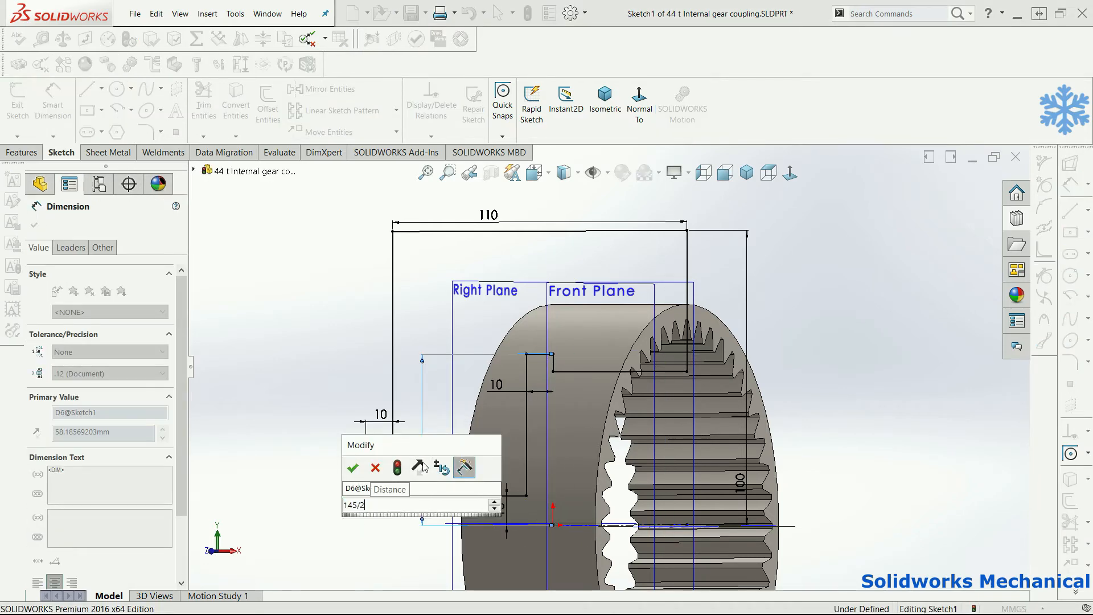
{"action": "key", "text": "Return"}
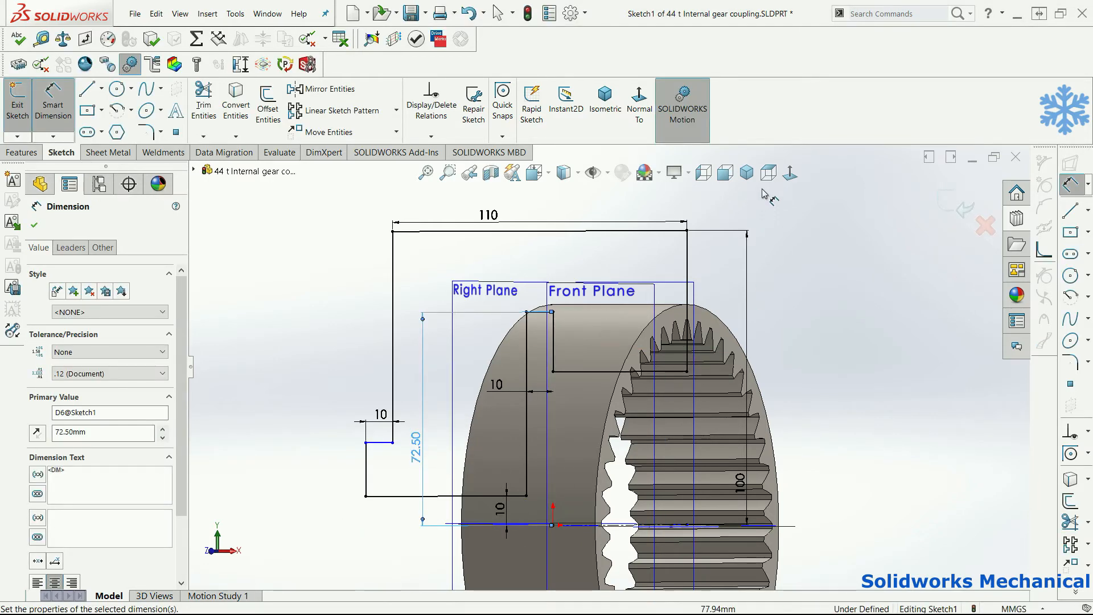
Delete the relation that locks the corner between the line across the ring and the far vertical edge.
{"action": "left_click", "coordinate": [792, 178]}
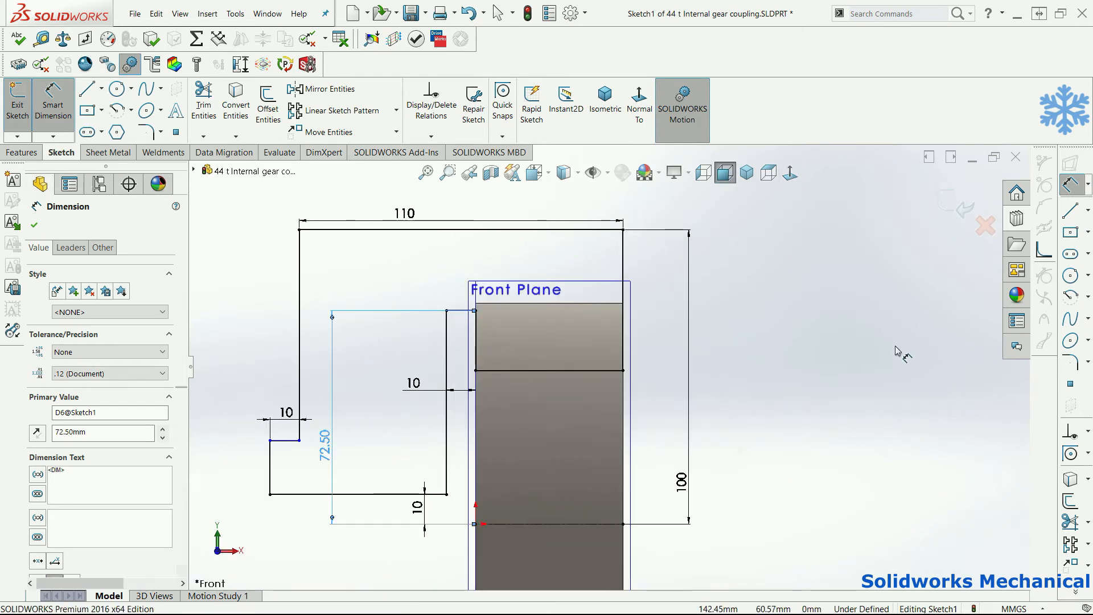
{"action": "key", "text": "Escape"}
{"action": "scroll", "coordinate": [569, 376], "scroll_direction": "down", "scroll_amount": 5}
{"action": "left_click", "coordinate": [562, 385]}
{"action": "key", "text": "Escape"}
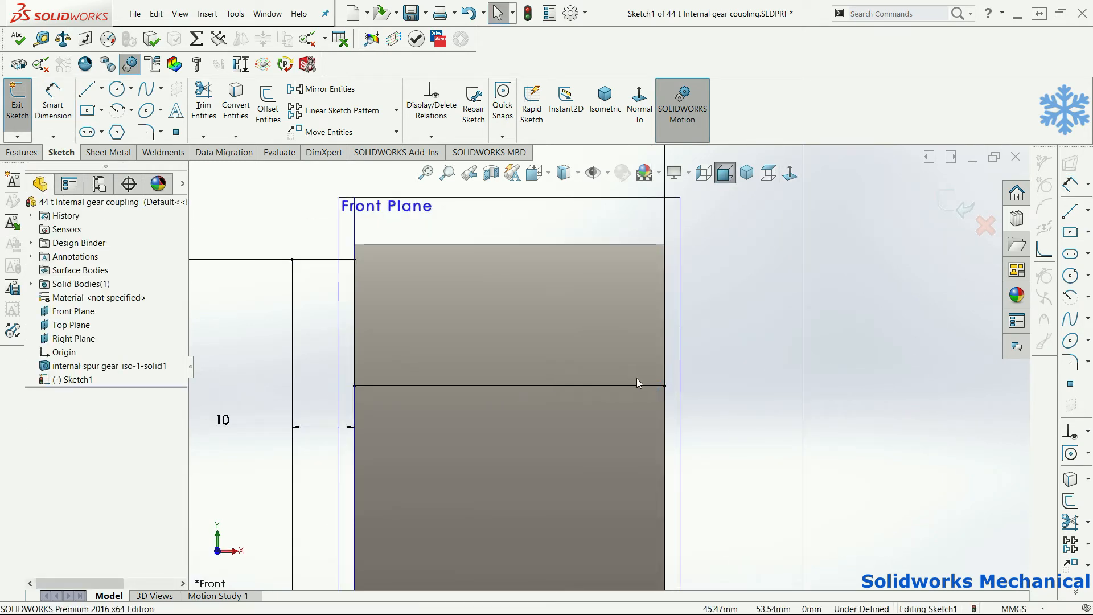
{"action": "left_click", "coordinate": [654, 385]}
{"action": "scroll", "coordinate": [667, 389], "scroll_direction": "down", "scroll_amount": 4}
{"action": "left_click", "coordinate": [644, 399]}
{"action": "key", "text": "Delete"}
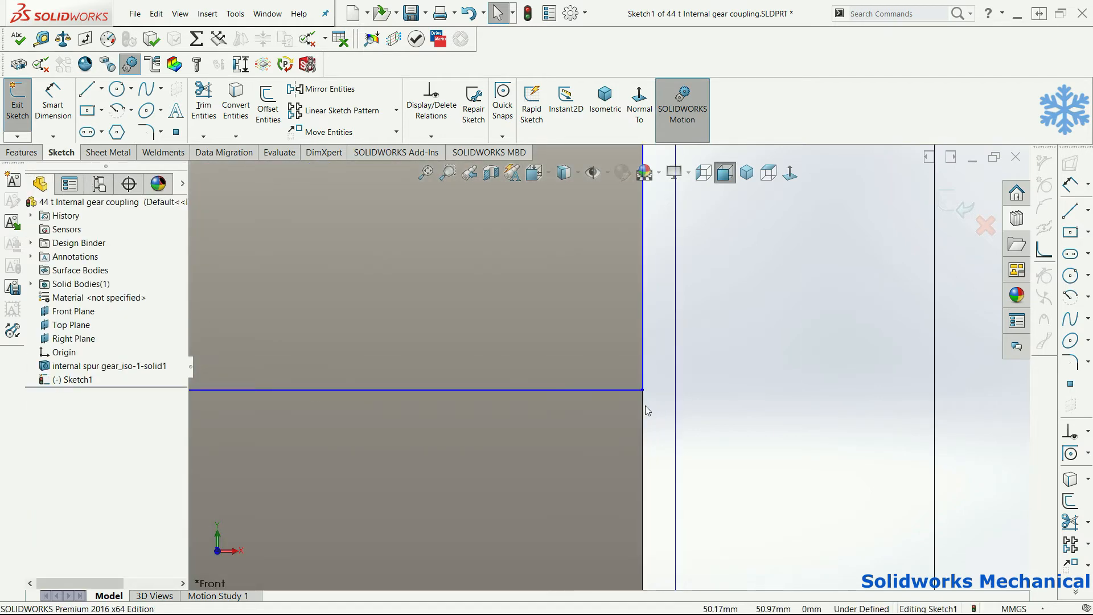
Move the horizontal line across the ring up to about 3.8 mm below the small step's upper edge.
{"action": "scroll", "coordinate": [646, 405], "scroll_direction": "up", "scroll_amount": 3}
{"action": "left_click", "coordinate": [262, 385]}
{"action": "scroll", "coordinate": [254, 386], "scroll_direction": "down", "scroll_amount": 2}
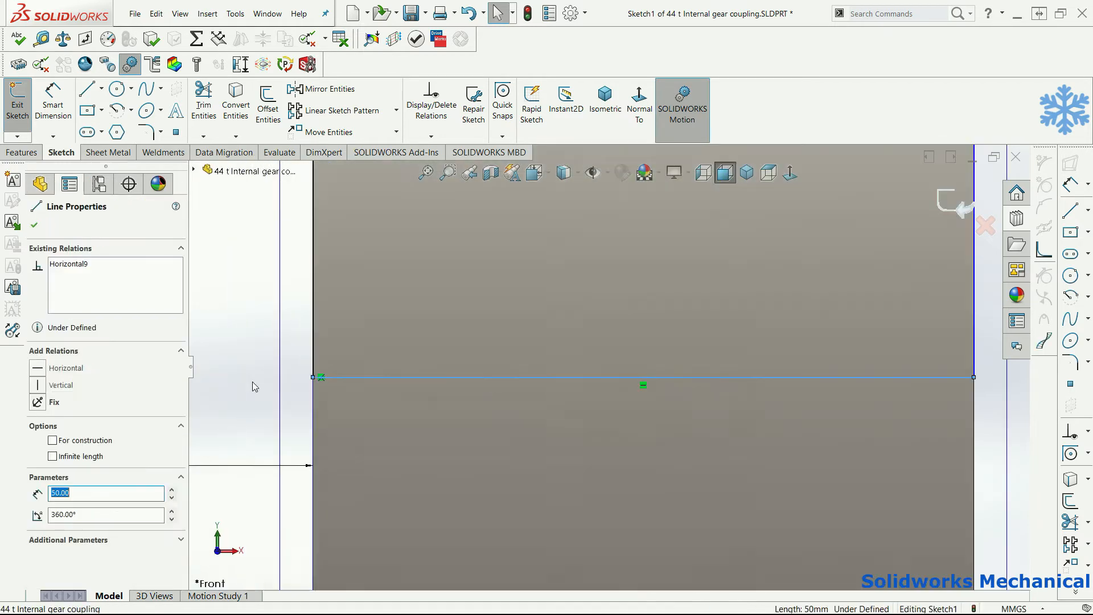
{"action": "scroll", "coordinate": [541, 372], "scroll_direction": "up", "scroll_amount": 3}
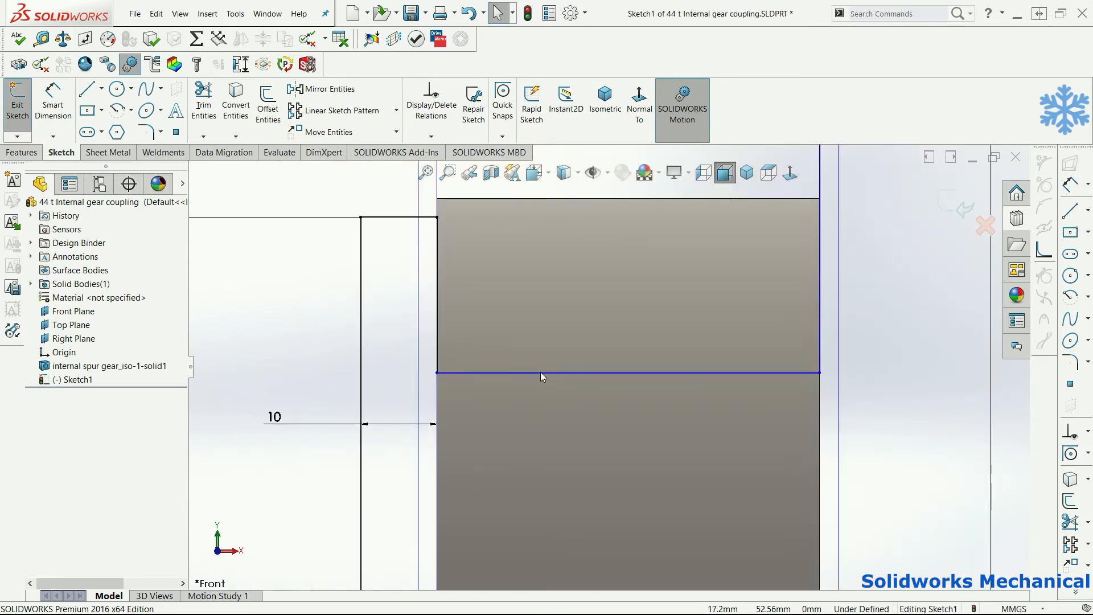
{"action": "scroll", "coordinate": [529, 376], "scroll_direction": "down", "scroll_amount": 2}
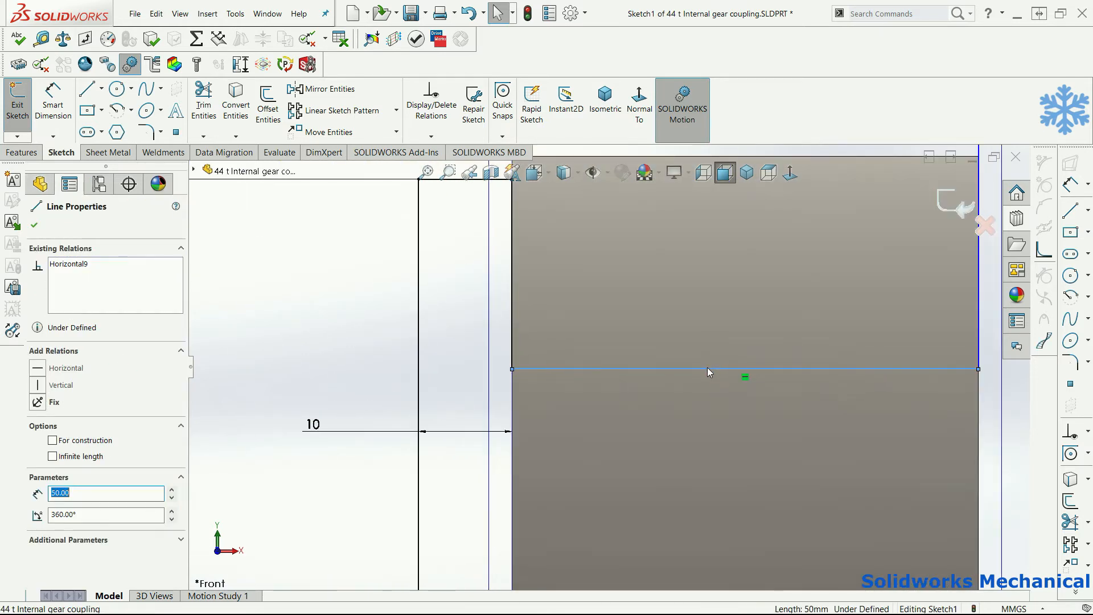
{"action": "left_click_drag", "start_coordinate": [705, 370], "coordinate": [703, 273]}
{"action": "left_click_drag", "start_coordinate": [701, 220], "coordinate": [704, 214]}
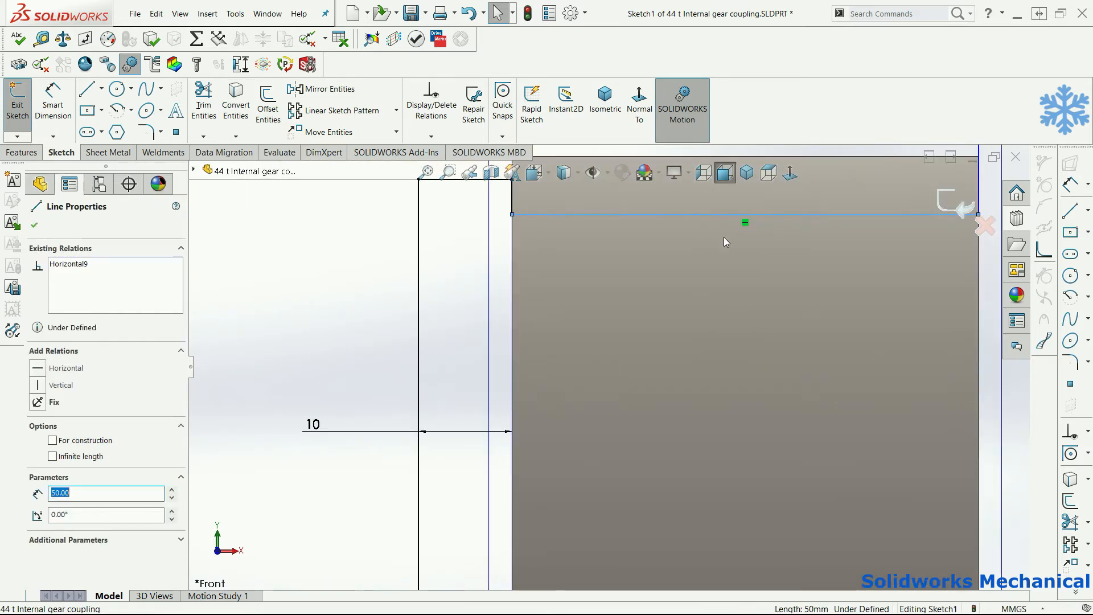
Dimension the horizontal line across the ring 2 mm below the small step's upper edge.
{"action": "scroll", "coordinate": [724, 239], "scroll_direction": "up", "scroll_amount": 3}
{"action": "left_click", "coordinate": [918, 428]}
{"action": "right_click_drag", "start_coordinate": [917, 428], "coordinate": [877, 353]}
{"action": "scroll", "coordinate": [797, 290], "scroll_direction": "up", "scroll_amount": 2}
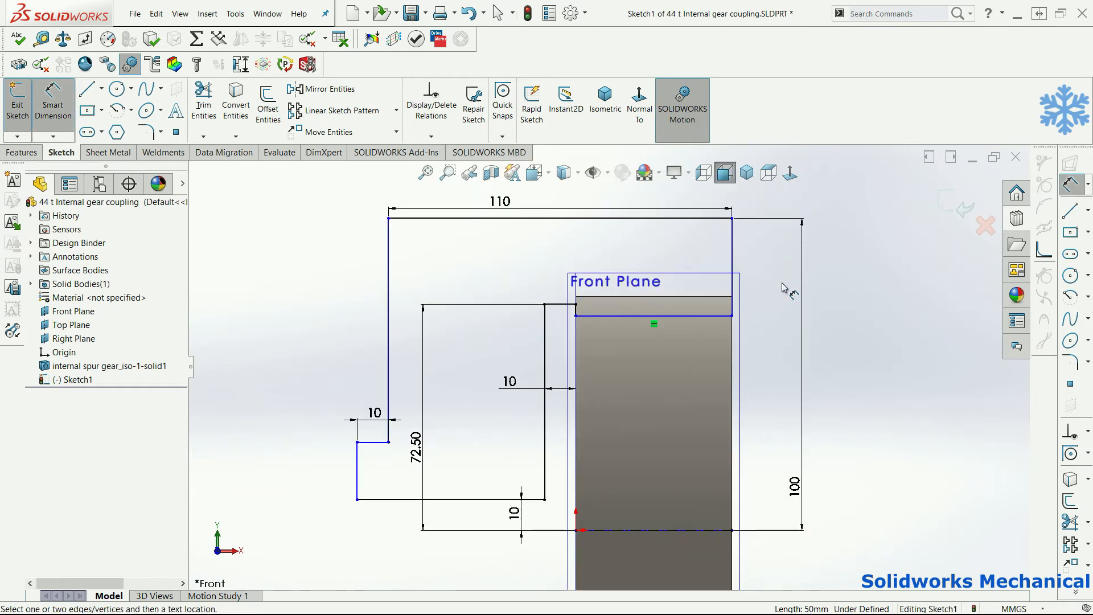
{"action": "middle_click_drag", "start_coordinate": [771, 296], "coordinate": [747, 320]}
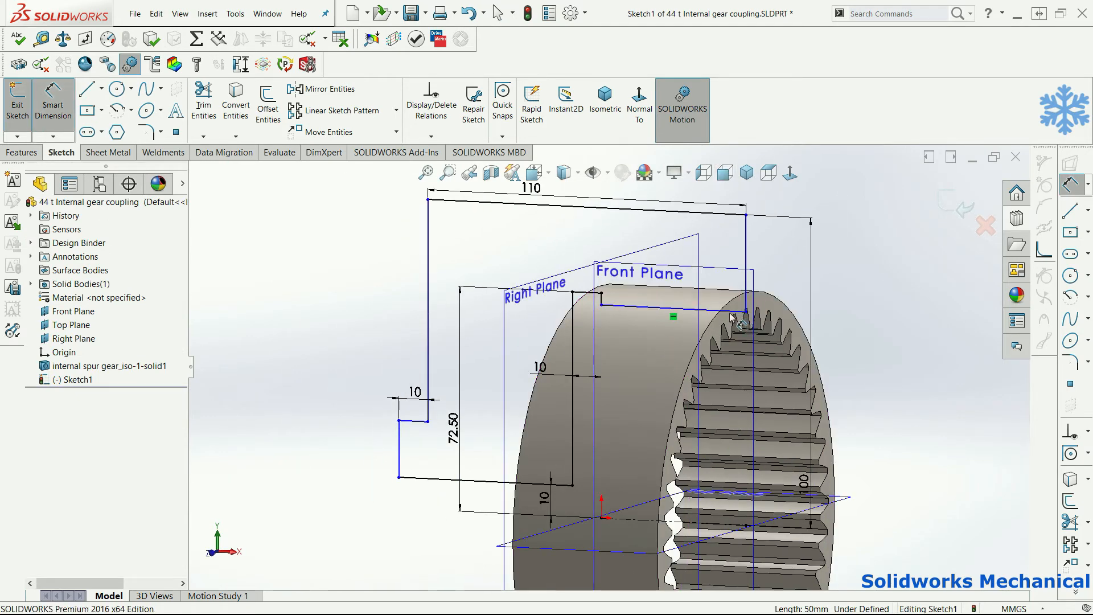
{"action": "left_click", "coordinate": [731, 313]}
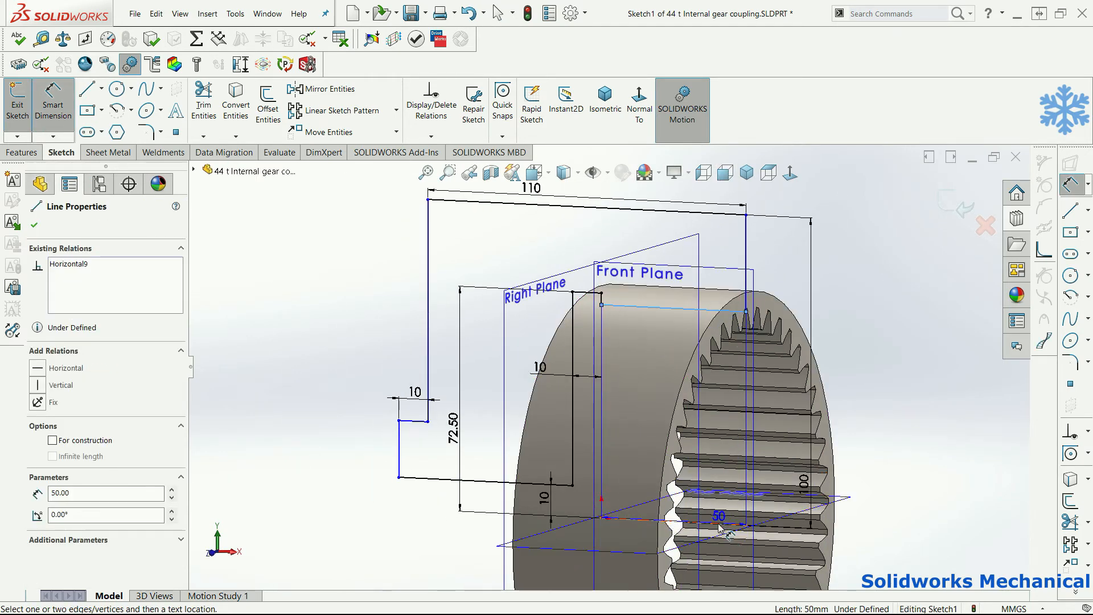
{"action": "key", "text": "Escape"}
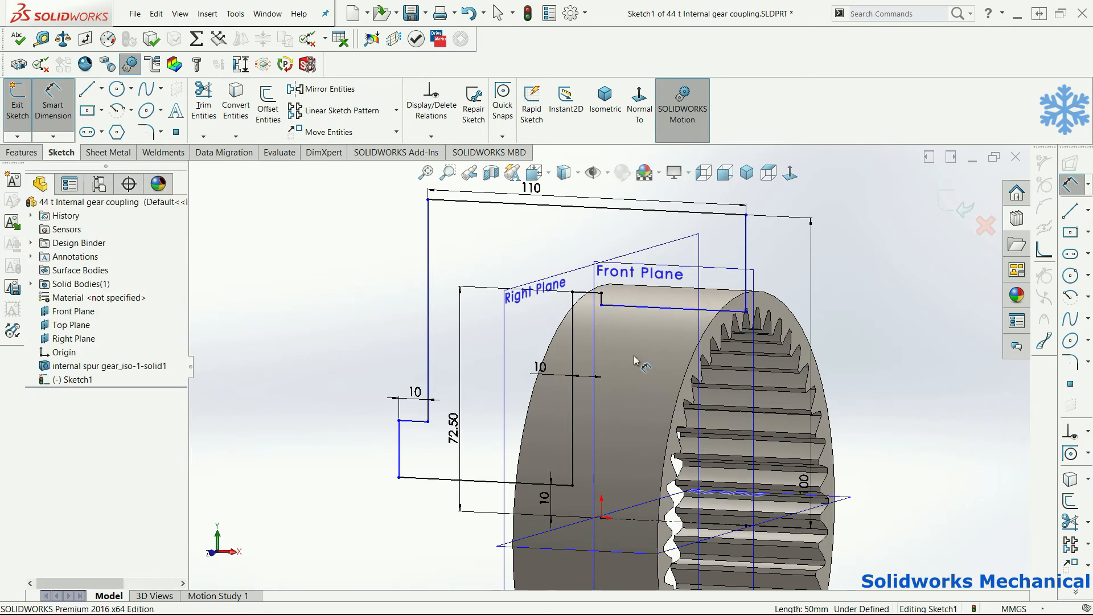
{"action": "left_click", "coordinate": [597, 295]}
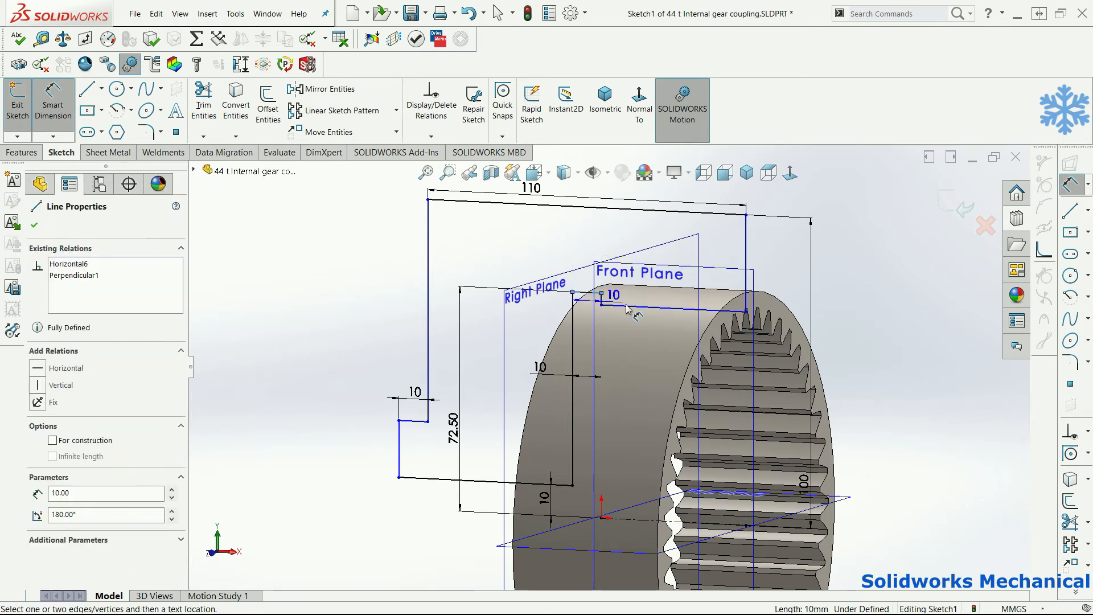
{"action": "left_click", "coordinate": [634, 312]}
{"action": "left_click", "coordinate": [573, 245]}
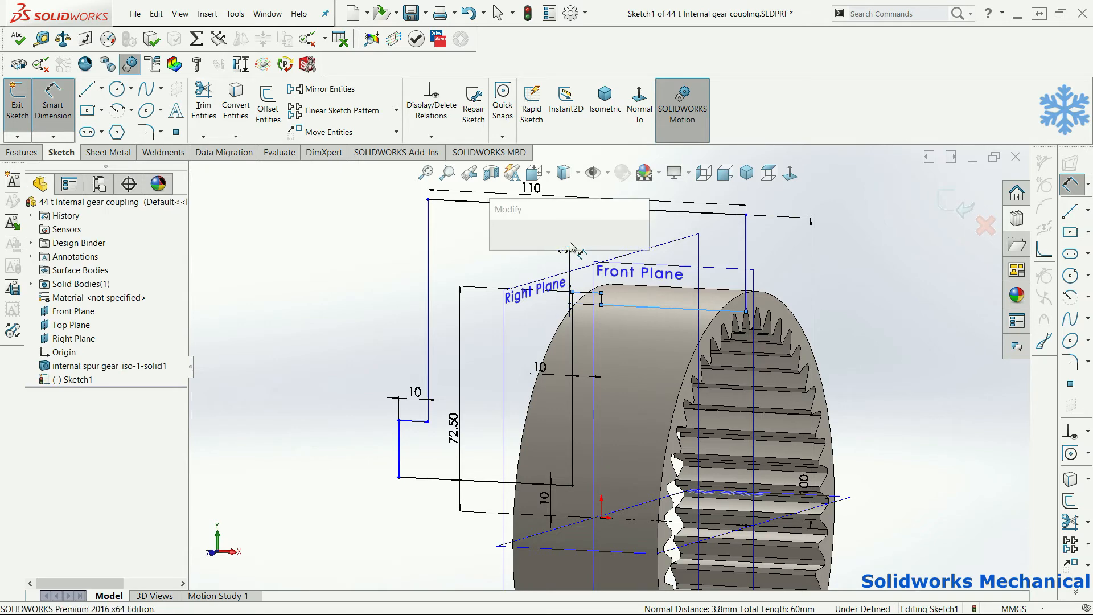
{"action": "type", "text": "2"}
{"action": "key", "text": "Return"}
{"action": "scroll", "coordinate": [703, 299], "scroll_direction": "up", "scroll_amount": 3}
{"action": "key", "text": "Escape"}
Make the profile's far vertical edge collinear with the edge of the ring's far end face.
{"action": "left_click", "coordinate": [790, 173]}
{"action": "right_click_drag", "start_coordinate": [832, 341], "coordinate": [807, 241]}
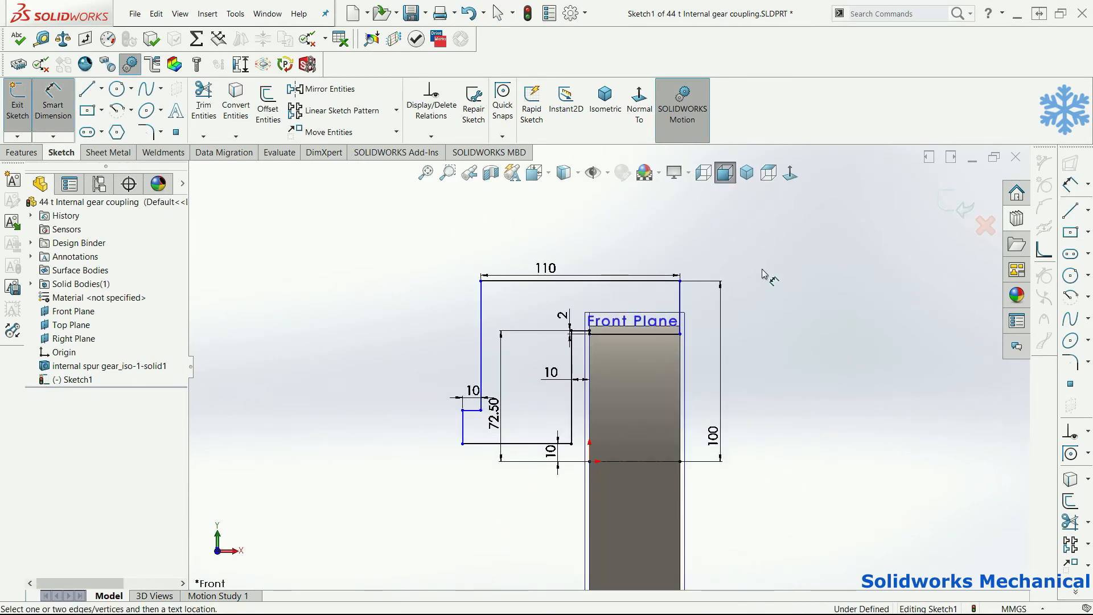
{"action": "key", "text": "Escape"}
{"action": "left_click", "coordinate": [680, 305]}
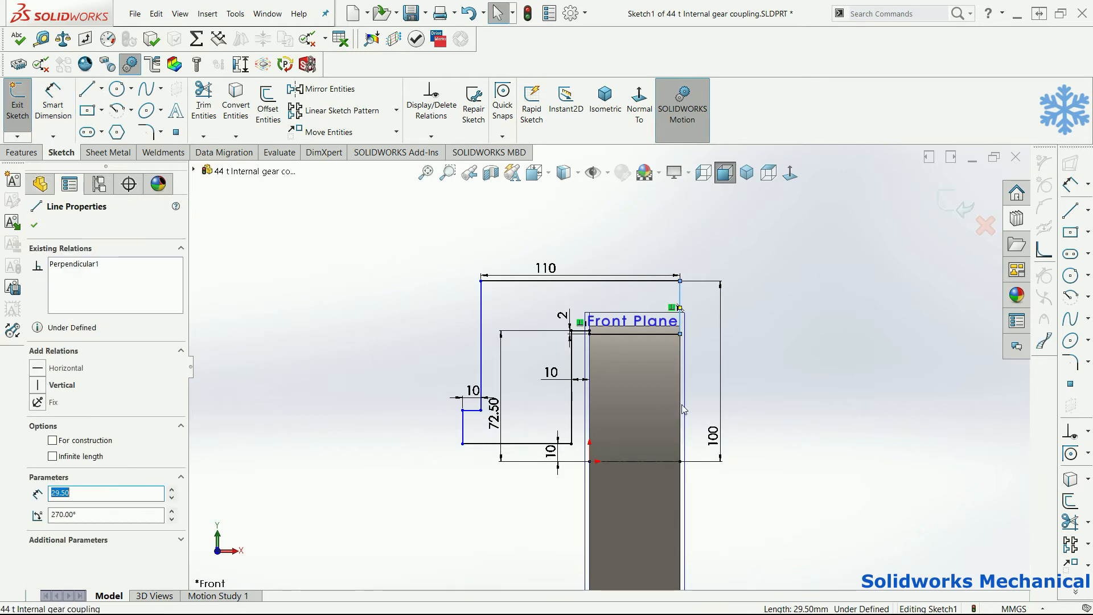
{"action": "left_click", "coordinate": [685, 411], "text": "ctrl"}
{"action": "scroll", "coordinate": [686, 373], "scroll_direction": "down", "scroll_amount": 1}
{"action": "scroll", "coordinate": [681, 344], "scroll_direction": "down", "scroll_amount": 1}
{"action": "left_click", "coordinate": [668, 323]}
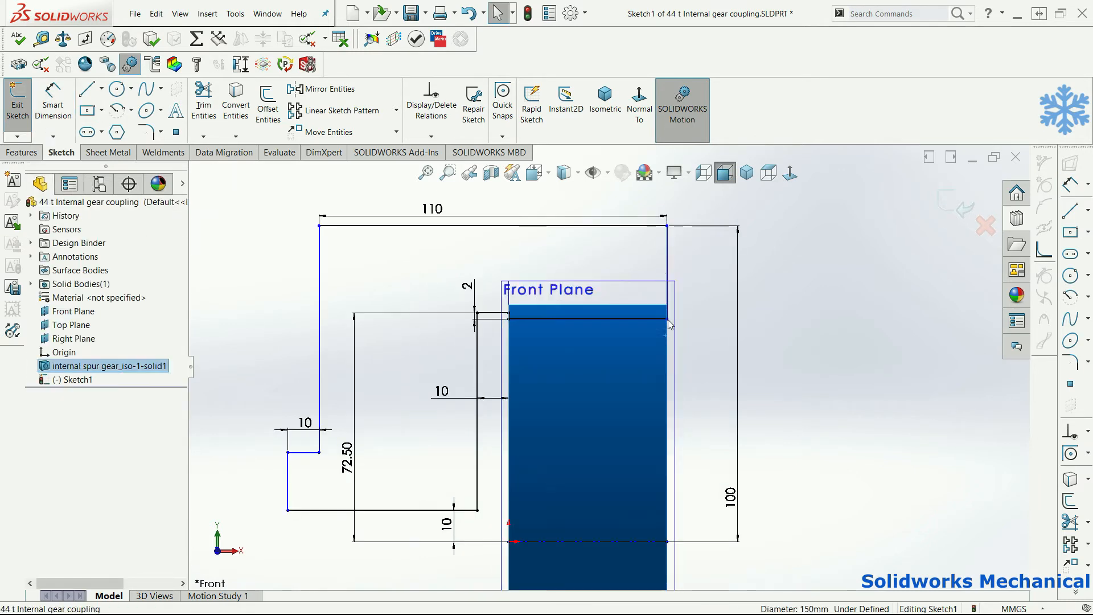
{"action": "left_click", "coordinate": [668, 338]}
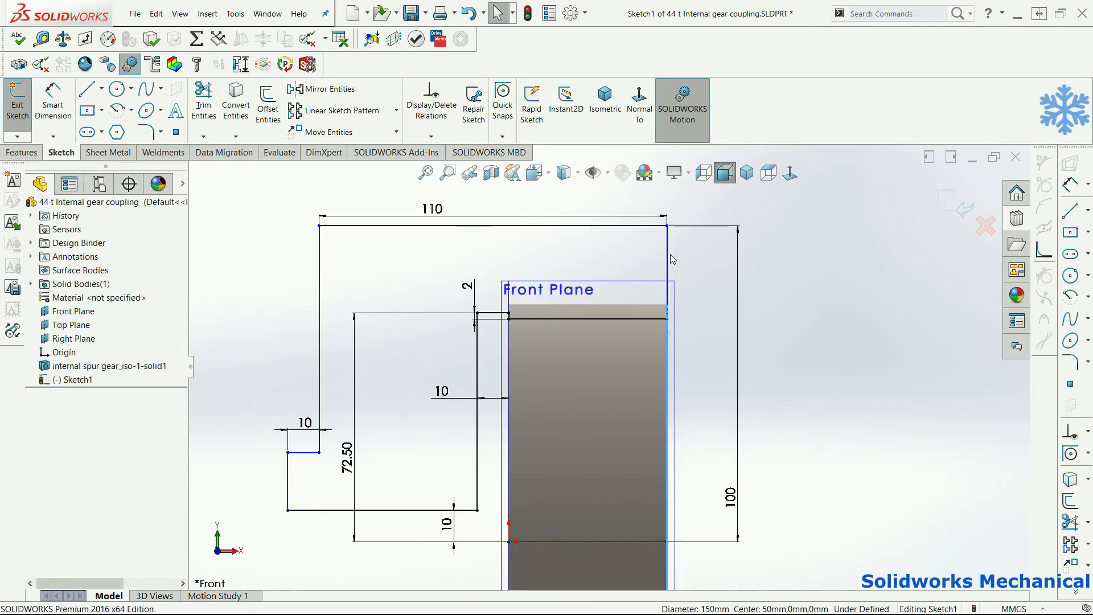
{"action": "left_click", "coordinate": [669, 259], "text": "ctrl"}
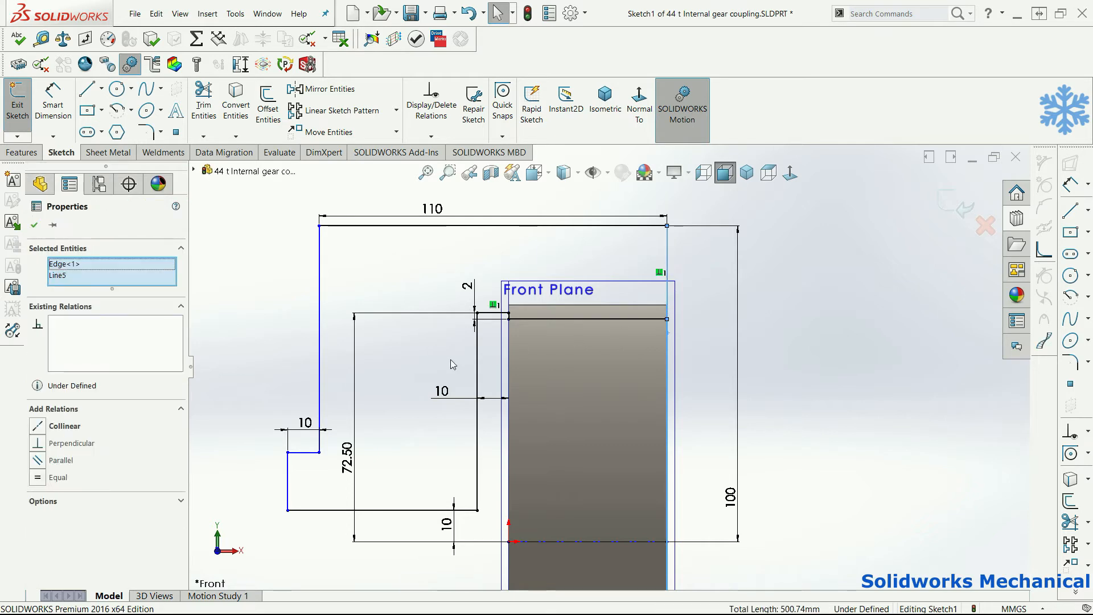
{"action": "left_click", "coordinate": [57, 431]}
{"action": "left_click", "coordinate": [727, 347]}
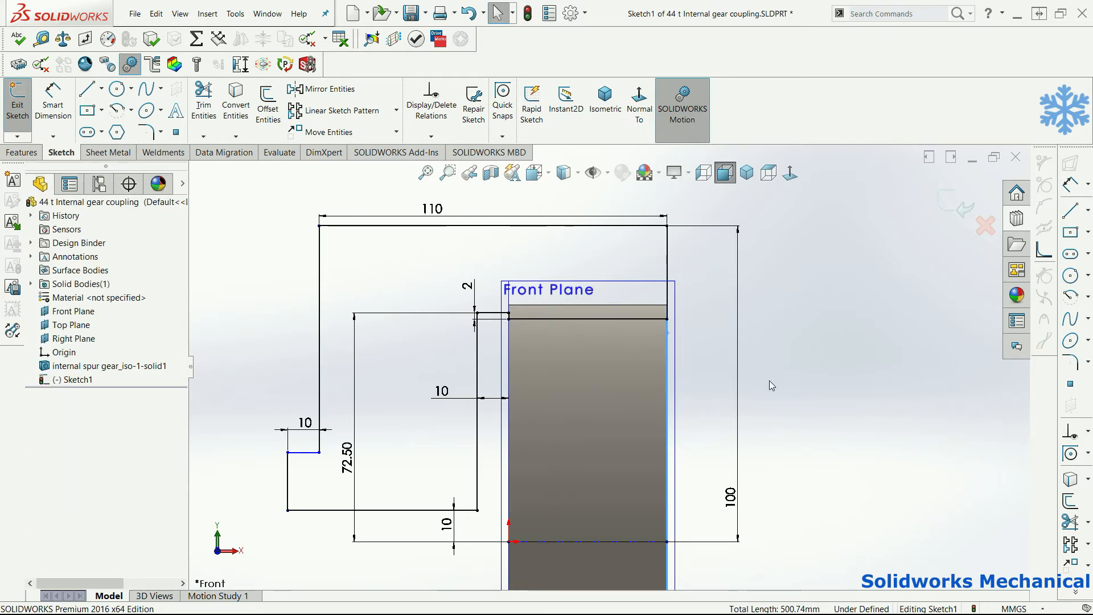
Dimension the profile's short 10 mm horizontal step line 60 mm above the horizontal centerline through the origin.
{"action": "scroll", "coordinate": [739, 344], "scroll_direction": "up", "scroll_amount": 1}
{"action": "right_click_drag", "start_coordinate": [374, 548], "coordinate": [378, 473]}
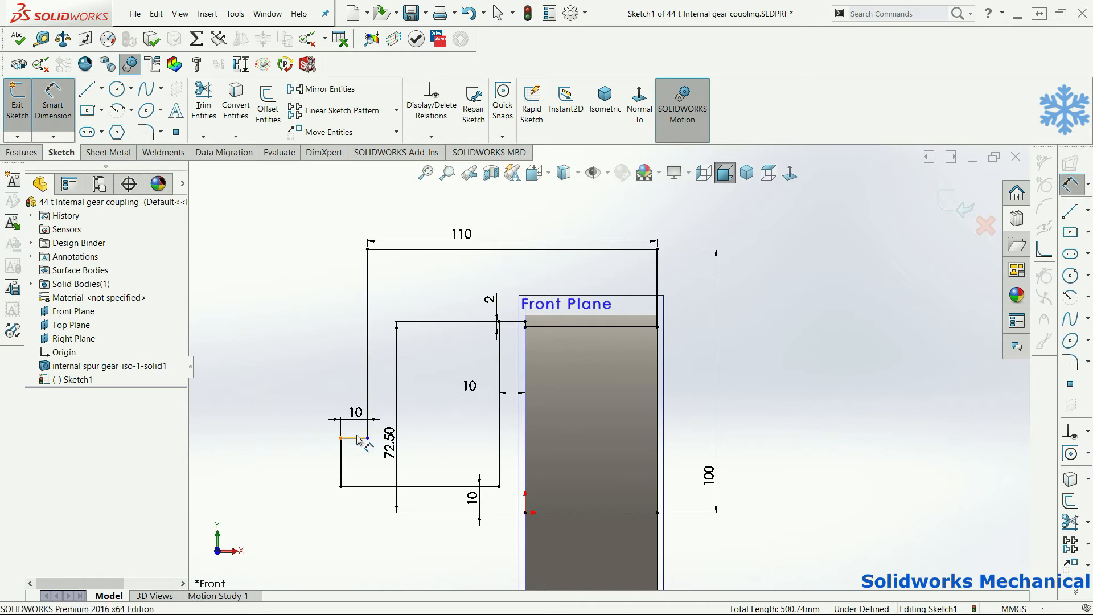
{"action": "left_click", "coordinate": [360, 438]}
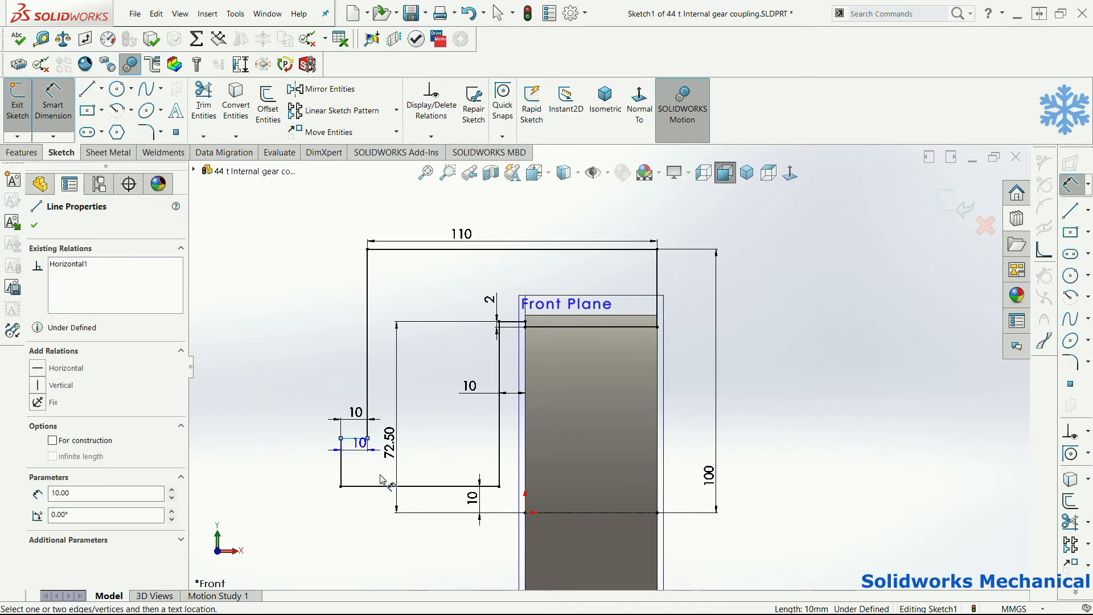
{"action": "left_click", "coordinate": [552, 513]}
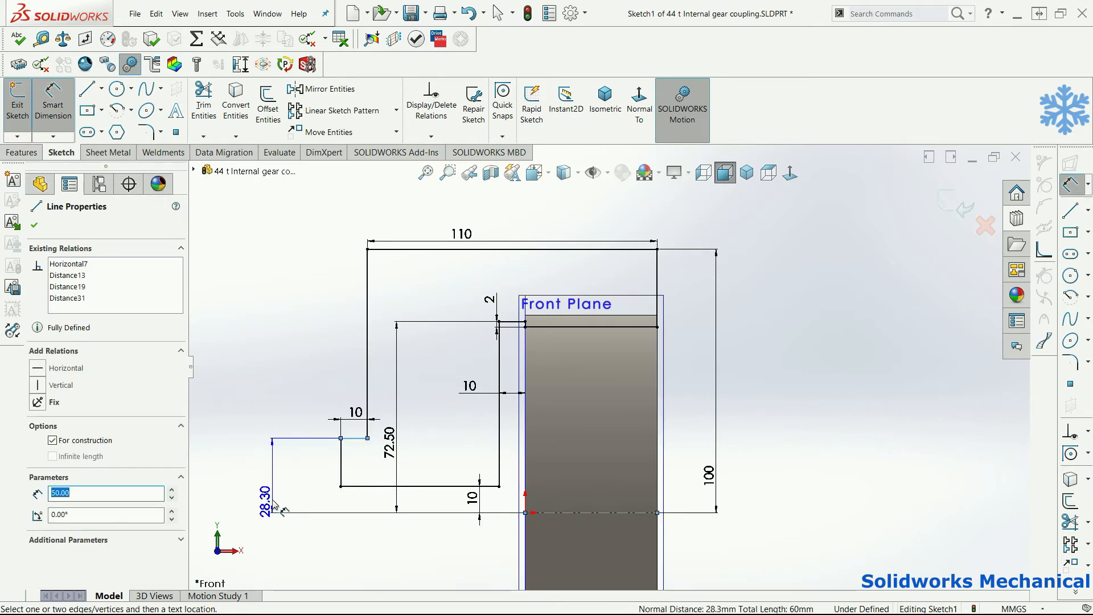
{"action": "left_click", "coordinate": [296, 441]}
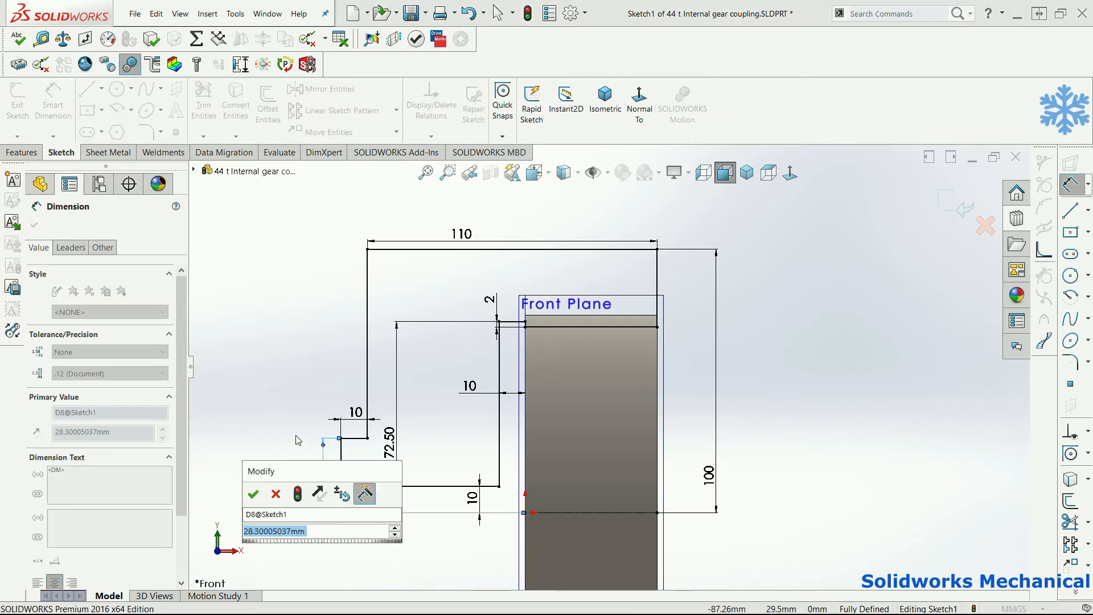
{"action": "type", "text": "120"}
{"action": "key", "text": "BackSpace"}
{"action": "key", "text": "BackSpace"}
{"action": "key", "text": "BackSpace"}
{"action": "type", "text": "60"}
{"action": "key", "text": "Return"}
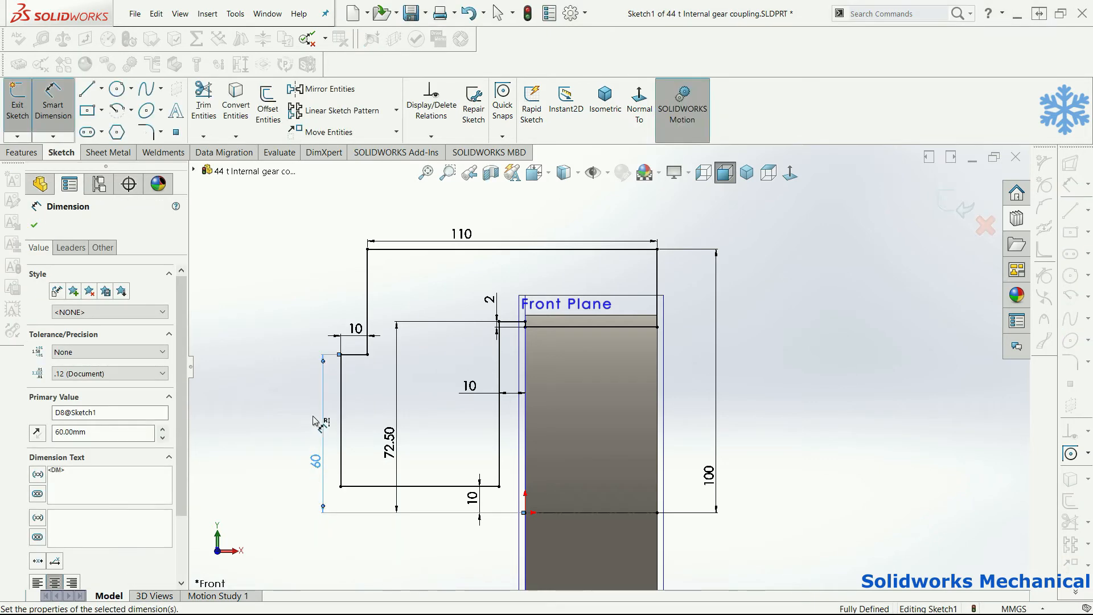
{"action": "scroll", "coordinate": [539, 370], "scroll_direction": "up", "scroll_amount": 3}
{"action": "key", "text": "Escape"}
Add a 5 mm sketch fillet at the corner between the short horizontal step line and the tall vertical line above it.
{"action": "scroll", "coordinate": [672, 396], "scroll_direction": "up", "scroll_amount": 1}
{"action": "middle_click_drag", "start_coordinate": [672, 396], "coordinate": [653, 408]}
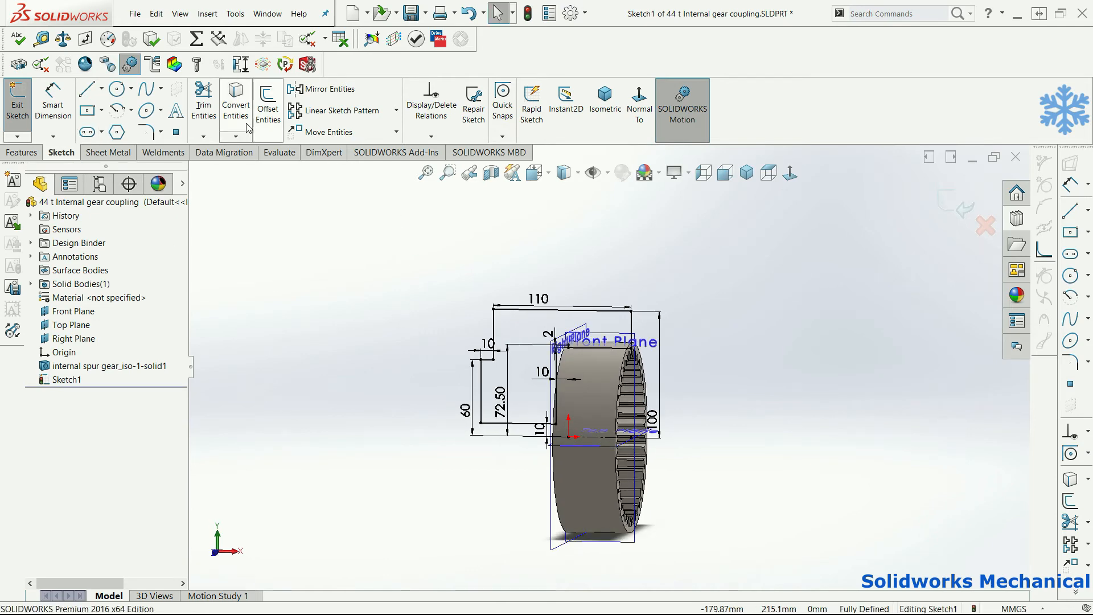
{"action": "left_click", "coordinate": [147, 132]}
{"action": "scroll", "coordinate": [503, 395], "scroll_direction": "down", "scroll_amount": 4}
{"action": "scroll", "coordinate": [549, 385], "scroll_direction": "down", "scroll_amount": 2}
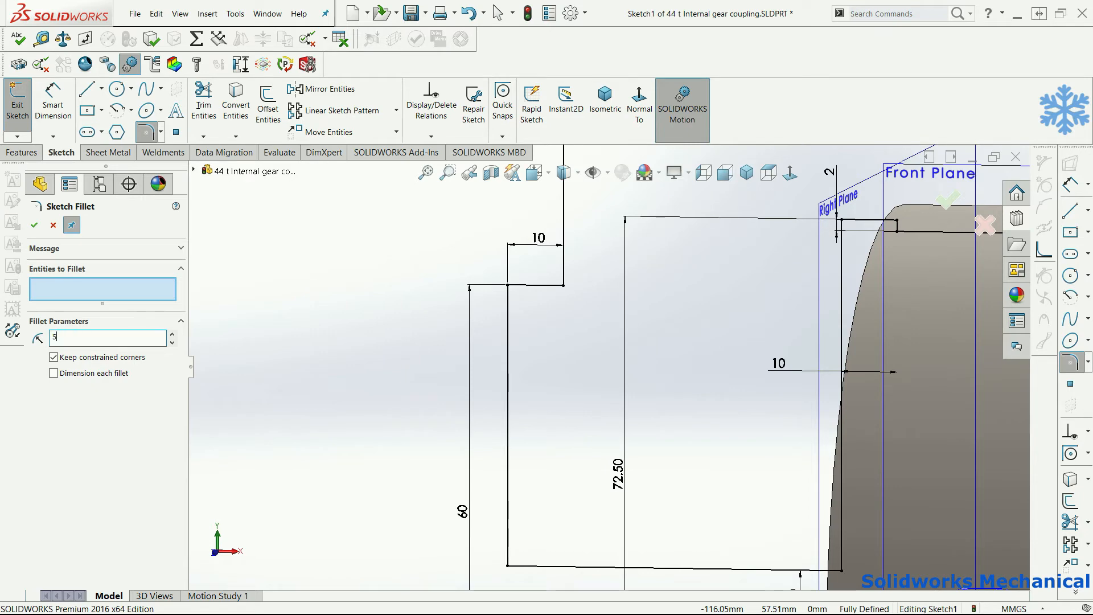
{"action": "left_click", "coordinate": [542, 285]}
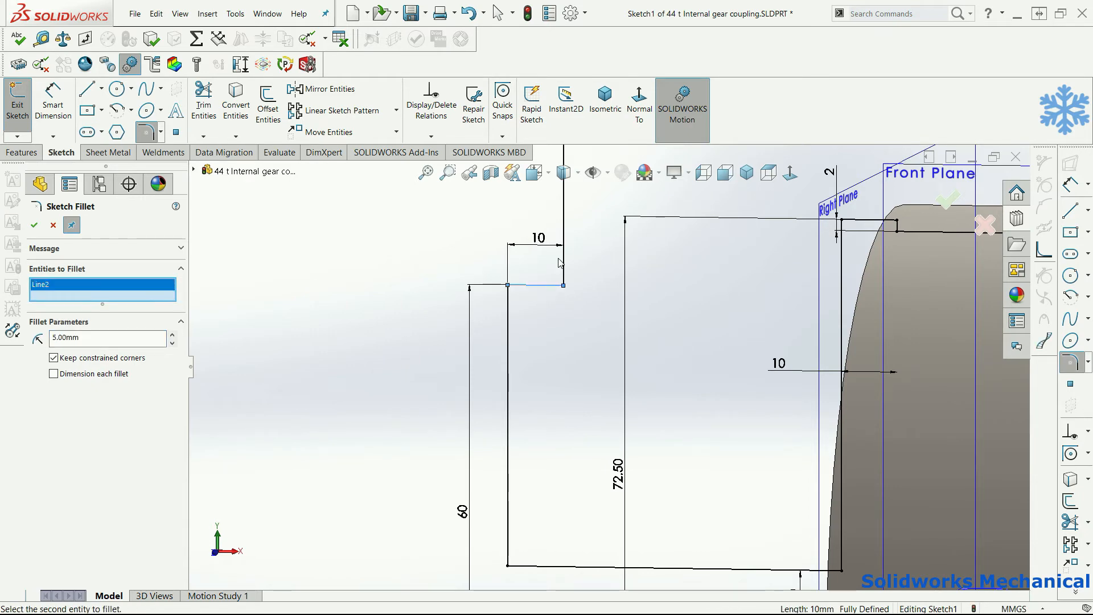
{"action": "left_click", "coordinate": [565, 267]}
{"action": "scroll", "coordinate": [739, 340], "scroll_direction": "up", "scroll_amount": 3}
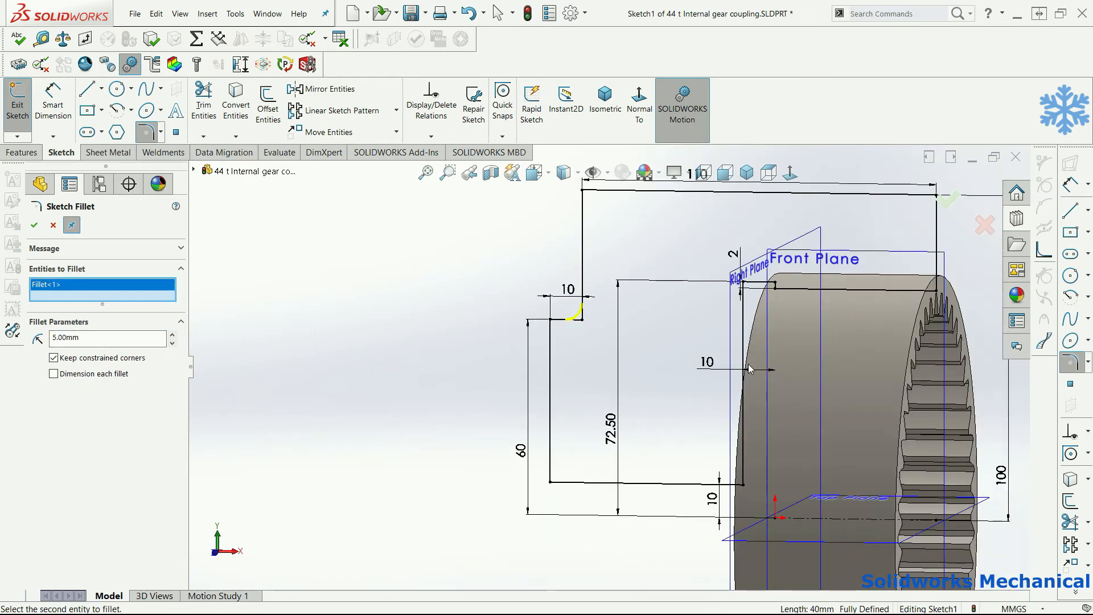
{"action": "left_click", "coordinate": [951, 188]}
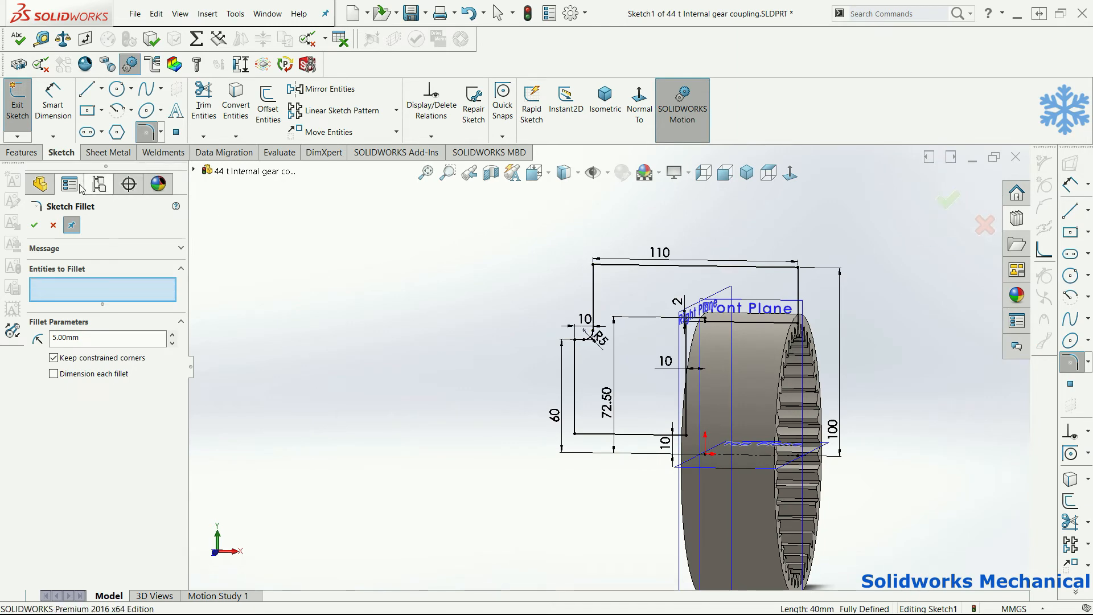
{"action": "left_click", "coordinate": [34, 225]}
Revolve the closed profile 360 degrees about the horizontal centerline, merged with the gear ring.
{"action": "left_click", "coordinate": [22, 152]}
{"action": "left_click", "coordinate": [64, 105]}
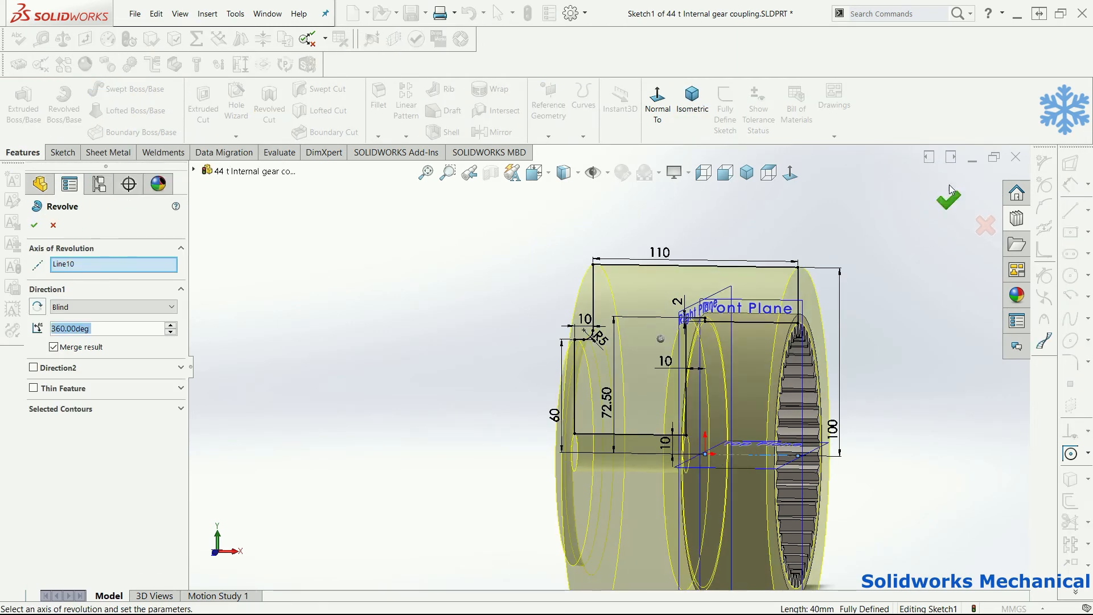
{"action": "left_click", "coordinate": [948, 196]}
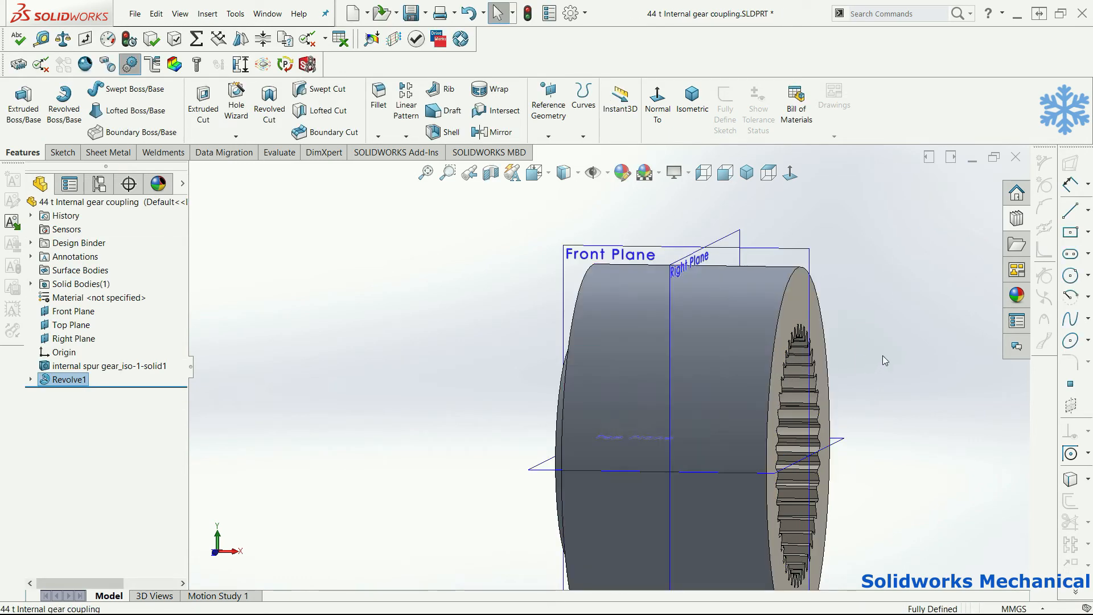
Start an extruded-cut sketch on the annular end face around the internal teeth and view that face straight on.
{"action": "key", "text": "f"}
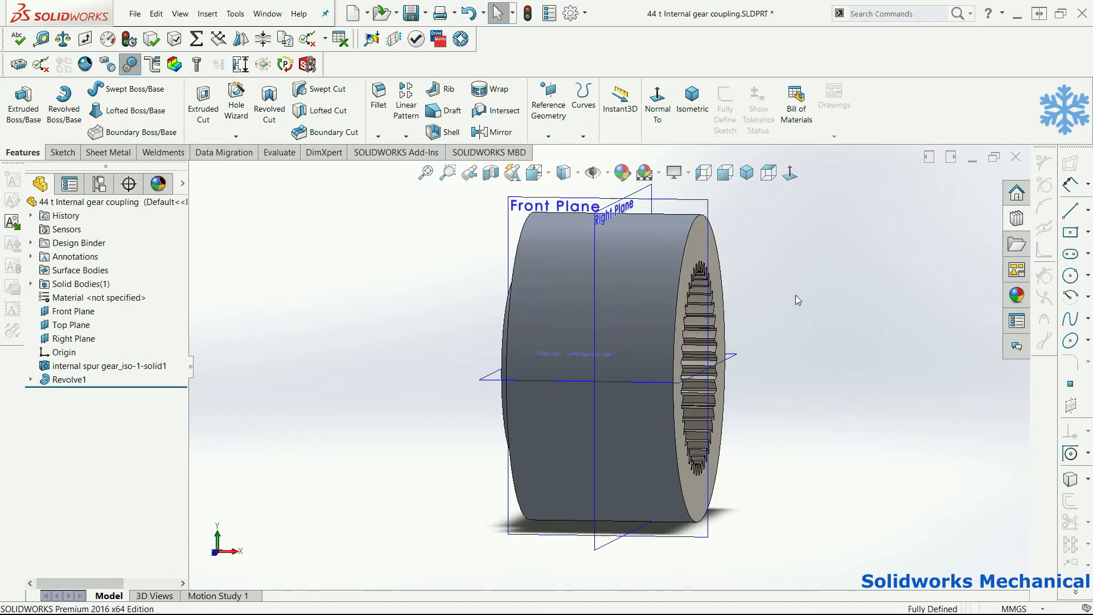
{"action": "middle_click_drag", "start_coordinate": [745, 302], "coordinate": [897, 315]}
{"action": "middle_click_drag", "start_coordinate": [819, 318], "coordinate": [517, 370]}
{"action": "scroll", "coordinate": [650, 323], "scroll_direction": "down", "scroll_amount": 5}
{"action": "middle_click_drag", "start_coordinate": [655, 330], "coordinate": [674, 354]}
{"action": "scroll", "coordinate": [673, 354], "scroll_direction": "up", "scroll_amount": 6}
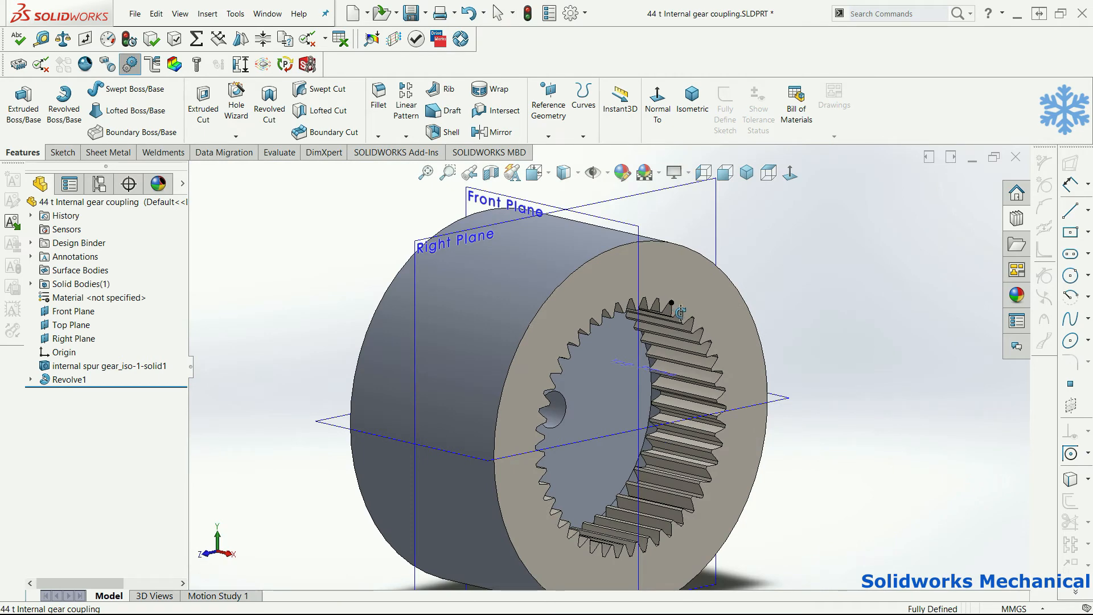
{"action": "left_click", "coordinate": [204, 102]}
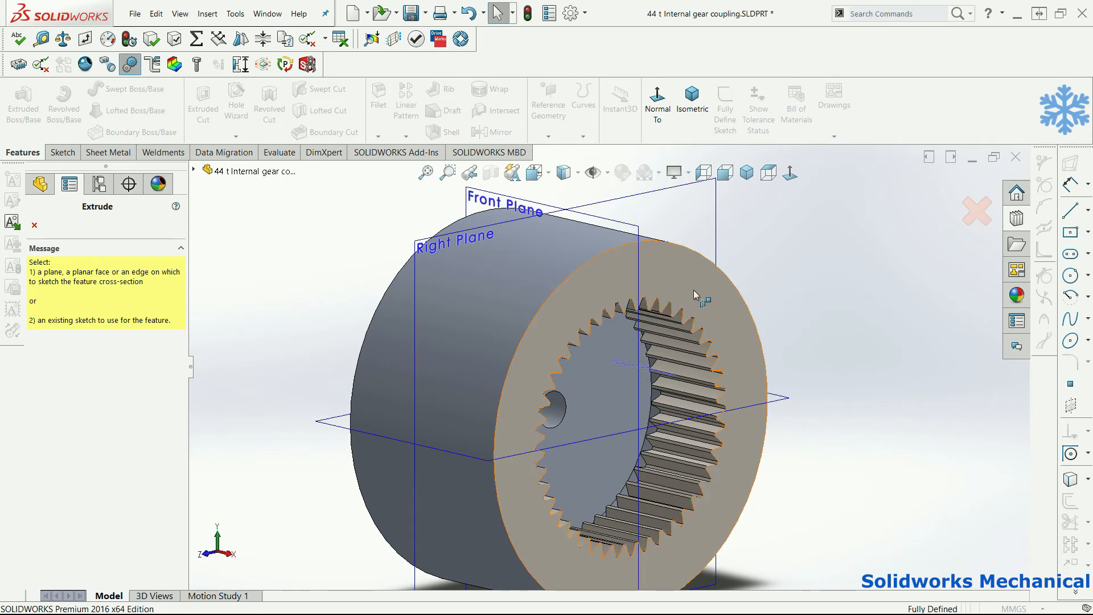
{"action": "left_click", "coordinate": [694, 290]}
{"action": "left_click", "coordinate": [790, 173]}
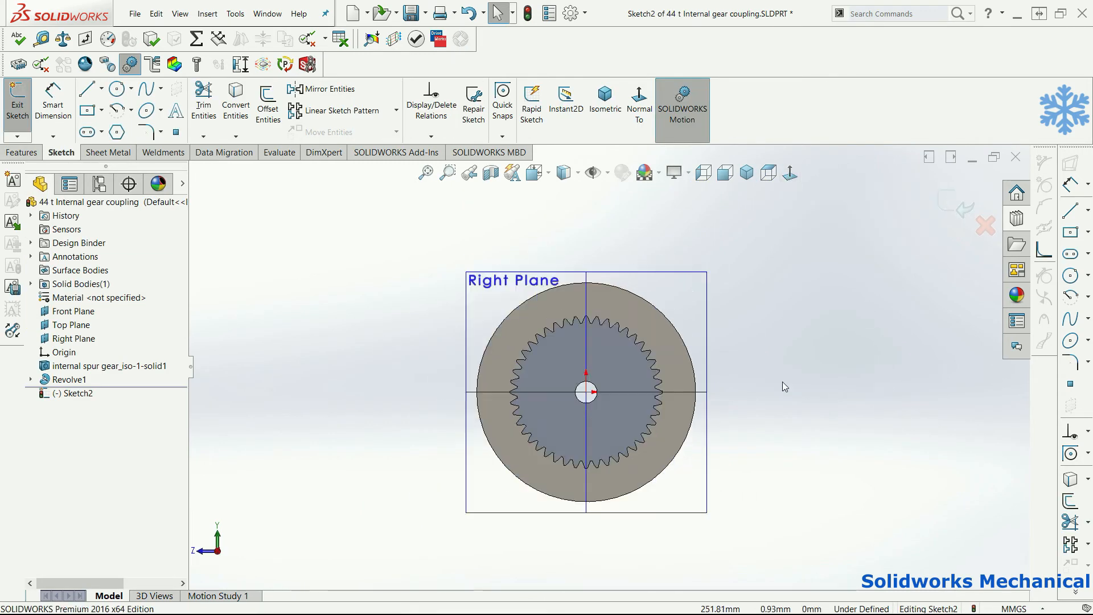
{"action": "scroll", "coordinate": [555, 361], "scroll_direction": "down", "scroll_amount": 5}
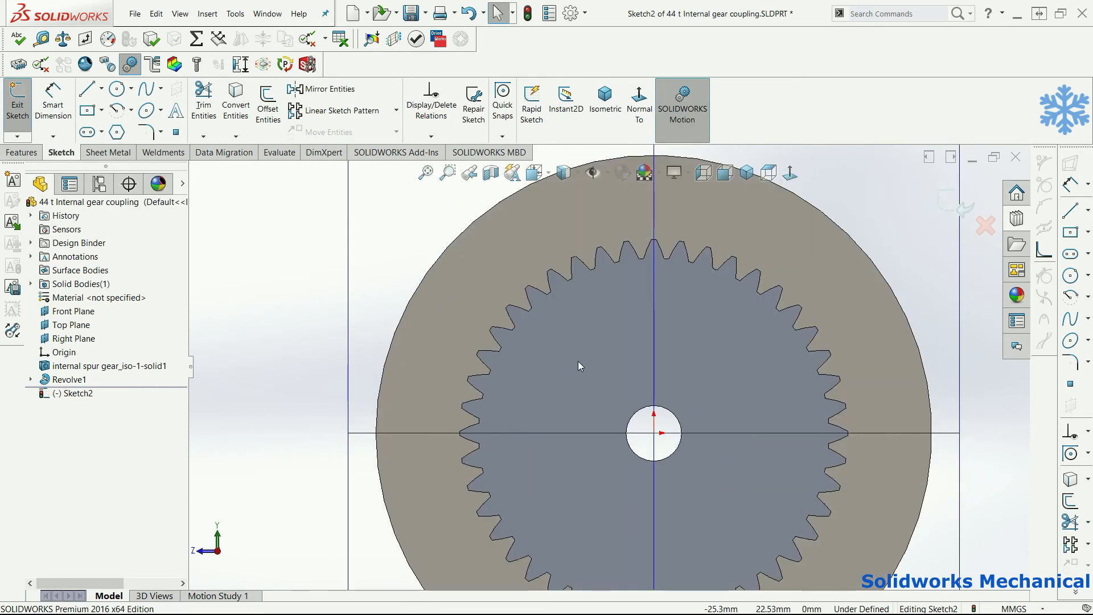
Sketch a circle centered on the origin around the internal teeth and dimension its diameter to 160 mm.
{"action": "left_click", "coordinate": [116, 89]}
{"action": "left_click", "coordinate": [661, 434]}
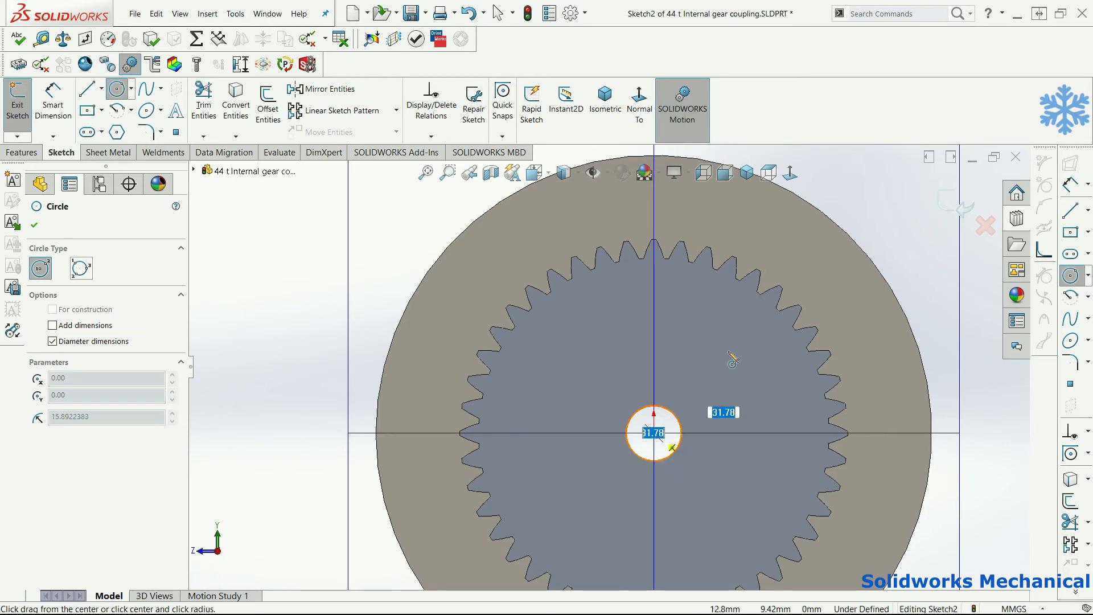
{"action": "left_click", "coordinate": [768, 258]}
{"action": "key", "text": "d"}
{"action": "left_click", "coordinate": [794, 278]}
{"action": "left_click", "coordinate": [848, 230]}
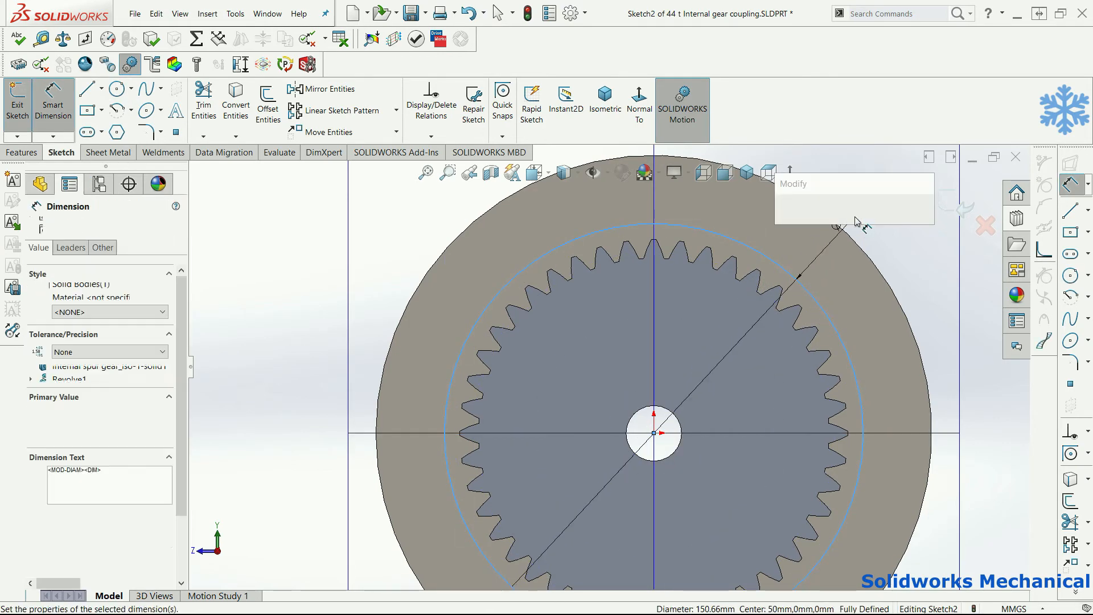
{"action": "type", "text": "160"}
{"action": "key", "text": "Return"}
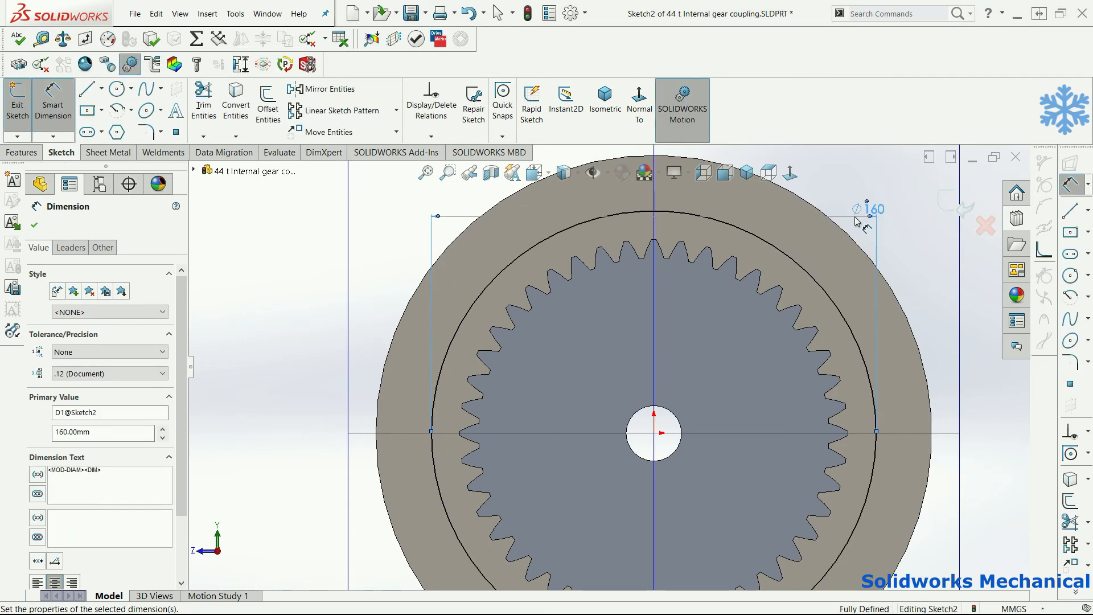
{"action": "key", "text": "Escape"}
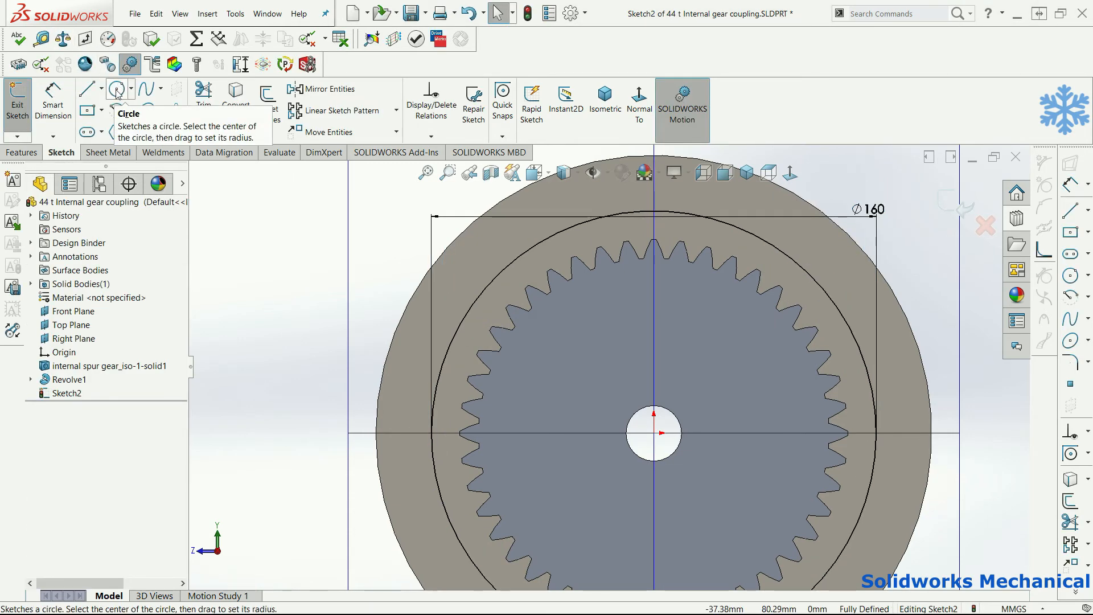
Sketch a concentric circle around the small center bore and dimension its diameter to 40 mm.
{"action": "left_click", "coordinate": [118, 90]}
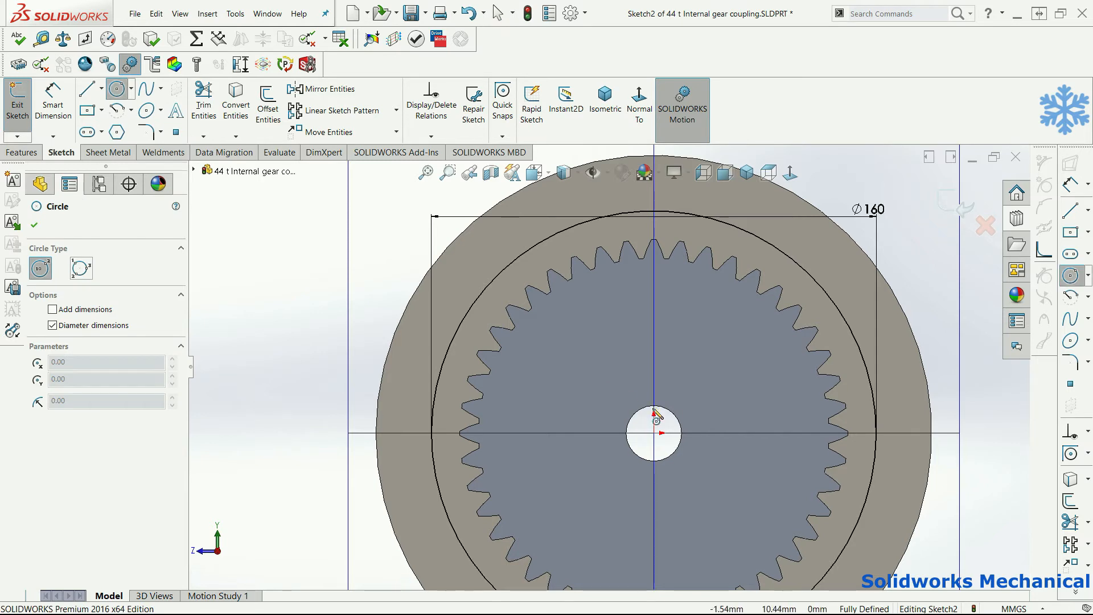
{"action": "left_click", "coordinate": [703, 401]}
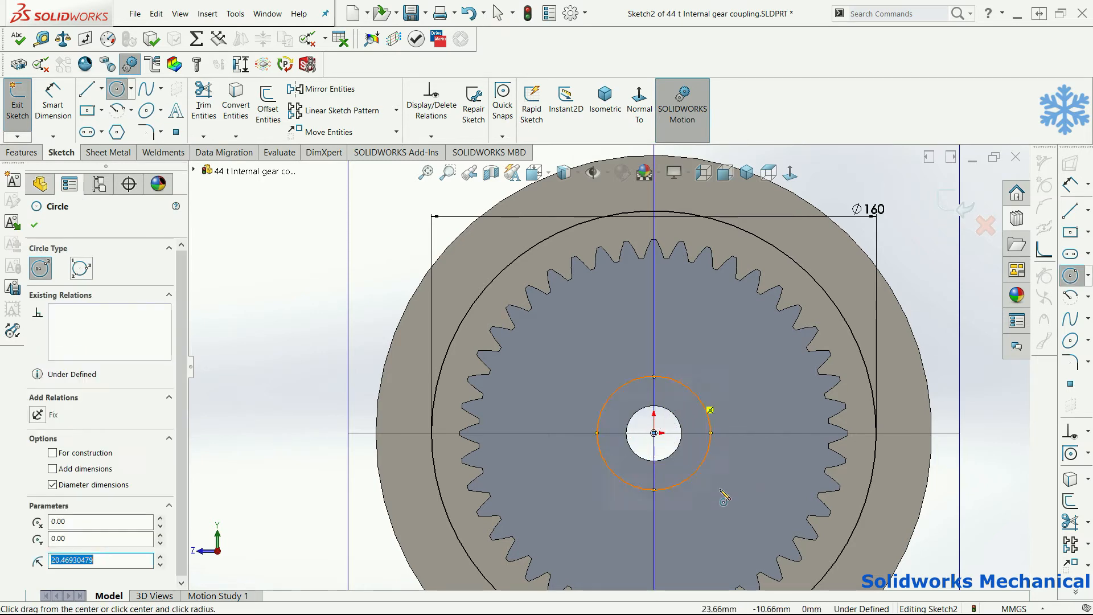
{"action": "key", "text": "Escape"}
{"action": "left_click", "coordinate": [710, 402]}
{"action": "left_click", "coordinate": [713, 406]}
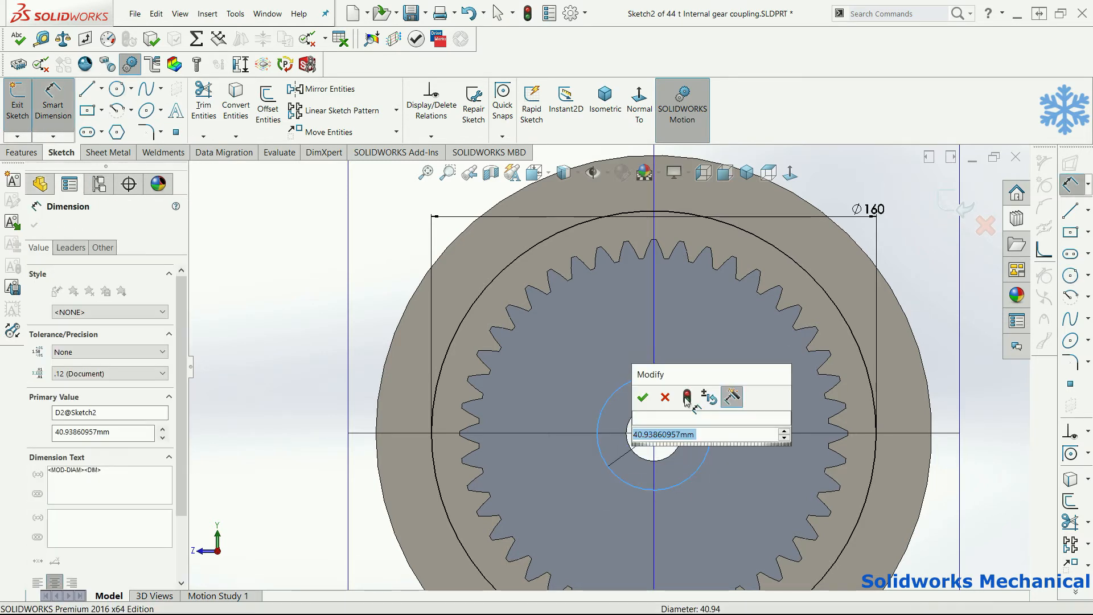
{"action": "type", "text": "40"}
{"action": "key", "text": "Return"}
{"action": "scroll", "coordinate": [687, 402], "scroll_direction": "up", "scroll_amount": 3}
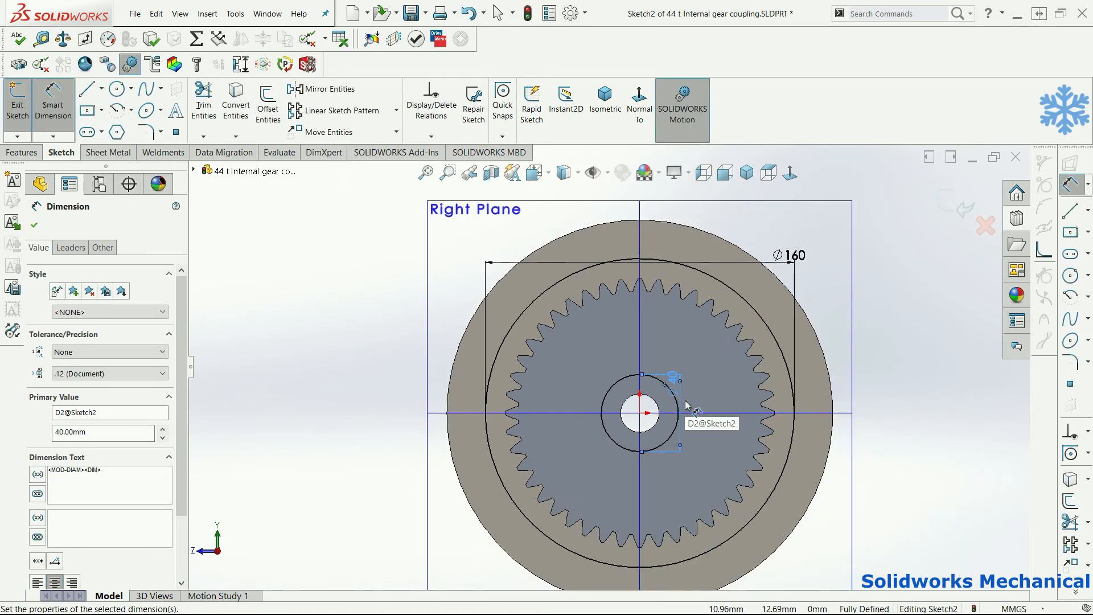
{"action": "key", "text": "Escape"}
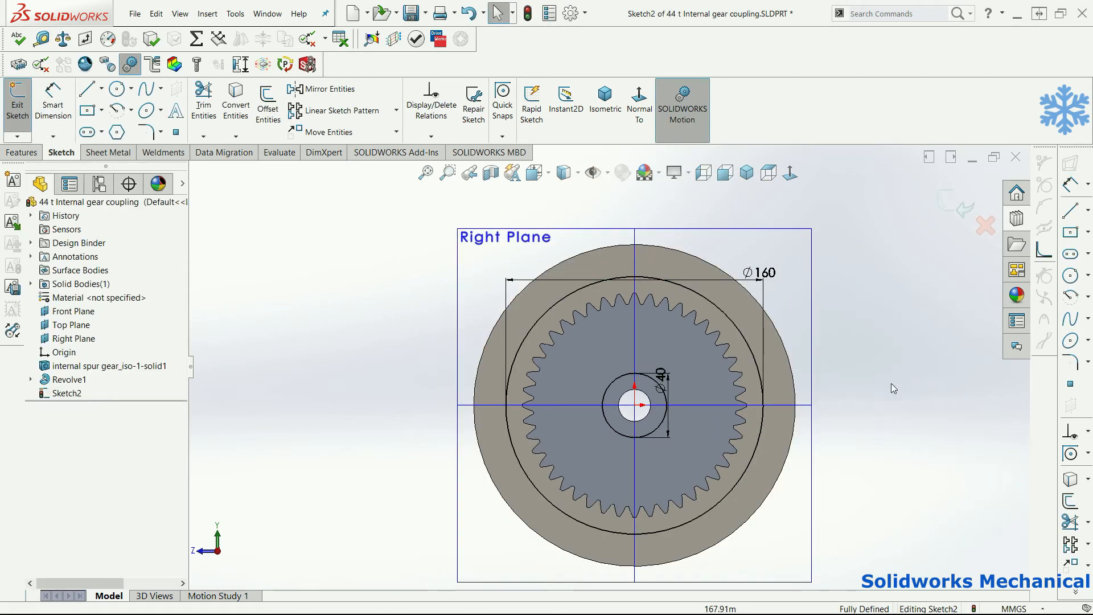
Cut the region between the 160 mm and 40 mm circles to a blind depth of 3.5 mm.
{"action": "left_click", "coordinate": [21, 152]}
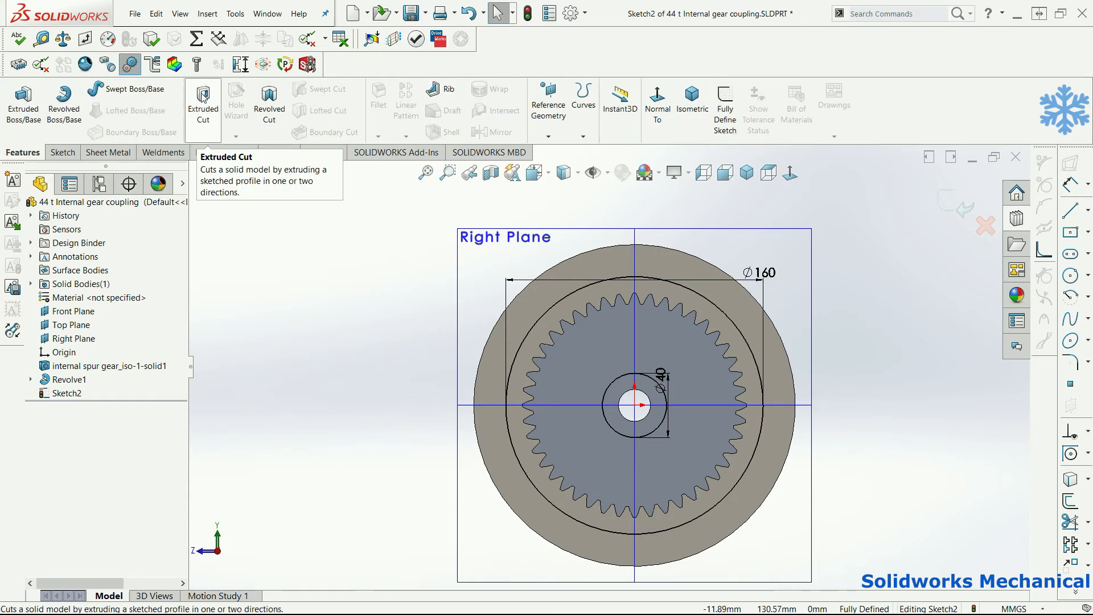
{"action": "left_click", "coordinate": [203, 105]}
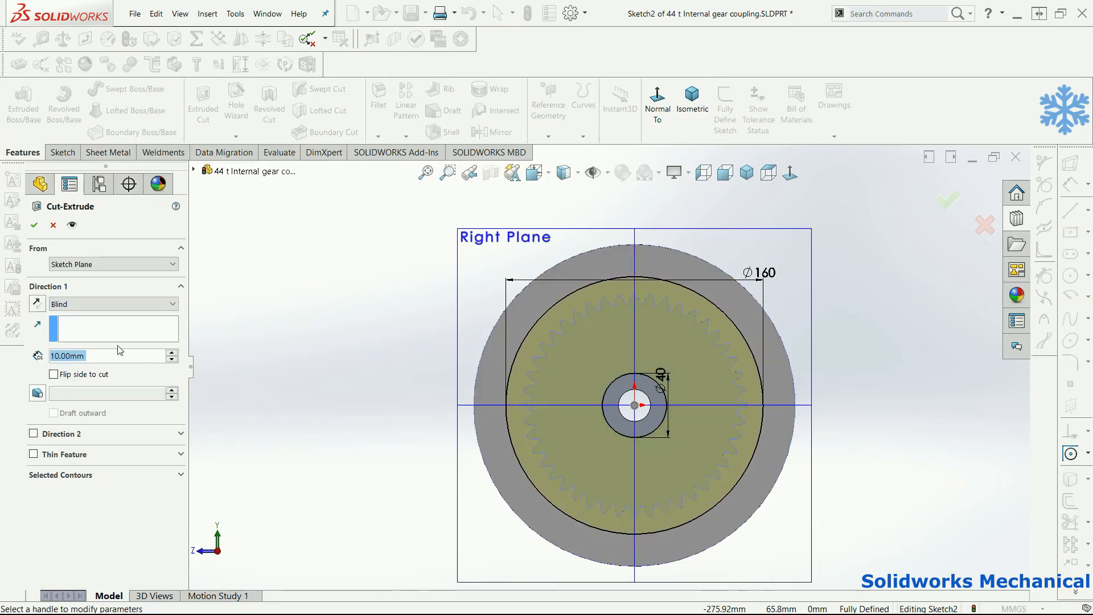
{"action": "type", "text": "3.5"}
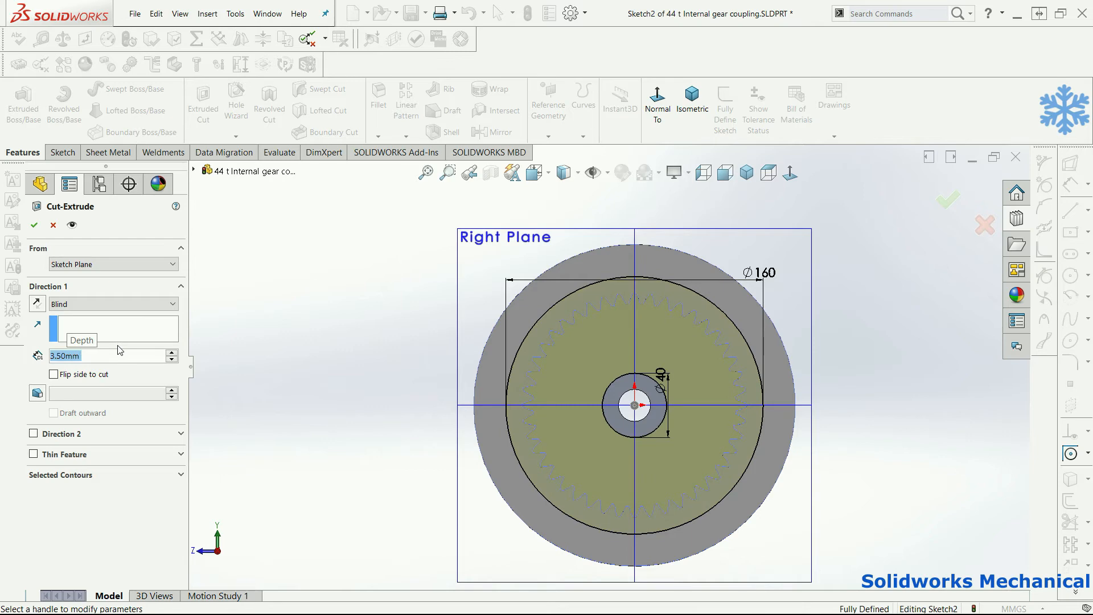
{"action": "left_click", "coordinate": [35, 225]}
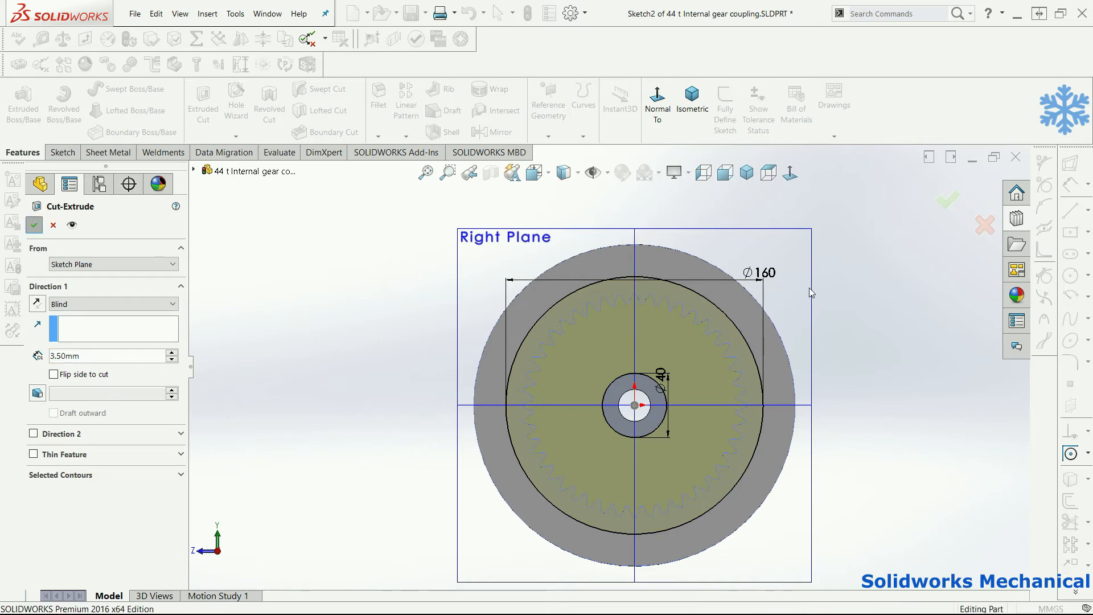
Examine the shallow end-face recess, the internal teeth and the center bore from several angles.
{"action": "left_click", "coordinate": [747, 173]}
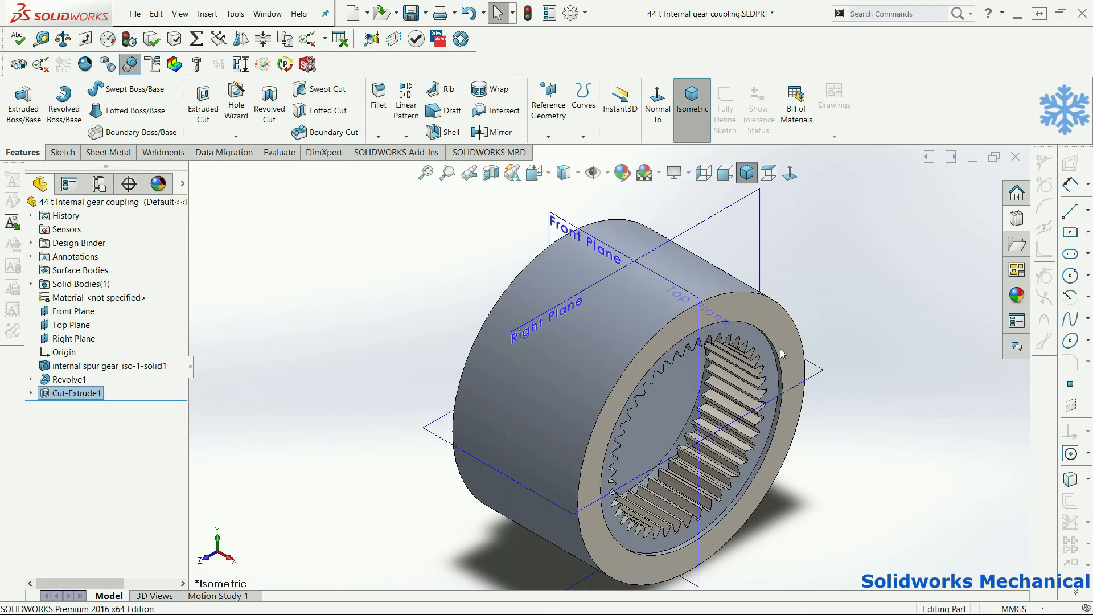
{"action": "middle_click_drag", "start_coordinate": [819, 432], "coordinate": [831, 428]}
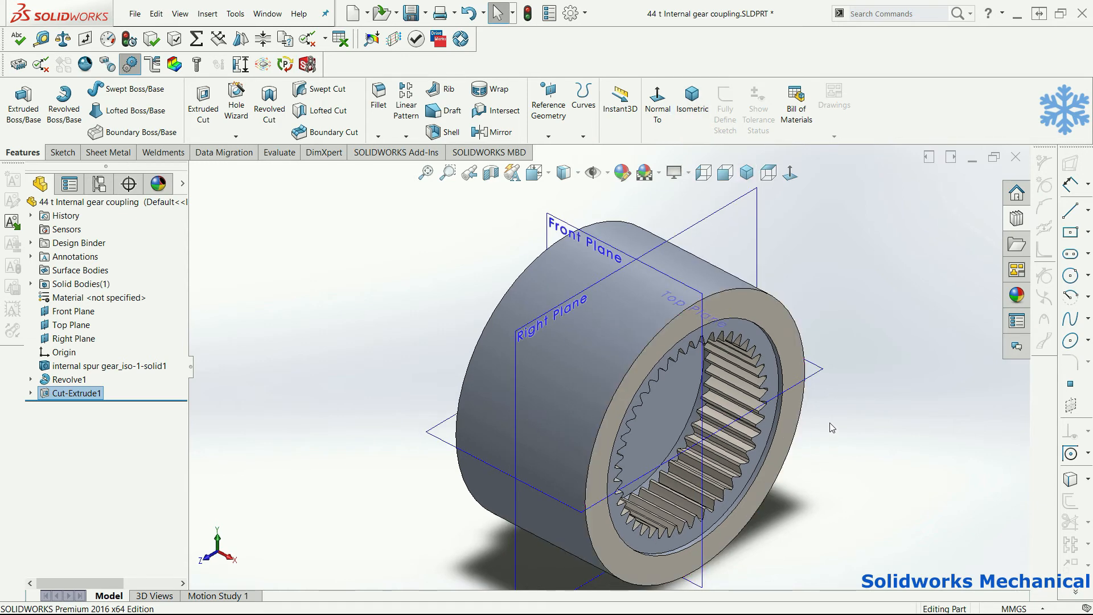
{"action": "middle_click_drag", "start_coordinate": [823, 287], "coordinate": [770, 259]}
{"action": "scroll", "coordinate": [782, 293], "scroll_direction": "up", "scroll_amount": 2}
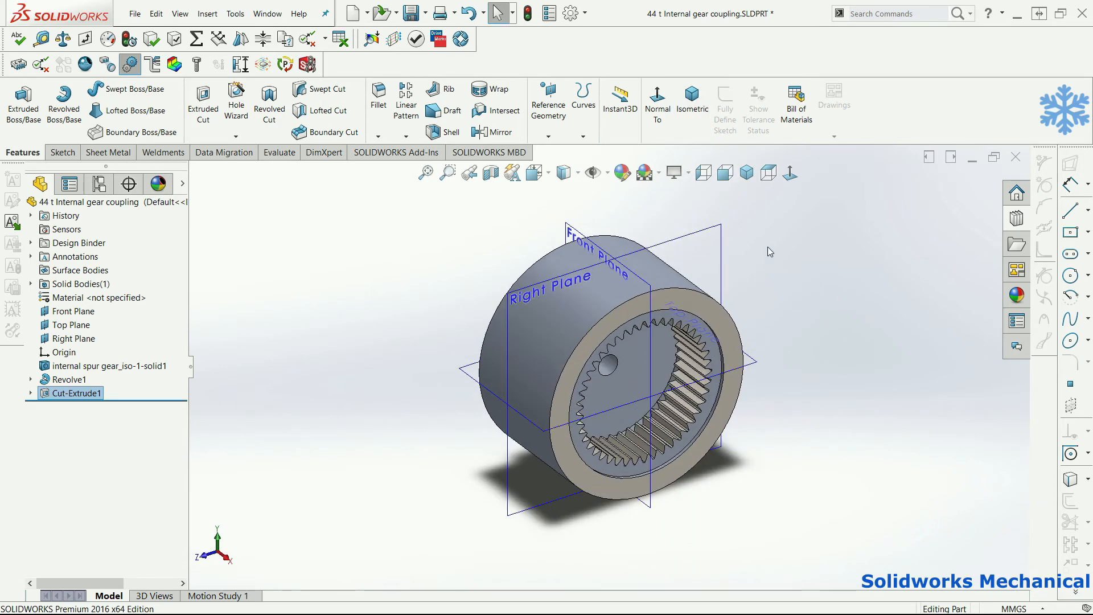
{"action": "scroll", "coordinate": [755, 327], "scroll_direction": "down", "scroll_amount": 5}
{"action": "middle_click_drag", "start_coordinate": [717, 370], "coordinate": [701, 281]}
{"action": "scroll", "coordinate": [700, 281], "scroll_direction": "up", "scroll_amount": 5}
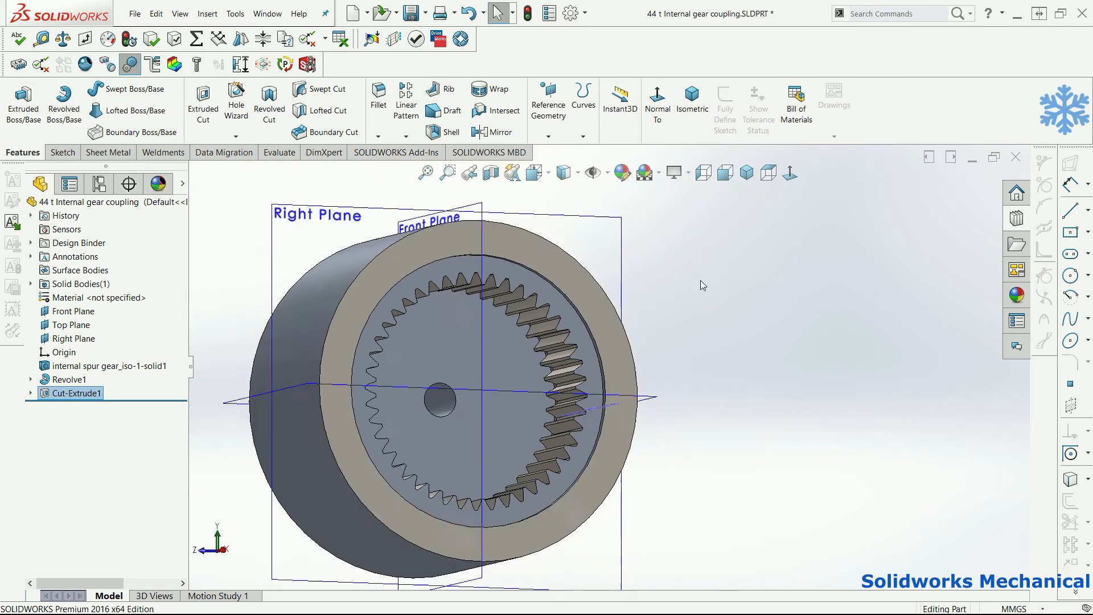
{"action": "middle_click_drag", "start_coordinate": [557, 309], "coordinate": [534, 347]}
{"action": "scroll", "coordinate": [543, 355], "scroll_direction": "down", "scroll_amount": 4}
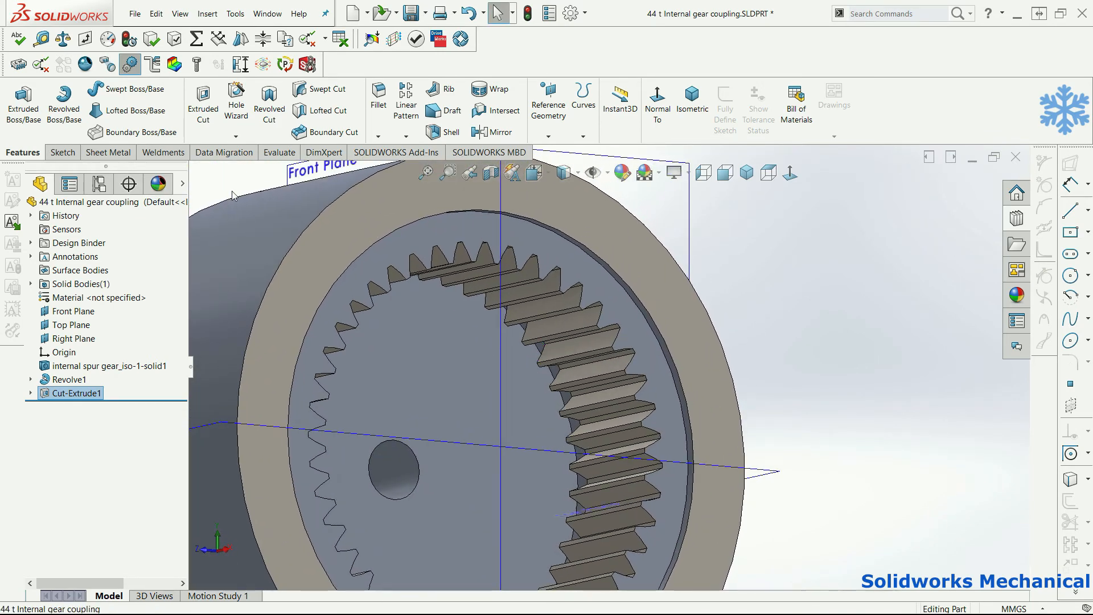
{"action": "left_click", "coordinate": [63, 153]}
{"action": "left_click", "coordinate": [17, 98]}
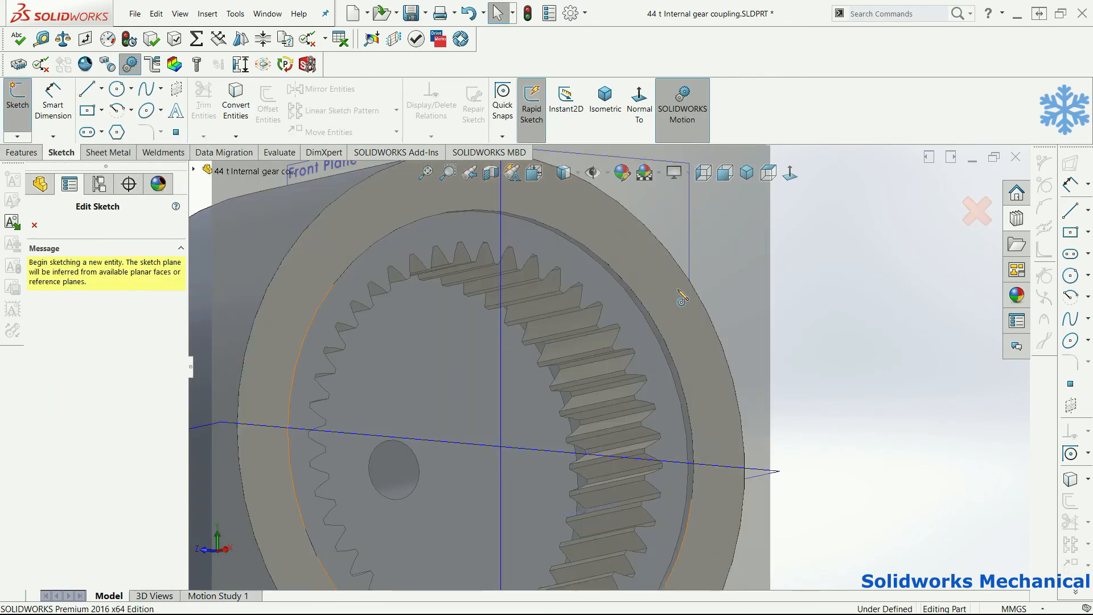
{"action": "left_click", "coordinate": [768, 381]}
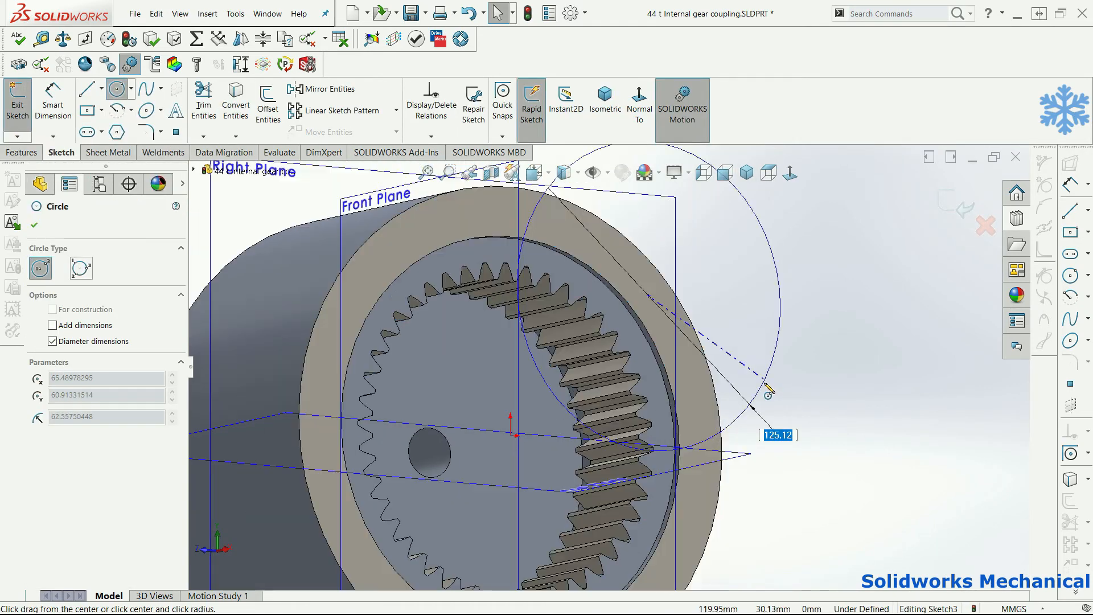
{"action": "left_click", "coordinate": [117, 89]}
{"action": "left_click", "coordinate": [791, 172]}
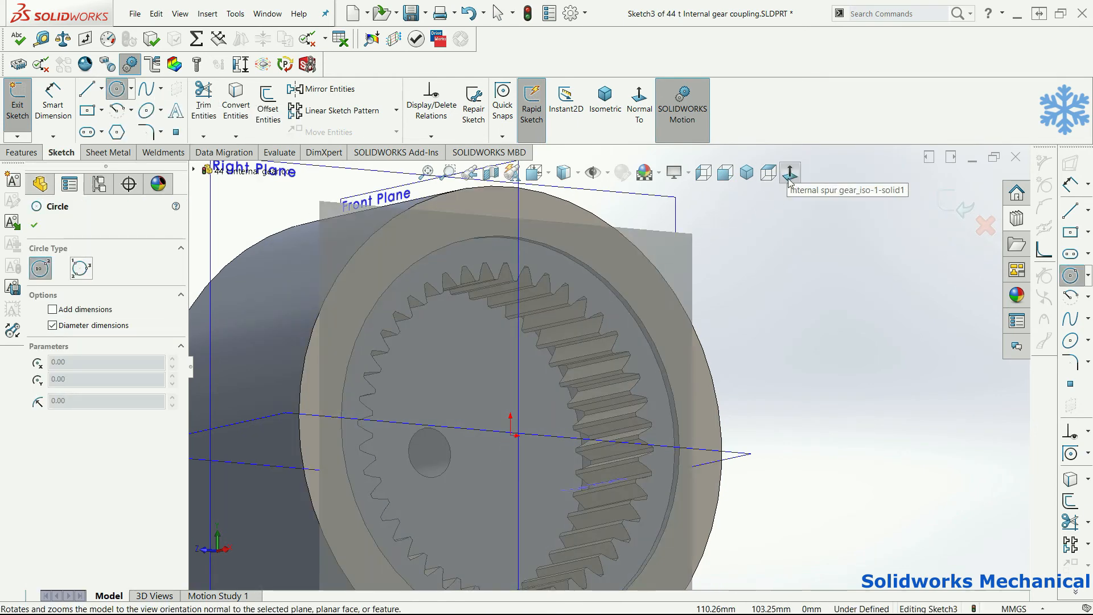
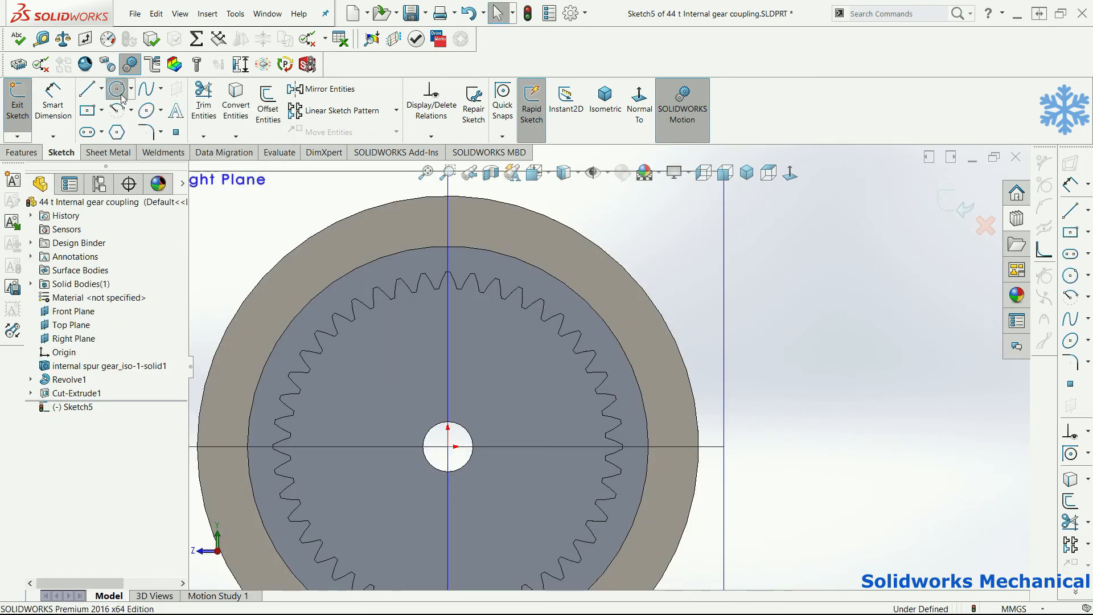
{"action": "left_click", "coordinate": [147, 110]}
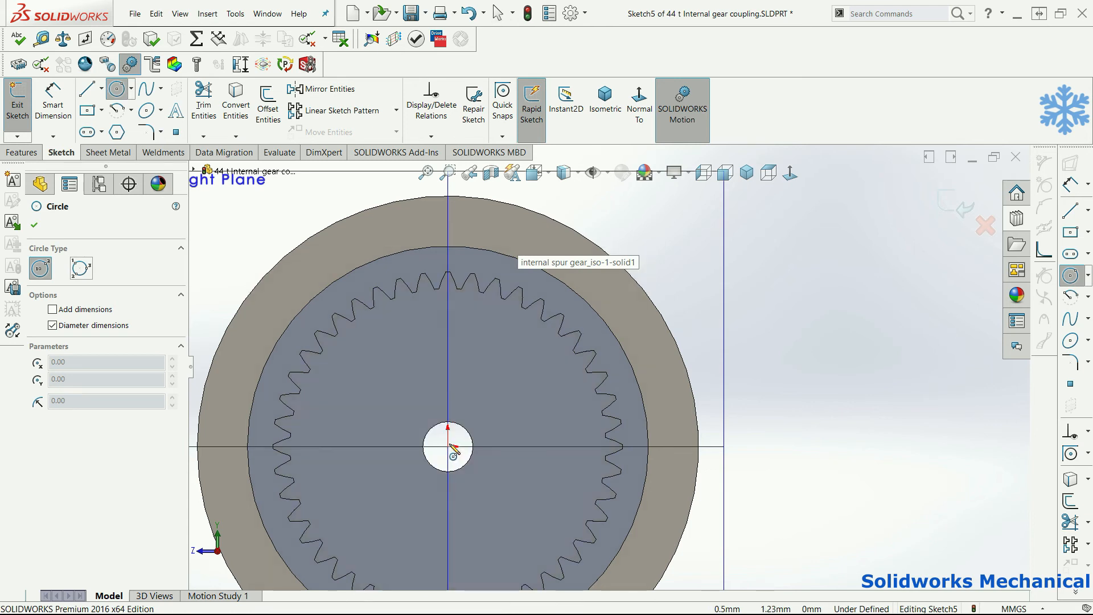
{"action": "left_click", "coordinate": [667, 424]}
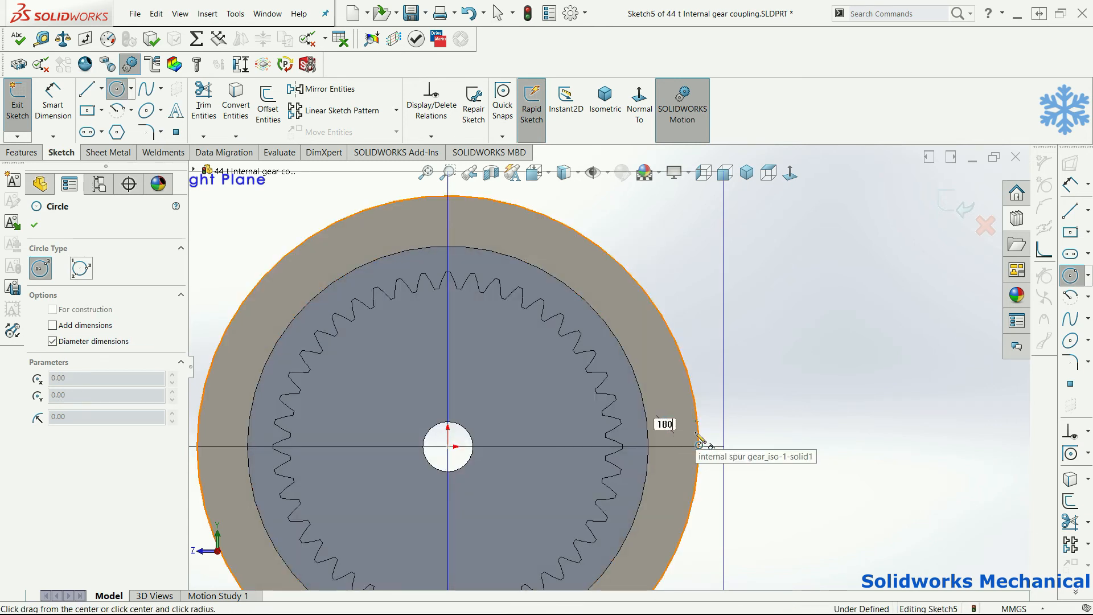
{"action": "key", "text": "Escape"}
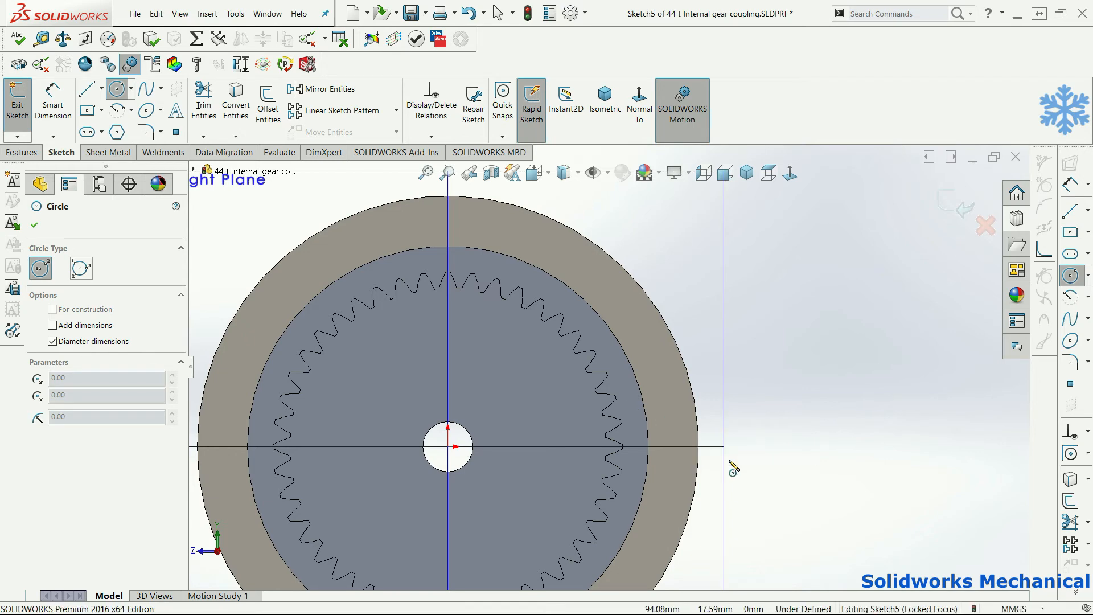
{"action": "key", "text": "Escape"}
{"action": "key", "text": "f"}
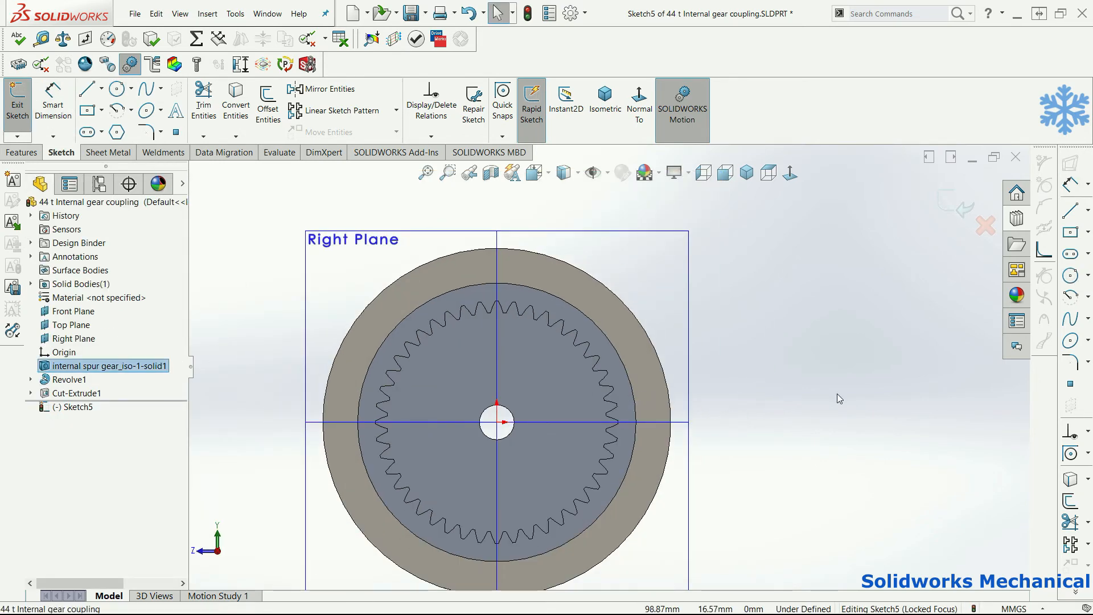
Sketch a circle centered on the origin, midway across the end ring's width, and dimension its diameter to 180 mm.
{"action": "key", "text": "Return"}
{"action": "left_click", "coordinate": [497, 422]}
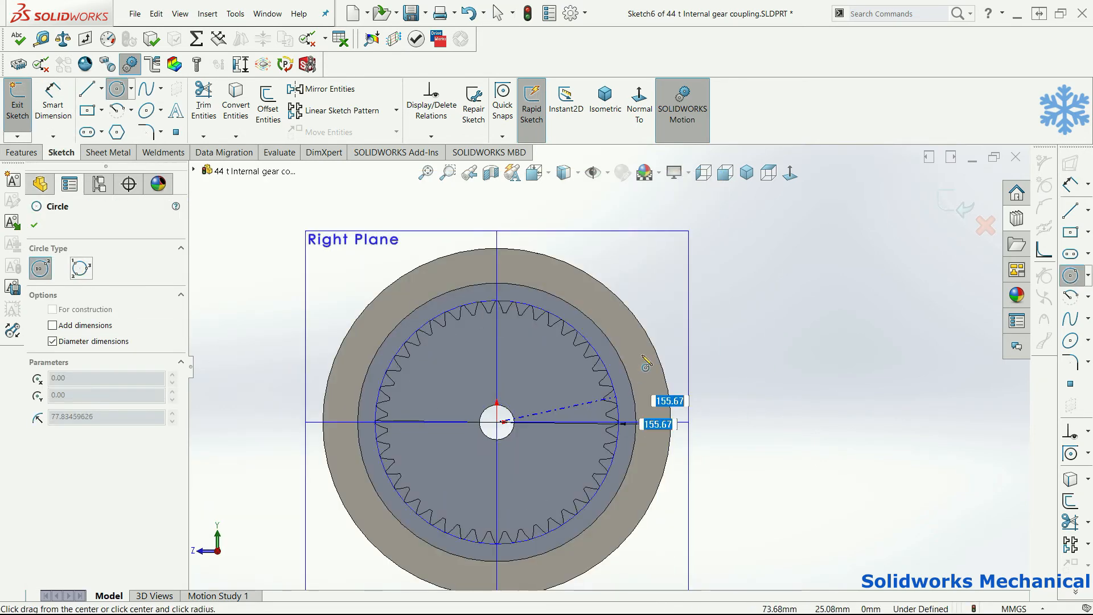
{"action": "left_click", "coordinate": [639, 356]}
{"action": "right_click_drag", "start_coordinate": [729, 323], "coordinate": [729, 295]}
{"action": "left_click", "coordinate": [653, 390]}
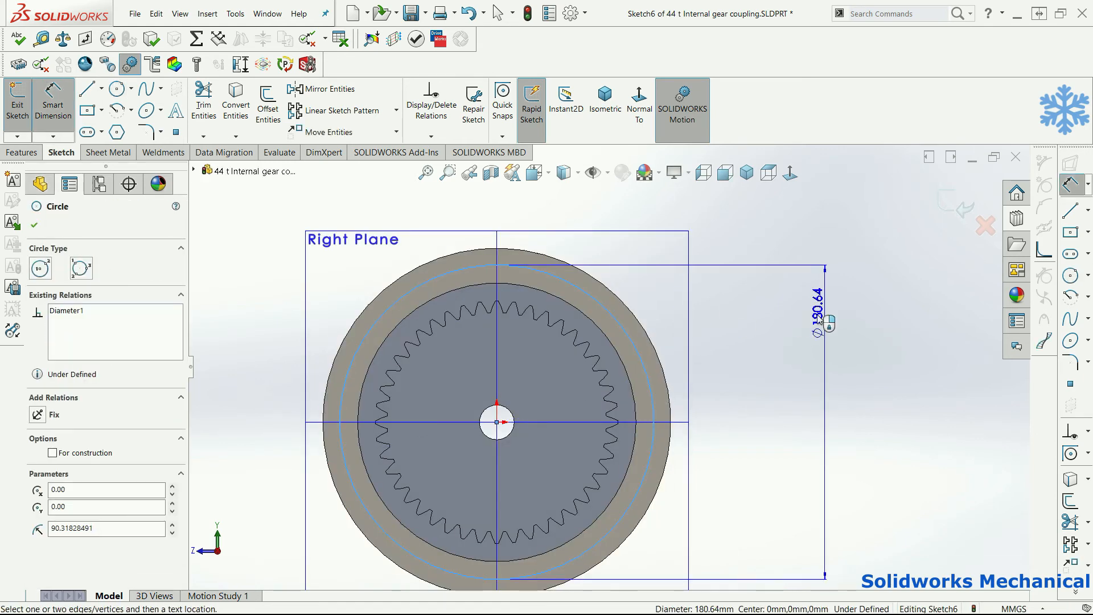
{"action": "left_click", "coordinate": [804, 317]}
{"action": "type", "text": "180"}
{"action": "key", "text": "Return"}
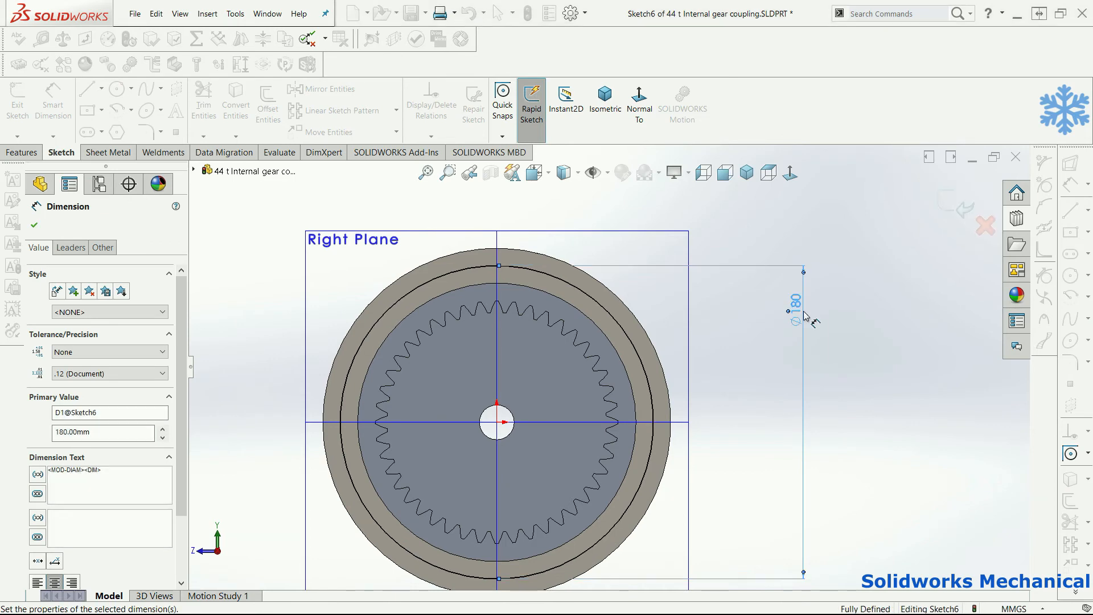
{"action": "key", "text": "Escape"}
Exit the circle sketch and change its sketch plane from the Right Plane to the flat outer ring face at the toothed end.
{"action": "middle_click_drag", "start_coordinate": [706, 417], "coordinate": [612, 388]}
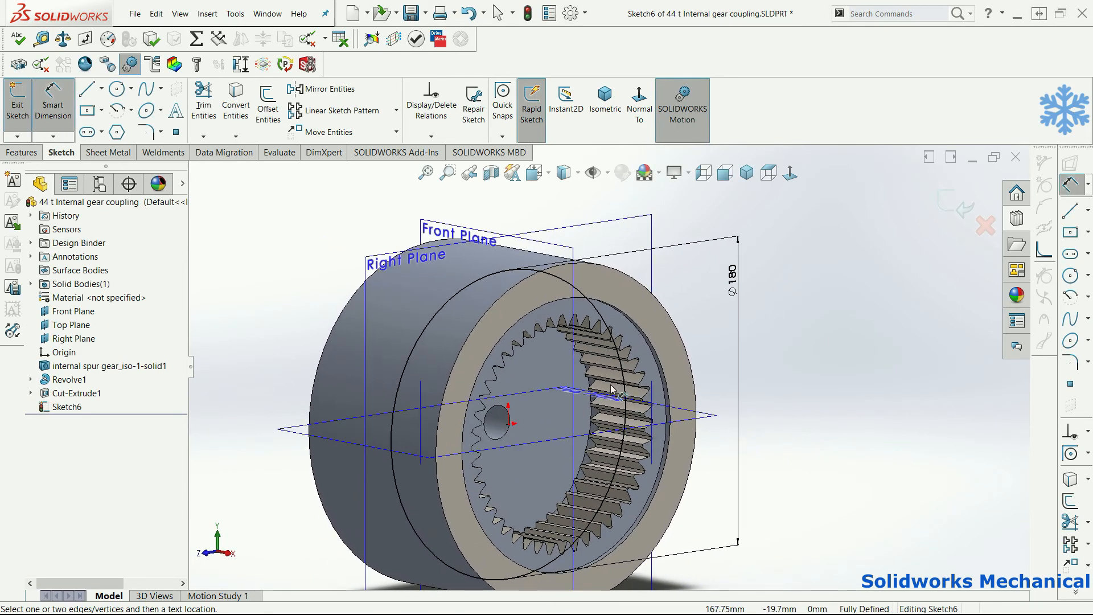
{"action": "left_click", "coordinate": [76, 407]}
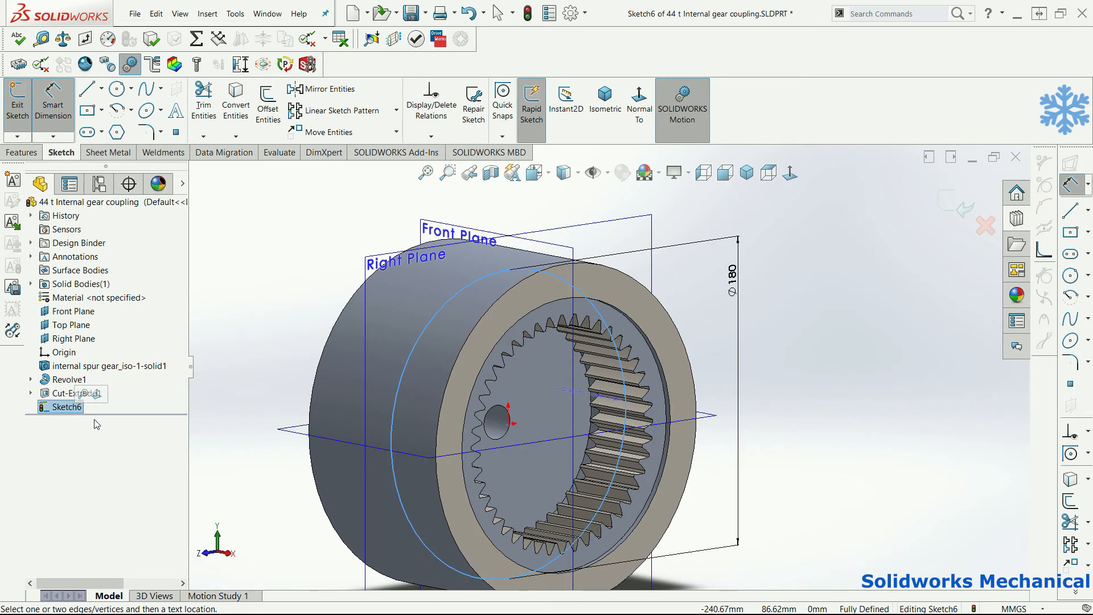
{"action": "left_click", "coordinate": [940, 190]}
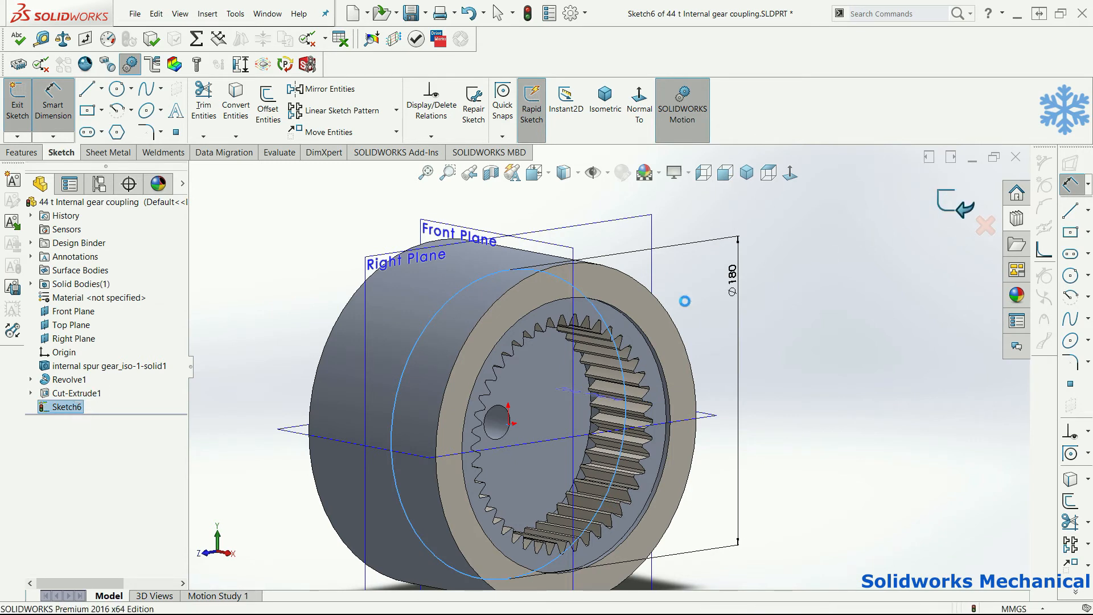
{"action": "right_click", "coordinate": [48, 410]}
{"action": "left_click", "coordinate": [69, 353]}
{"action": "right_click", "coordinate": [88, 267]}
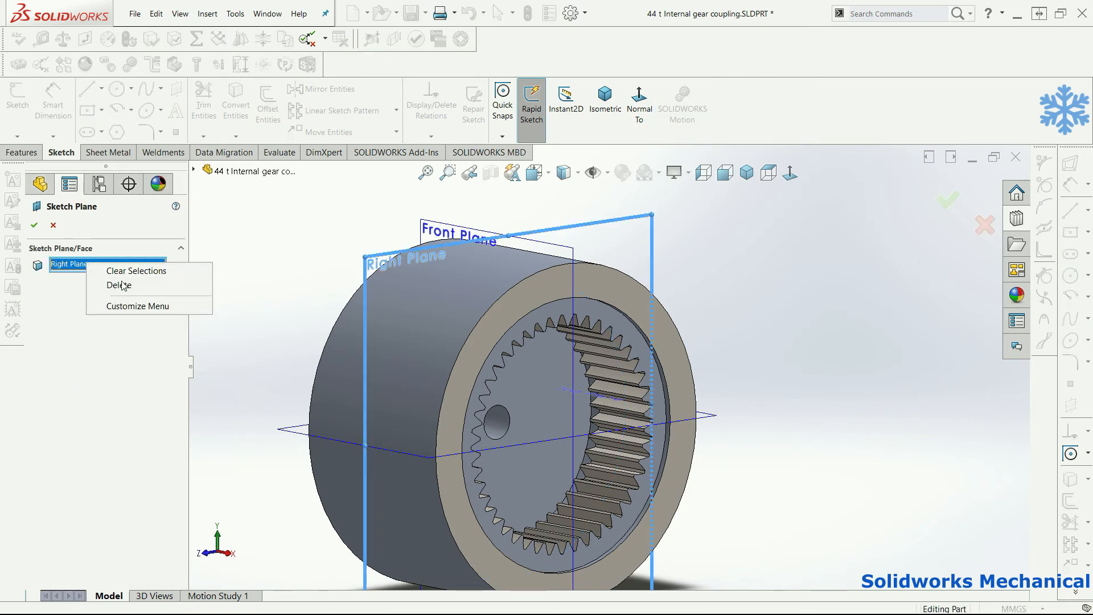
{"action": "left_click", "coordinate": [119, 285]}
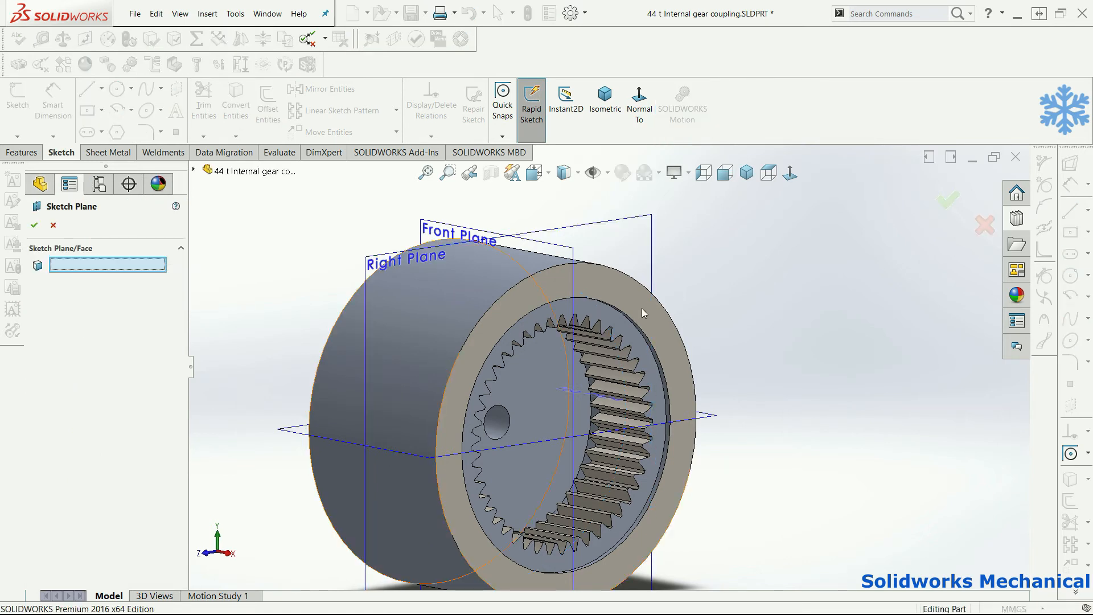
{"action": "left_click", "coordinate": [642, 308]}
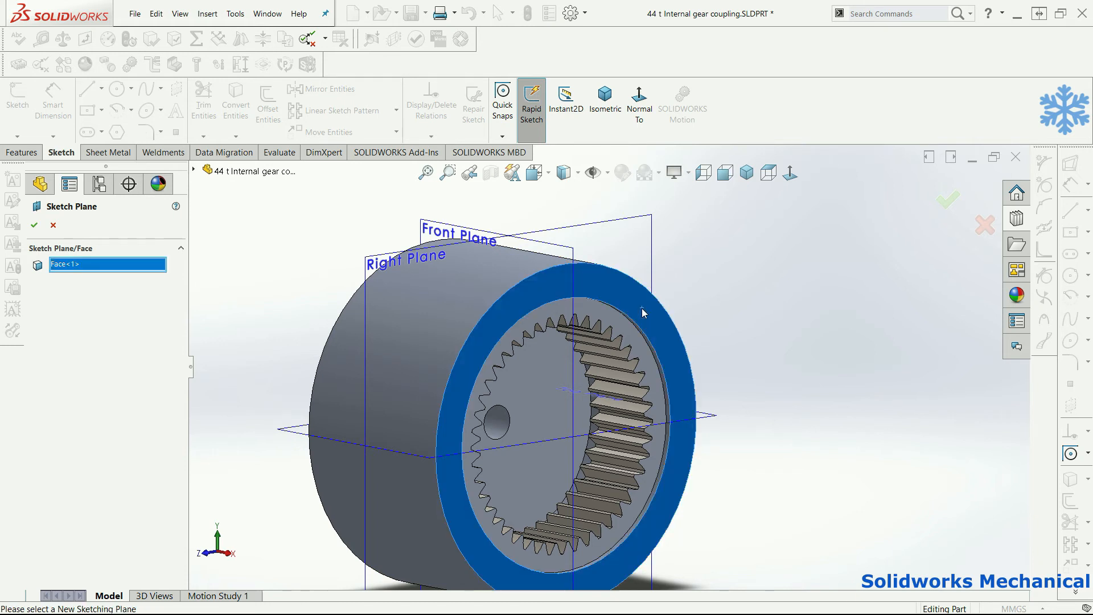
{"action": "left_click", "coordinate": [34, 227]}
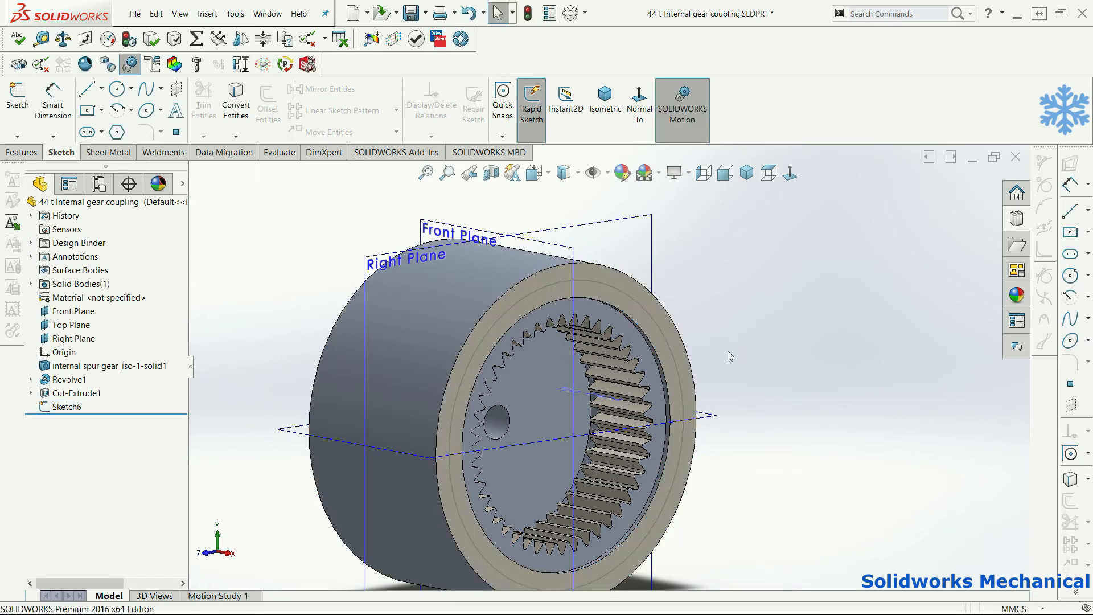
Edit the 180 mm circle sketch, add a point at the circle's top quadrant, and close the sketch.
{"action": "left_click", "coordinate": [66, 406]}
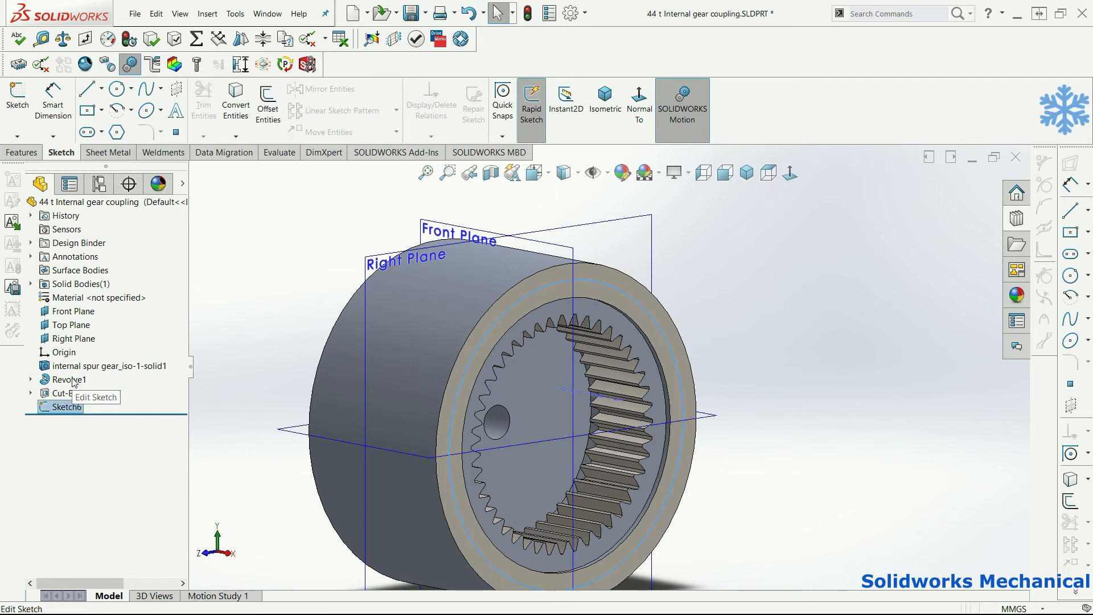
{"action": "left_click", "coordinate": [72, 376]}
{"action": "left_click", "coordinate": [792, 174]}
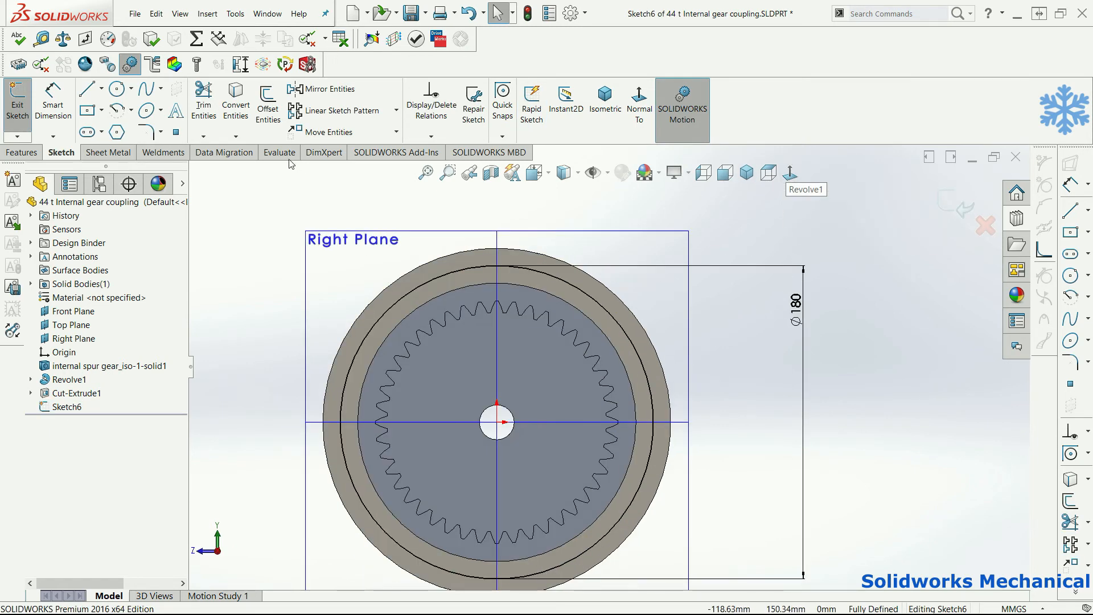
{"action": "left_click", "coordinate": [176, 132]}
{"action": "left_click", "coordinate": [499, 265]}
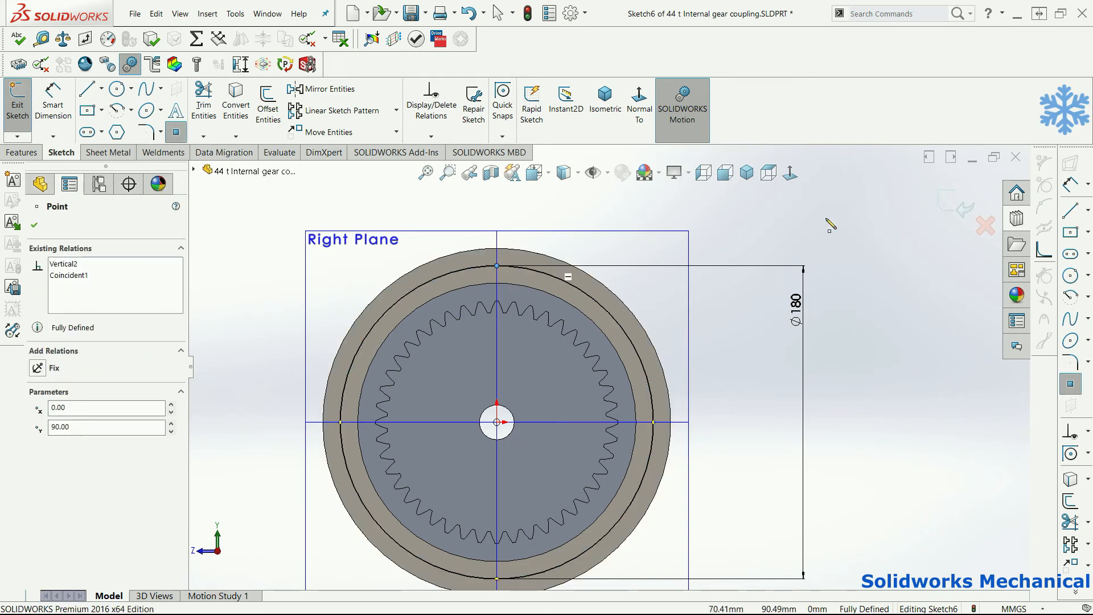
{"action": "left_click", "coordinate": [952, 197]}
Start a Hole Wizard hole using the ISO tap drill type and set its size to M8.
{"action": "left_click", "coordinate": [33, 153]}
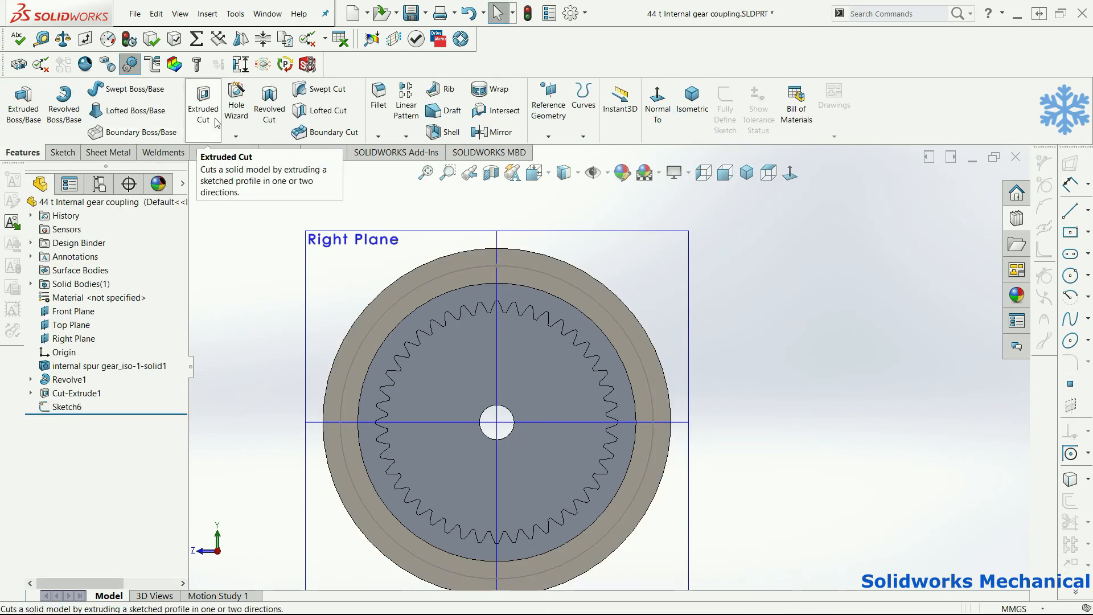
{"action": "left_click", "coordinate": [233, 117]}
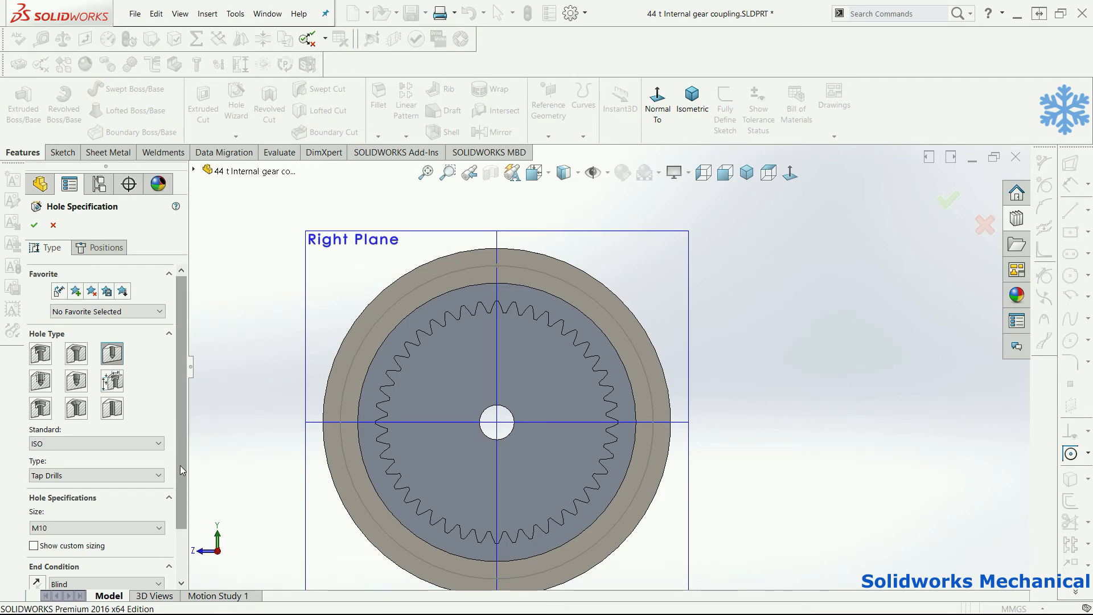
{"action": "left_click_drag", "start_coordinate": [180, 466], "coordinate": [176, 506]}
{"action": "left_click", "coordinate": [103, 476]}
{"action": "scroll", "coordinate": [73, 383], "scroll_direction": "up", "scroll_amount": 2}
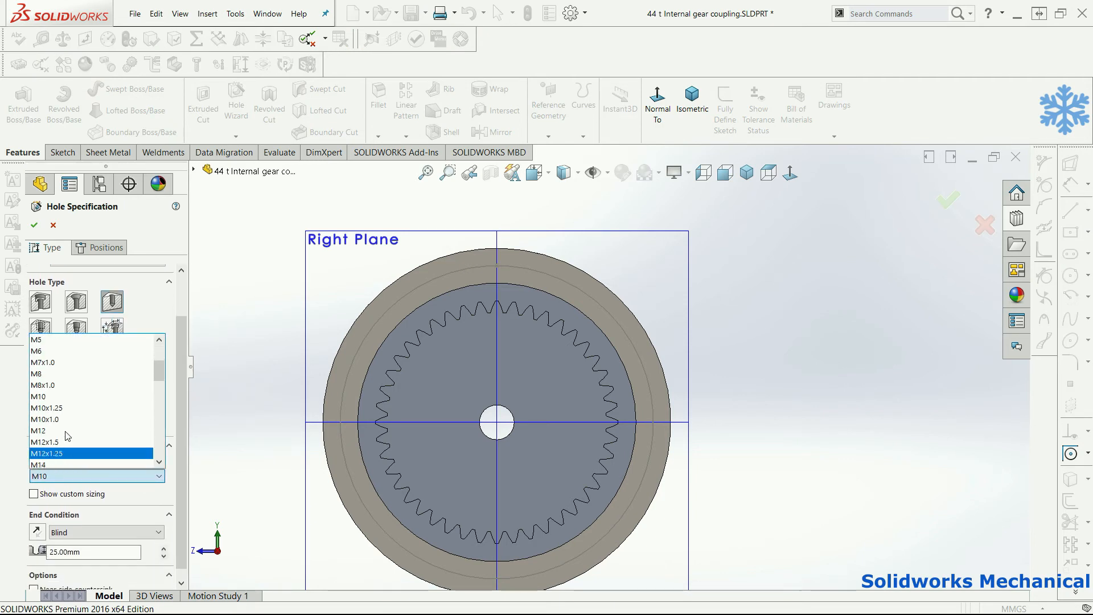
{"action": "left_click", "coordinate": [64, 374]}
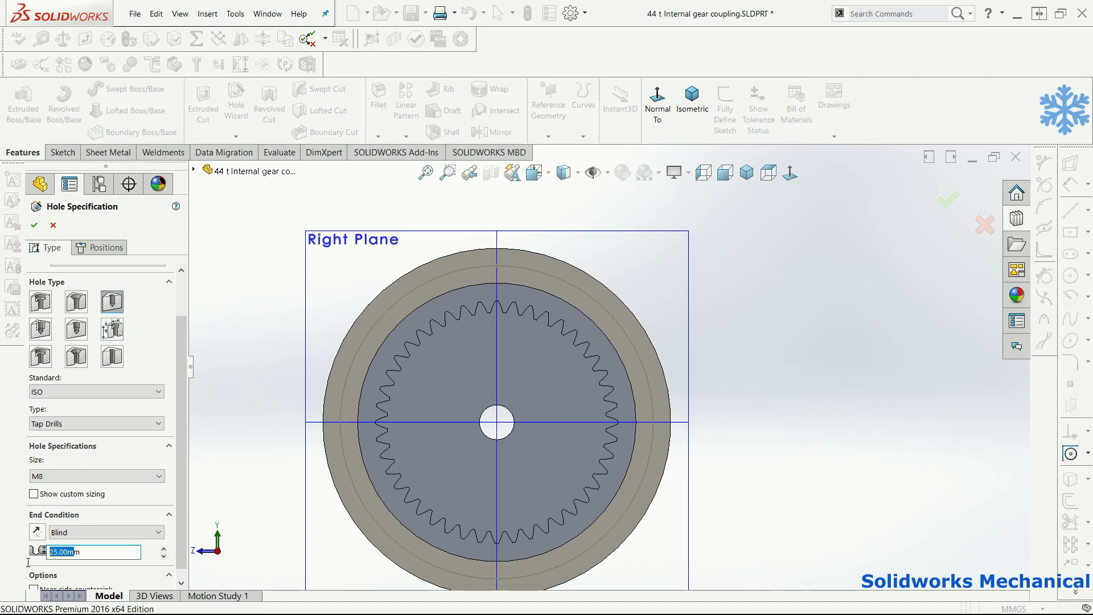
Place the M8 tap drill hole on the ring face at the sketch point atop the 180 mm circle and finish the hole.
{"action": "left_click", "coordinate": [98, 248]}
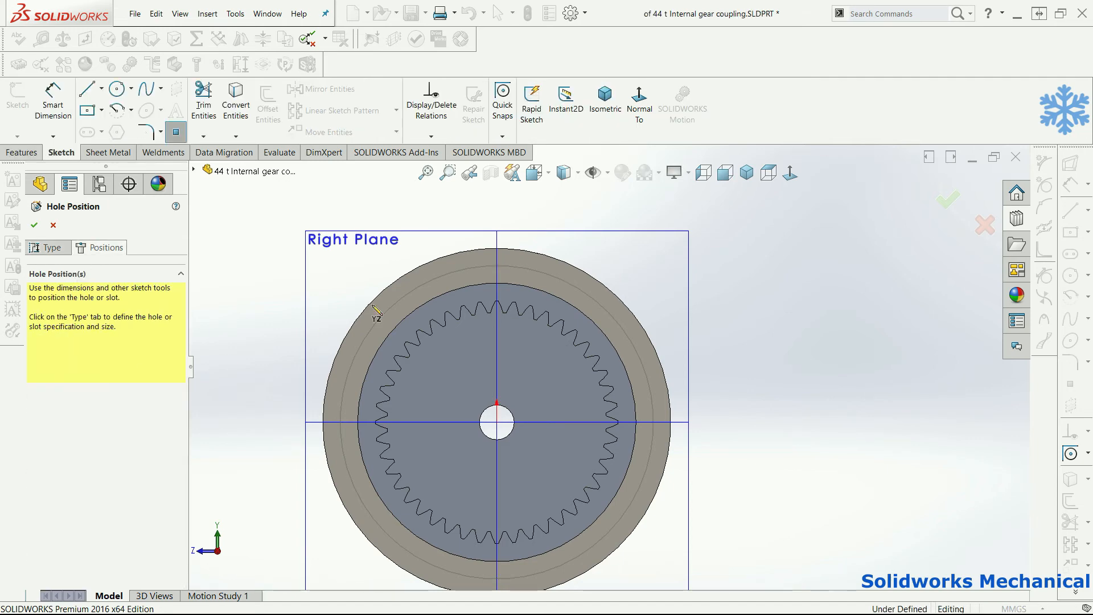
{"action": "scroll", "coordinate": [455, 242], "scroll_direction": "down", "scroll_amount": 1}
{"action": "left_click", "coordinate": [498, 268]}
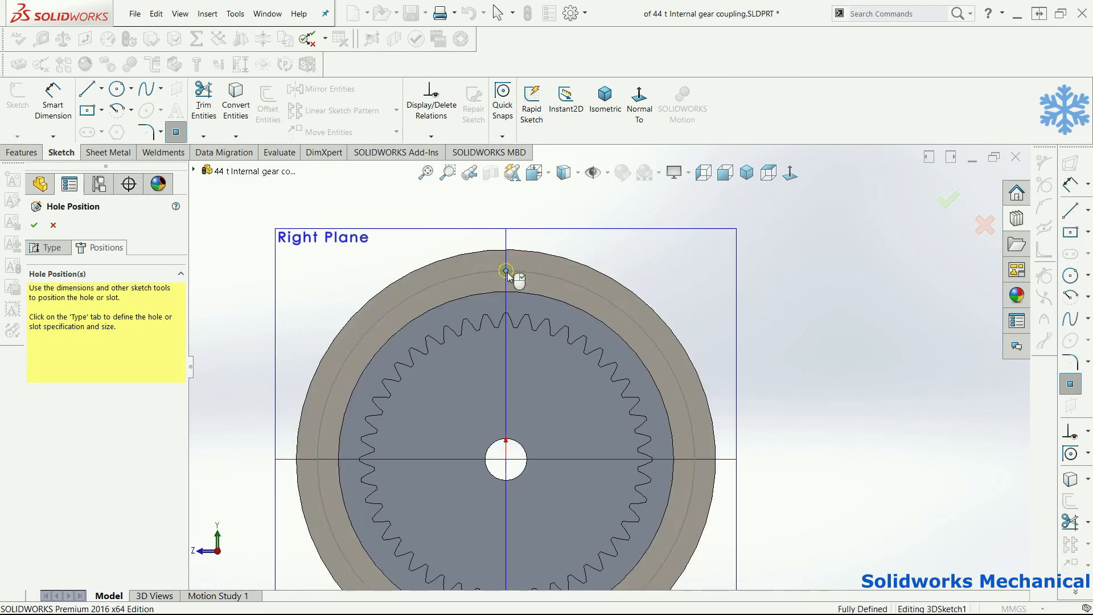
{"action": "left_click", "coordinate": [556, 271]}
{"action": "middle_click_drag", "start_coordinate": [556, 271], "coordinate": [899, 266]}
{"action": "left_click", "coordinate": [954, 203]}
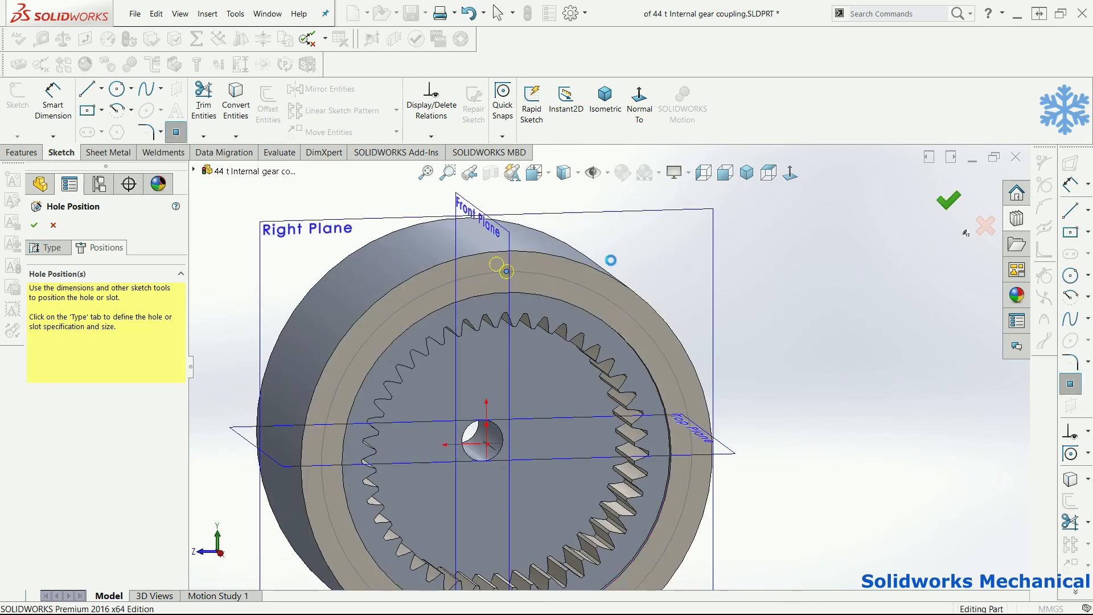
Circular-pattern the M8 tap drill hole around the outer cylindrical face with 6 equally spaced instances over 360 degrees.
{"action": "left_click", "coordinate": [89, 425]}
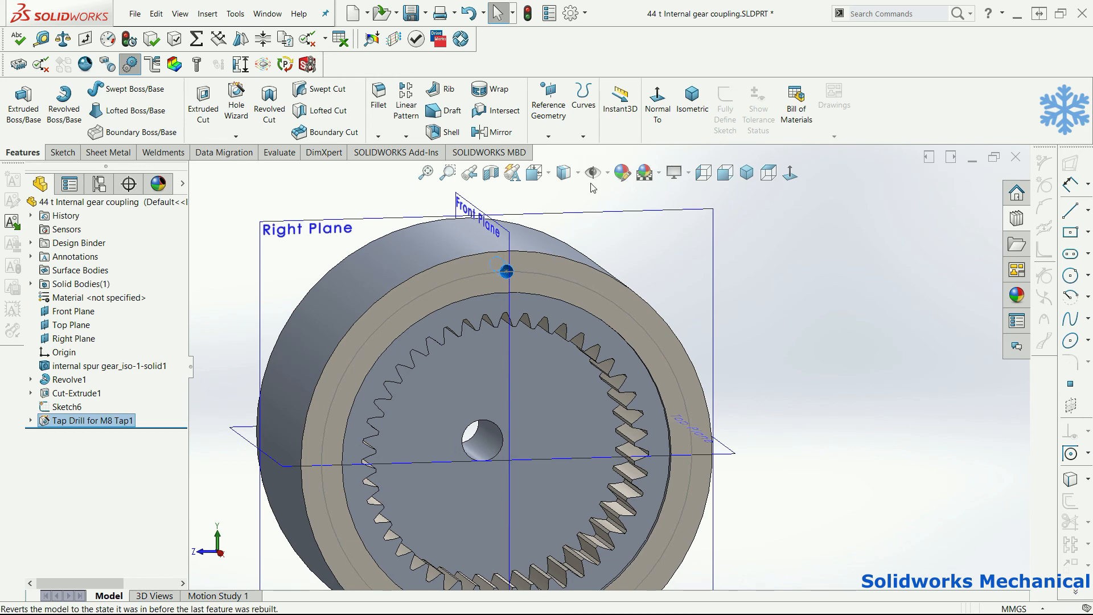
{"action": "left_click", "coordinate": [406, 136]}
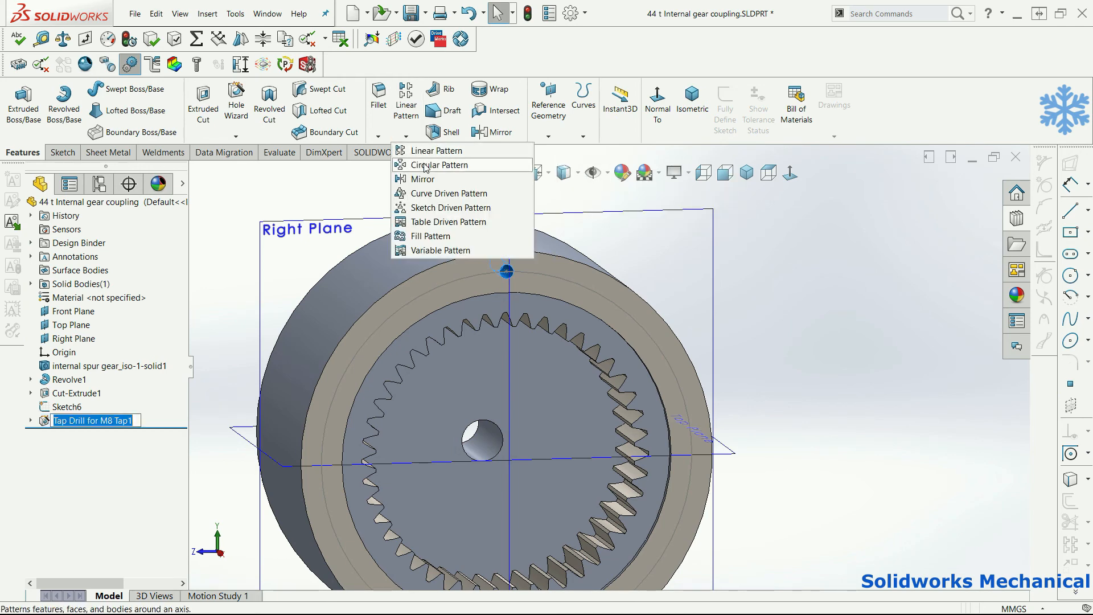
{"action": "left_click", "coordinate": [441, 163]}
{"action": "left_click", "coordinate": [107, 266]}
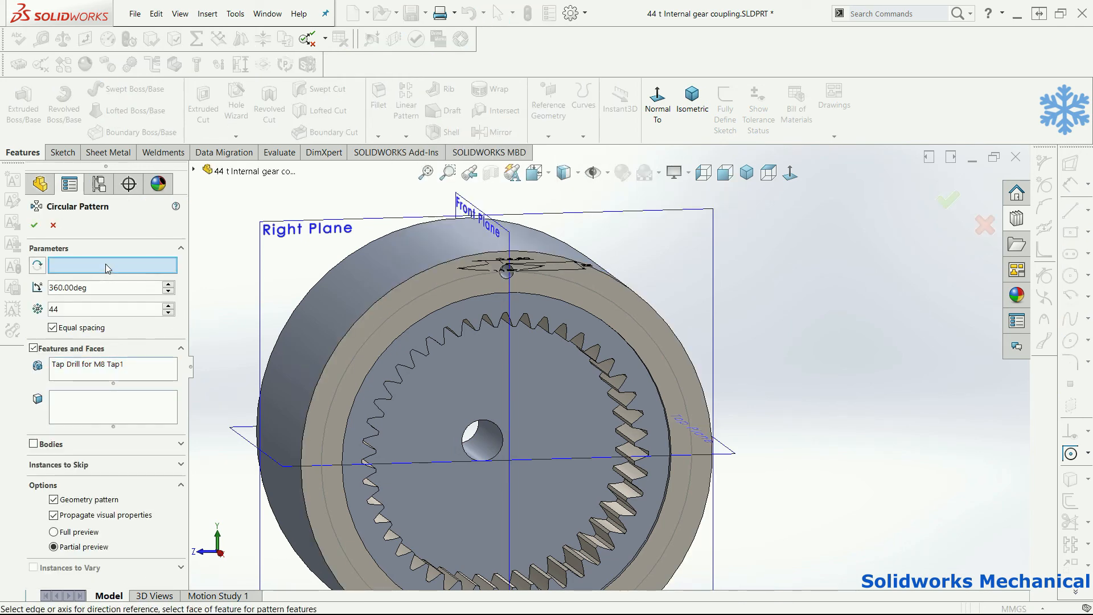
{"action": "left_click", "coordinate": [406, 248]}
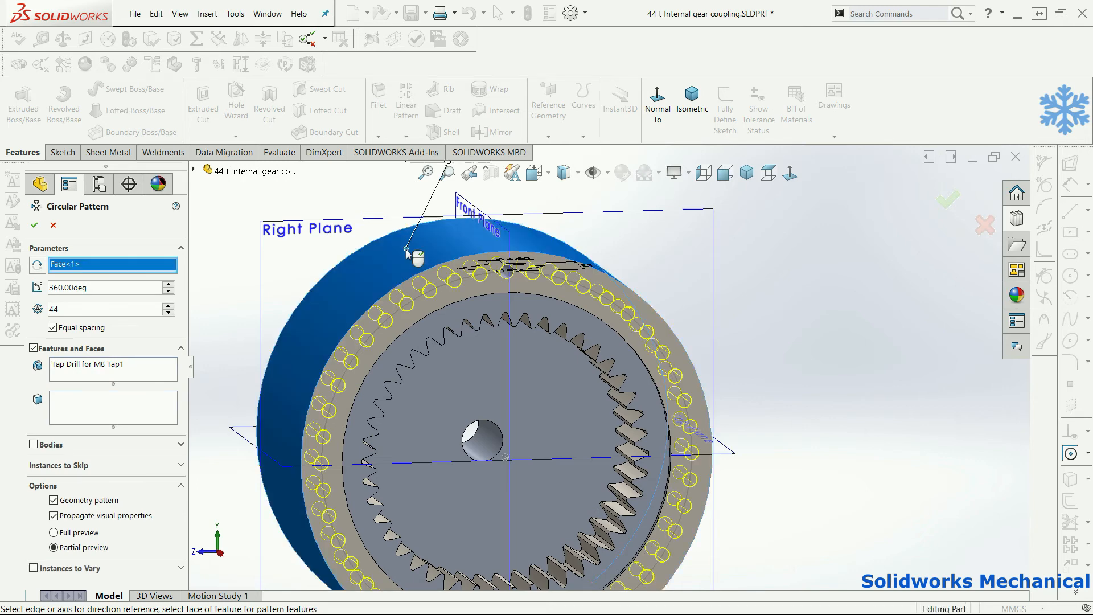
{"action": "left_click_drag", "start_coordinate": [26, 311], "coordinate": [32, 309]}
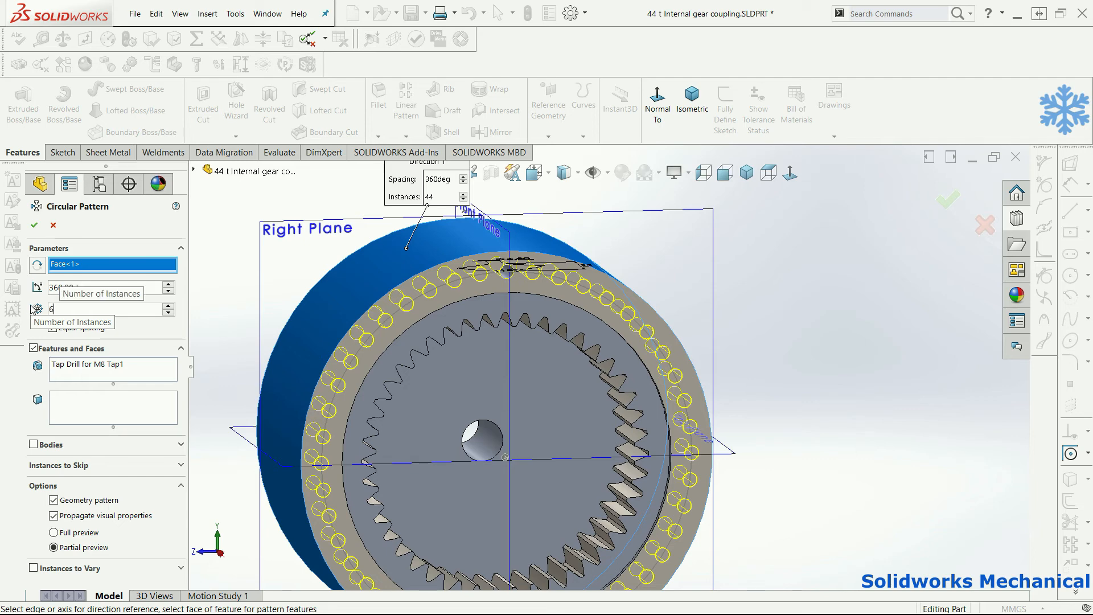
{"action": "type", "text": "6"}
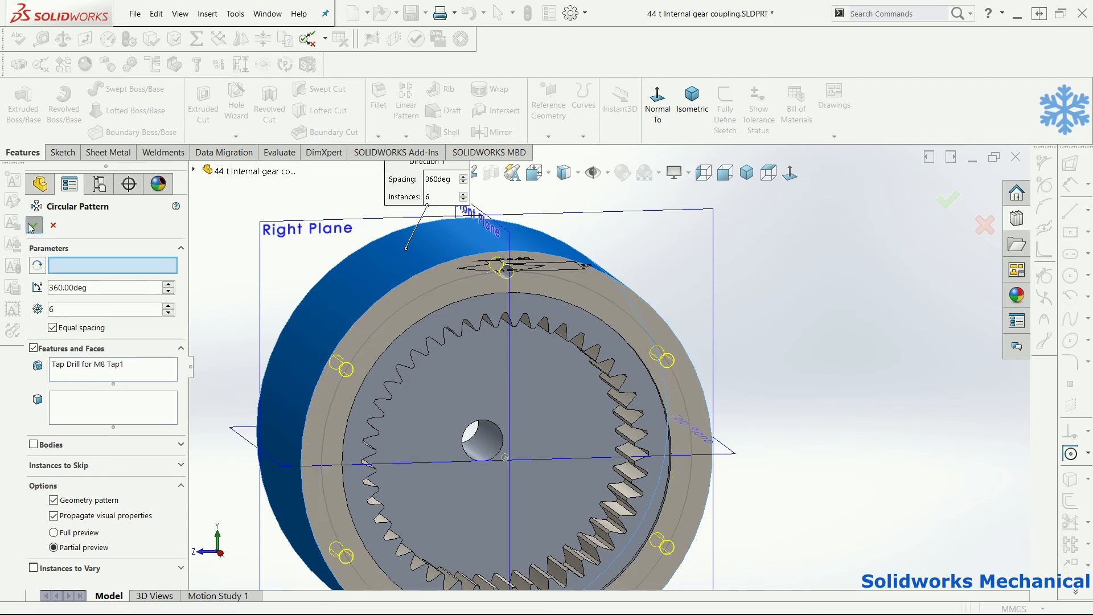
{"action": "left_click", "coordinate": [34, 225]}
{"action": "middle_click_drag", "start_coordinate": [711, 406], "coordinate": [763, 425]}
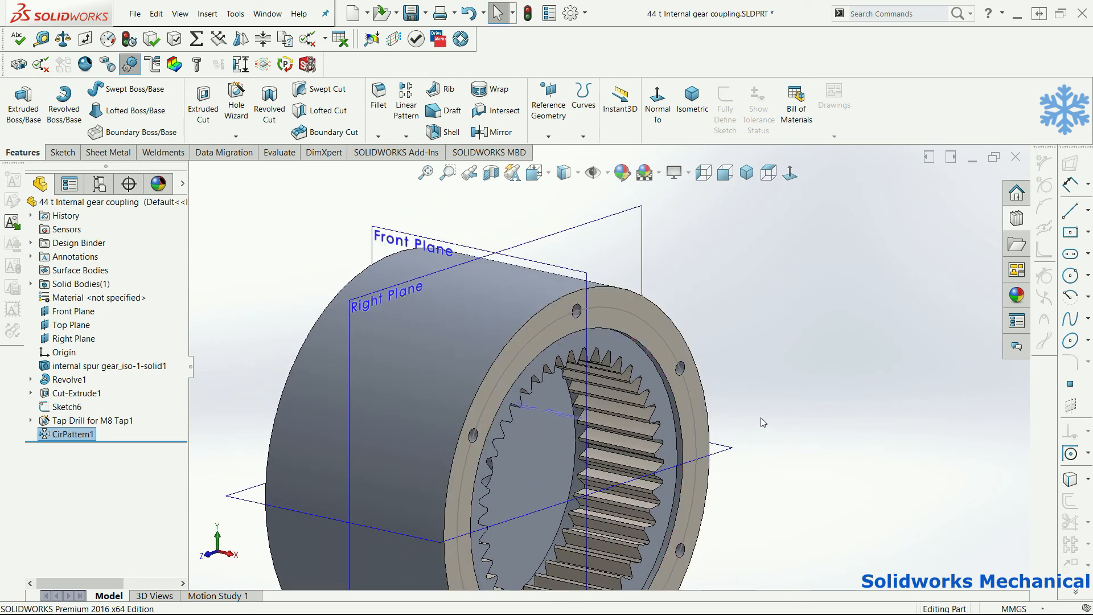
Examine the finished internal gear coupling from its toothed bolt-hole end and from its closed end with the central bore.
{"action": "scroll", "coordinate": [751, 354], "scroll_direction": "up", "scroll_amount": 3}
{"action": "scroll", "coordinate": [753, 368], "scroll_direction": "down", "scroll_amount": 2}
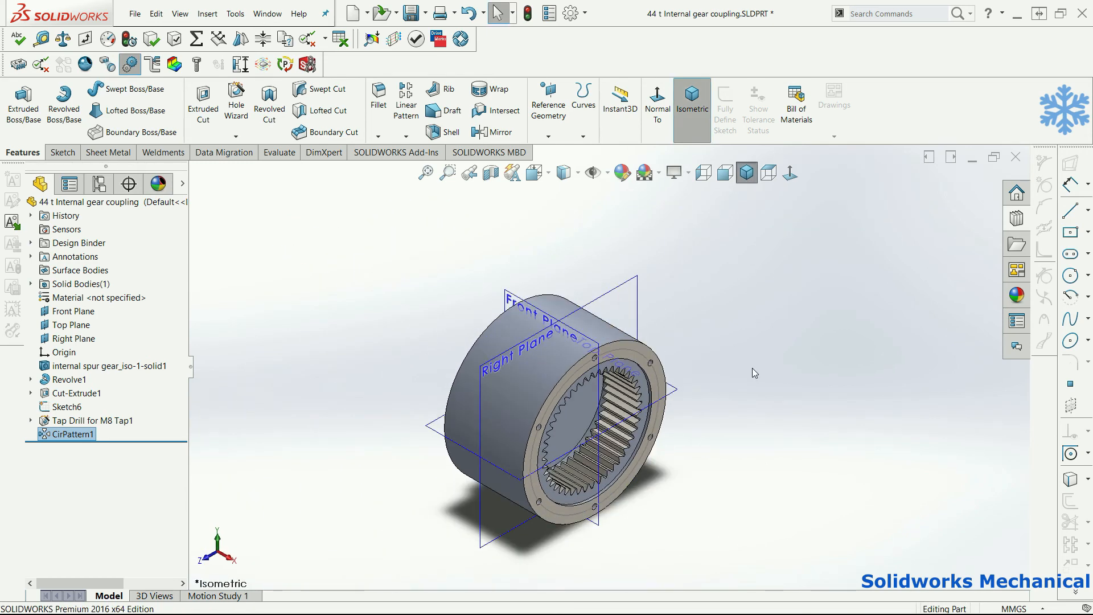
{"action": "scroll", "coordinate": [752, 368], "scroll_direction": "down", "scroll_amount": 1}
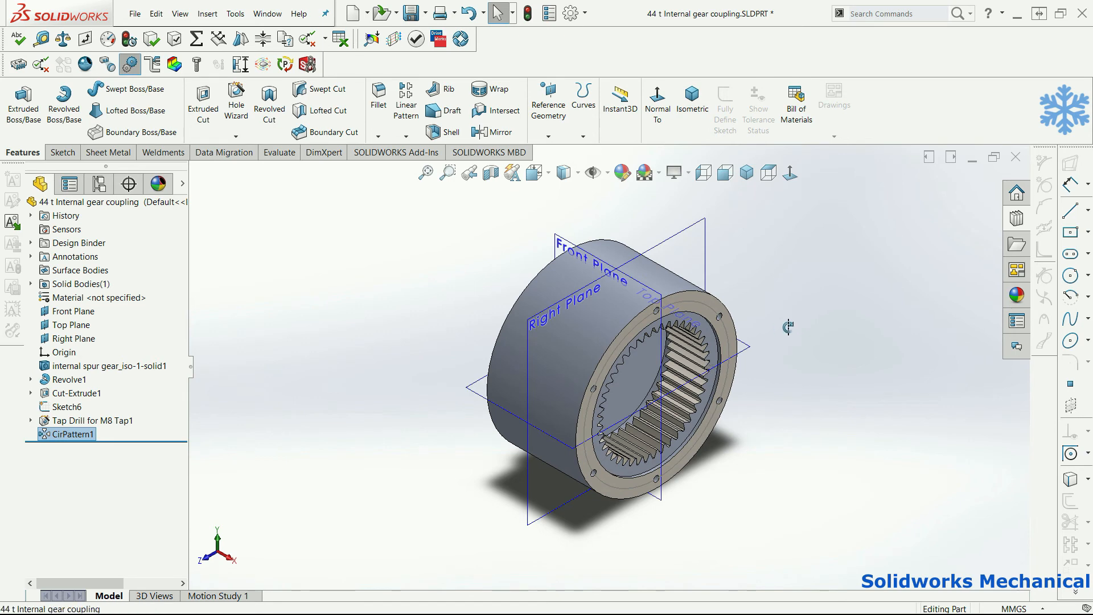
{"action": "key", "text": "Escape"}
{"action": "left_click", "coordinate": [789, 173]}
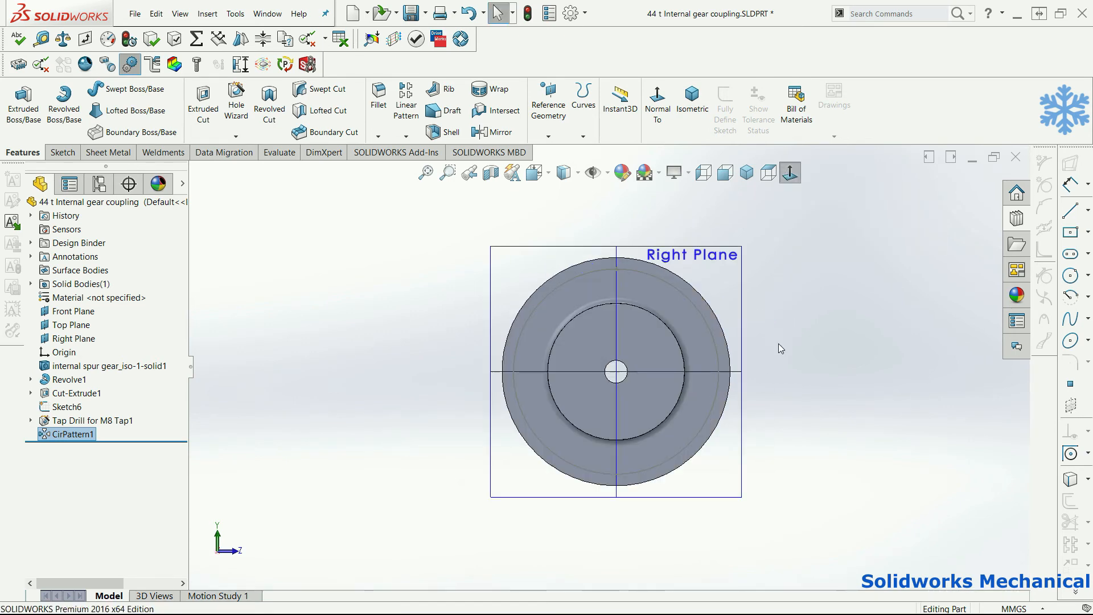
{"action": "scroll", "coordinate": [691, 370], "scroll_direction": "down", "scroll_amount": 5}
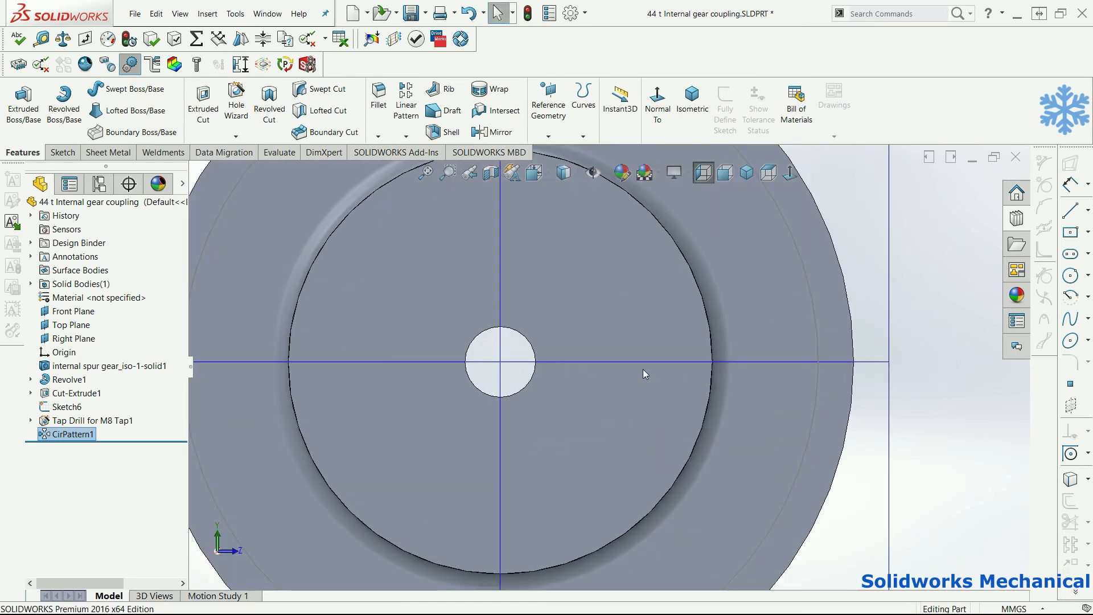
{"action": "middle_click_drag", "start_coordinate": [615, 394], "coordinate": [634, 387]}
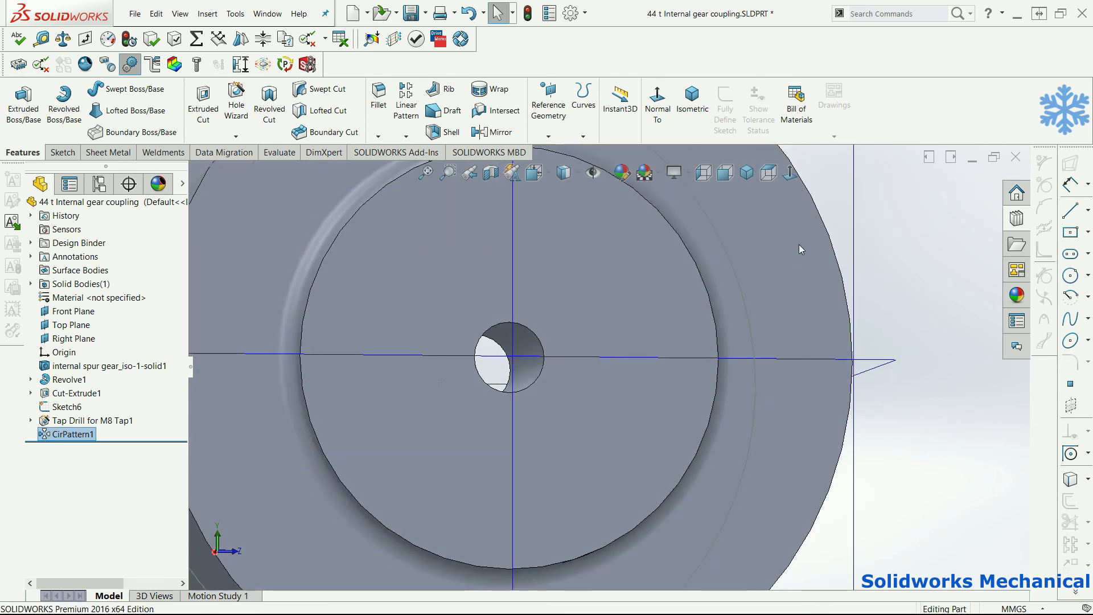
{"action": "middle_click_drag", "start_coordinate": [976, 310], "coordinate": [994, 342]}
{"action": "scroll", "coordinate": [586, 346], "scroll_direction": "up", "scroll_amount": 5}
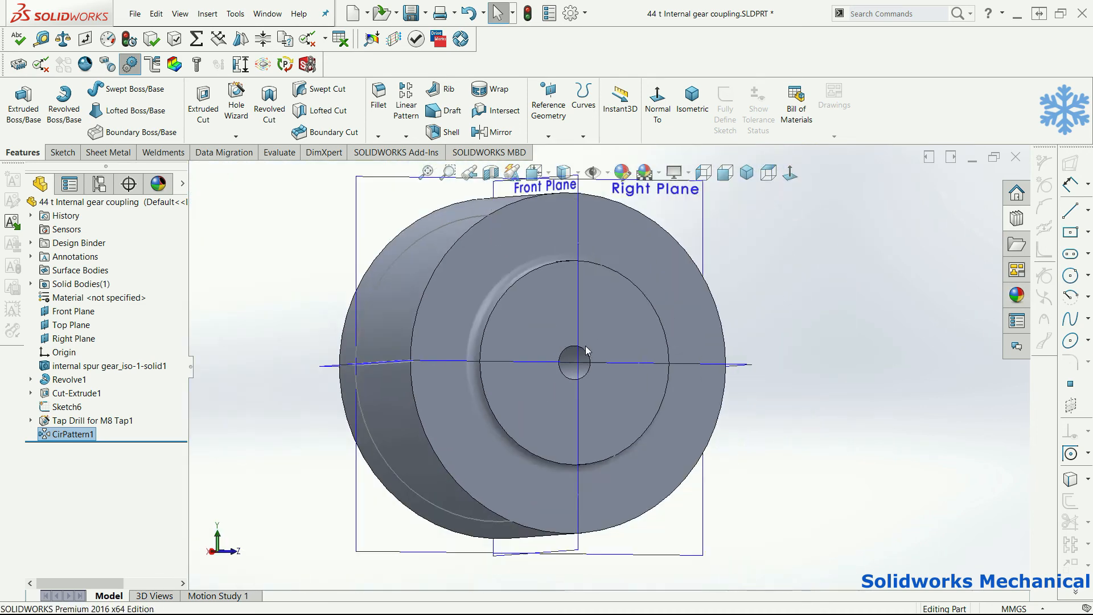
{"action": "middle_click_drag", "start_coordinate": [686, 363], "coordinate": [867, 359]}
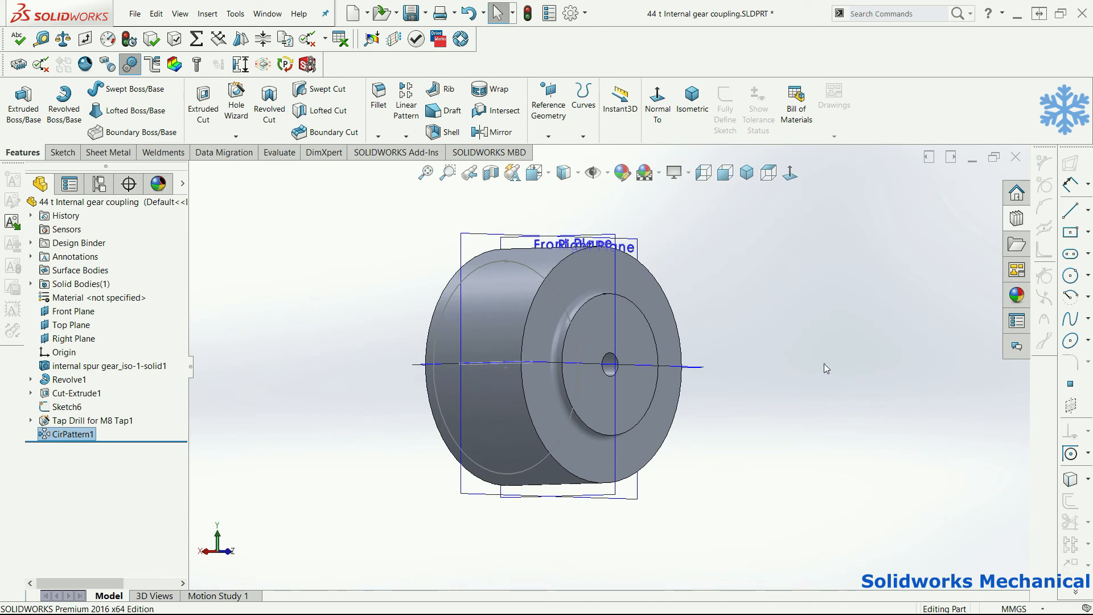
{"action": "middle_click", "coordinate": [585, 369]}
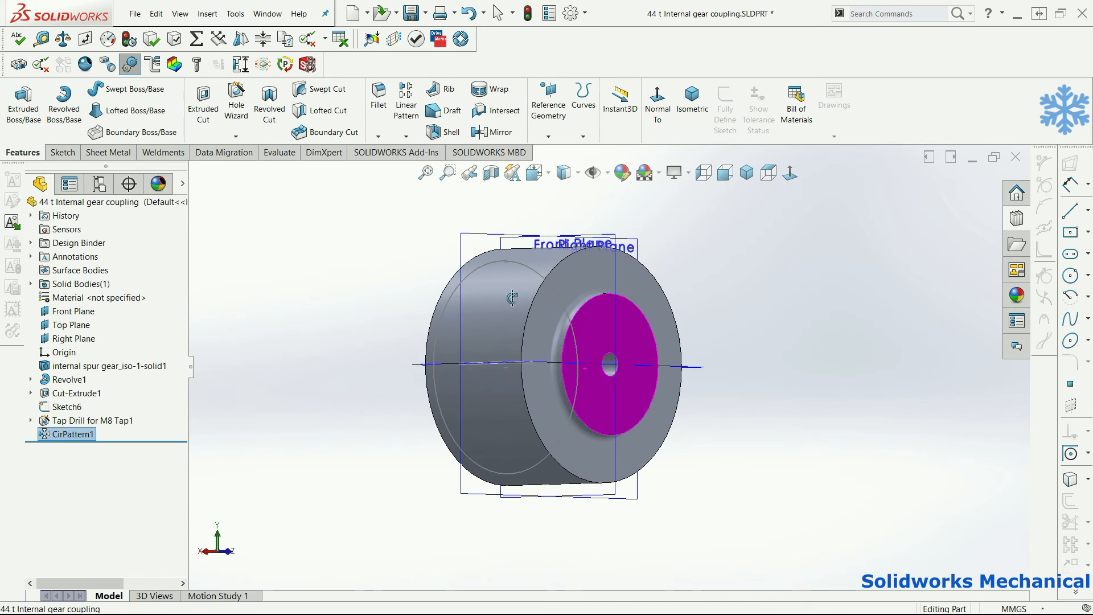
Hide the 180 mm circle sketch, return the part to the isometric view and save it.
{"action": "left_click", "coordinate": [500, 263]}
{"action": "left_click", "coordinate": [545, 230]}
{"action": "scroll", "coordinate": [521, 321], "scroll_direction": "down", "scroll_amount": 3}
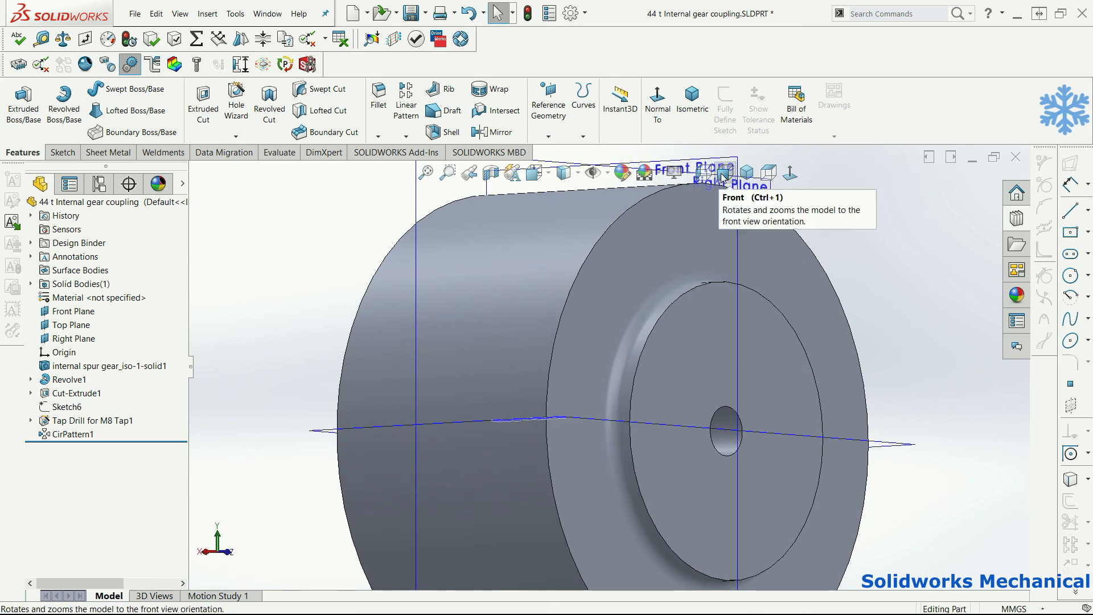
{"action": "left_click", "coordinate": [722, 174]}
{"action": "left_click", "coordinate": [747, 172]}
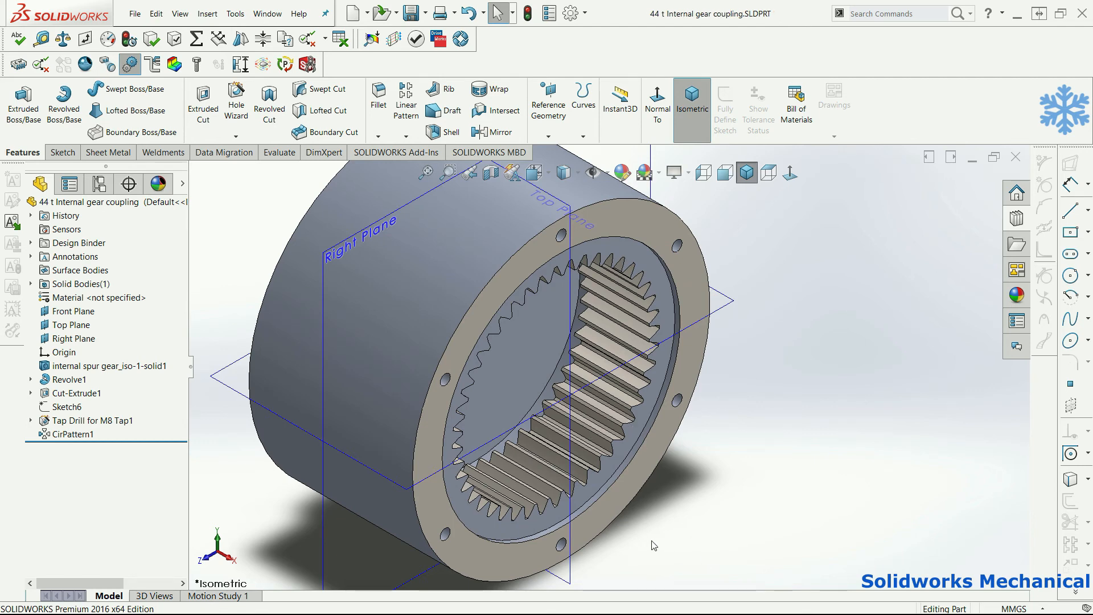
{"action": "mouse_move", "coordinate": [726, 538]}
{"action": "left_click", "coordinate": [1006, 566]}
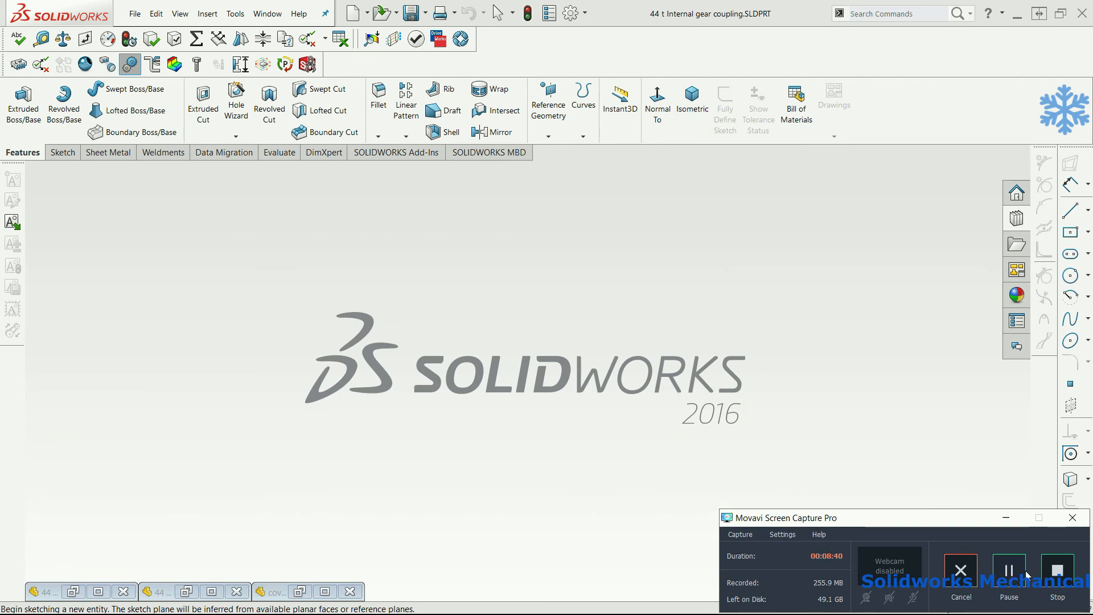
{"action": "left_click", "coordinate": [1006, 520]}
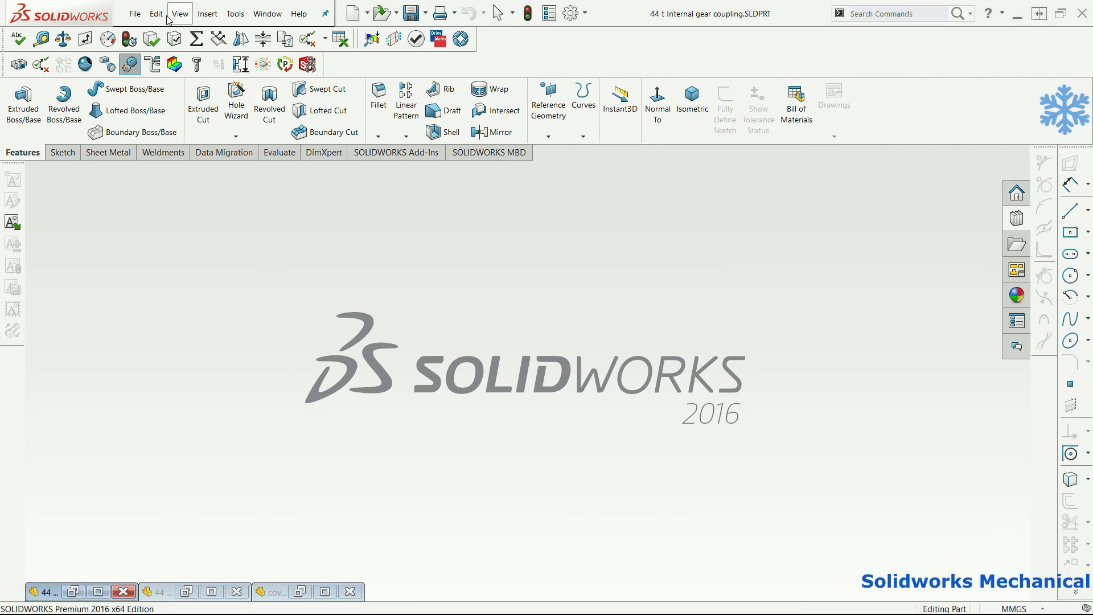
Create a new assembly document from the Assembly template.
{"action": "left_click", "coordinate": [143, 19]}
{"action": "left_click", "coordinate": [151, 35]}
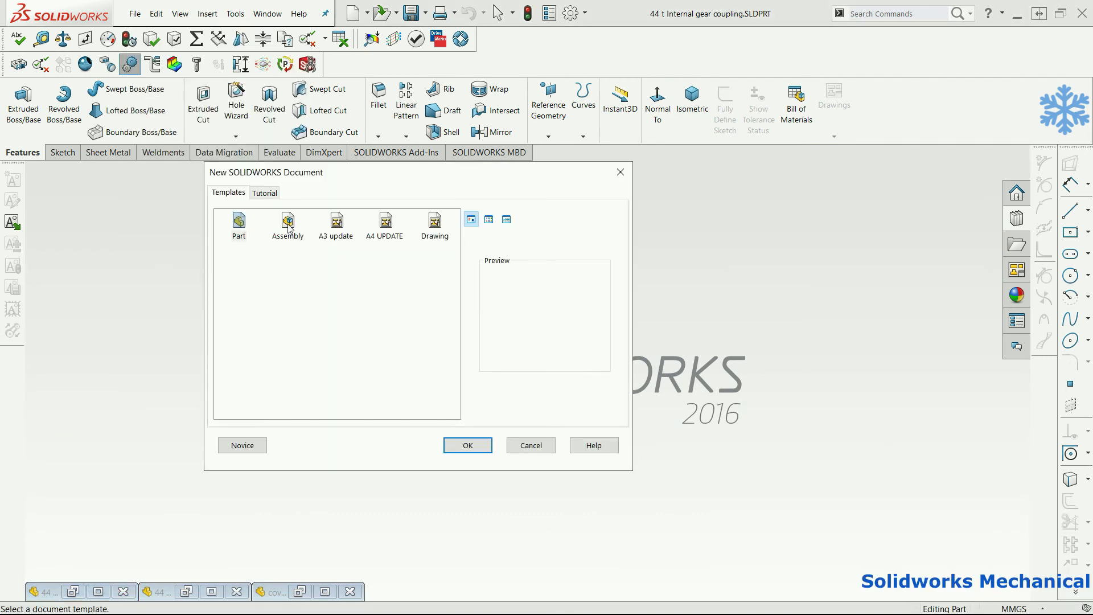
{"action": "left_click", "coordinate": [288, 223]}
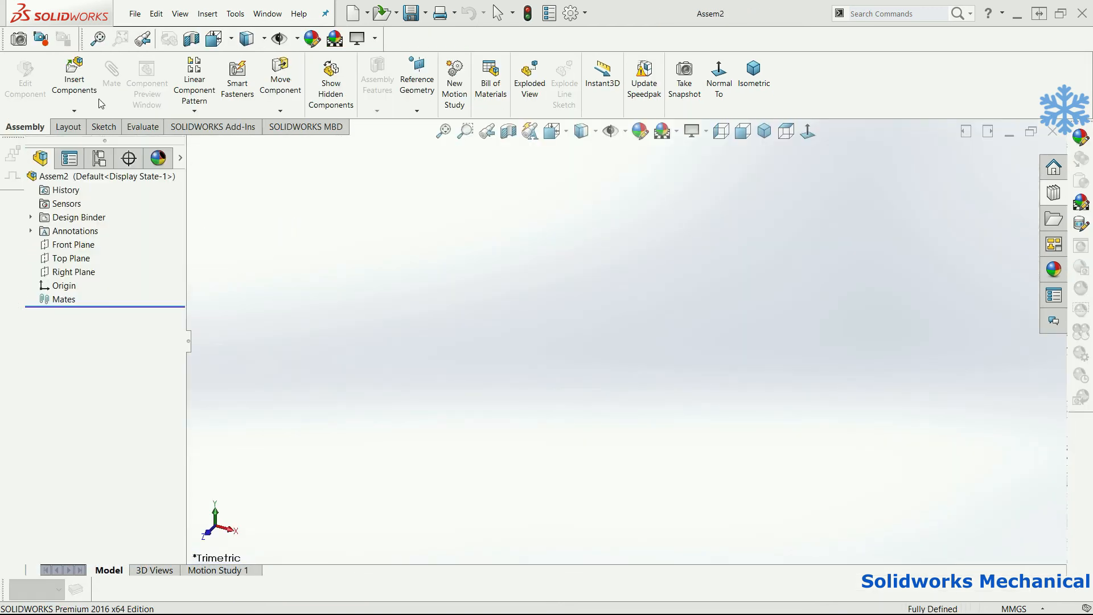
Turn on the display of origins and insert the 44 t gear coupling as the assembly's first component.
{"action": "left_click", "coordinate": [74, 86]}
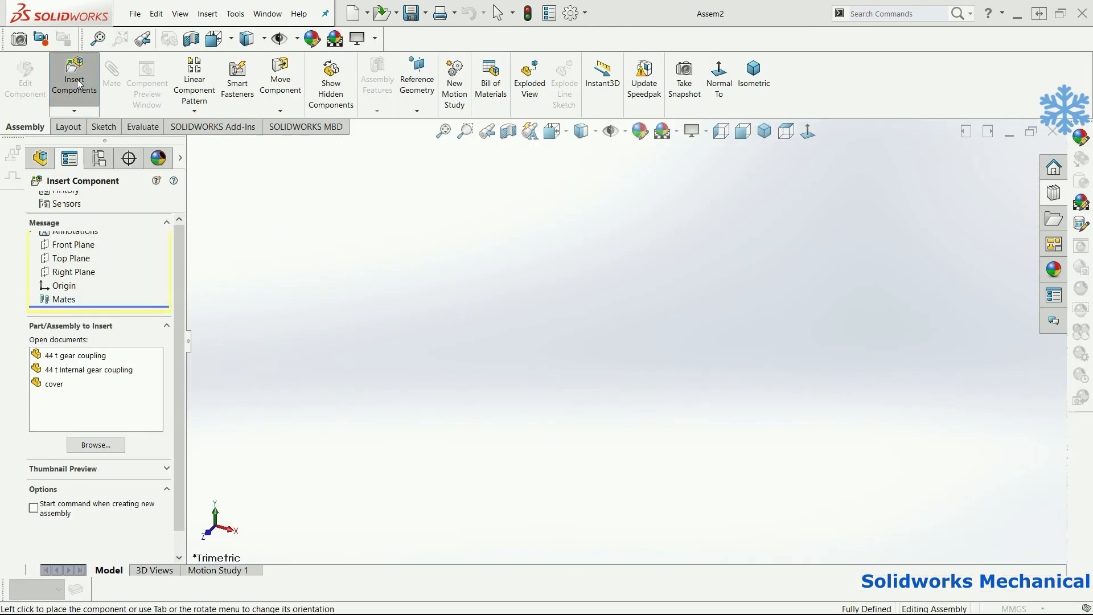
{"action": "left_click", "coordinate": [624, 132]}
{"action": "left_click", "coordinate": [612, 222]}
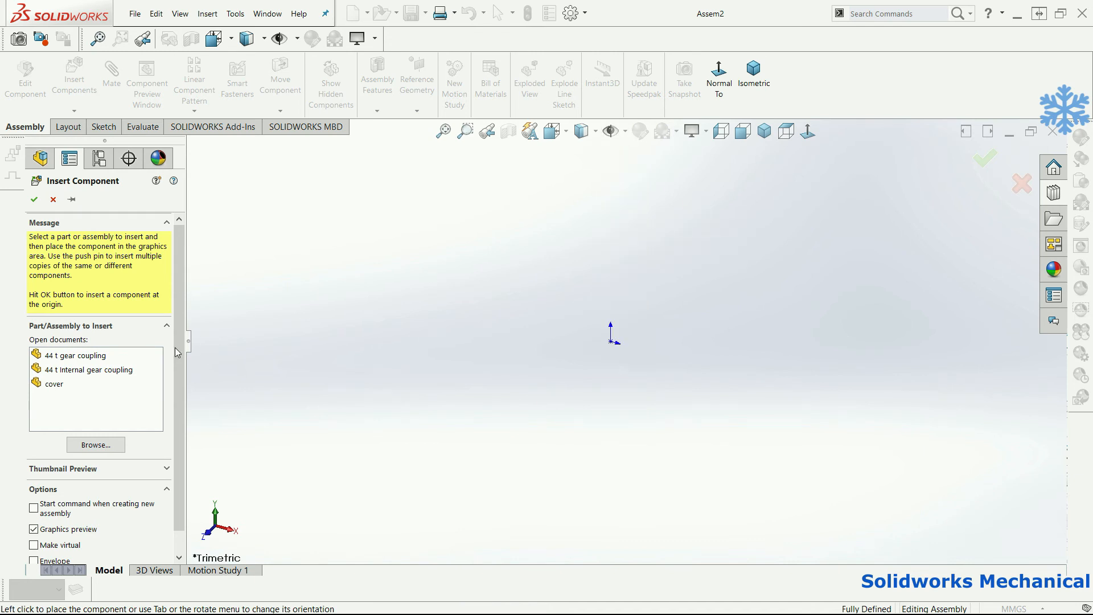
{"action": "left_click", "coordinate": [85, 356]}
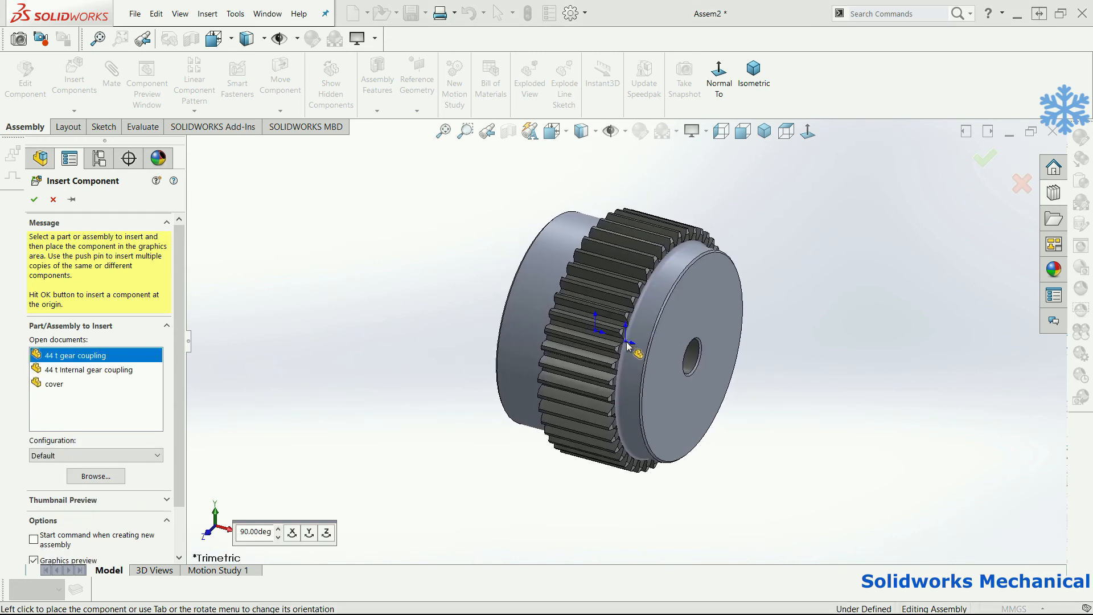
{"action": "left_click", "coordinate": [619, 334]}
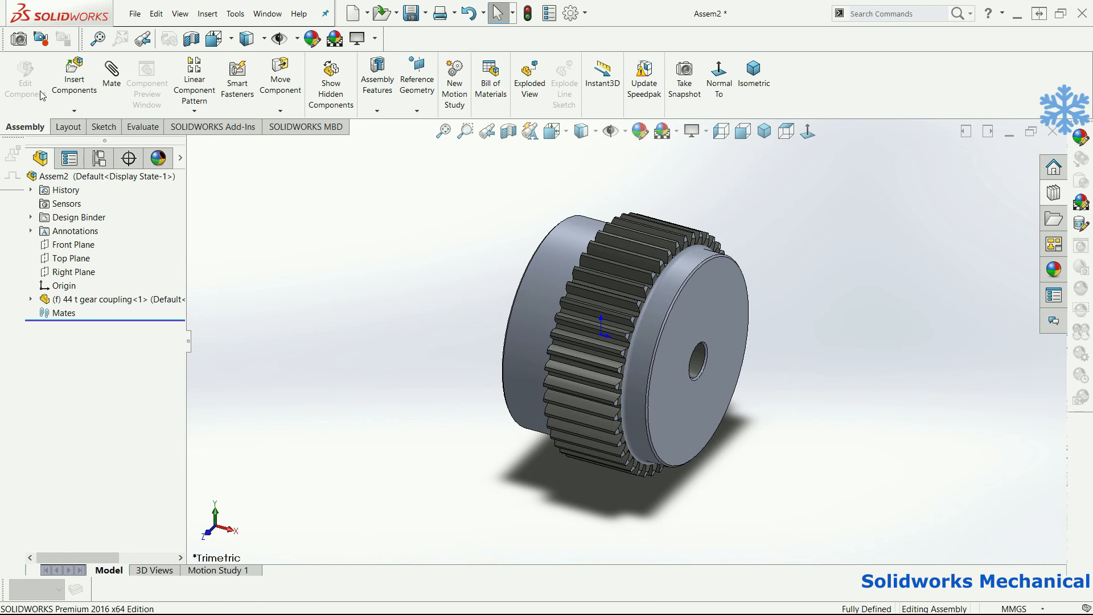
Insert the 44 t Internal gear coupling into the assembly beside the toothed hub.
{"action": "left_click", "coordinate": [74, 79]}
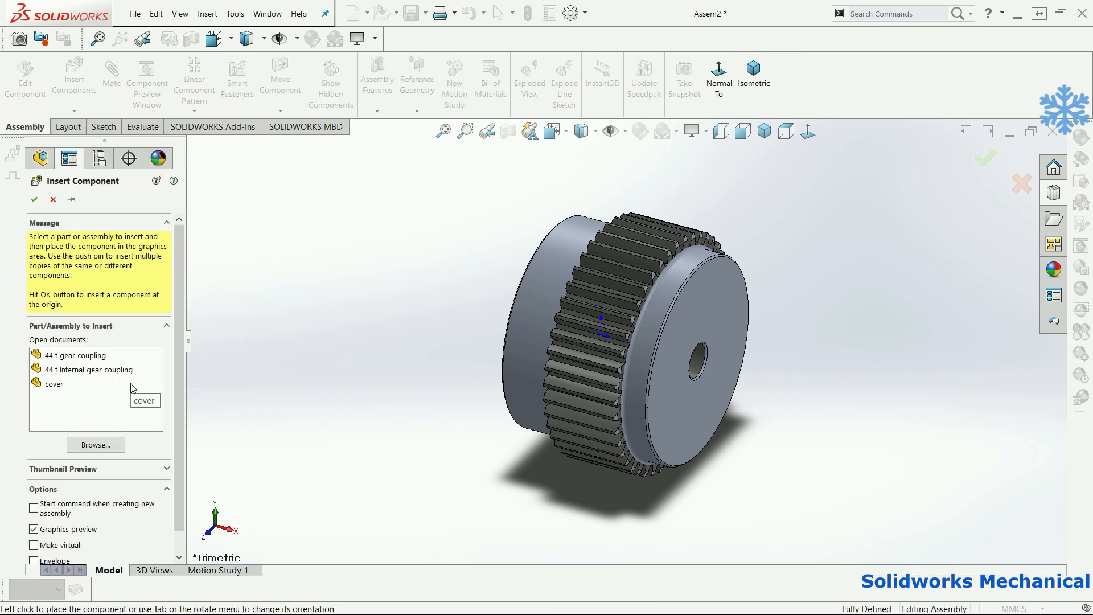
{"action": "left_click", "coordinate": [88, 369]}
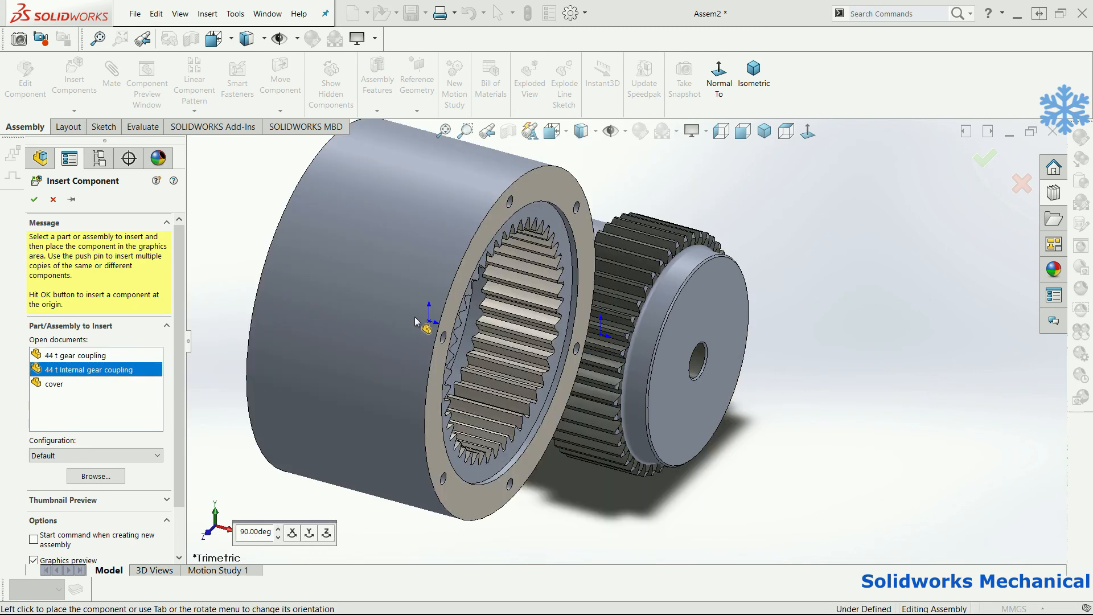
{"action": "left_click", "coordinate": [414, 315]}
Add a concentric mate between the central bores of the internal gear coupling and the 44 t gear coupling.
{"action": "middle_click_drag", "start_coordinate": [598, 400], "coordinate": [453, 323]}
{"action": "scroll", "coordinate": [436, 300], "scroll_direction": "down", "scroll_amount": 1}
{"action": "left_click", "coordinate": [438, 304]}
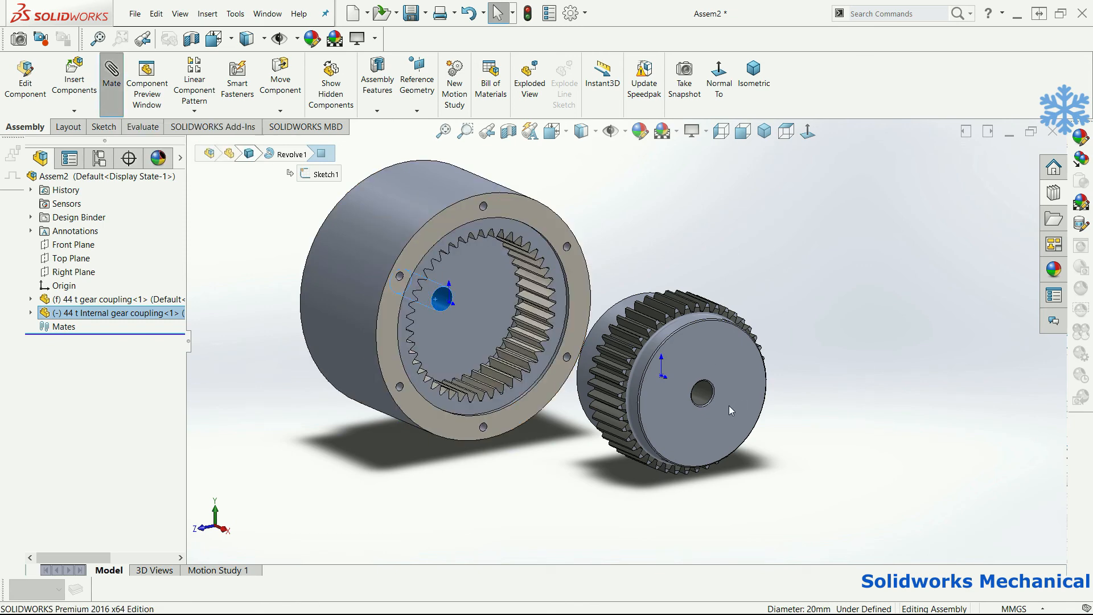
{"action": "left_click", "coordinate": [705, 395]}
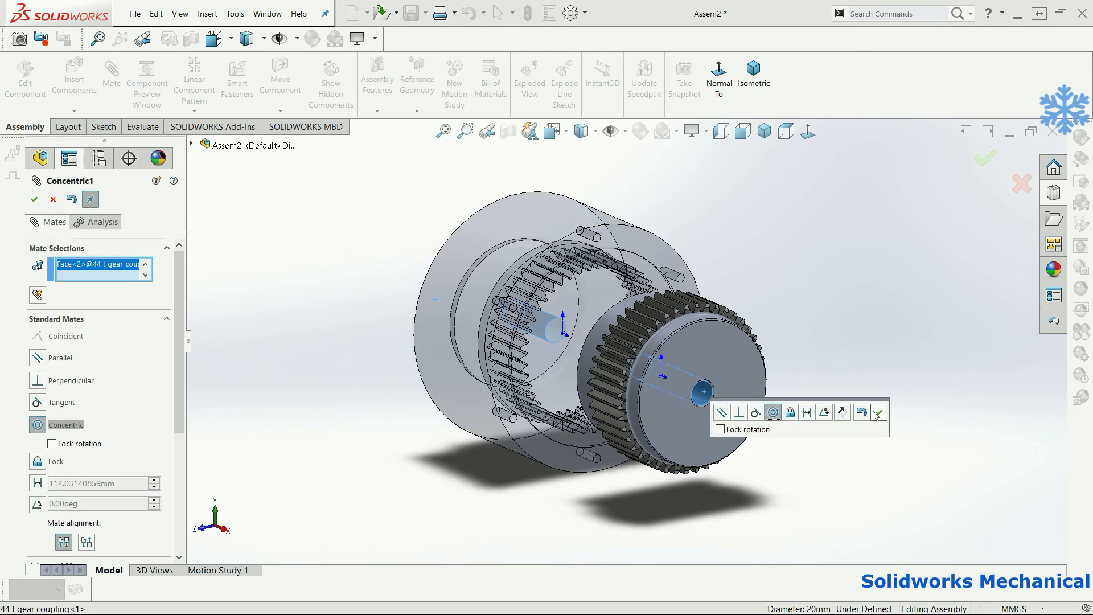
{"action": "key", "text": "Return"}
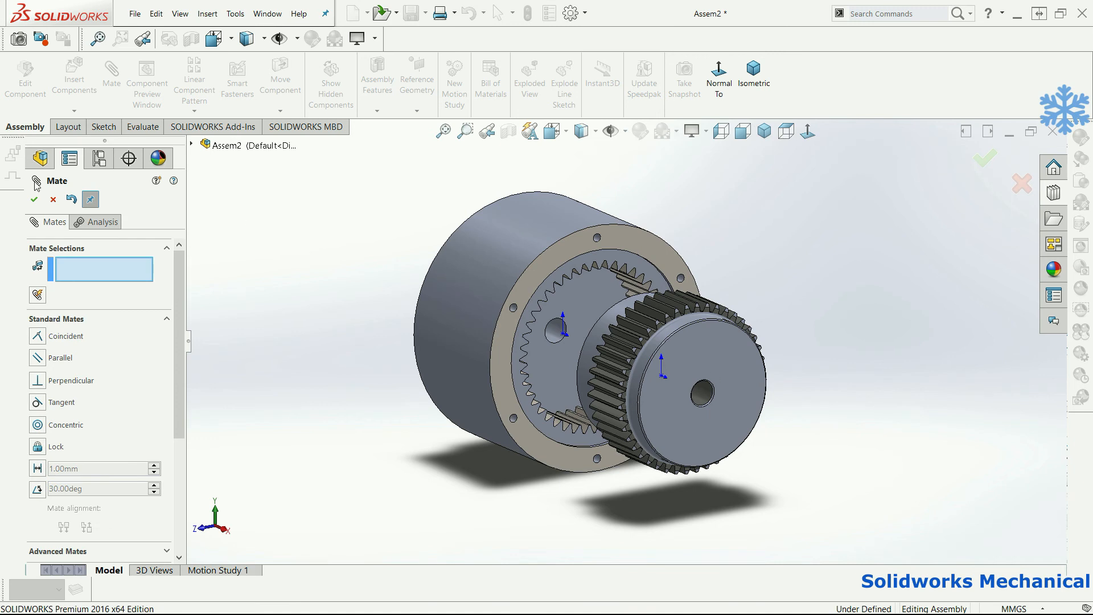
Insert the cover part into the assembly in front of the toothed hub.
{"action": "left_click", "coordinate": [72, 74]}
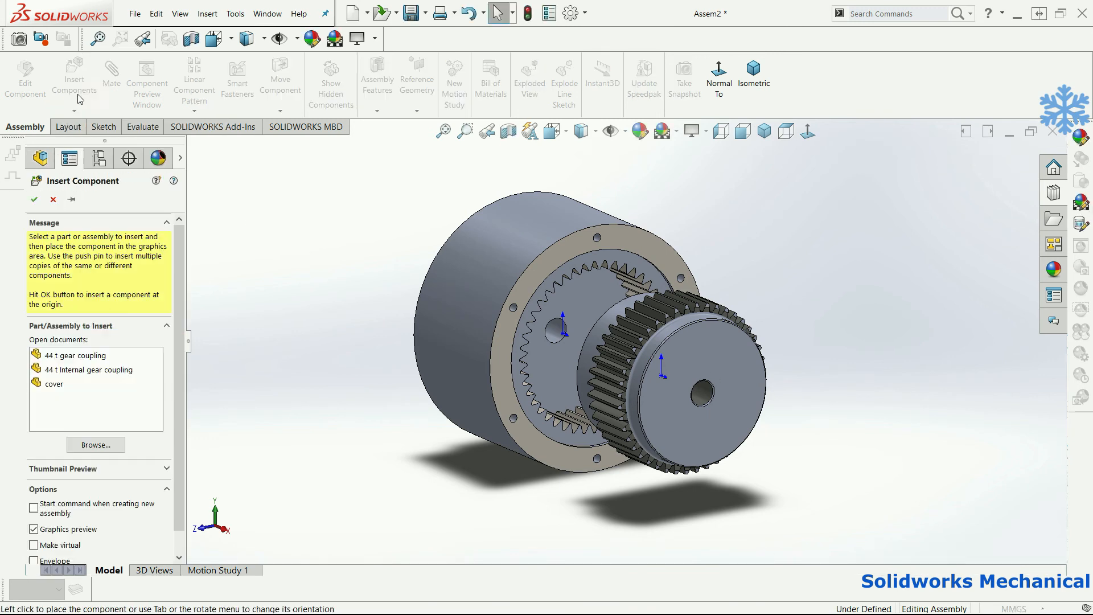
{"action": "left_click", "coordinate": [102, 384]}
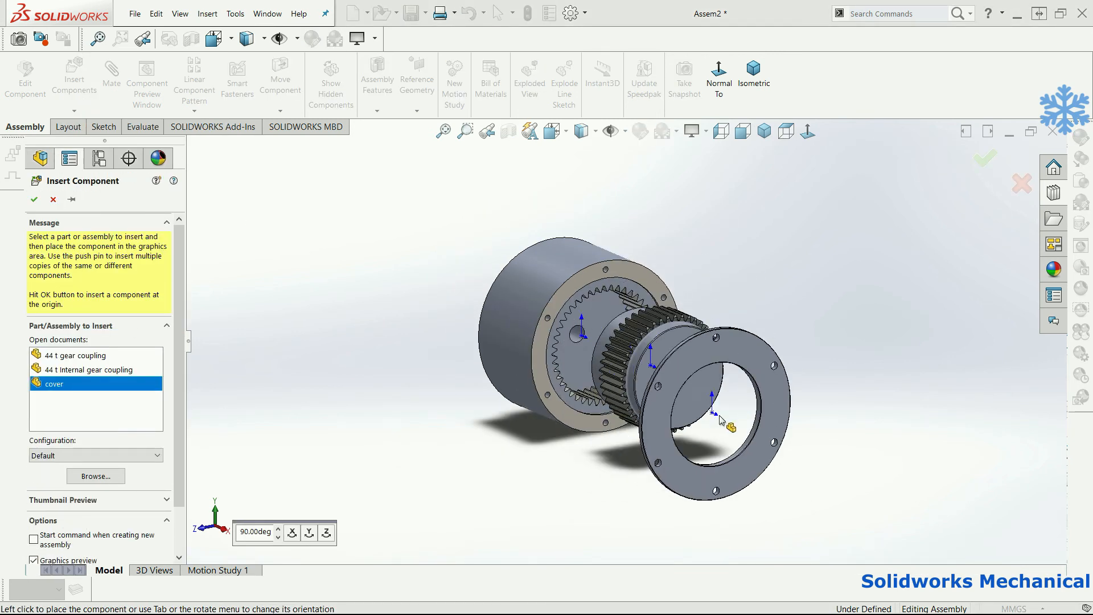
{"action": "left_click", "coordinate": [754, 423]}
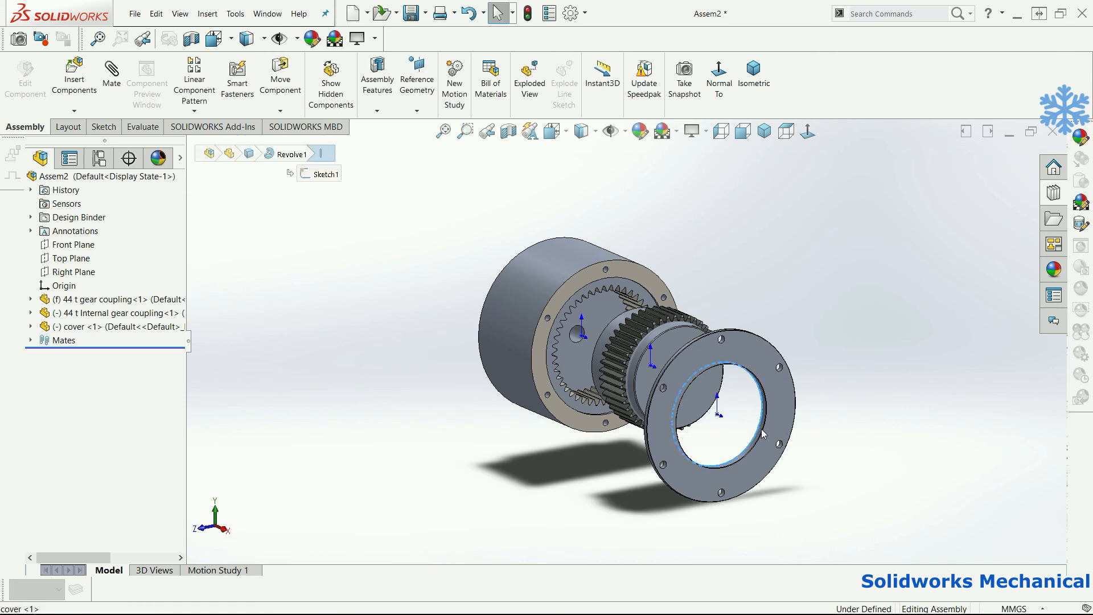
Add a concentric mate between the cover's inner cylindrical face and the internal gear coupling's central bore, and finish mating.
{"action": "left_click", "coordinate": [763, 435]}
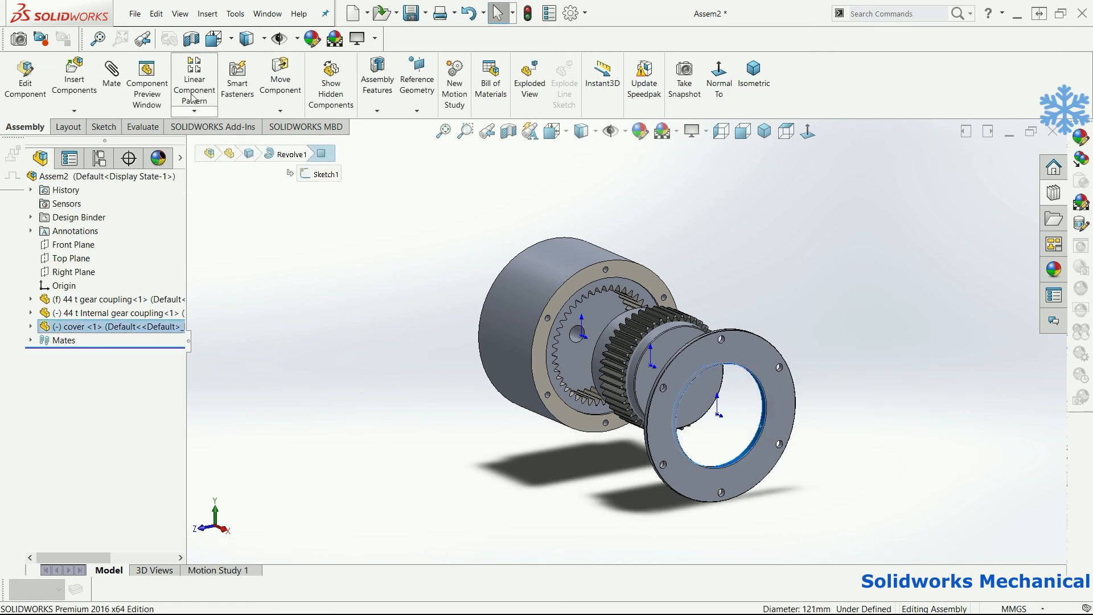
{"action": "left_click", "coordinate": [111, 80]}
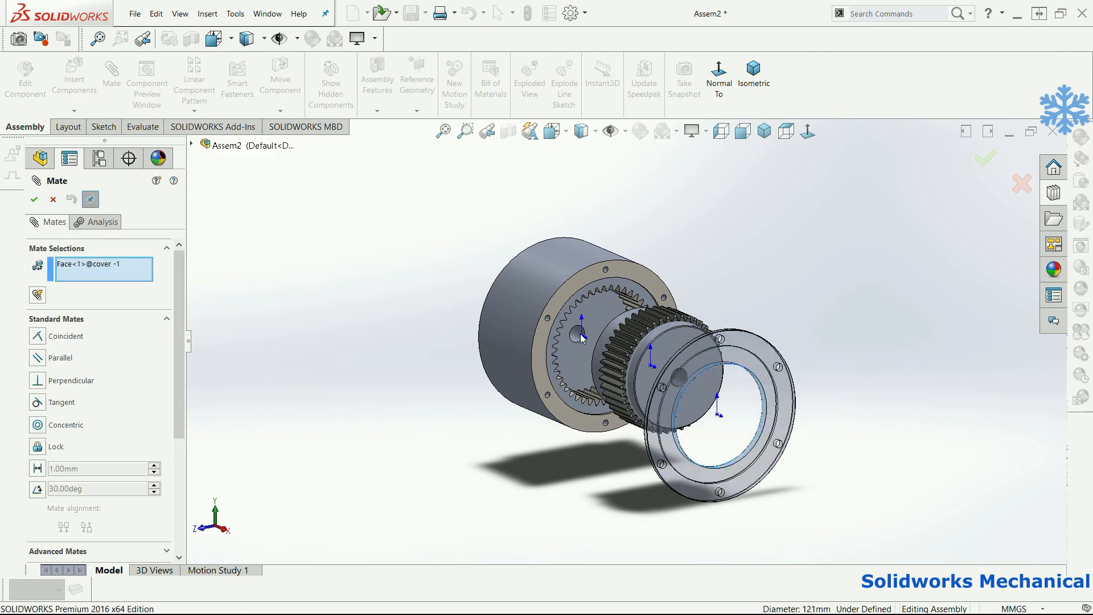
{"action": "scroll", "coordinate": [583, 339], "scroll_direction": "down", "scroll_amount": 5}
{"action": "left_click", "coordinate": [592, 342]}
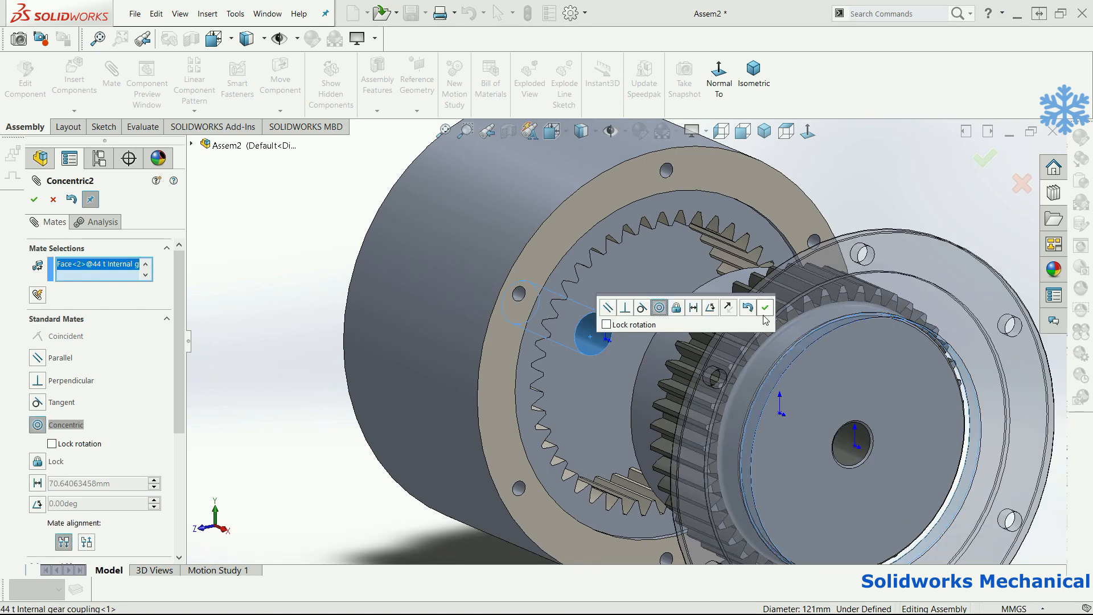
{"action": "key", "text": "Return"}
{"action": "scroll", "coordinate": [883, 344], "scroll_direction": "up", "scroll_amount": 5}
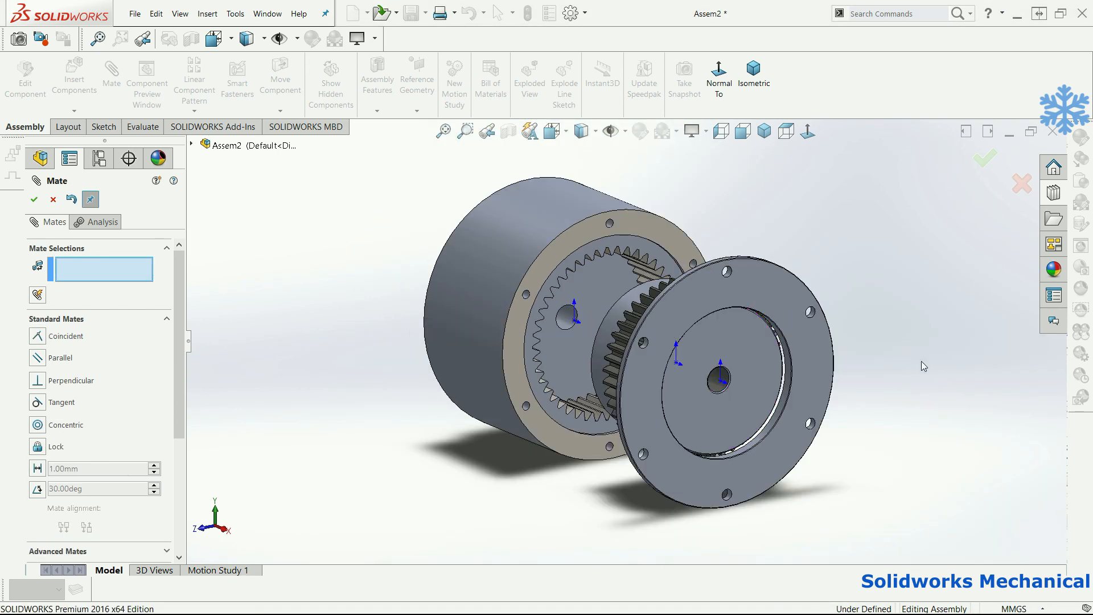
{"action": "left_click", "coordinate": [985, 163]}
Slide the internal gear coupling along the shared axis over the toothed hub and move the cover outward.
{"action": "left_click_drag", "start_coordinate": [618, 328], "coordinate": [614, 310]}
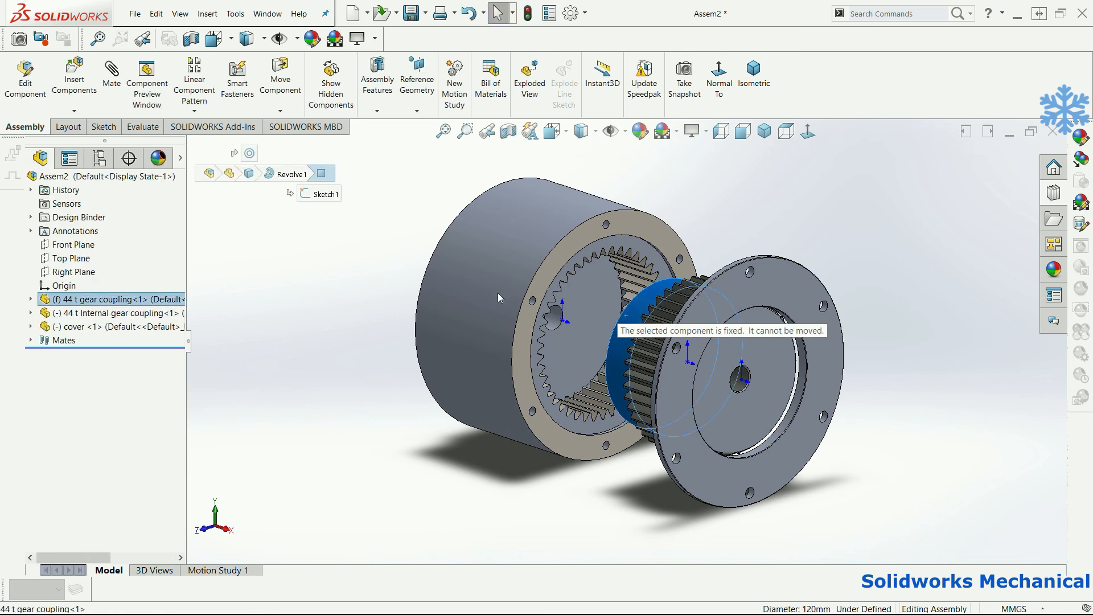
{"action": "left_click_drag", "start_coordinate": [498, 297], "coordinate": [613, 350]}
{"action": "left_click_drag", "start_coordinate": [812, 301], "coordinate": [923, 333]}
Rotate the internal gear coupling about its axis so its tooth spaces line up with the hub's teeth.
{"action": "scroll", "coordinate": [693, 262], "scroll_direction": "down", "scroll_amount": 4}
{"action": "middle_click_drag", "start_coordinate": [811, 331], "coordinate": [569, 285]}
{"action": "scroll", "coordinate": [570, 285], "scroll_direction": "down", "scroll_amount": 5}
{"action": "left_click", "coordinate": [483, 284]}
{"action": "mouse_move", "coordinate": [511, 272]}
{"action": "left_mouse_down"}
{"action": "mouse_move", "coordinate": [537, 249]}
{"action": "mouse_move", "coordinate": [523, 254]}
{"action": "left_mouse_up"}
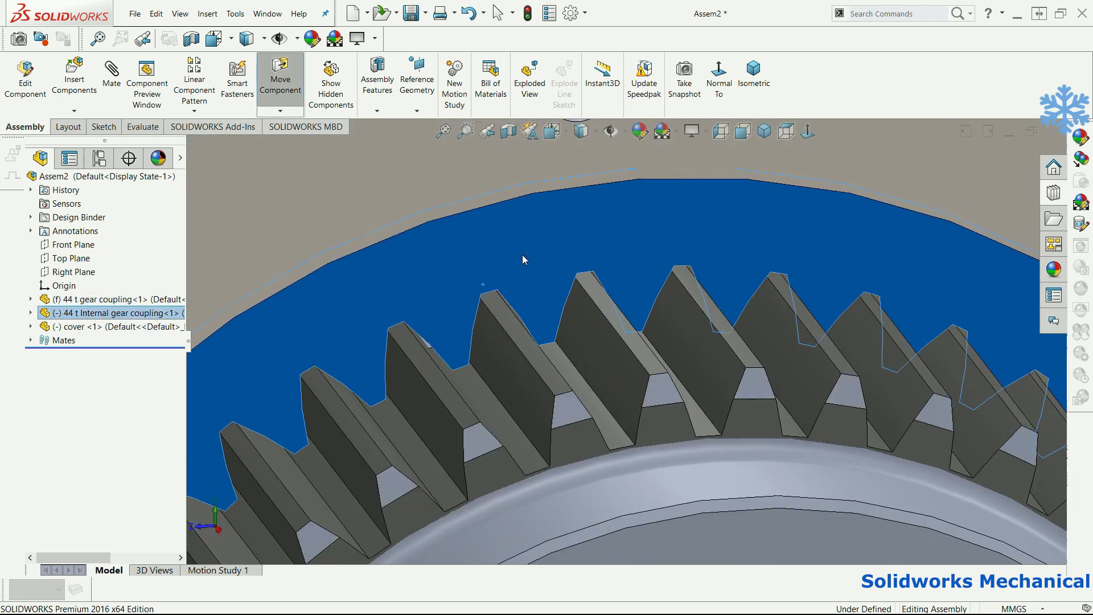
{"action": "key", "text": "Escape"}
Examine up close how the hub's external teeth mesh with the internal gear coupling's teeth.
{"action": "key", "text": "f"}
{"action": "middle_click_drag", "start_coordinate": [650, 348], "coordinate": [655, 338]}
{"action": "scroll", "coordinate": [619, 244], "scroll_direction": "up", "scroll_amount": 1}
{"action": "scroll", "coordinate": [620, 244], "scroll_direction": "down", "scroll_amount": 9}
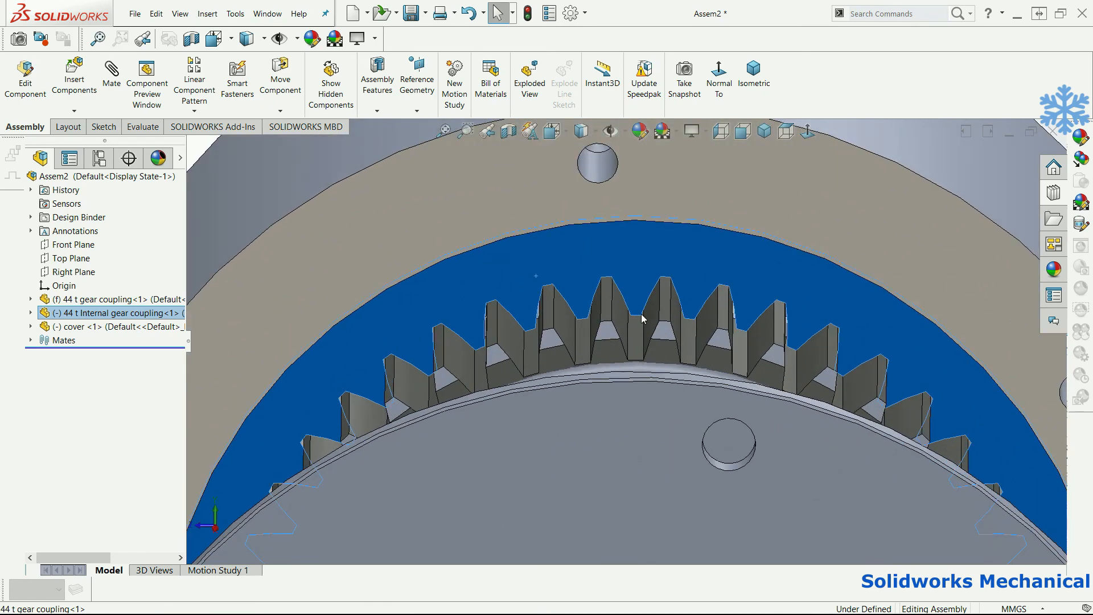
{"action": "scroll", "coordinate": [642, 319], "scroll_direction": "down", "scroll_amount": 5}
{"action": "middle_click_drag", "start_coordinate": [643, 315], "coordinate": [584, 312]}
{"action": "key", "text": "f"}
{"action": "left_click", "coordinate": [722, 252]}
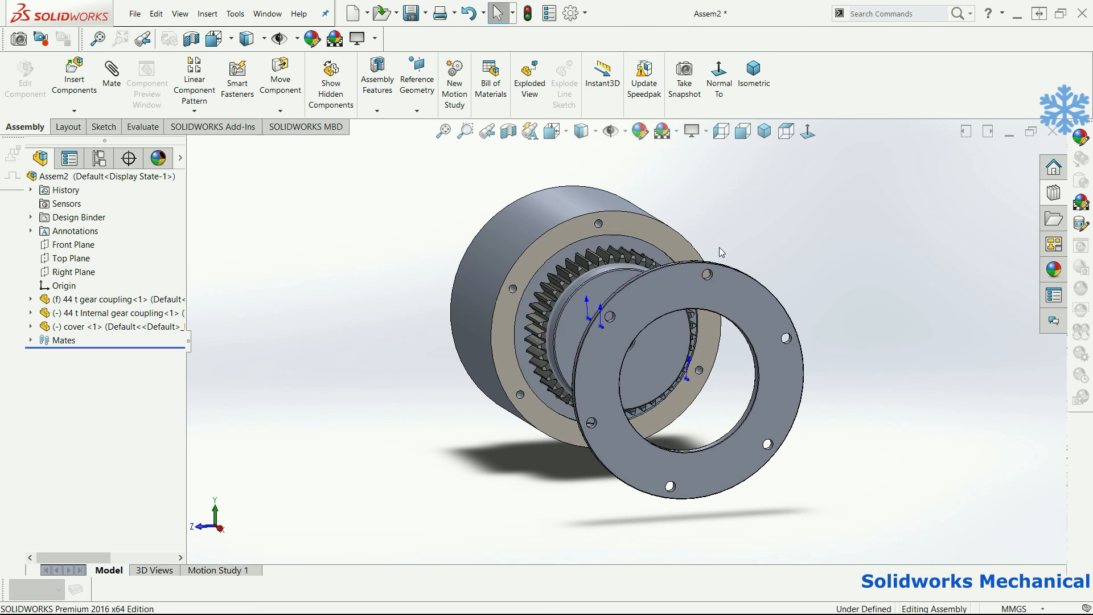
{"action": "scroll", "coordinate": [590, 285], "scroll_direction": "down", "scroll_amount": 10}
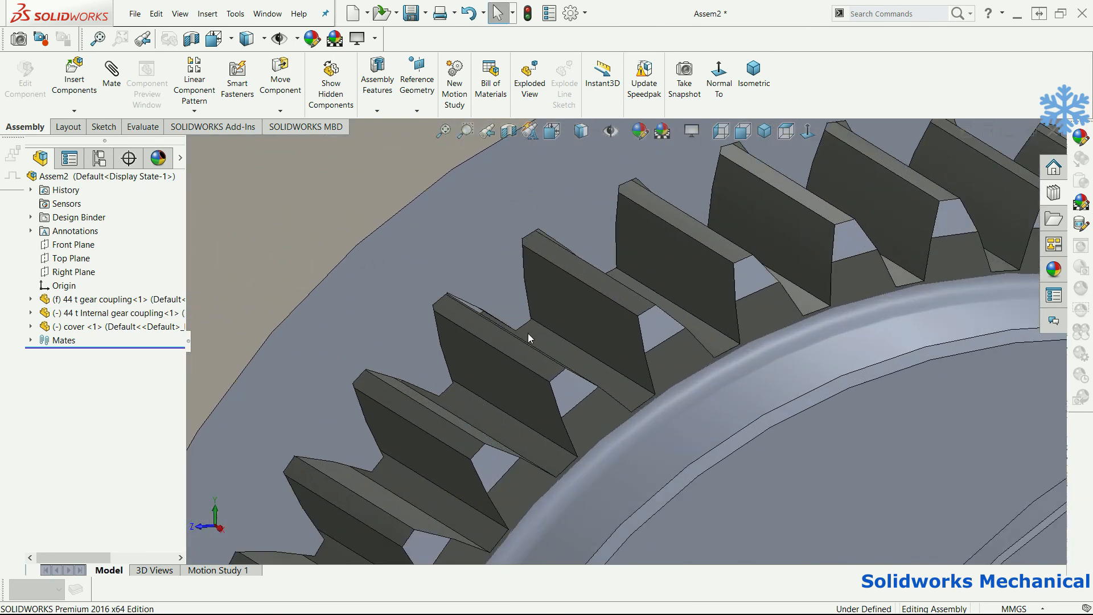
Start a mechanical gear mate with the root face between two of the hub's teeth as the first selection.
{"action": "middle_click", "coordinate": [527, 372]}
{"action": "left_click", "coordinate": [545, 349]}
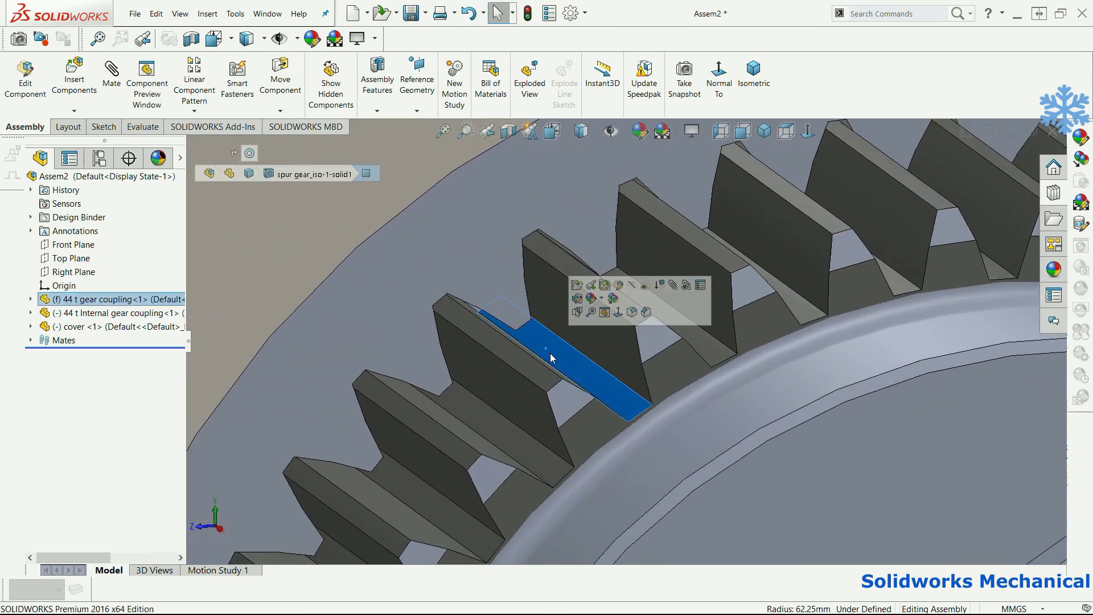
{"action": "left_click", "coordinate": [112, 98]}
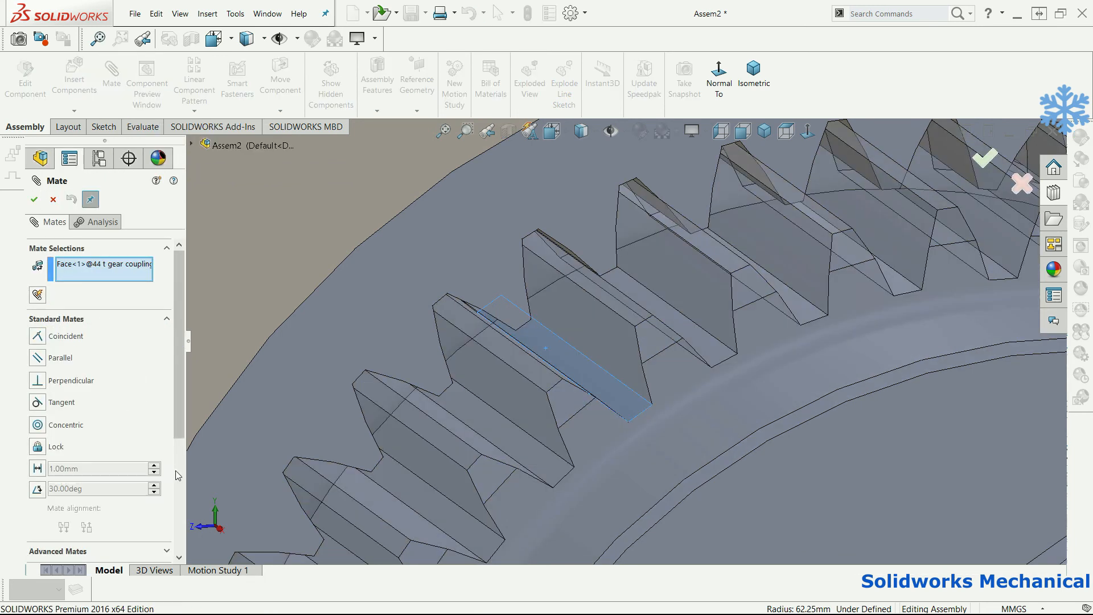
{"action": "scroll", "coordinate": [179, 476], "scroll_direction": "down", "scroll_amount": 5}
{"action": "scroll", "coordinate": [172, 416], "scroll_direction": "up", "scroll_amount": 5}
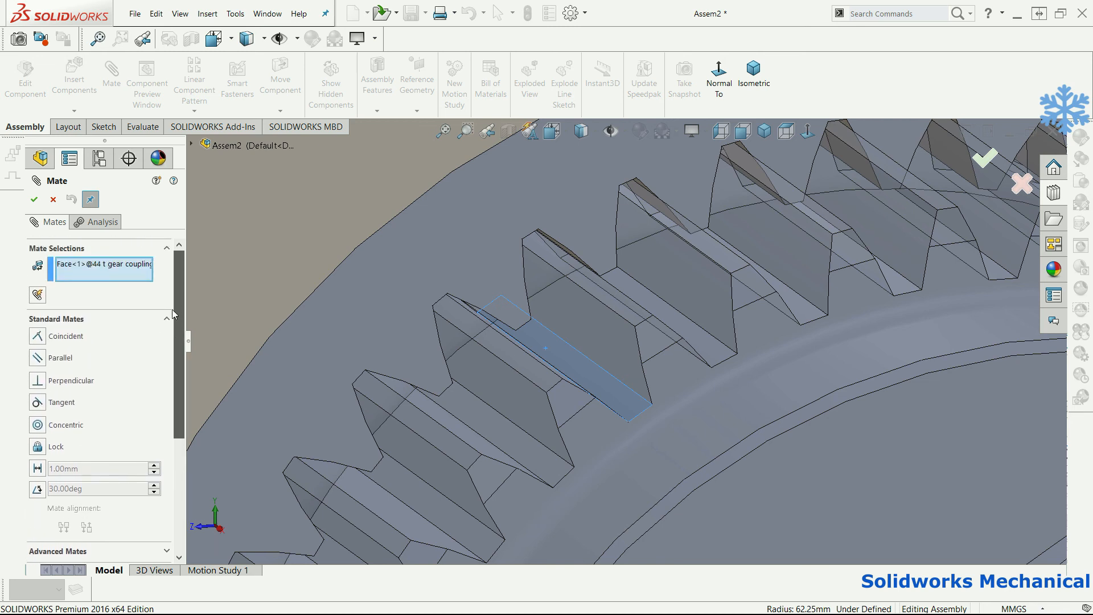
{"action": "scroll", "coordinate": [172, 310], "scroll_direction": "down", "scroll_amount": 5}
{"action": "left_click", "coordinate": [117, 397]}
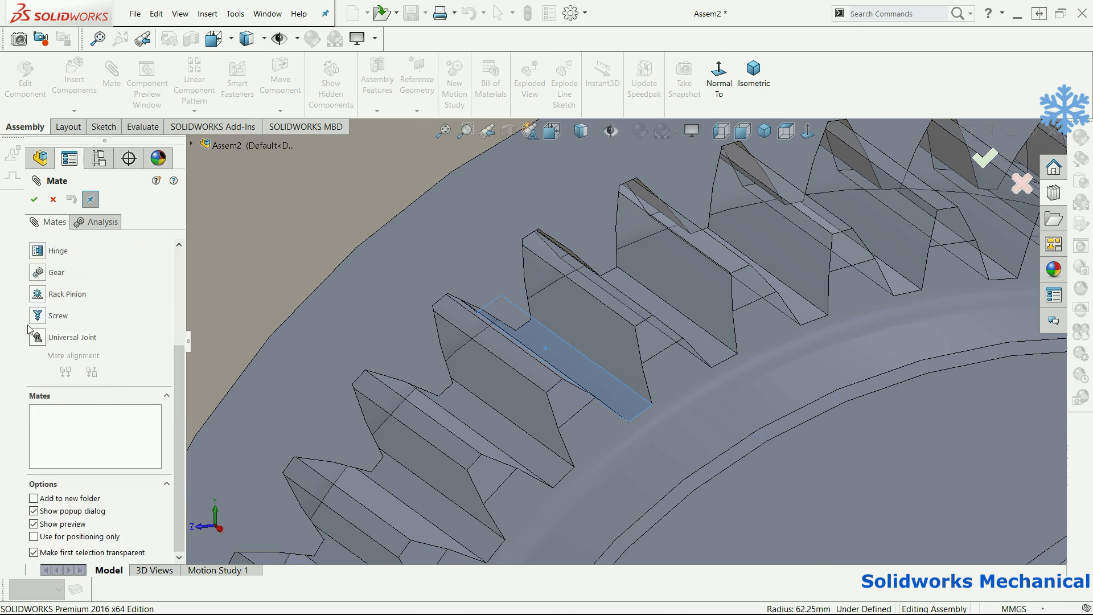
{"action": "left_click", "coordinate": [40, 274]}
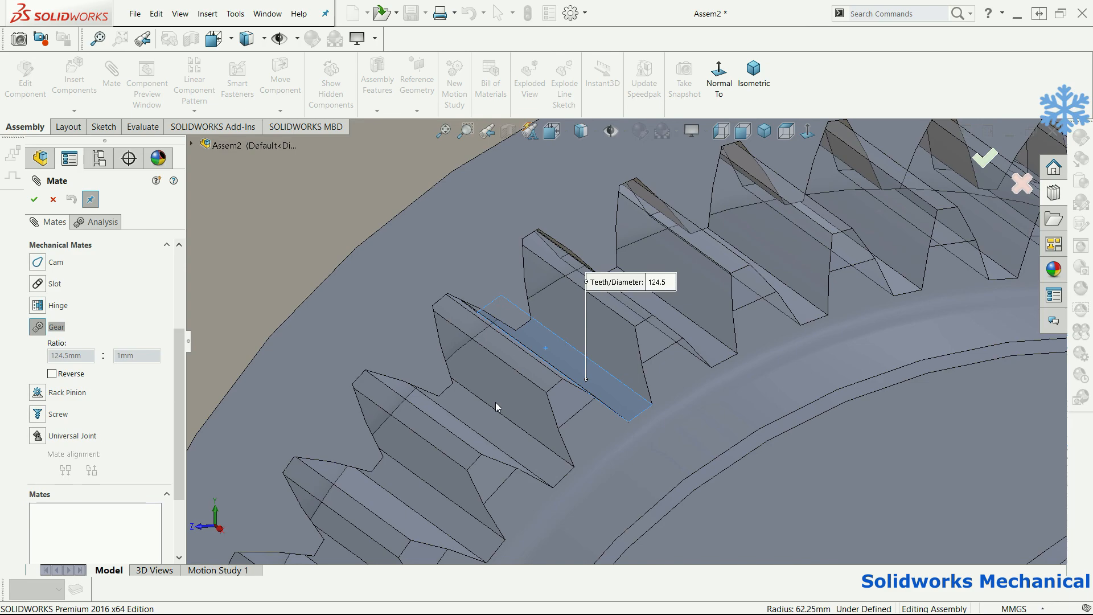
Complete the gear mate with a tooth face of the internal gear coupling, using the ratio 124.5 mm : 139.5 mm reversed, and finish mating.
{"action": "scroll", "coordinate": [495, 402], "scroll_direction": "up", "scroll_amount": 10}
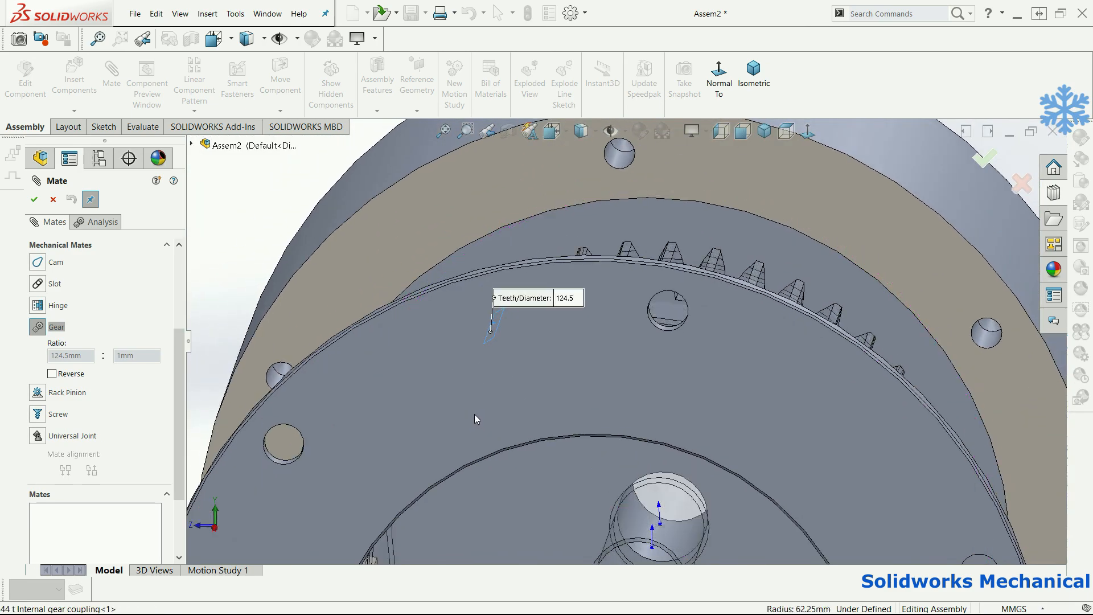
{"action": "middle_click_drag", "start_coordinate": [461, 370], "coordinate": [493, 305]}
{"action": "scroll", "coordinate": [486, 231], "scroll_direction": "down", "scroll_amount": 5}
{"action": "left_click", "coordinate": [496, 305]}
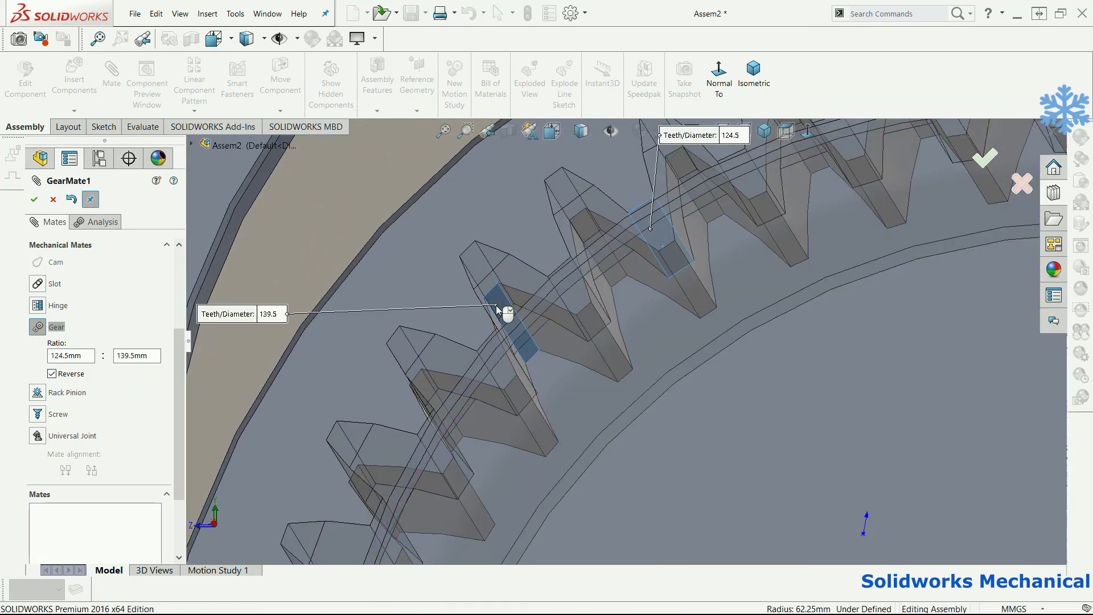
{"action": "scroll", "coordinate": [497, 305], "scroll_direction": "up", "scroll_amount": 5}
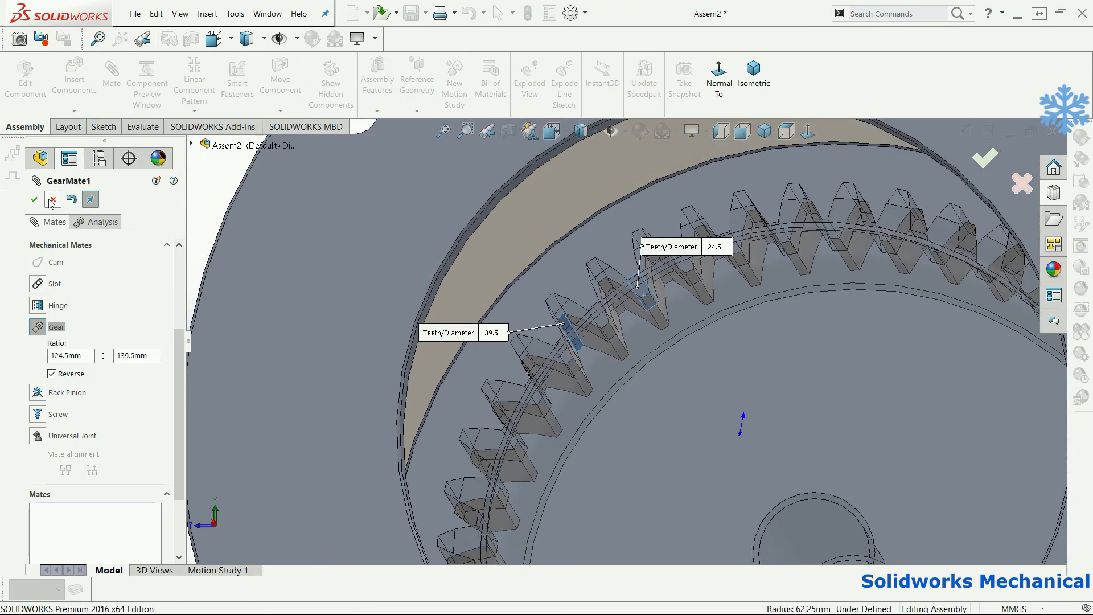
{"action": "left_click", "coordinate": [34, 199]}
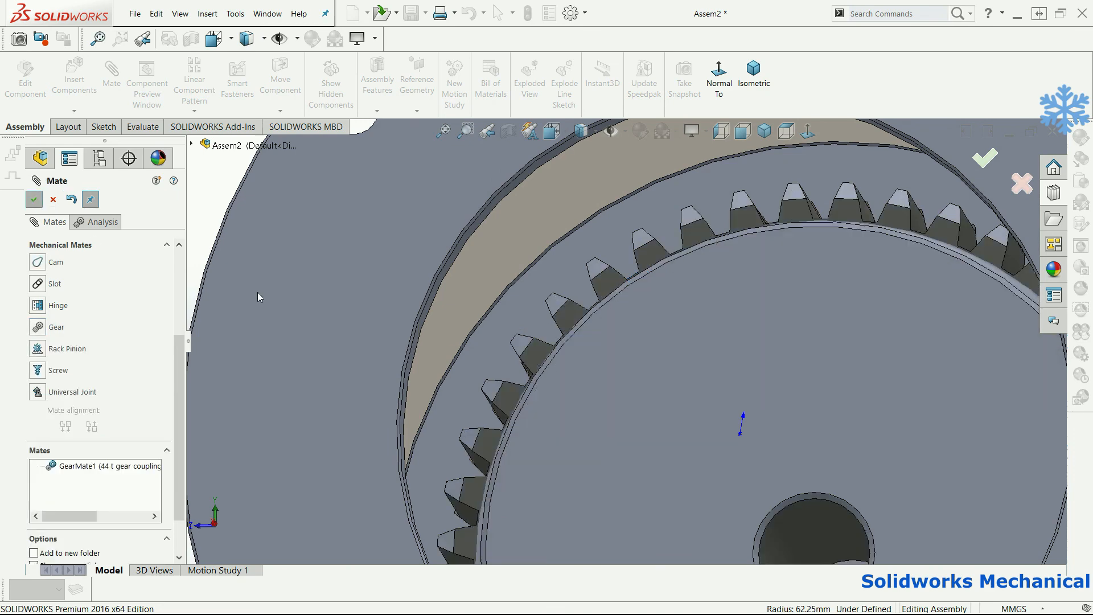
{"action": "key", "text": "Escape"}
Examine the assembly and the meshing of the hub's teeth with the internal gear coupling from several angles.
{"action": "scroll", "coordinate": [586, 347], "scroll_direction": "up", "scroll_amount": 6}
{"action": "middle_click_drag", "start_coordinate": [585, 347], "coordinate": [675, 357]}
{"action": "scroll", "coordinate": [675, 356], "scroll_direction": "down", "scroll_amount": 1}
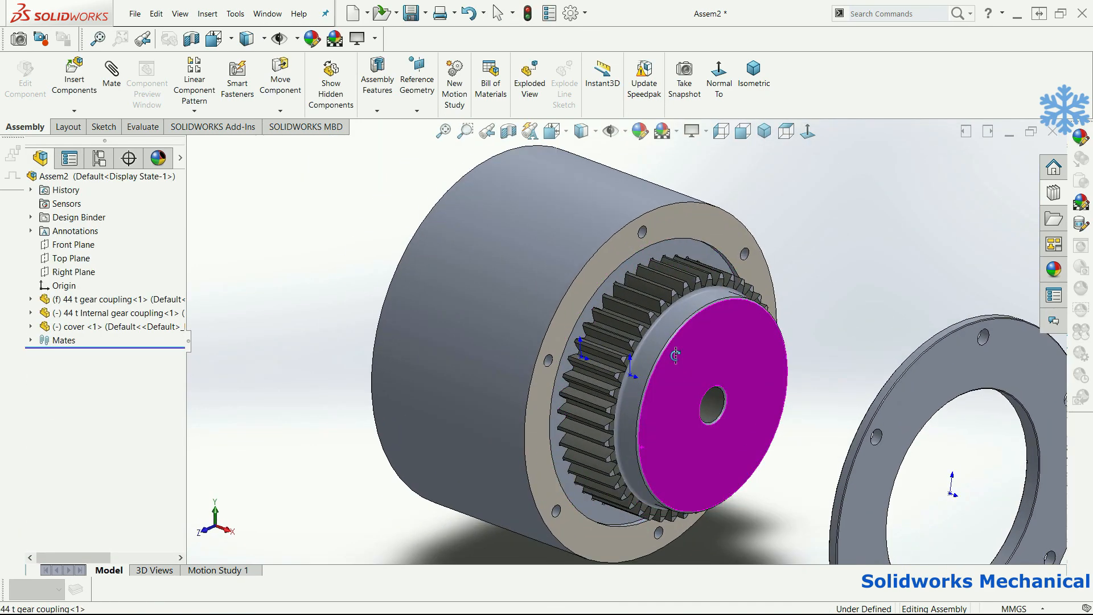
{"action": "scroll", "coordinate": [676, 356], "scroll_direction": "up", "scroll_amount": 1}
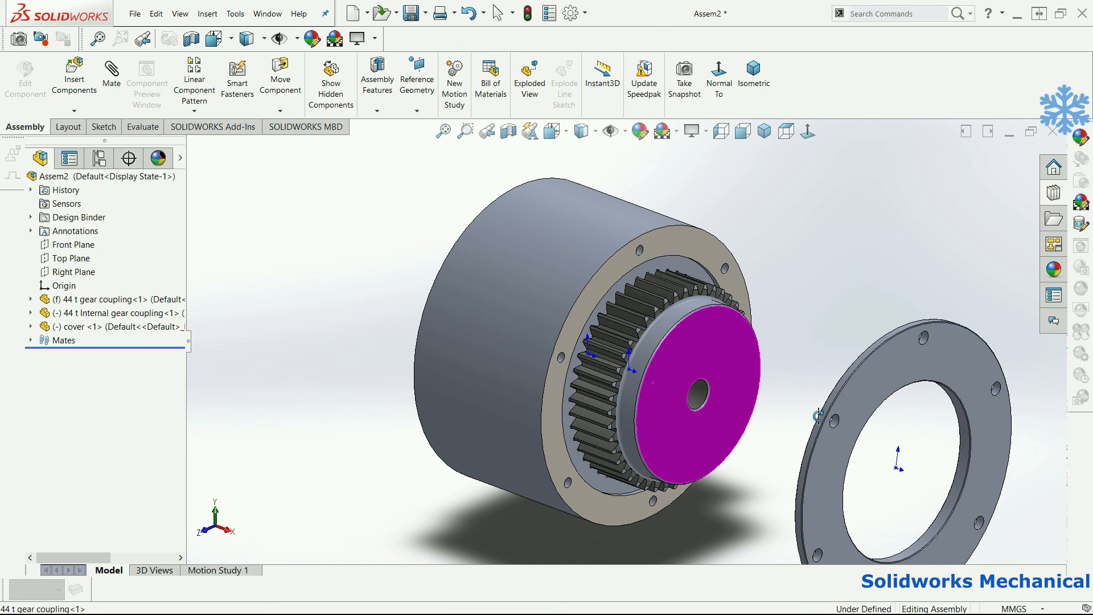
{"action": "key", "text": "f"}
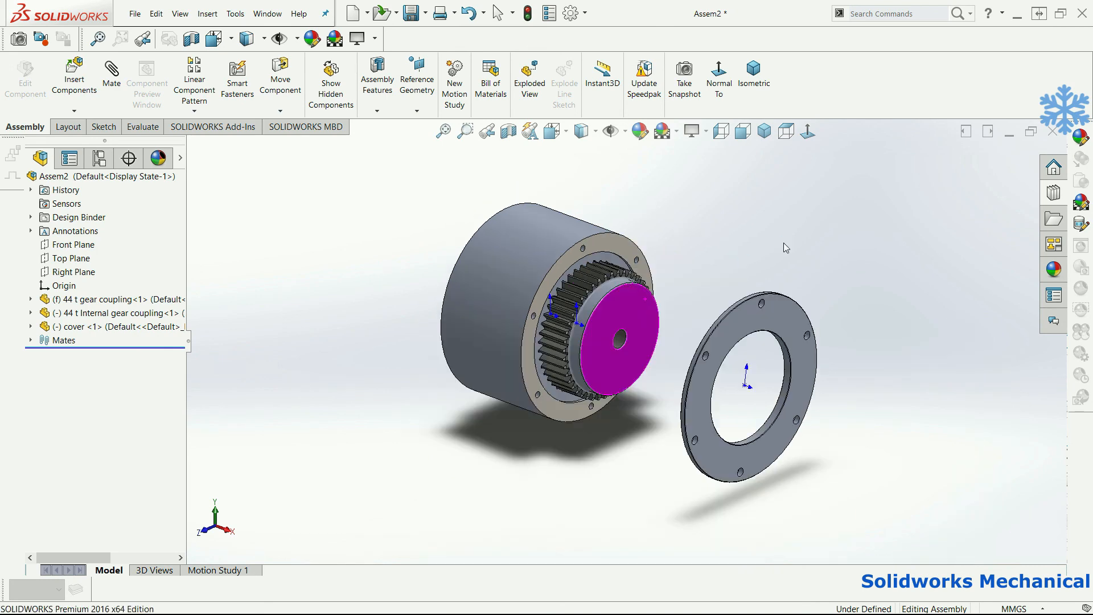
{"action": "scroll", "coordinate": [628, 289], "scroll_direction": "down", "scroll_amount": 4}
{"action": "middle_click_drag", "start_coordinate": [590, 325], "coordinate": [593, 196]}
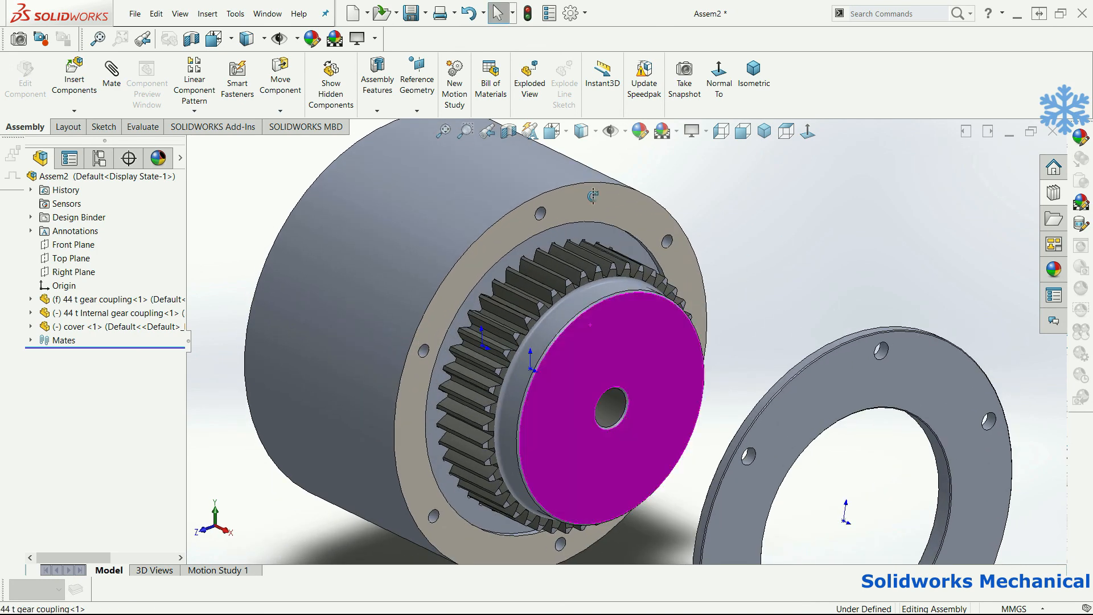
{"action": "left_click", "coordinate": [613, 131]}
{"action": "left_click", "coordinate": [611, 222]}
{"action": "middle_click_drag", "start_coordinate": [737, 209], "coordinate": [737, 209]}
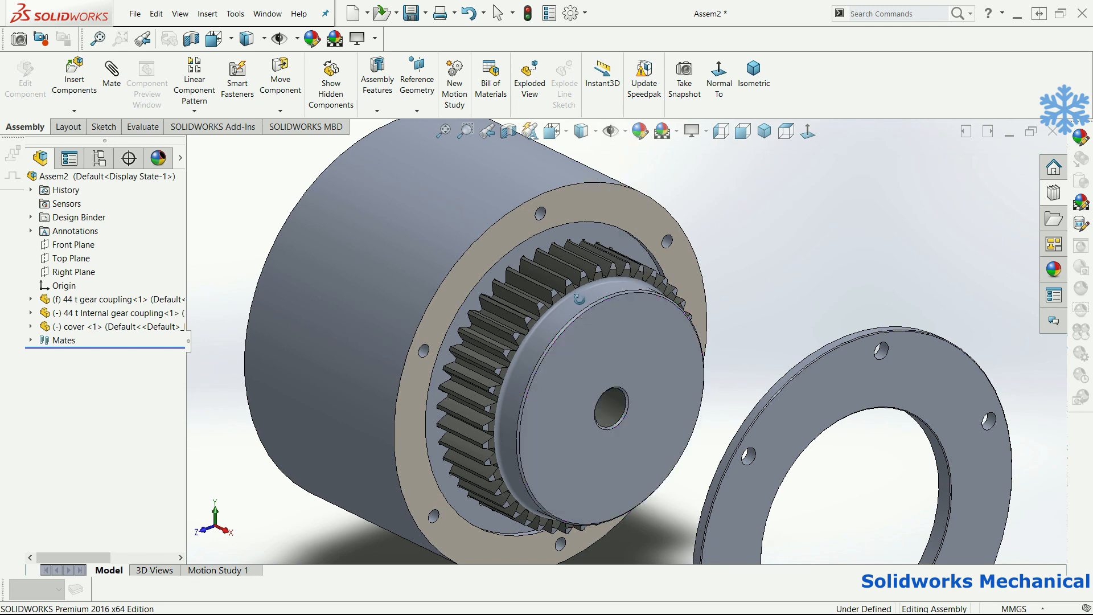
{"action": "mouse_move", "coordinate": [507, 258]}
{"action": "left_mouse_down"}
{"action": "mouse_move", "coordinate": [535, 288]}
{"action": "mouse_move", "coordinate": [507, 268]}
{"action": "left_mouse_up"}
{"action": "left_click", "coordinate": [764, 254]}
{"action": "middle_click_drag", "start_coordinate": [764, 254], "coordinate": [613, 261]}
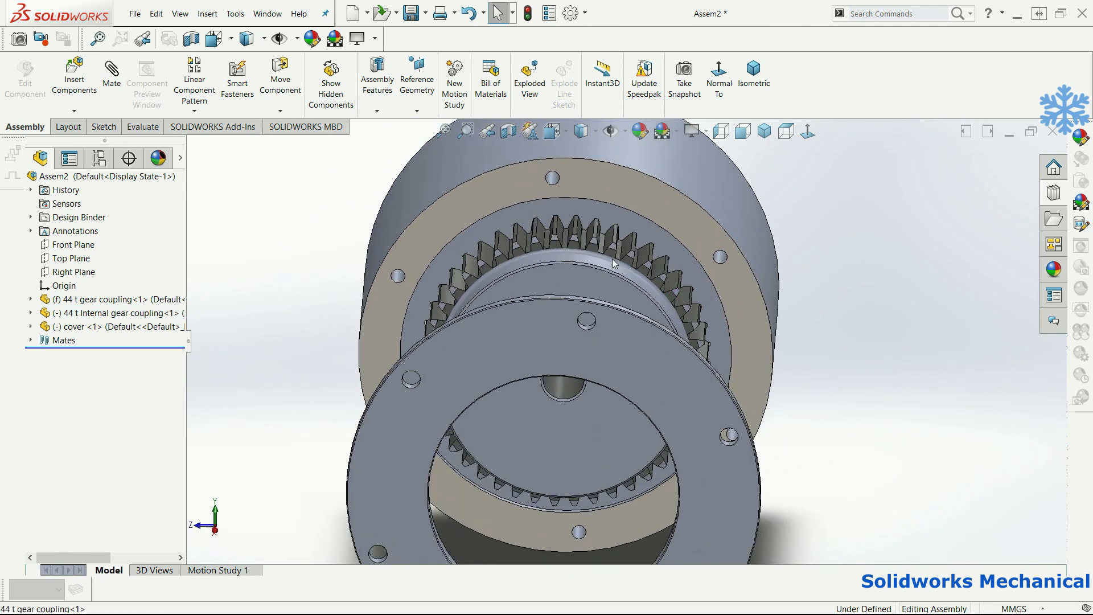
{"action": "scroll", "coordinate": [606, 243], "scroll_direction": "down", "scroll_amount": 8}
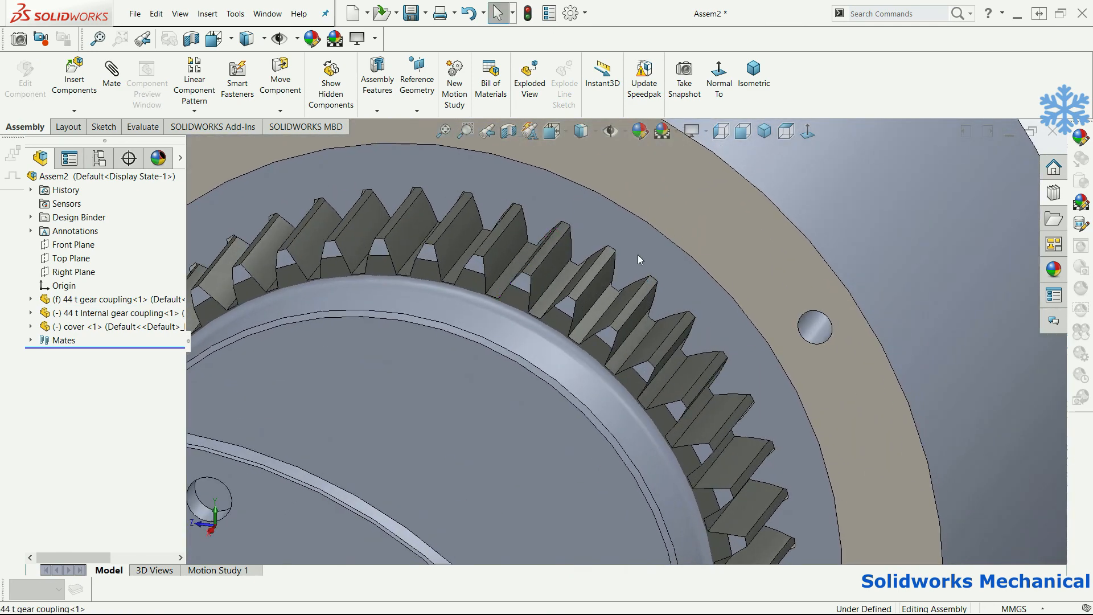
{"action": "middle_click_drag", "start_coordinate": [645, 257], "coordinate": [689, 266]}
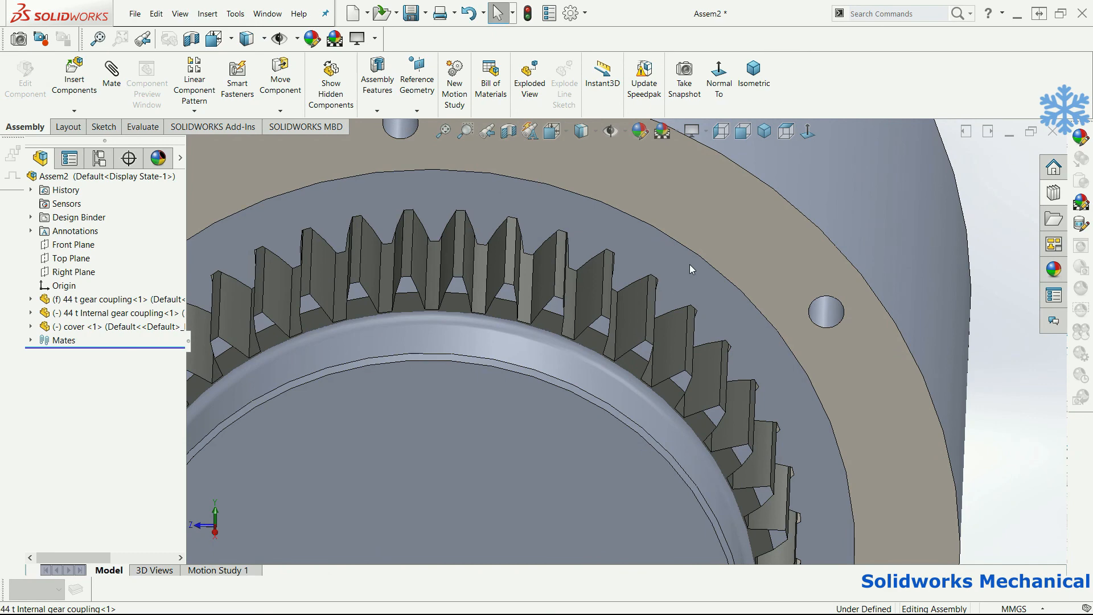
{"action": "scroll", "coordinate": [689, 265], "scroll_direction": "up", "scroll_amount": 1}
{"action": "scroll", "coordinate": [877, 289], "scroll_direction": "up", "scroll_amount": 3}
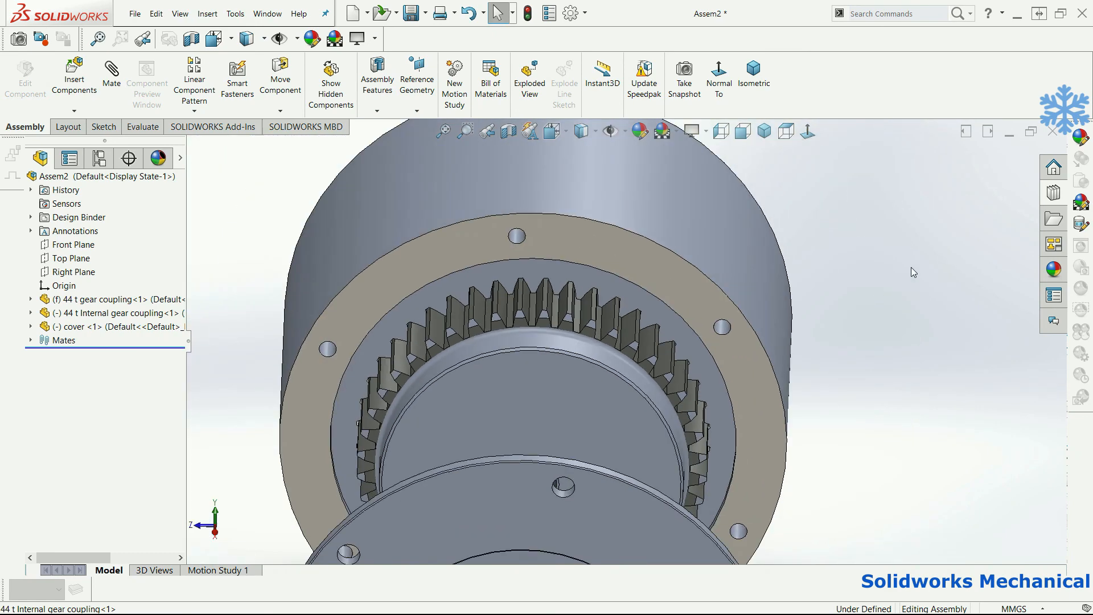
Slide the cover along the shared axis against the open end face of the internal gear coupling.
{"action": "scroll", "coordinate": [835, 325], "scroll_direction": "up", "scroll_amount": 3}
{"action": "left_click_drag", "start_coordinate": [579, 452], "coordinate": [621, 306]}
{"action": "middle_click_drag", "start_coordinate": [620, 306], "coordinate": [500, 327]}
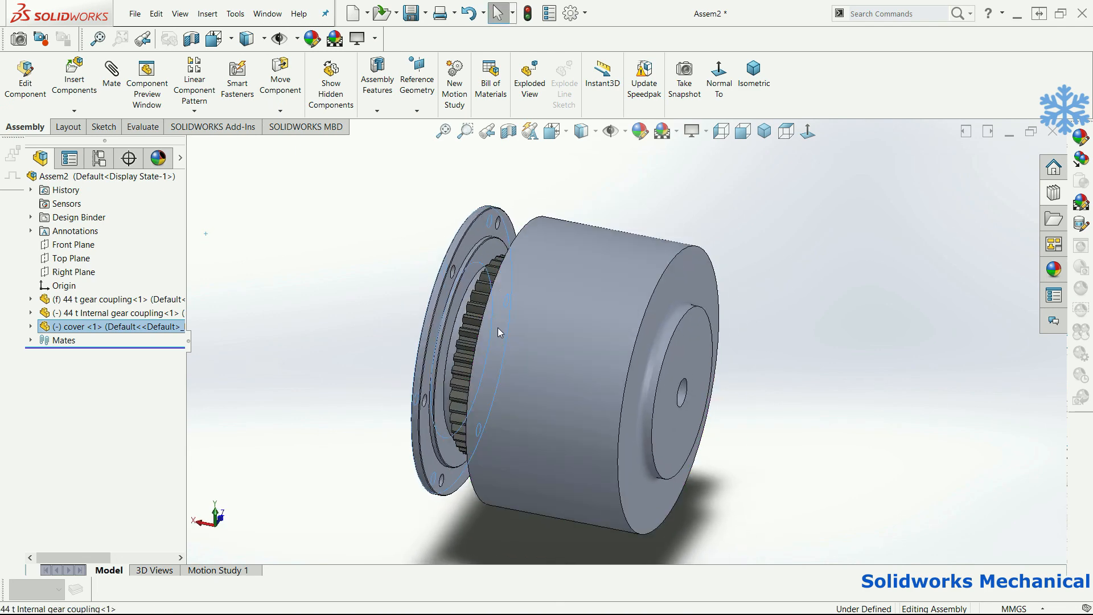
{"action": "middle_click_drag", "start_coordinate": [478, 273], "coordinate": [566, 388]}
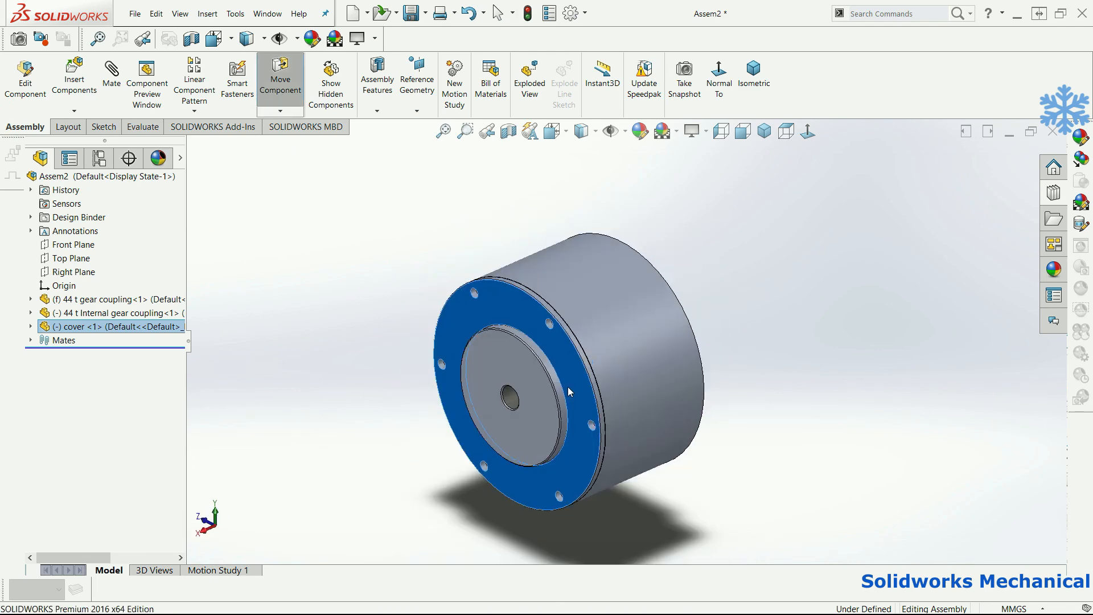
{"action": "left_click", "coordinate": [832, 441]}
{"action": "middle_click_drag", "start_coordinate": [608, 367], "coordinate": [741, 354]}
{"action": "scroll", "coordinate": [735, 340], "scroll_direction": "up", "scroll_amount": 1}
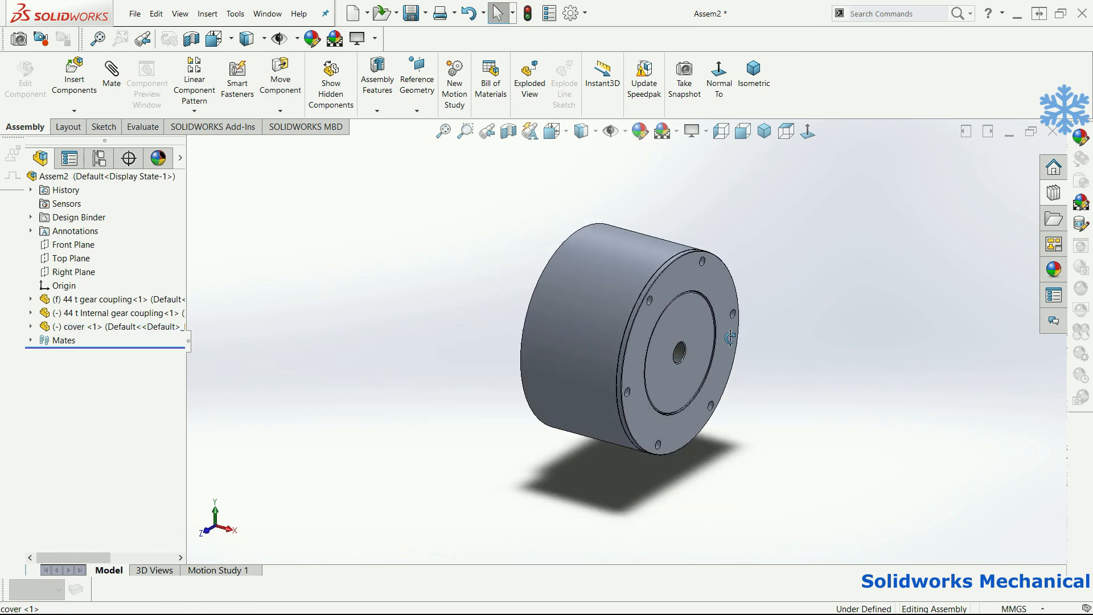
Preview a planar section view of the assembly on the Front Plane, inspect the interior around the hub's teeth, and leave the command.
{"action": "left_click", "coordinate": [729, 338]}
{"action": "left_click", "coordinate": [509, 132]}
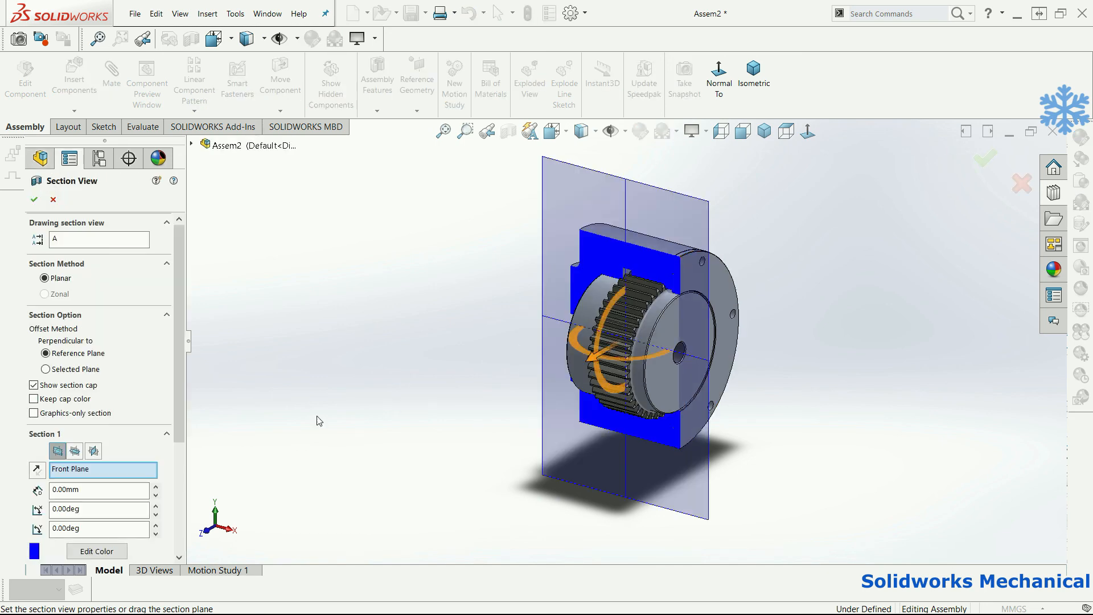
{"action": "middle_click_drag", "start_coordinate": [353, 322], "coordinate": [339, 299]}
{"action": "scroll", "coordinate": [675, 291], "scroll_direction": "down", "scroll_amount": 3}
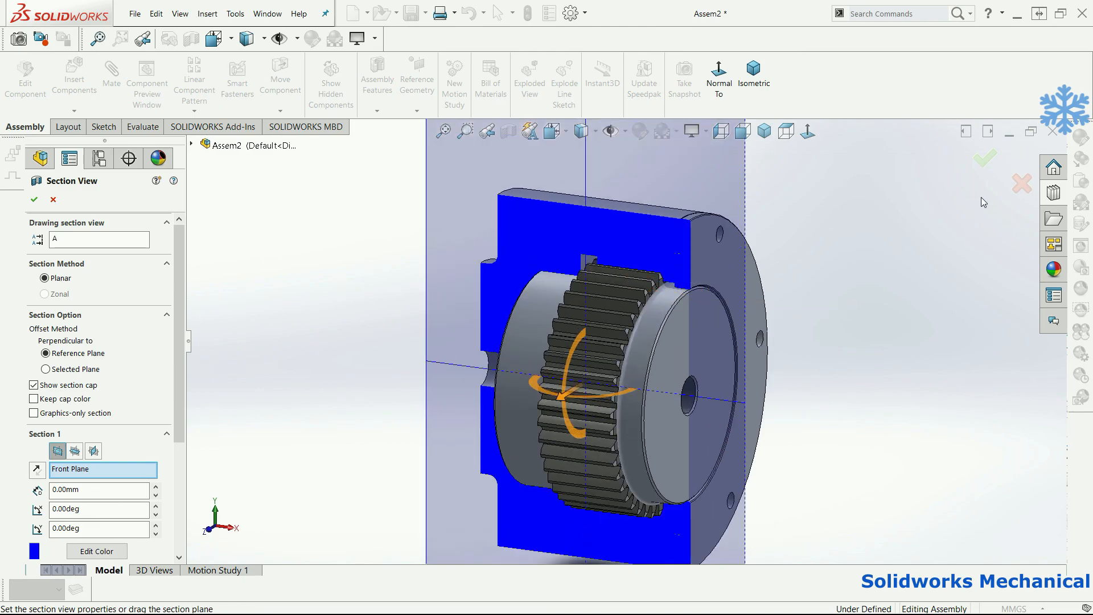
{"action": "left_click", "coordinate": [1010, 190]}
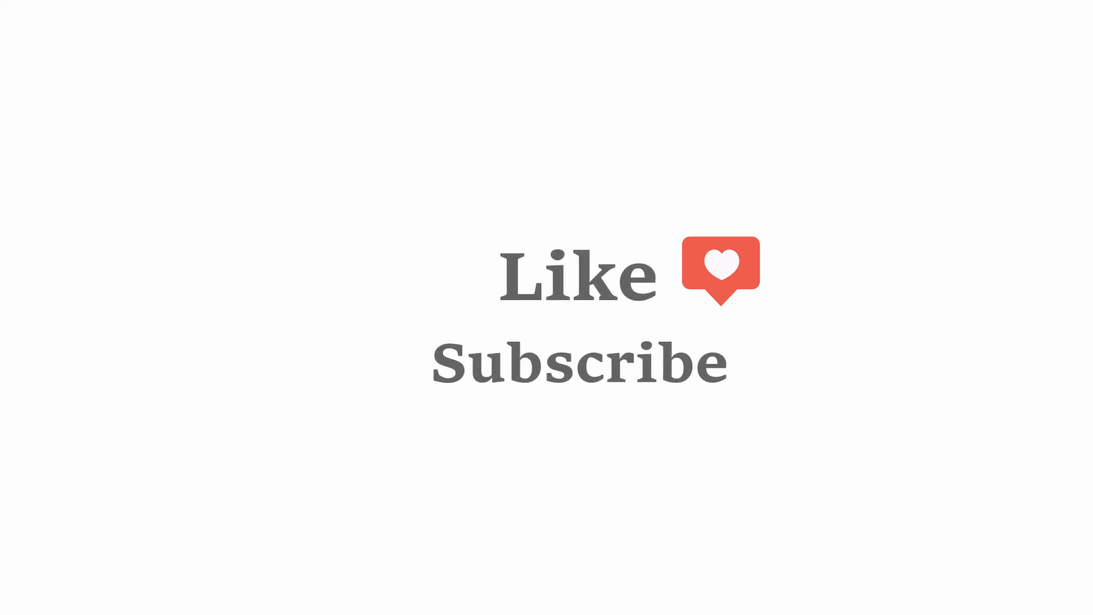